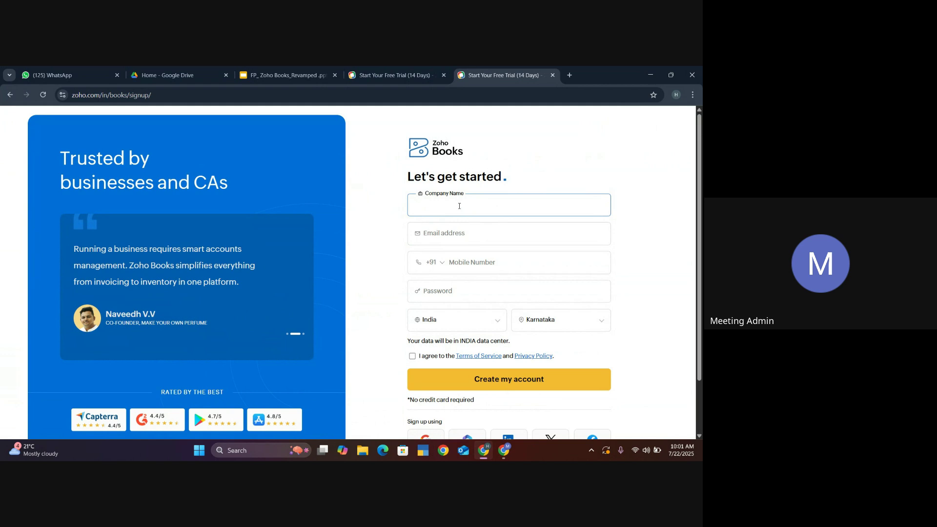
- Enter the company name and fill the e-mail field with a saved autofill address
{"action": "type", "text": "Hemavathi"}
{"action": "left_click", "coordinate": [444, 237]}
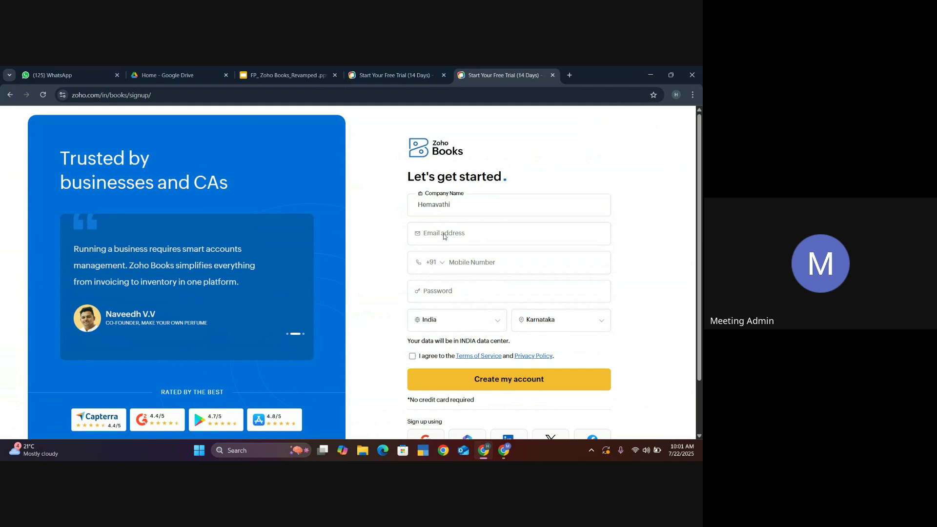
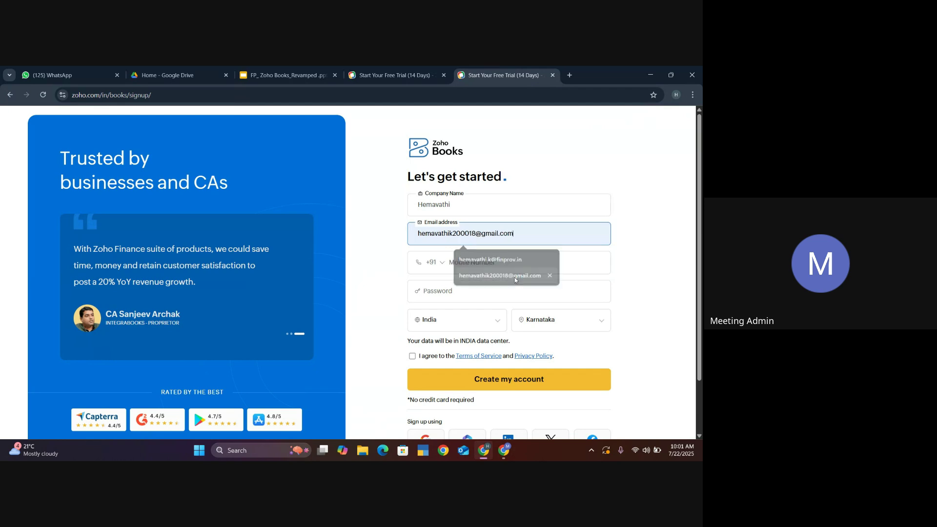
{"action": "left_click", "coordinate": [514, 277]}
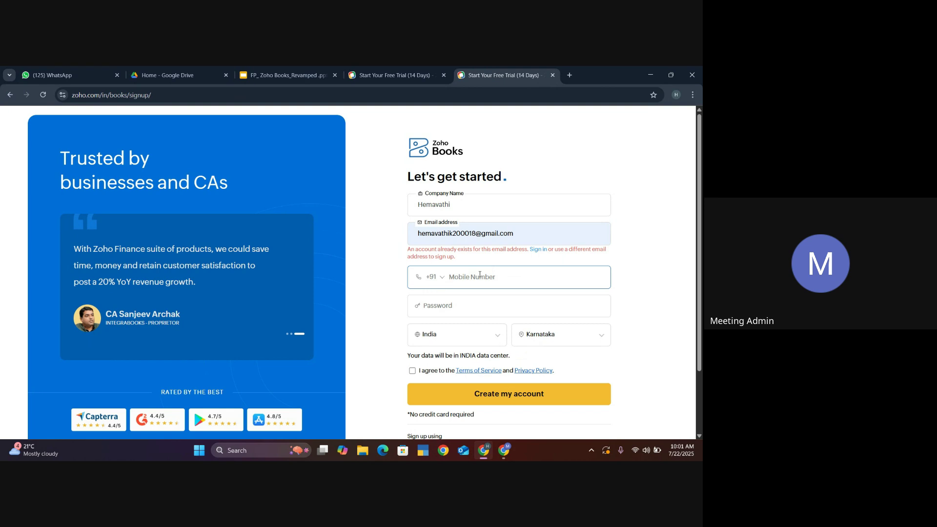
{"action": "left_click", "coordinate": [518, 239]}
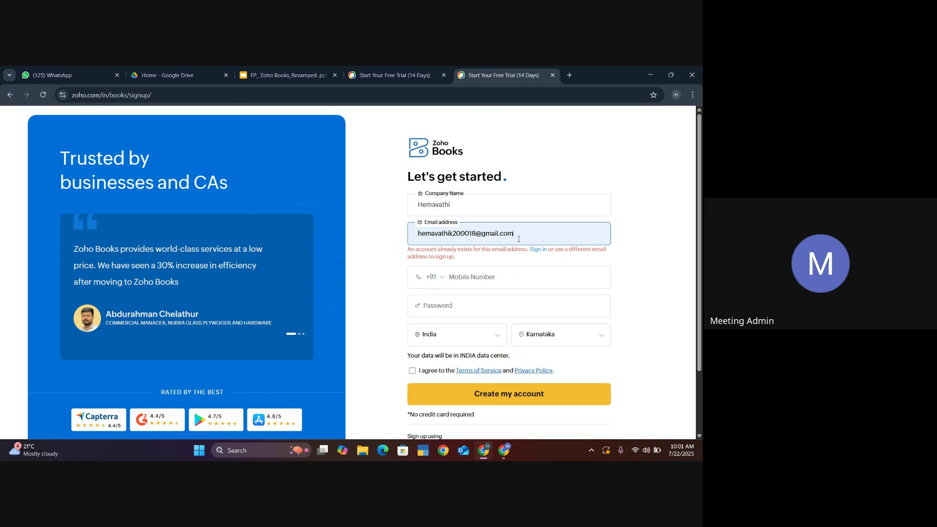
{"action": "key", "text": "BackSpace"}
{"action": "key", "text": "BackSpace"}
{"action": "key", "text": "BackSpace"}
{"action": "key", "text": "BackSpace"}
{"action": "key", "text": "BackSpace"}
{"action": "key", "text": "BackSpace"}
{"action": "key", "text": "BackSpace"}
{"action": "key", "text": "BackSpace"}
{"action": "key", "text": "BackSpace"}
{"action": "key", "text": "BackSpace"}
{"action": "key", "text": "BackSpace"}
{"action": "key", "text": "BackSpace"}
{"action": "key", "text": "BackSpace"}
{"action": "key", "text": "BackSpace"}
{"action": "key", "text": "BackSpace"}
{"action": "key", "text": "BackSpace"}
{"action": "key", "text": "BackSpace"}
{"action": "key", "text": "BackSpace"}
{"action": "key", "text": "BackSpace"}
{"action": "key", "text": "BackSpace"}
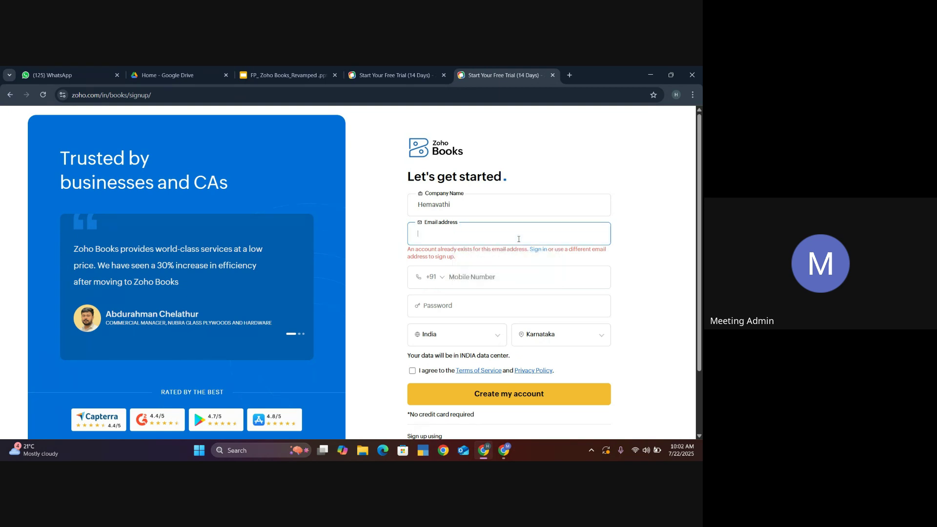
{"action": "left_click", "coordinate": [513, 226]}
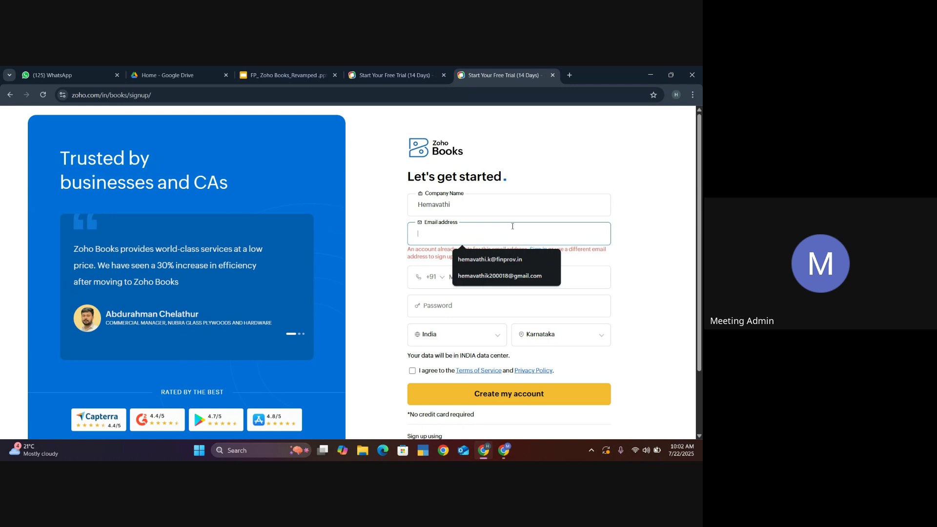
{"action": "left_click", "coordinate": [491, 260]}
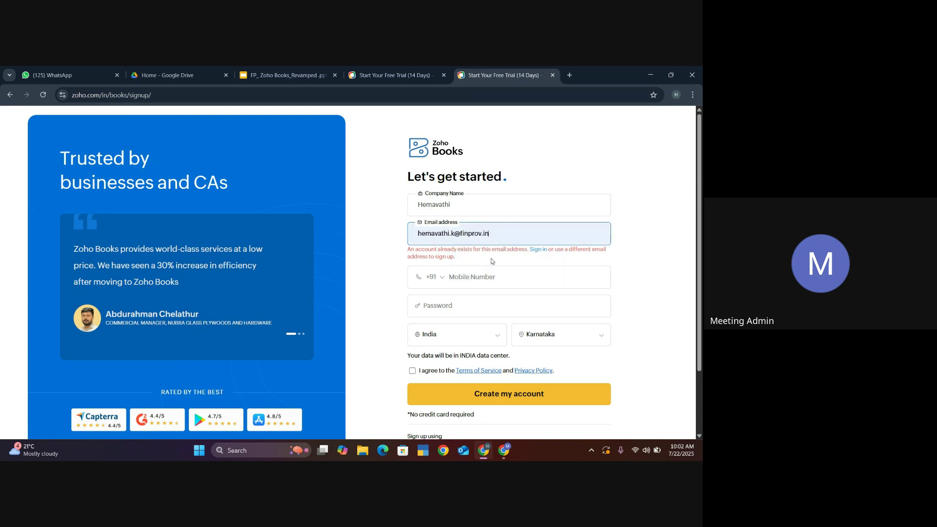
{"action": "left_click", "coordinate": [473, 279]}
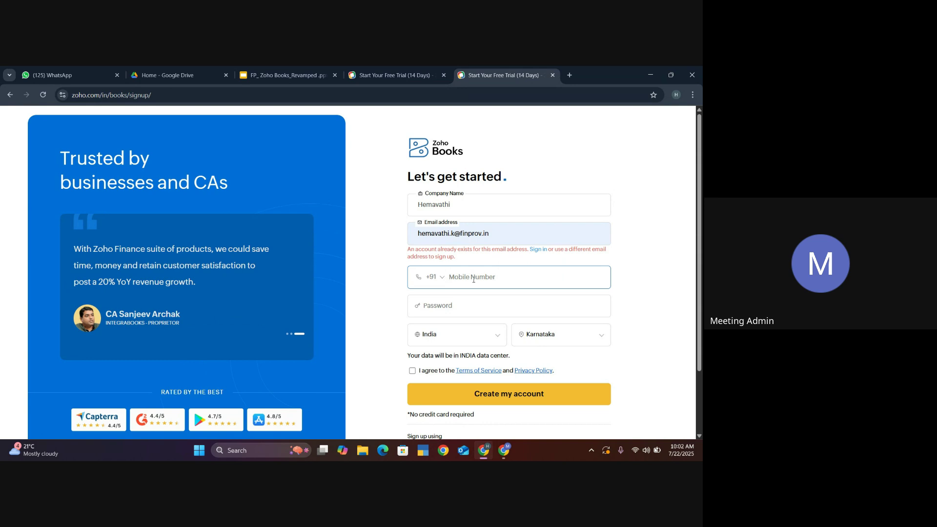
- Replace it with the personal e-mail address and choose to sign in to the existing account
{"action": "left_click", "coordinate": [489, 232]}
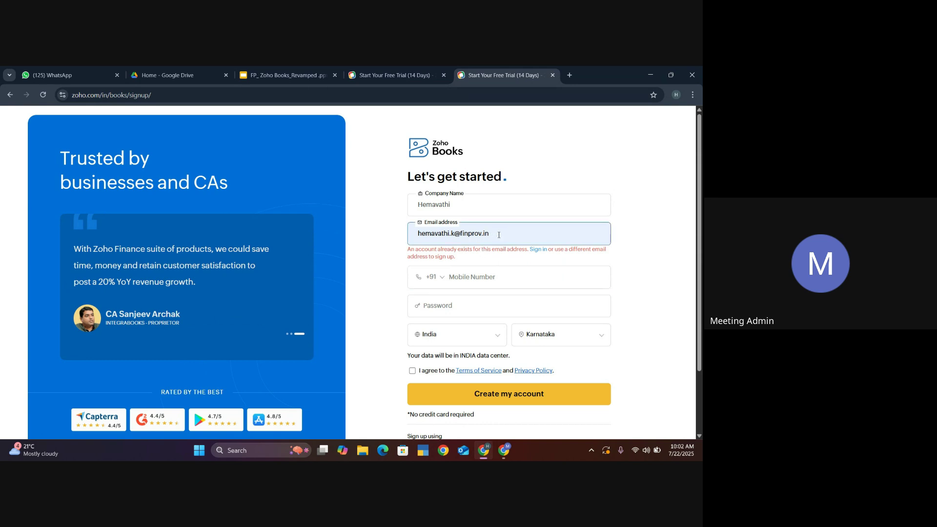
{"action": "key", "text": "BackSpace"}
{"action": "key", "text": "BackSpace"}
{"action": "key", "text": "BackSpace"}
{"action": "key", "text": "BackSpace"}
{"action": "key", "text": "BackSpace"}
{"action": "key", "text": "BackSpace"}
{"action": "key", "text": "BackSpace"}
{"action": "key", "text": "BackSpace"}
{"action": "key", "text": "BackSpace"}
{"action": "key", "text": "BackSpace"}
{"action": "key", "text": "BackSpace"}
{"action": "key", "text": "BackSpace"}
{"action": "key", "text": "BackSpace"}
{"action": "key", "text": "BackSpace"}
{"action": "key", "text": "BackSpace"}
{"action": "key", "text": "BackSpace"}
{"action": "key", "text": "BackSpace"}
{"action": "key", "text": "BackSpace"}
{"action": "key", "text": "BackSpace"}
{"action": "key", "text": "BackSpace"}
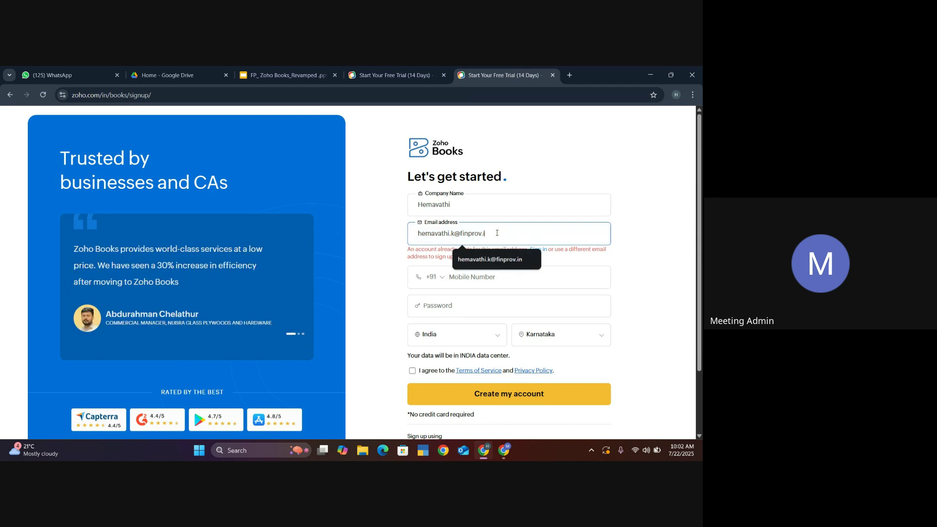
{"action": "left_click", "coordinate": [497, 233]}
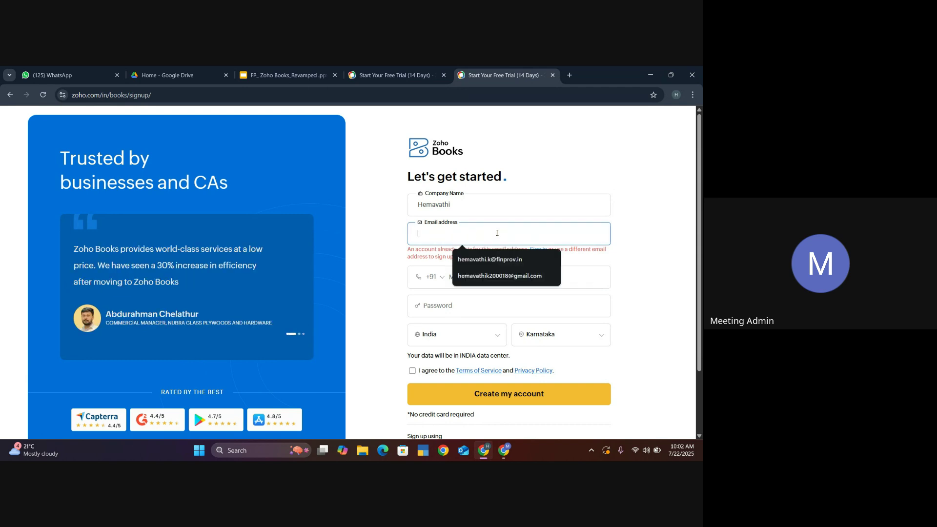
{"action": "left_click", "coordinate": [498, 276]}
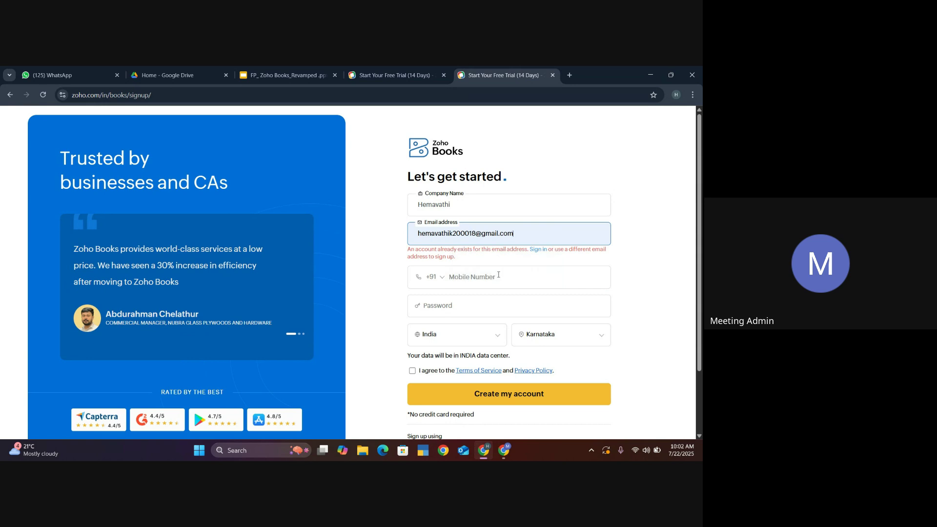
{"action": "left_click", "coordinate": [475, 282]}
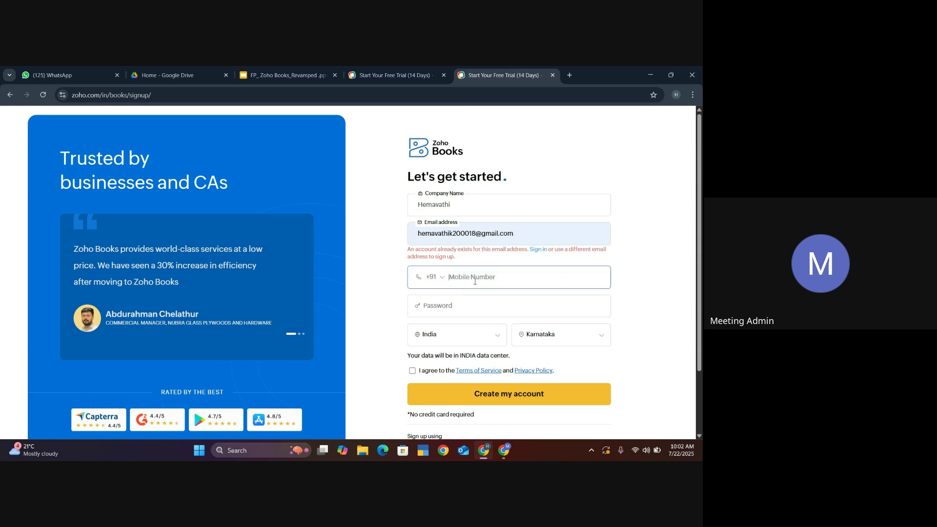
{"action": "left_click", "coordinate": [539, 250]}
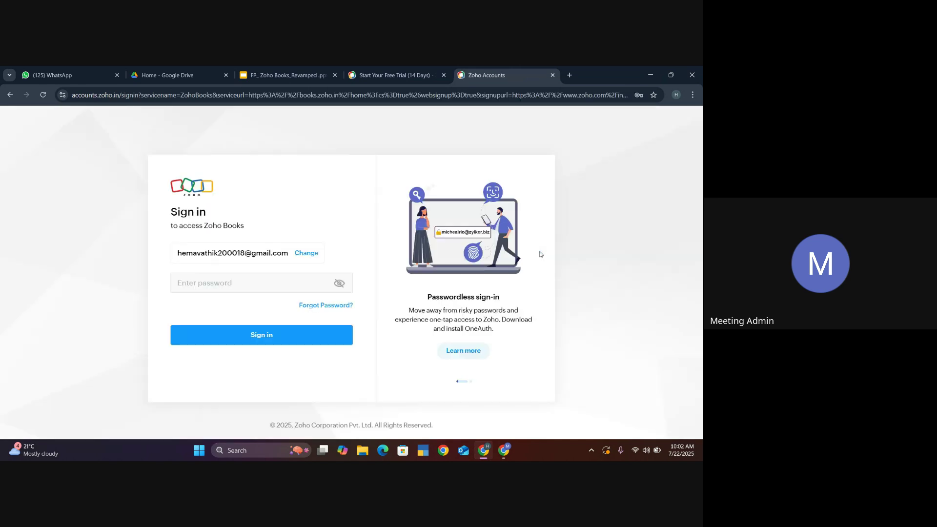
- Try signing in with the saved password, then start Forgot Password and save the password in Chrome
{"action": "left_click", "coordinate": [225, 281]}
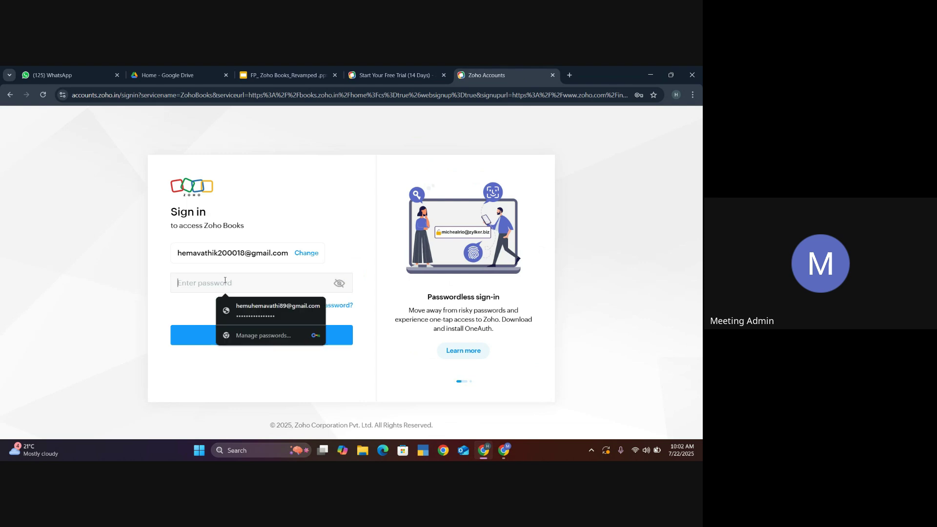
{"action": "left_click", "coordinate": [254, 315]}
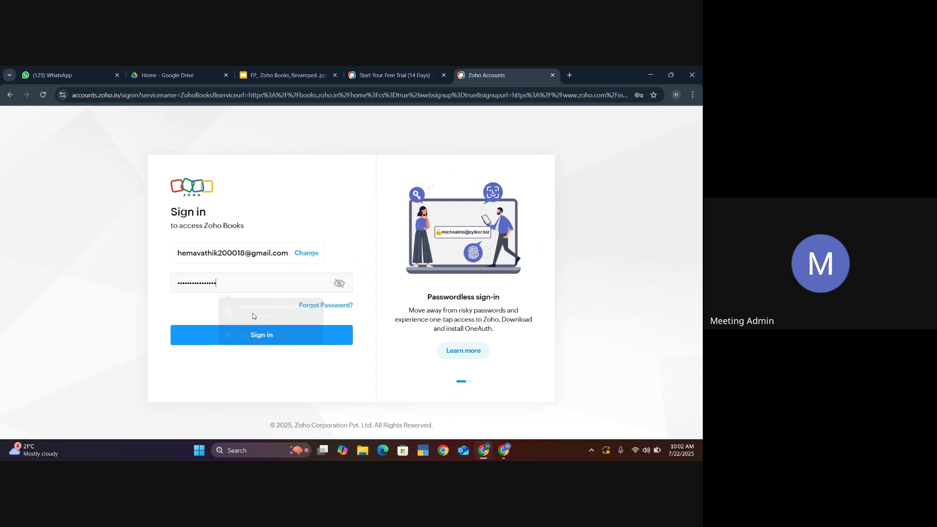
{"action": "left_click", "coordinate": [250, 332]}
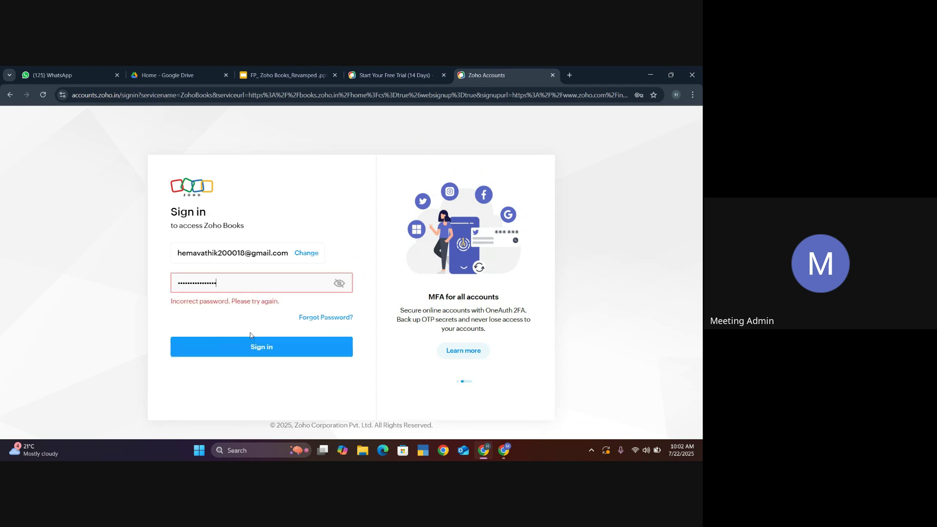
{"action": "left_click", "coordinate": [321, 317]}
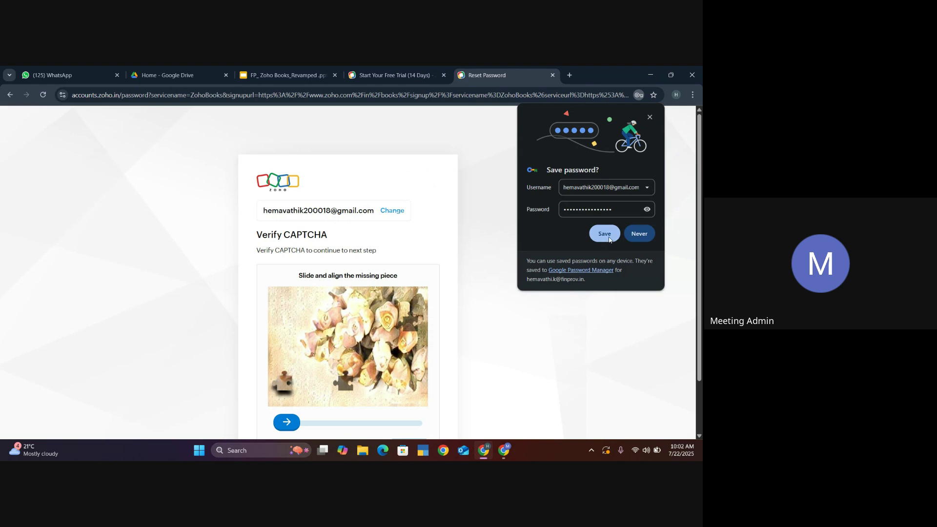
{"action": "left_click", "coordinate": [605, 234]}
{"action": "scroll", "coordinate": [452, 348], "scroll_direction": "down", "scroll_amount": 1}
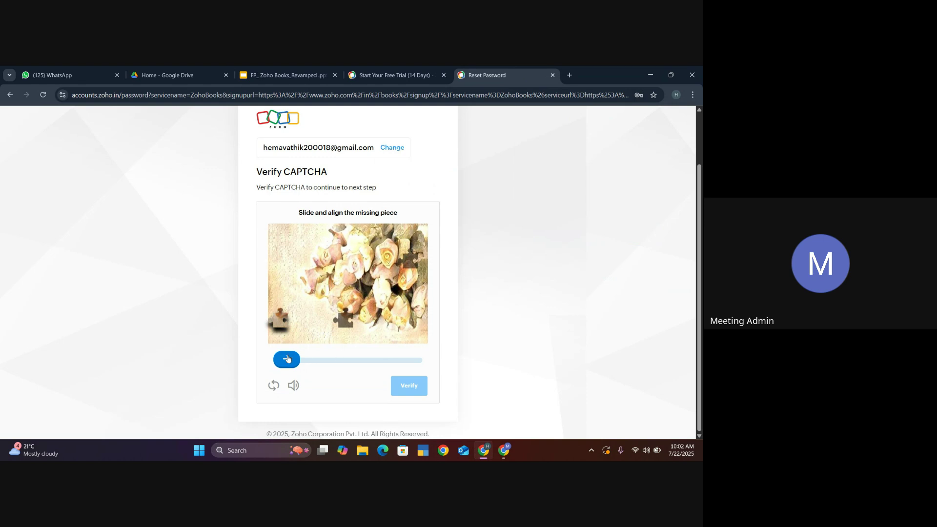
- Solve the slider CAPTCHA on a reloaded puzzle and submit it for verification
{"action": "left_click_drag", "start_coordinate": [287, 359], "coordinate": [329, 358]}
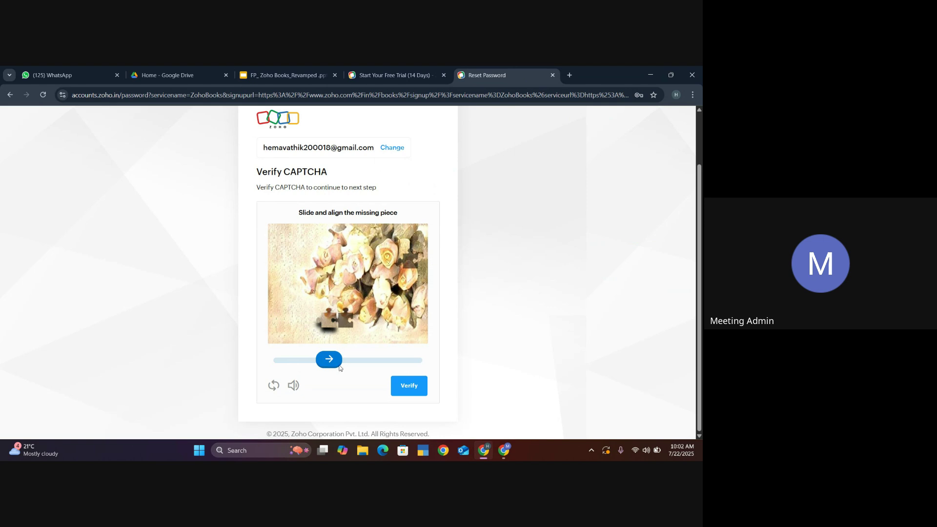
{"action": "left_click_drag", "start_coordinate": [340, 367], "coordinate": [348, 366]}
{"action": "left_click", "coordinate": [411, 328]}
{"action": "left_click", "coordinate": [272, 387]}
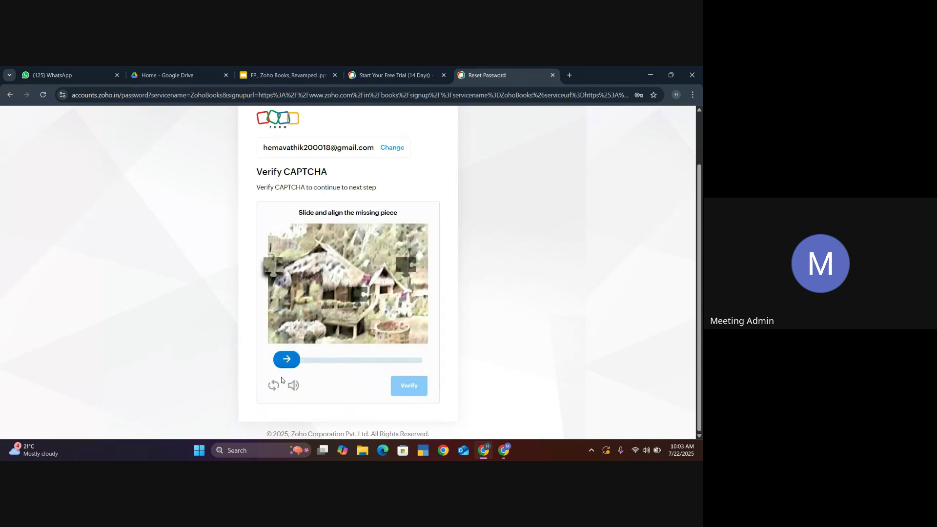
{"action": "left_click_drag", "start_coordinate": [284, 360], "coordinate": [400, 344]}
{"action": "left_click", "coordinate": [408, 386]}
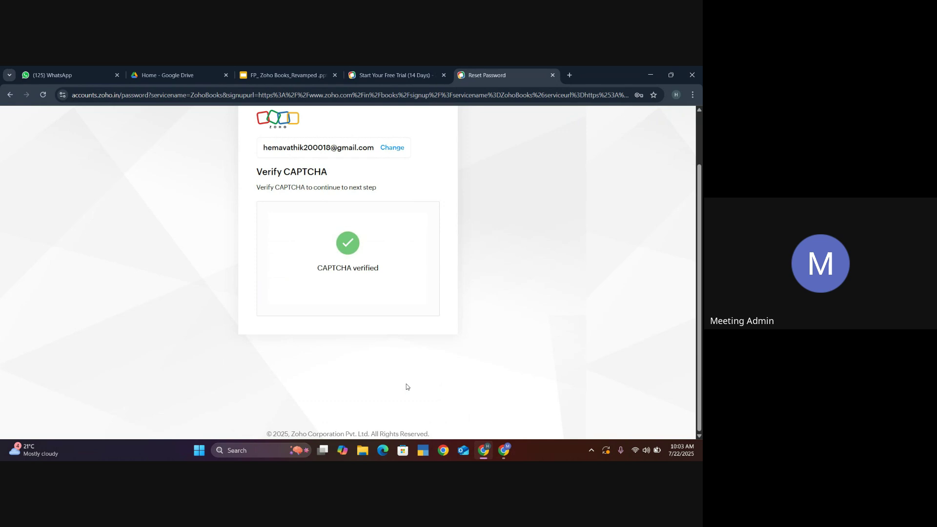
{"action": "left_click", "coordinate": [294, 215]}
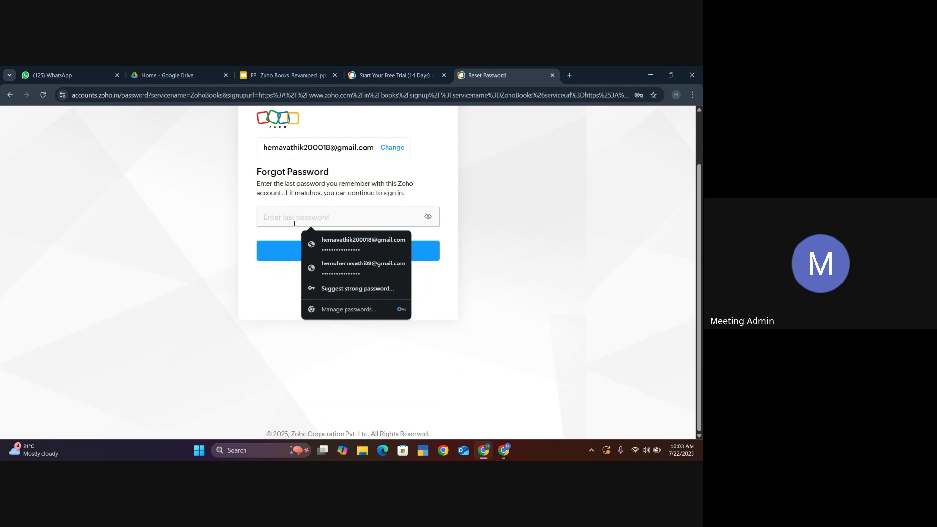
- Confirm the last remembered password, then verify with an OTP sent to the registered mobile number
{"action": "left_click", "coordinate": [359, 248]}
{"action": "left_click", "coordinate": [357, 249]}
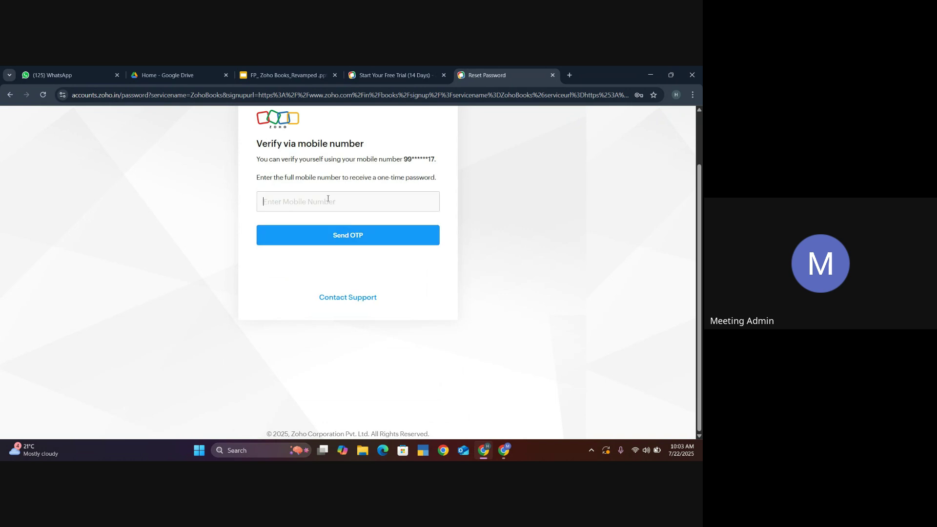
{"action": "left_click", "coordinate": [347, 236]}
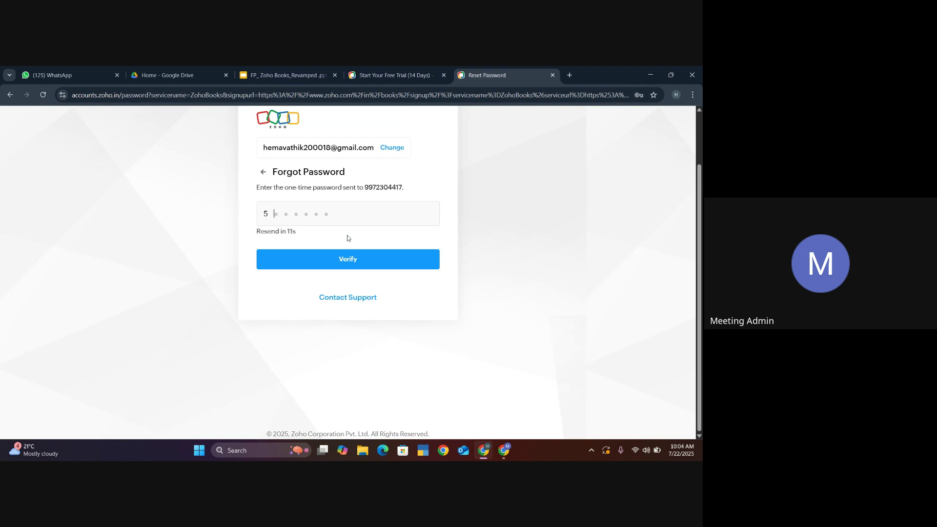
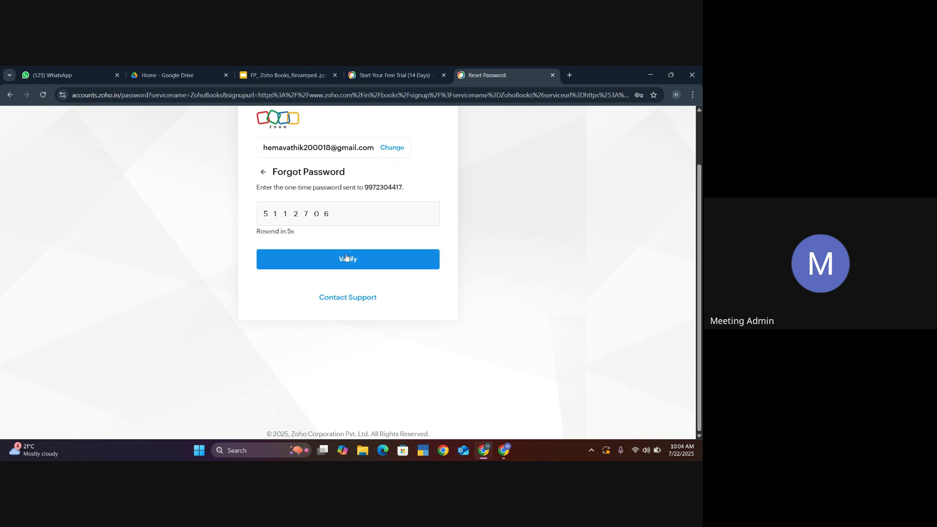
{"action": "left_click", "coordinate": [345, 266]}
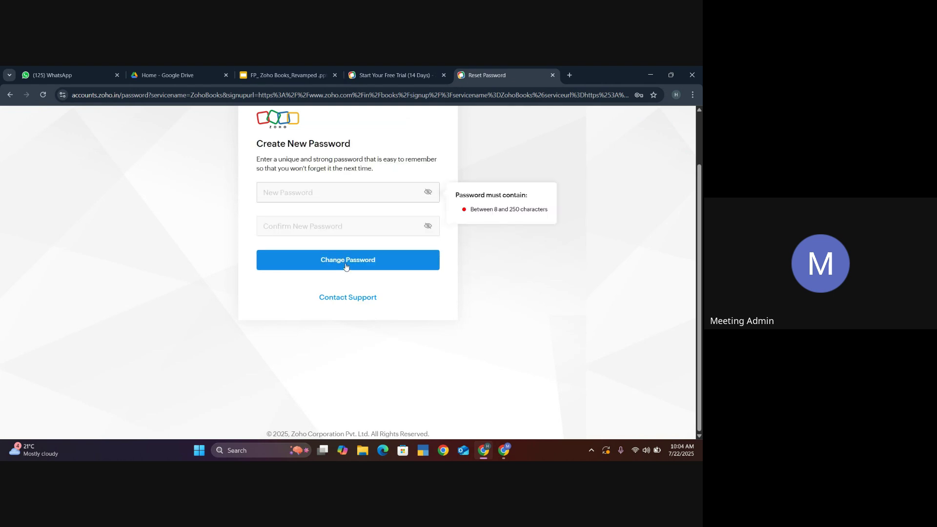
- Enter a new password and its confirmation and submit them, which gets rejected
{"action": "left_click", "coordinate": [305, 194]}
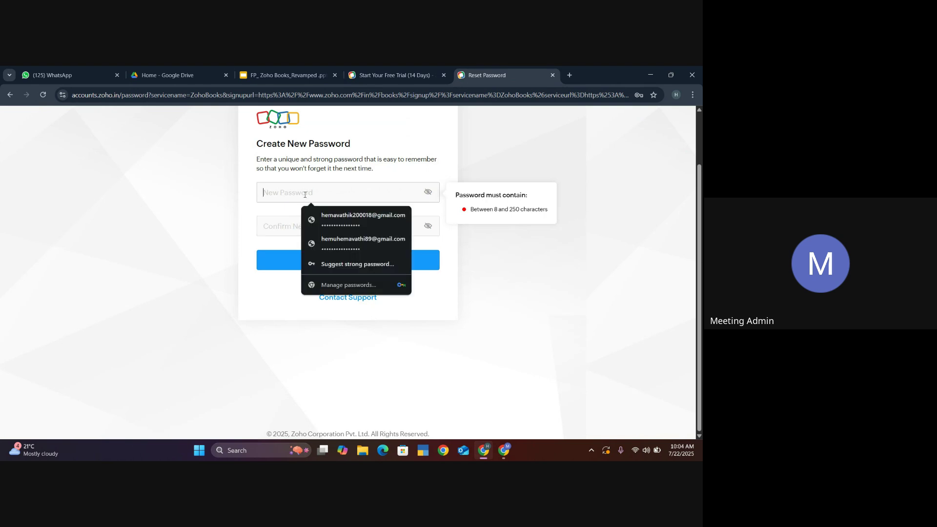
{"action": "type", "text": "••••••••"}
{"action": "left_click", "coordinate": [273, 230]}
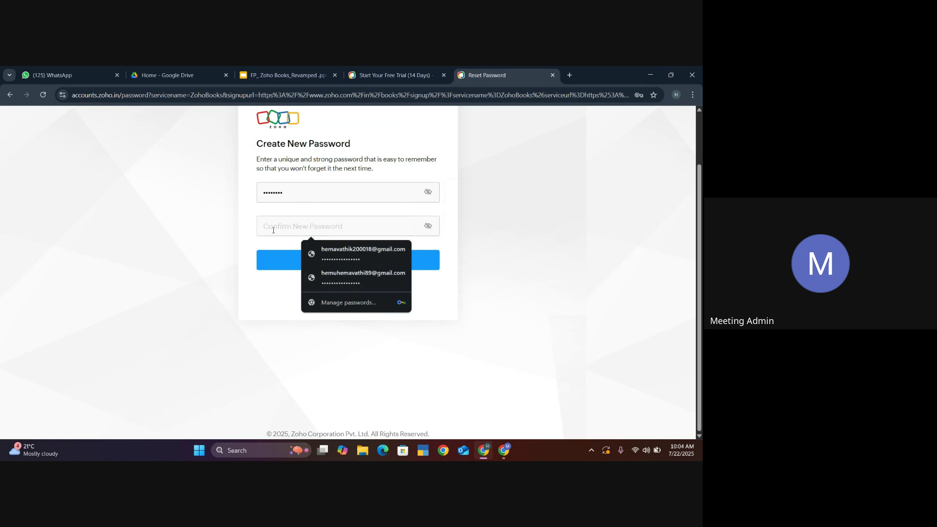
{"action": "type", "text": "•••••"}
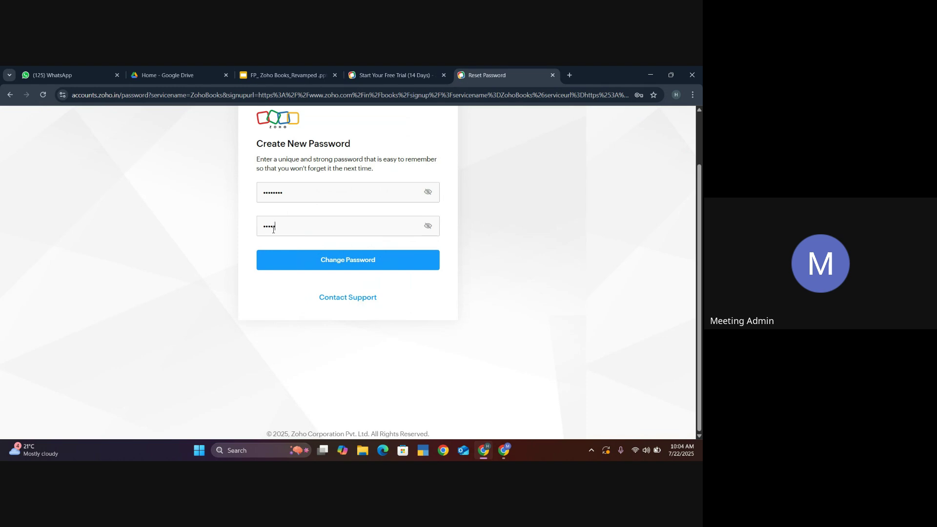
{"action": "type", "text": "•••"}
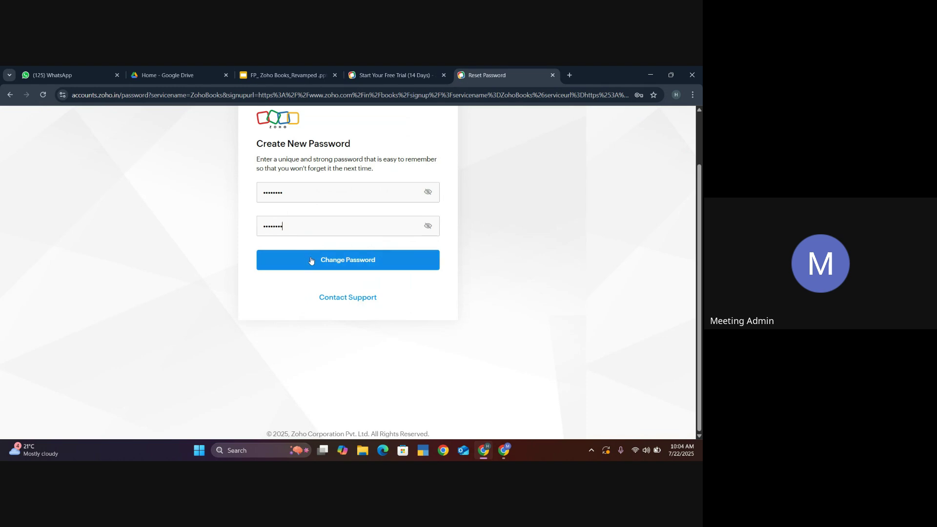
{"action": "left_click", "coordinate": [320, 263]}
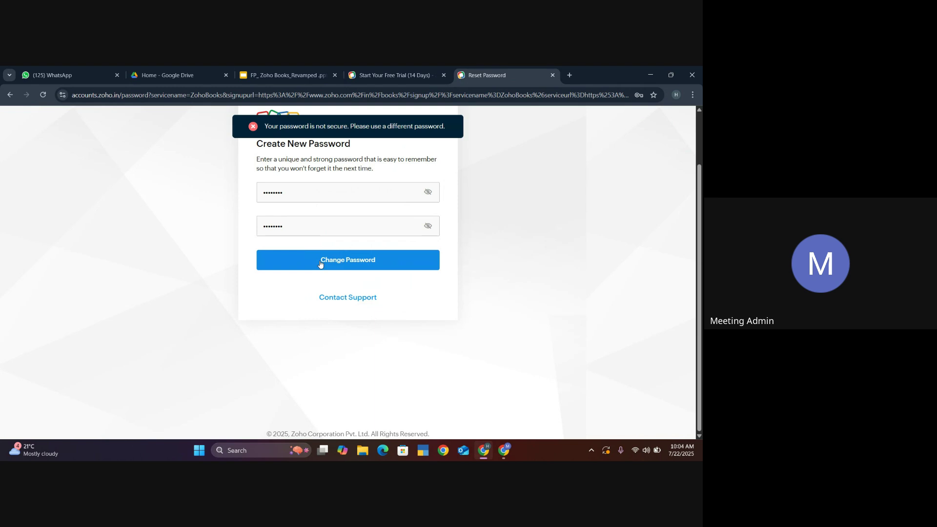
- Re-enter a matching new password in both fields, check them visibly, and confirm the change
{"action": "left_click", "coordinate": [292, 196]}
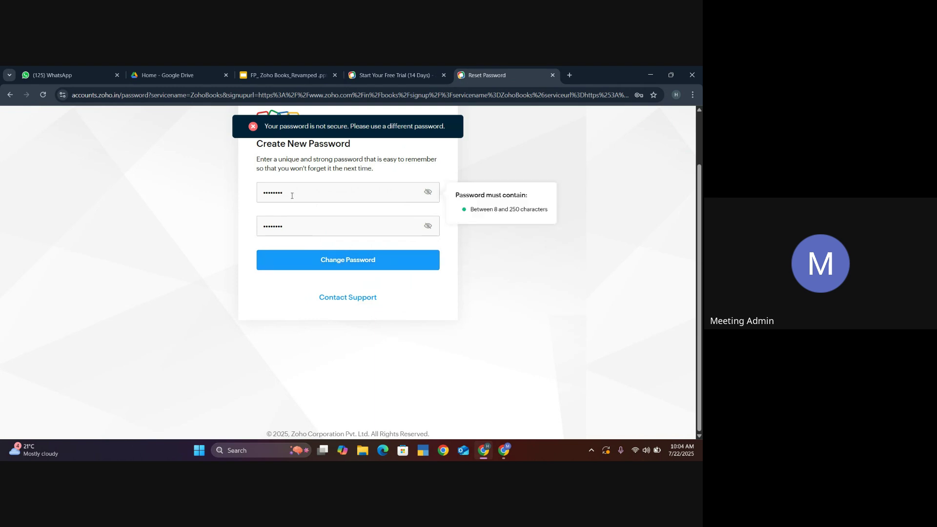
{"action": "key", "text": "BackSpace"}
{"action": "key", "text": "BackSpace"}
{"action": "key", "text": "BackSpace"}
{"action": "key", "text": "BackSpace"}
{"action": "key", "text": "BackSpace"}
{"action": "key", "text": "BackSpace"}
{"action": "key", "text": "BackSpace"}
{"action": "key", "text": "BackSpace"}
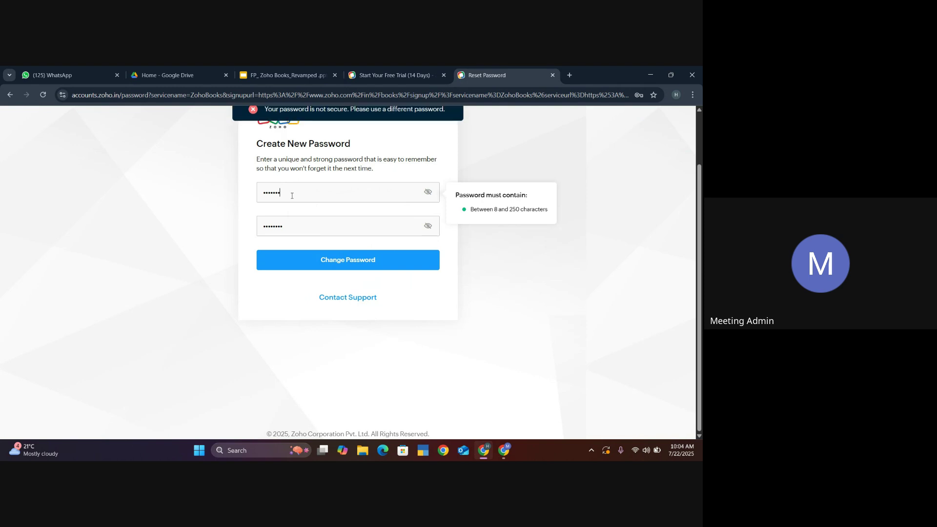
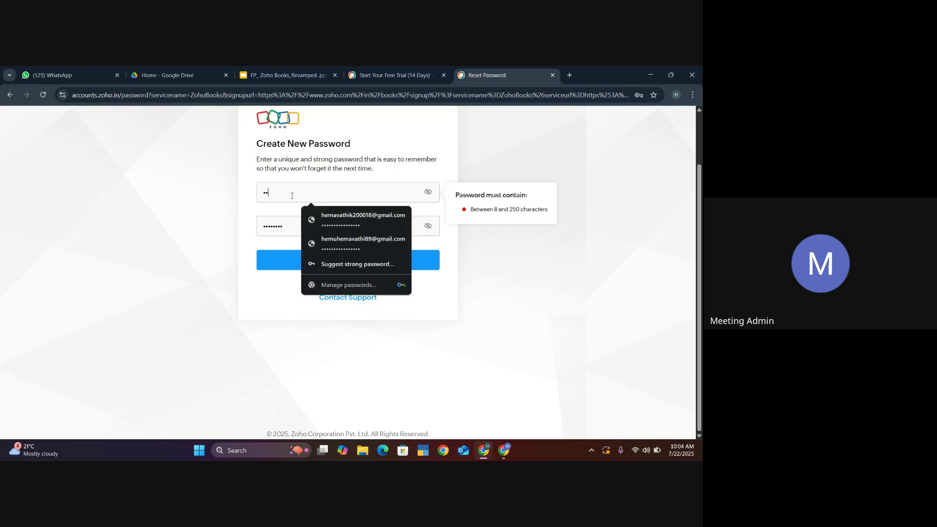
{"action": "left_click", "coordinate": [283, 225]}
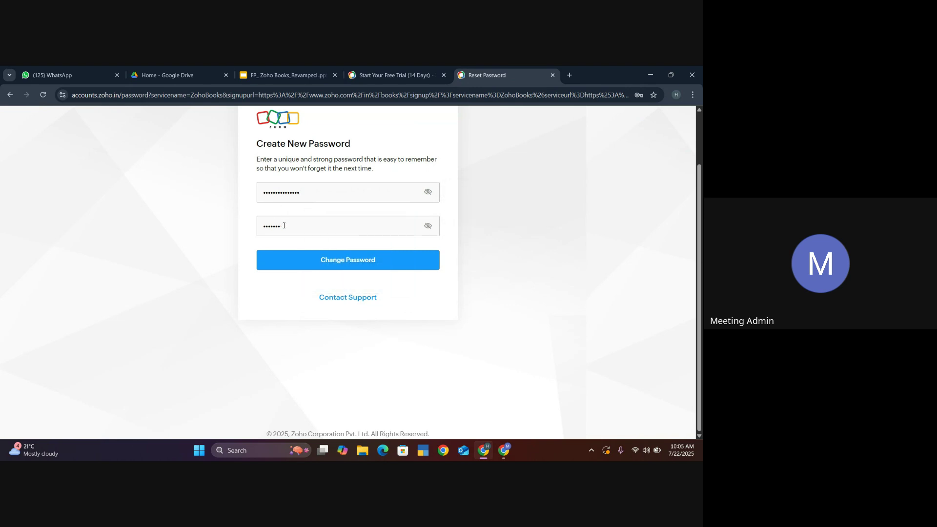
{"action": "key", "text": "BackSpace"}
{"action": "key", "text": "BackSpace"}
{"action": "key", "text": "BackSpace"}
{"action": "key", "text": "BackSpace"}
{"action": "key", "text": "BackSpace"}
{"action": "key", "text": "BackSpace"}
{"action": "key", "text": "BackSpace"}
{"action": "type", "text": "••••••••••••••"}
{"action": "left_click", "coordinate": [428, 193]}
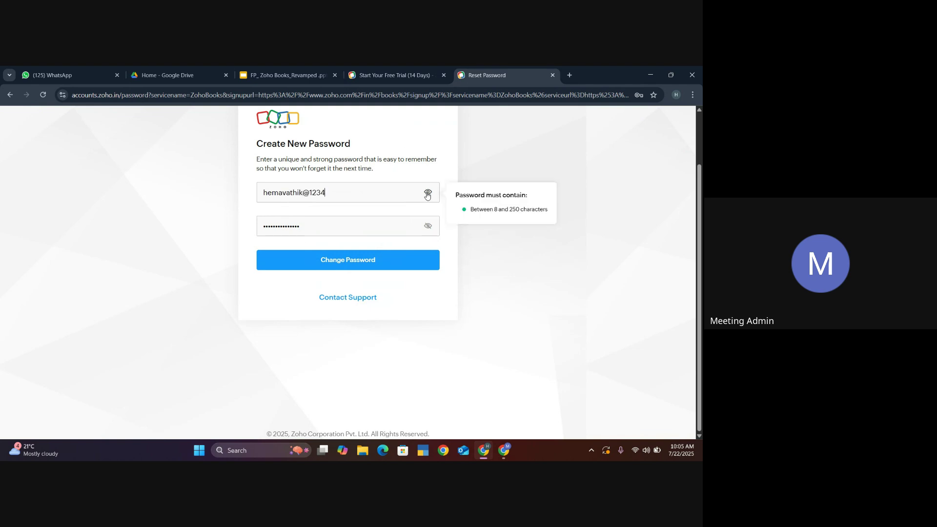
{"action": "left_click", "coordinate": [428, 226]}
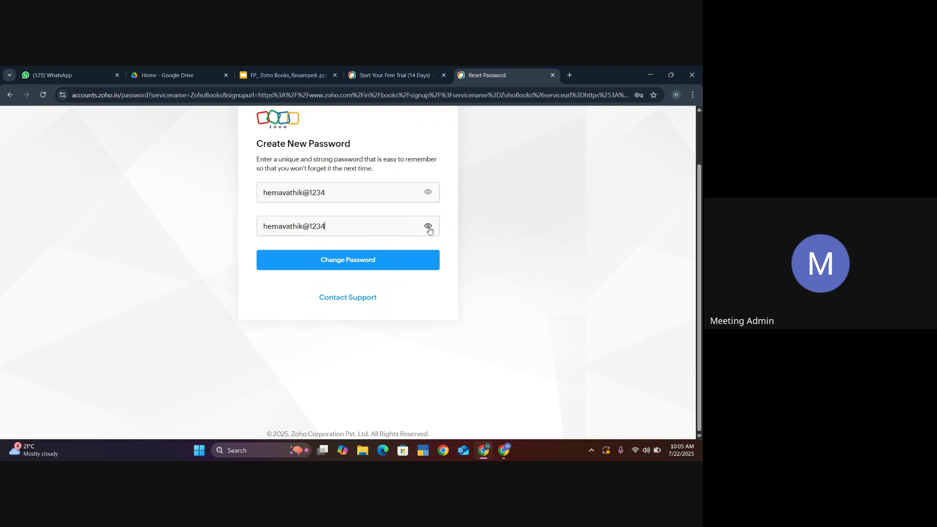
{"action": "left_click", "coordinate": [374, 264]}
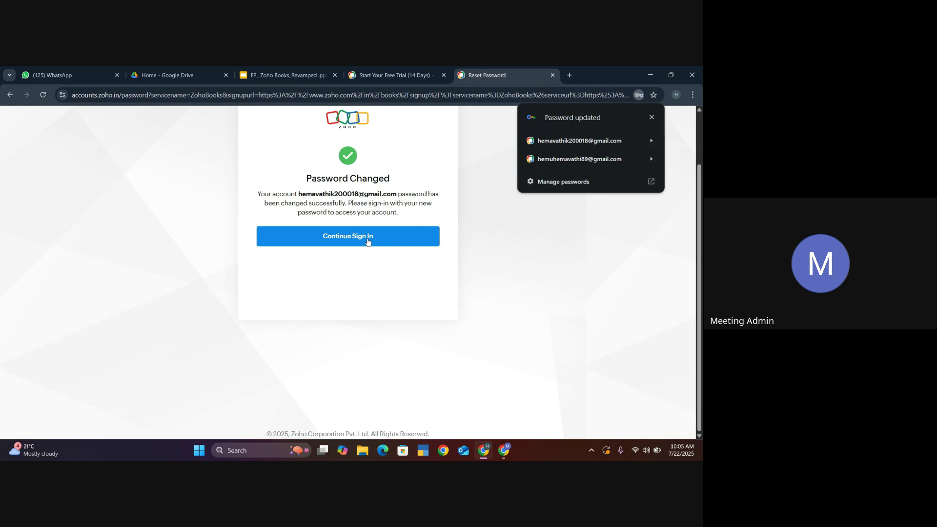
{"action": "left_click", "coordinate": [368, 241]}
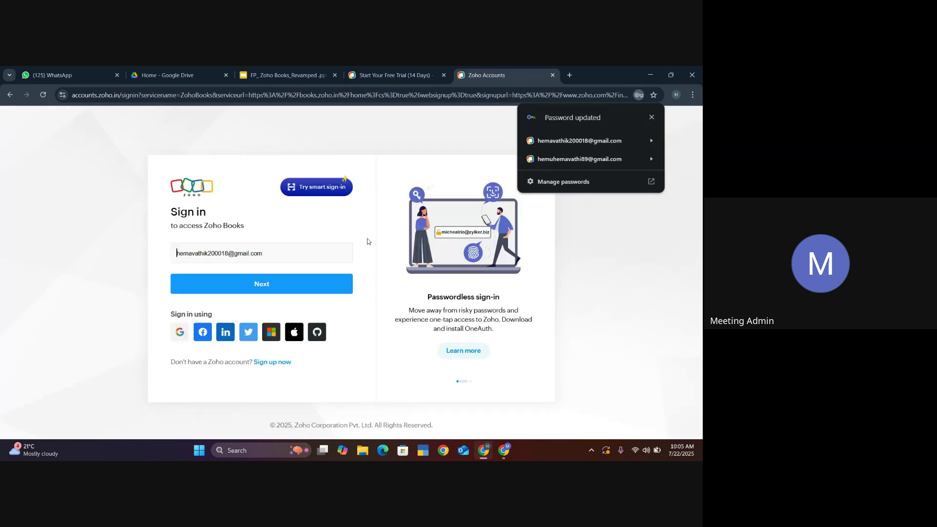
- Continue sign-in with the prefilled e-mail and the autofilled new password
{"action": "left_click", "coordinate": [292, 285]}
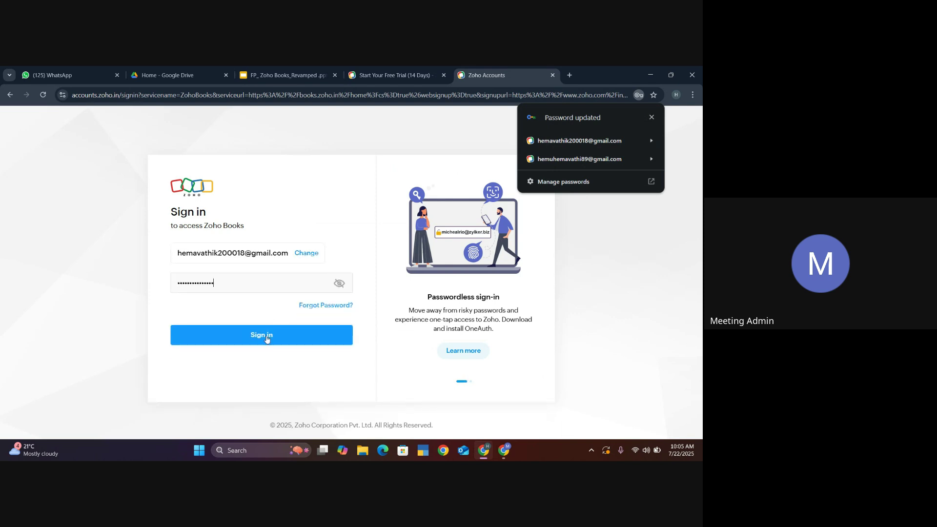
{"action": "left_click", "coordinate": [266, 337]}
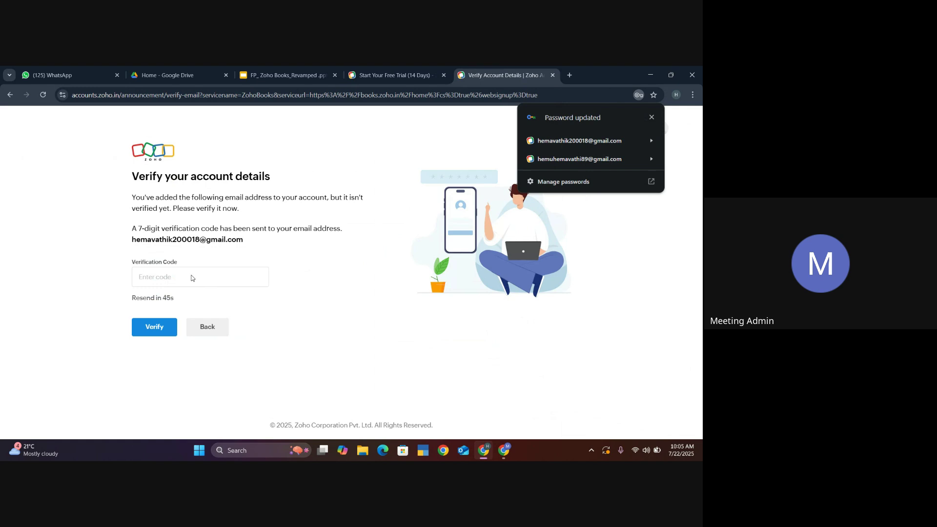
- Enter the 7-digit verification code from the e-mail and submit it
{"action": "left_click", "coordinate": [191, 279]}
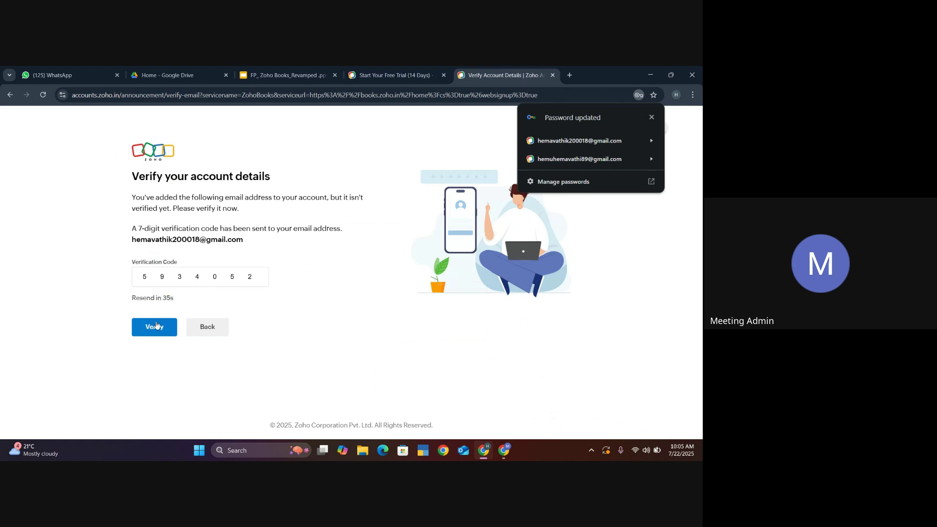
{"action": "left_click", "coordinate": [155, 326]}
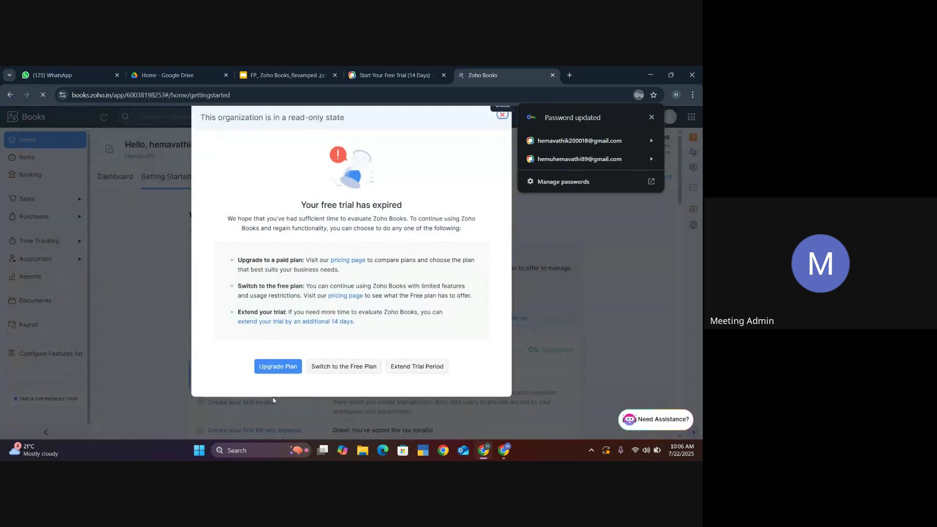
- Switch the expired organization to the Free plan, dismiss Chrome's password notice, and skip the widgets tour
{"action": "left_click", "coordinate": [333, 369]}
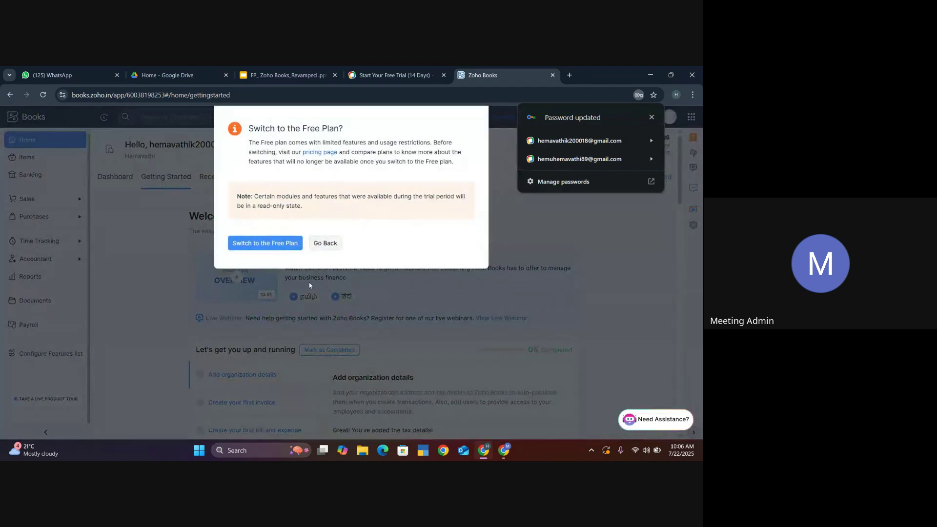
{"action": "left_click", "coordinate": [277, 244]}
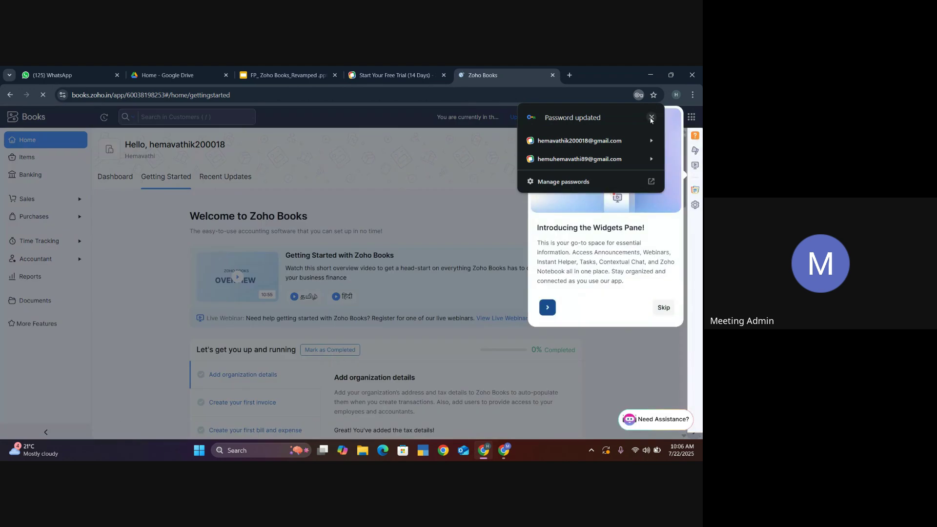
{"action": "left_click", "coordinate": [651, 118]}
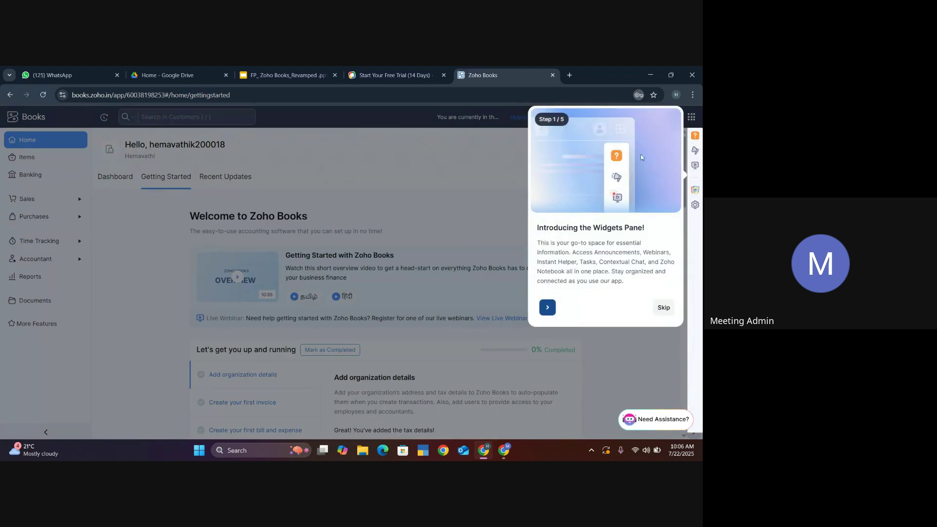
{"action": "left_click", "coordinate": [662, 308]}
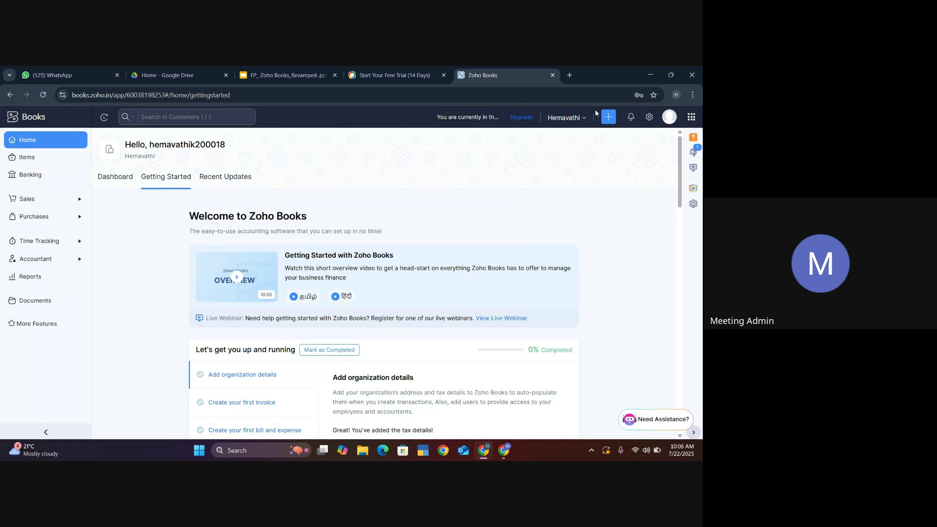
{"action": "left_click", "coordinate": [585, 119]}
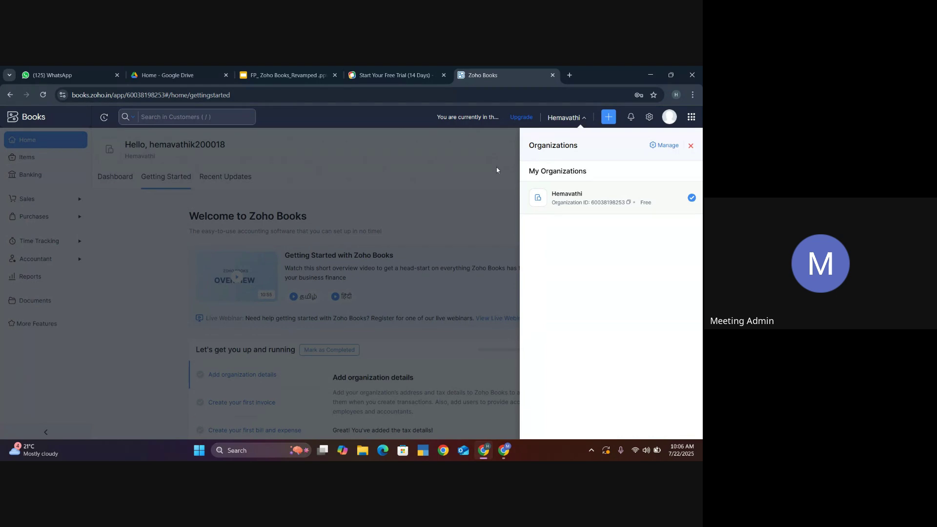
{"action": "left_click", "coordinate": [475, 171]}
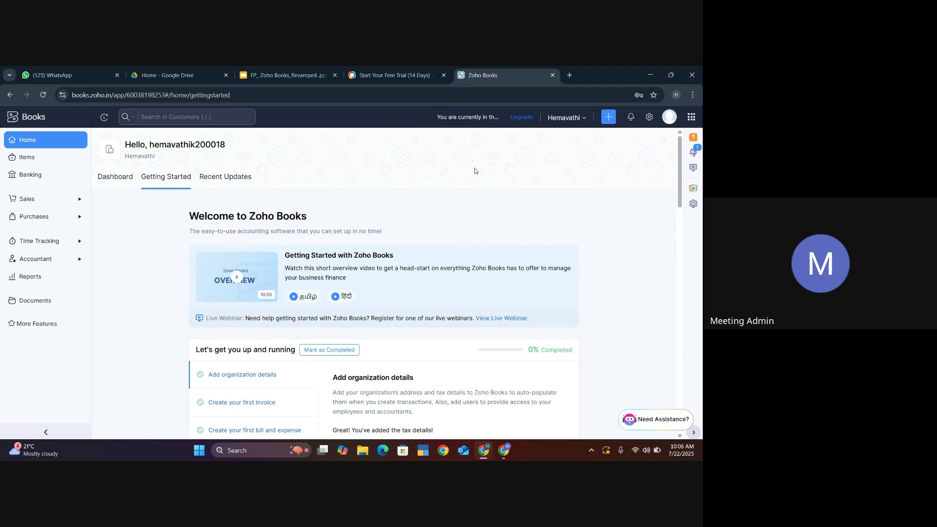
{"action": "scroll", "coordinate": [435, 378], "scroll_direction": "down", "scroll_amount": 2}
{"action": "scroll", "coordinate": [434, 379], "scroll_direction": "up", "scroll_amount": 2}
- Open the Zoho Books website in a new tab, briefly visiting and closing the Academy page
{"action": "left_click", "coordinate": [553, 75]}
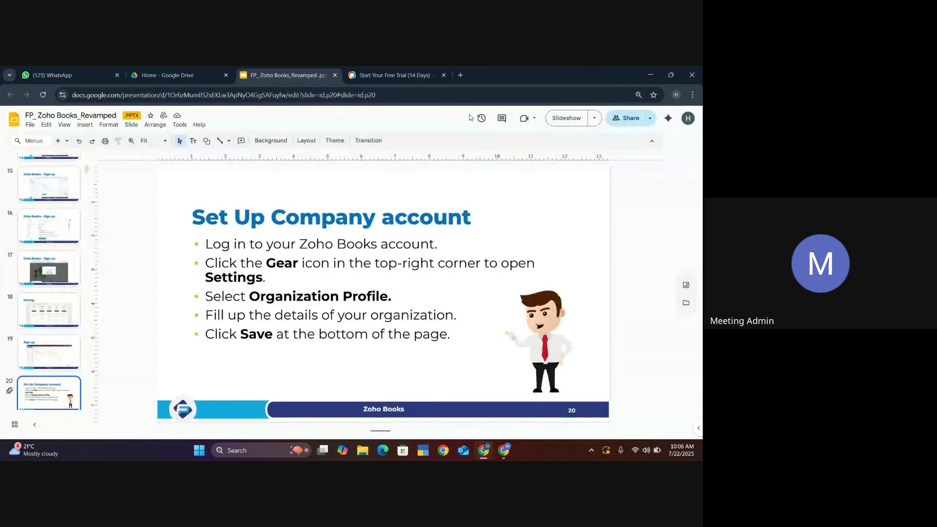
{"action": "left_click", "coordinate": [460, 75]}
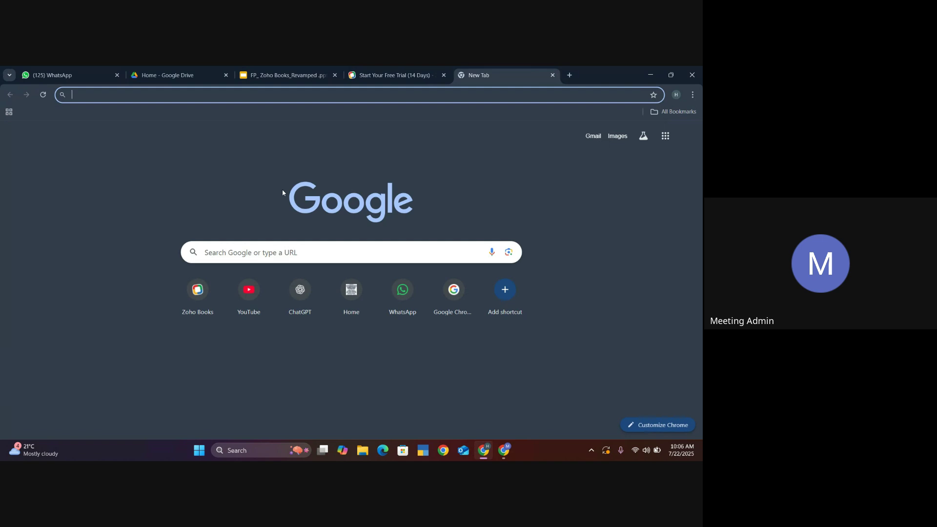
{"action": "left_click", "coordinate": [206, 285]}
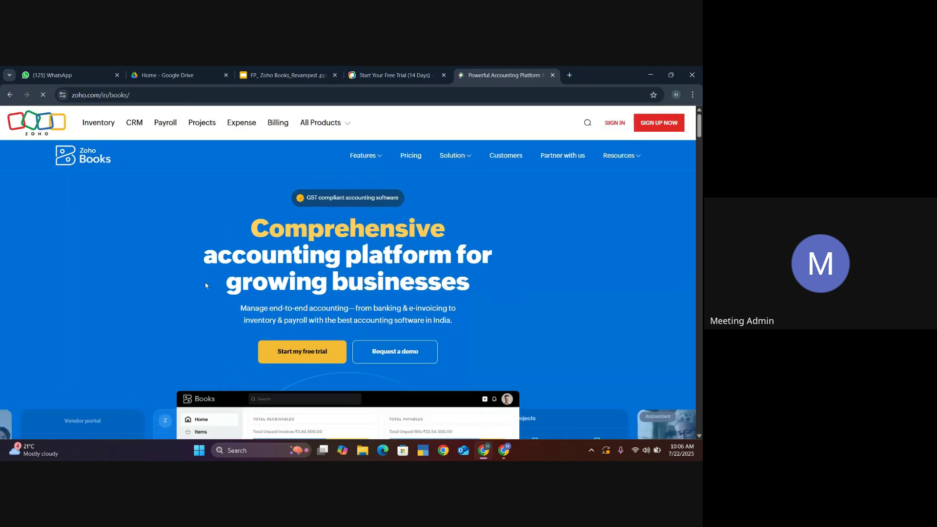
{"action": "mouse_move", "coordinate": [627, 144]}
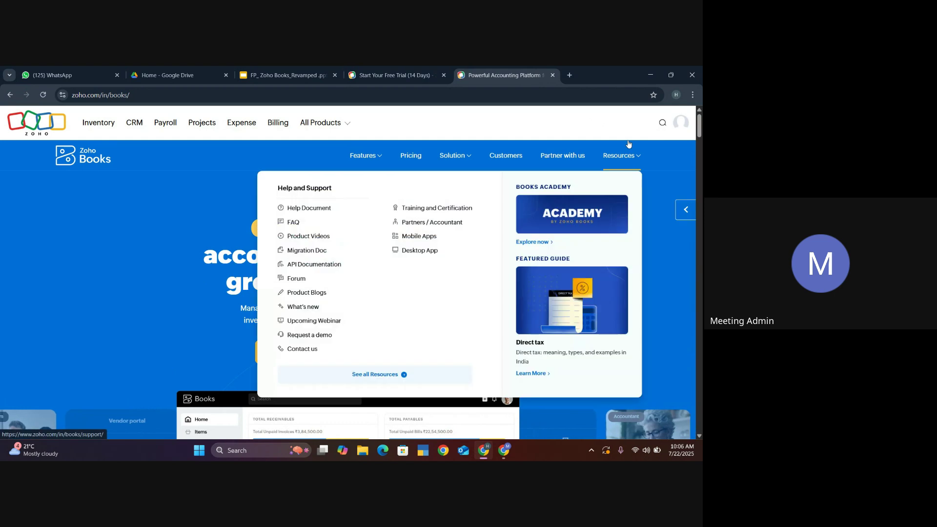
{"action": "mouse_move", "coordinate": [612, 169]}
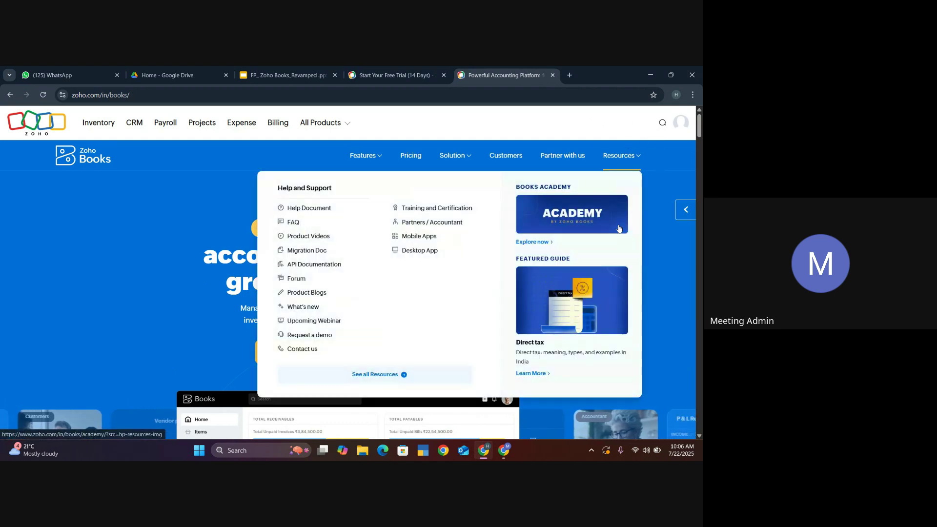
{"action": "left_click", "coordinate": [619, 227]}
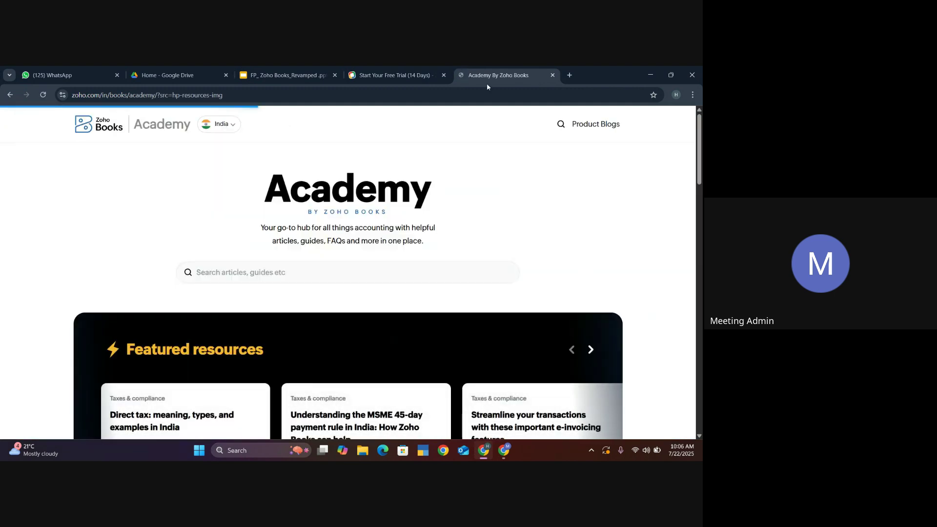
{"action": "left_click", "coordinate": [553, 75]}
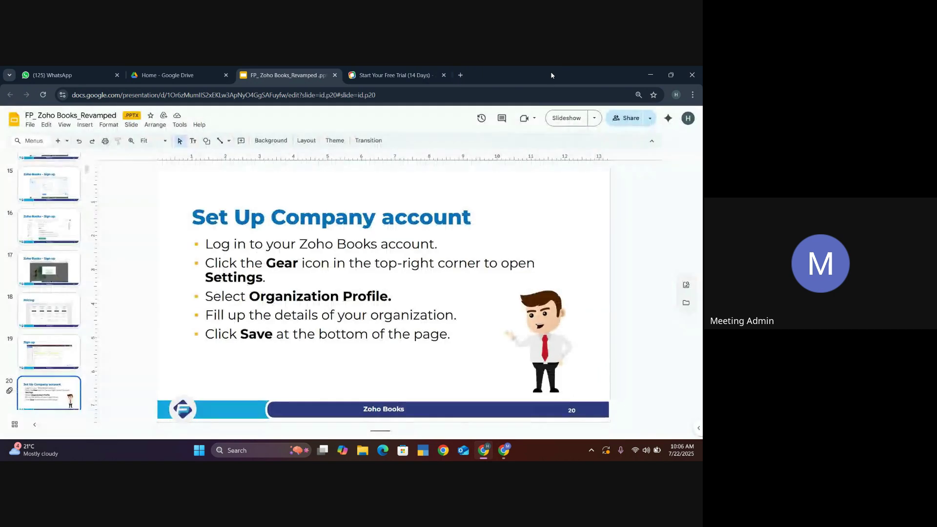
- Return to zoho.com/in/books, check the account menu, and enter the Zoho Books app
{"action": "left_click", "coordinate": [461, 74]}
{"action": "left_click", "coordinate": [198, 291]}
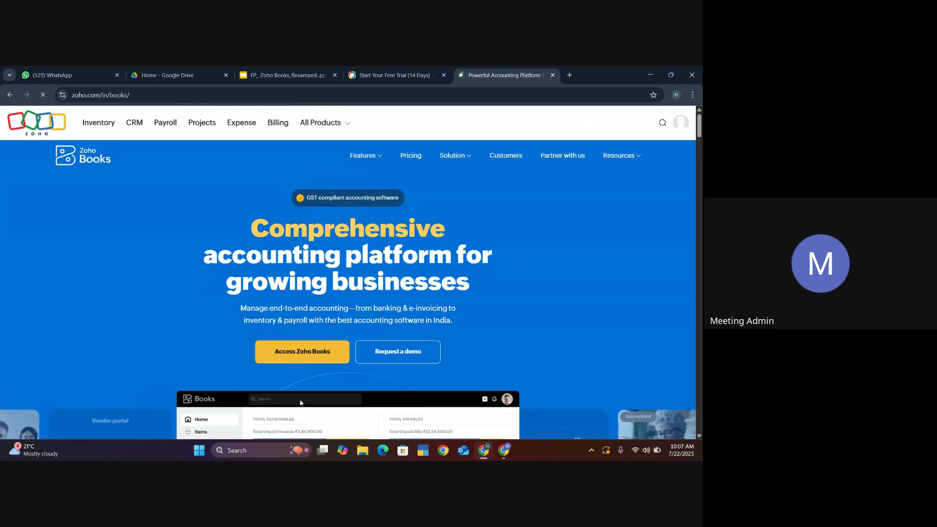
{"action": "left_click", "coordinate": [681, 125]}
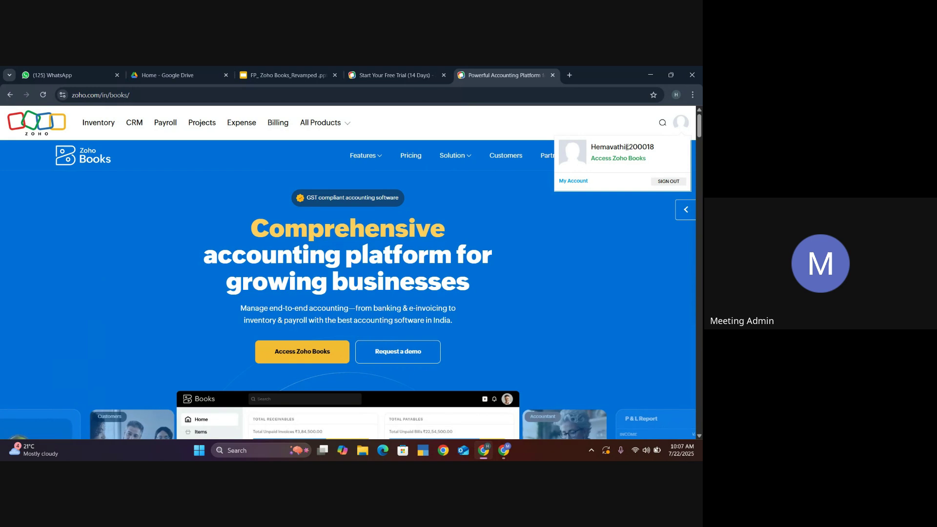
{"action": "left_click", "coordinate": [618, 242]}
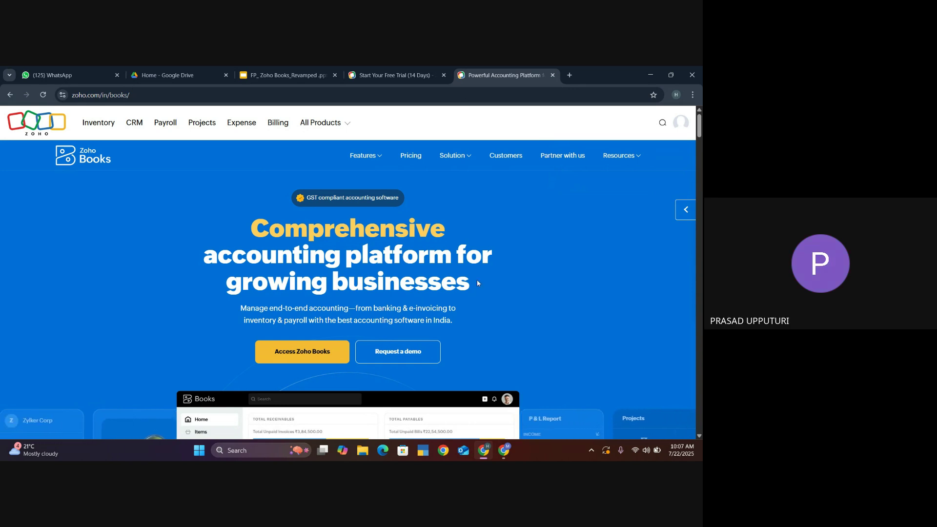
{"action": "left_click", "coordinate": [299, 353]}
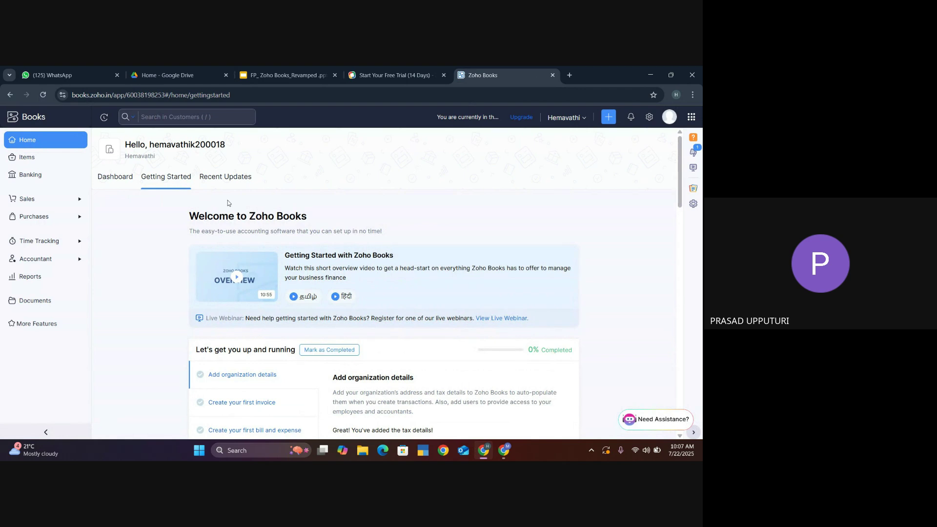
- Open All Settings from the gear icon and scroll through its settings groups
{"action": "left_click", "coordinate": [649, 117]}
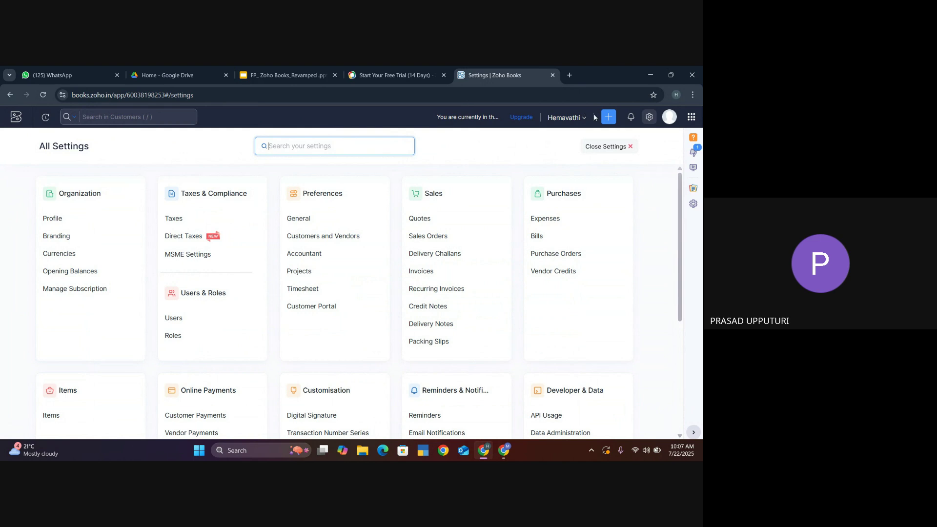
{"action": "left_click", "coordinate": [584, 156]}
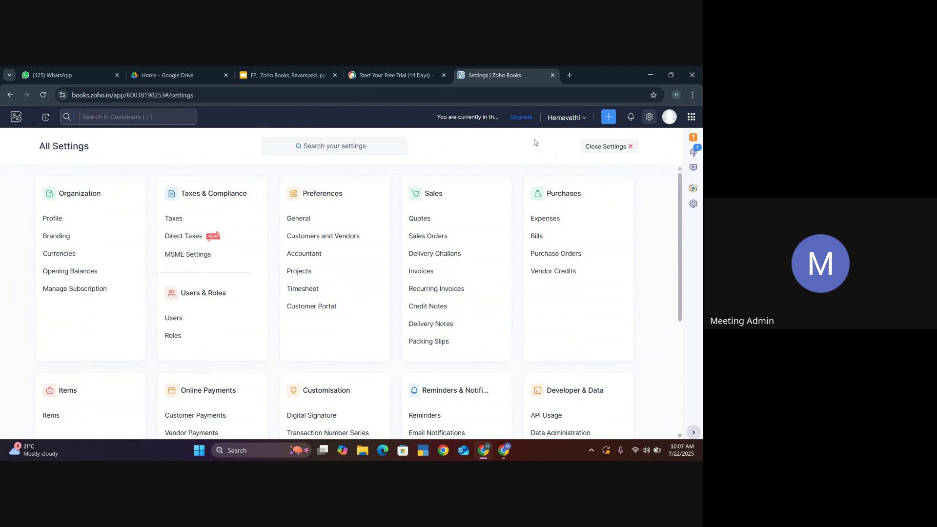
{"action": "scroll", "coordinate": [514, 328], "scroll_direction": "down", "scroll_amount": 3}
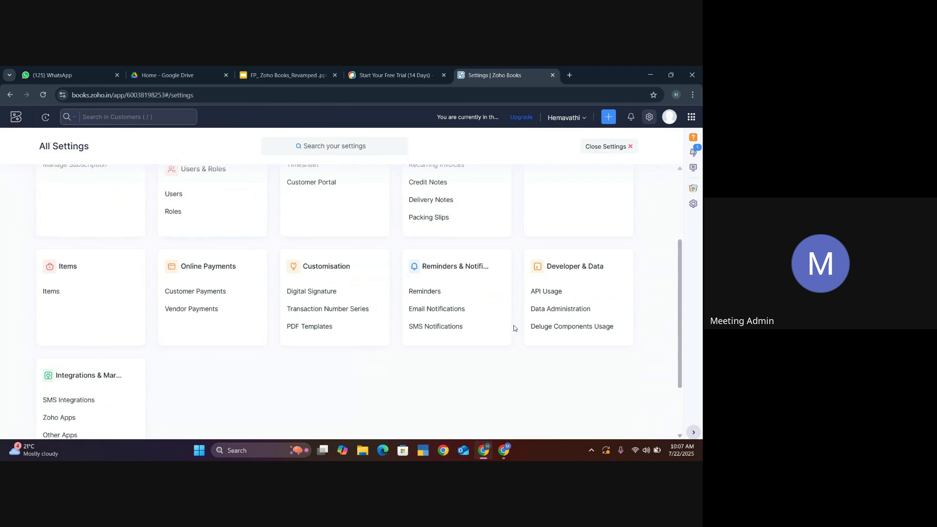
{"action": "scroll", "coordinate": [512, 329], "scroll_direction": "up", "scroll_amount": 3}
- Switch to the Google Meet call, stop presenting the screen, then go back a page
{"action": "mouse_move", "coordinate": [508, 446]}
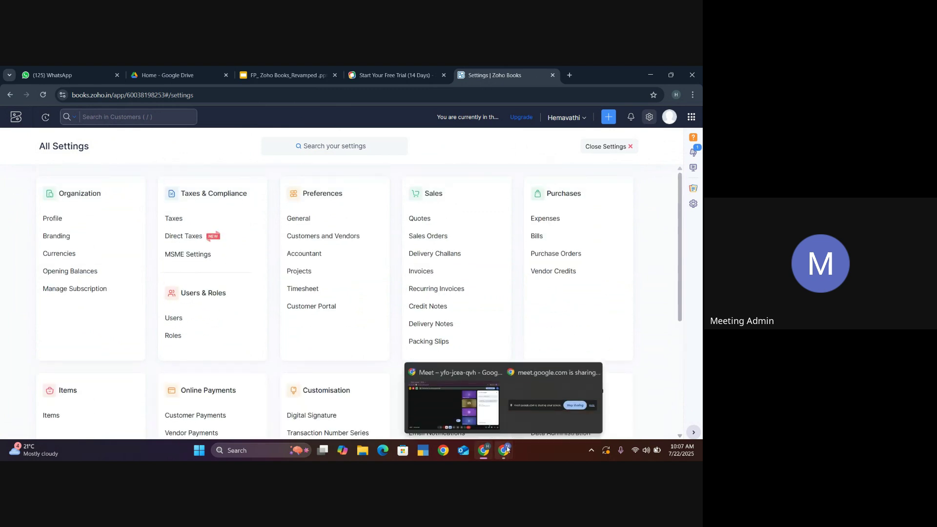
{"action": "left_click", "coordinate": [449, 409]}
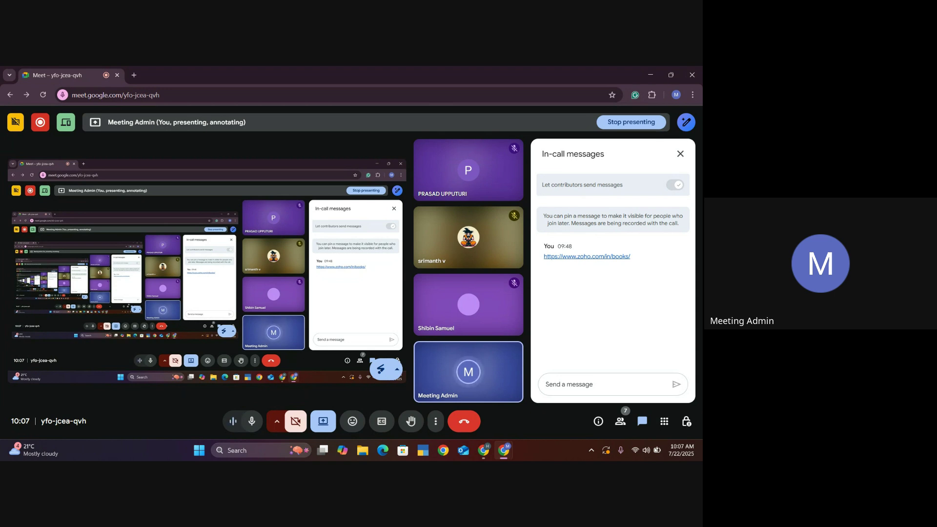
{"action": "left_click", "coordinate": [322, 423]}
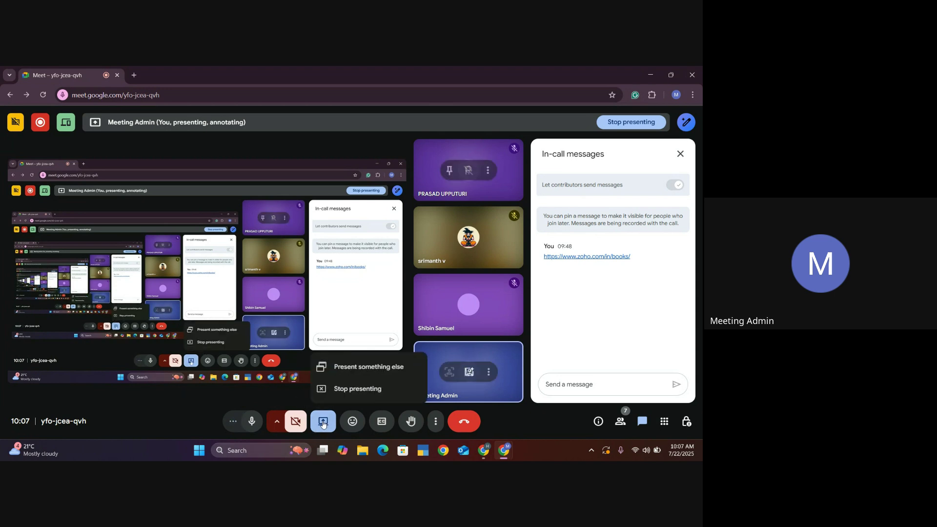
{"action": "left_click", "coordinate": [349, 389]}
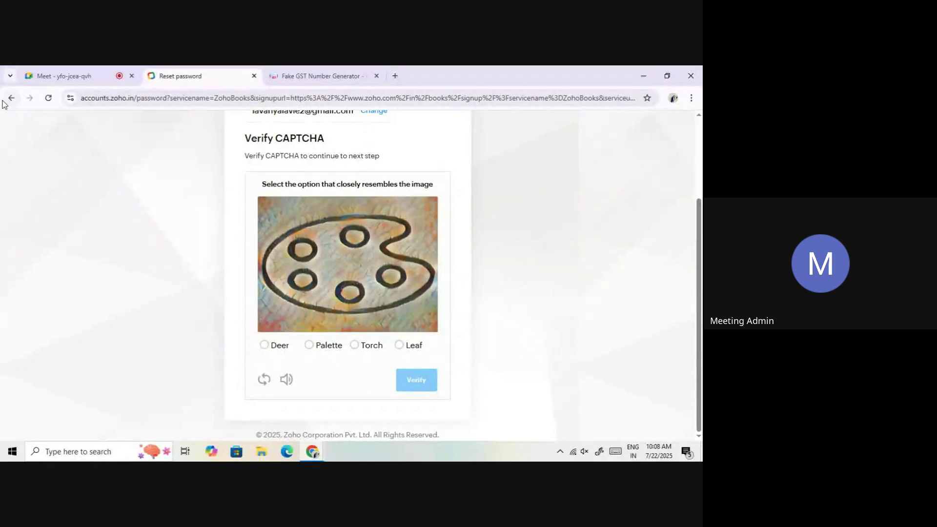
{"action": "left_click", "coordinate": [12, 98]}
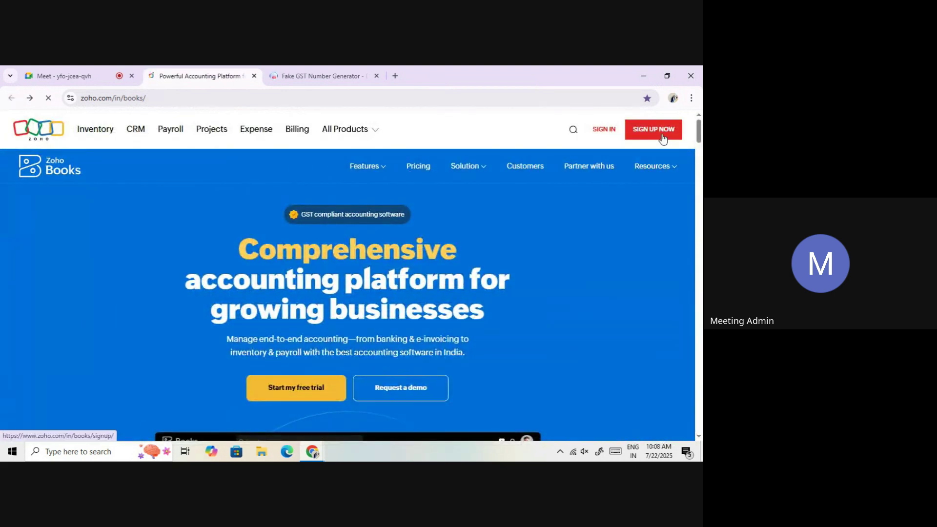
- Enter company name PQR and fill the e-mail from a saved suggestion
{"action": "left_click", "coordinate": [663, 138]}
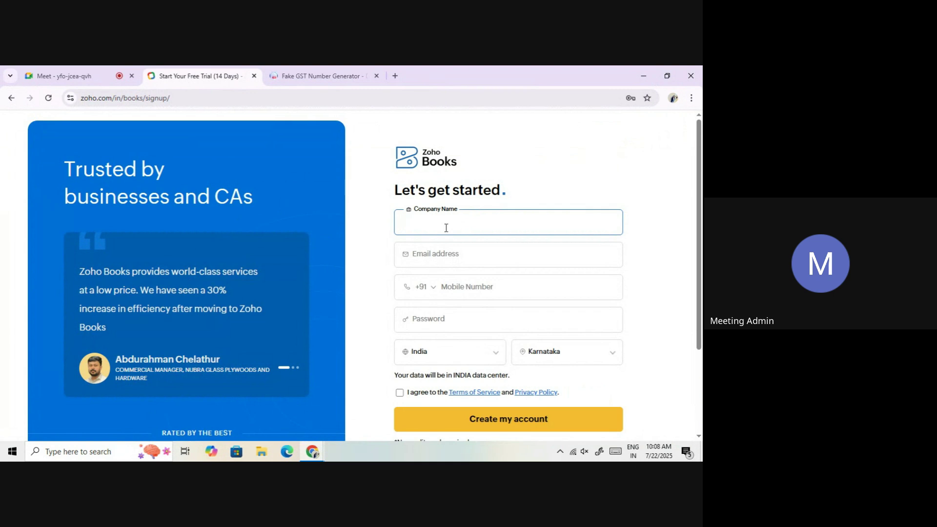
{"action": "type", "text": "LAKSH"}
{"action": "key", "text": "BackSpace"}
{"action": "key", "text": "BackSpace"}
{"action": "key", "text": "BackSpace"}
{"action": "key", "text": "BackSpace"}
{"action": "key", "text": "BackSpace"}
{"action": "type", "text": "PQR"}
{"action": "left_click", "coordinate": [440, 260]}
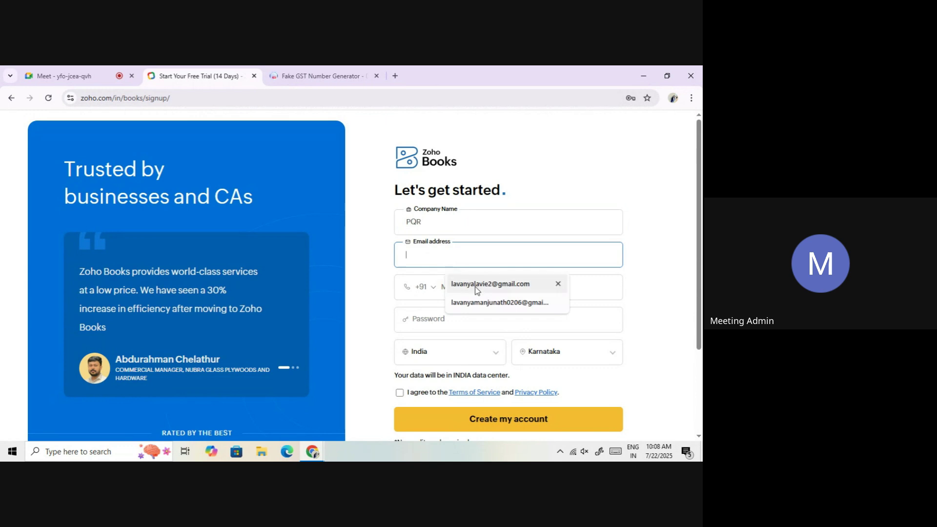
{"action": "left_click", "coordinate": [478, 288]}
{"action": "left_click", "coordinate": [483, 288]}
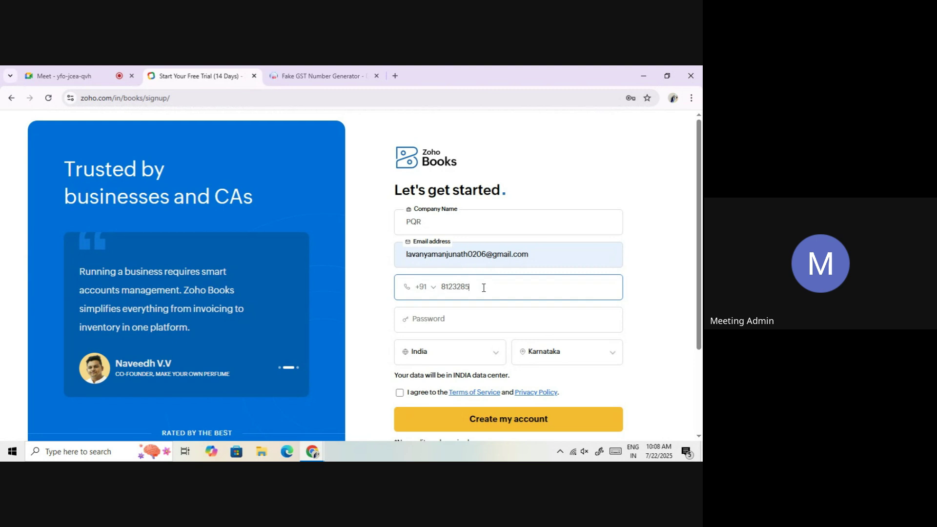
- Enter the mobile number and account password, then accept the Terms of Service and Privacy Policy
{"action": "left_click", "coordinate": [450, 317]}
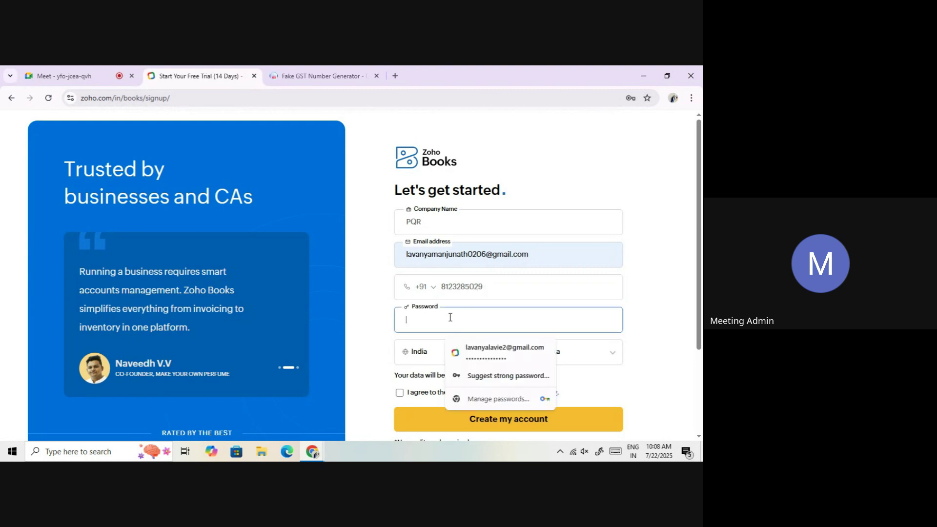
{"action": "type", "text": "••••••••••••"}
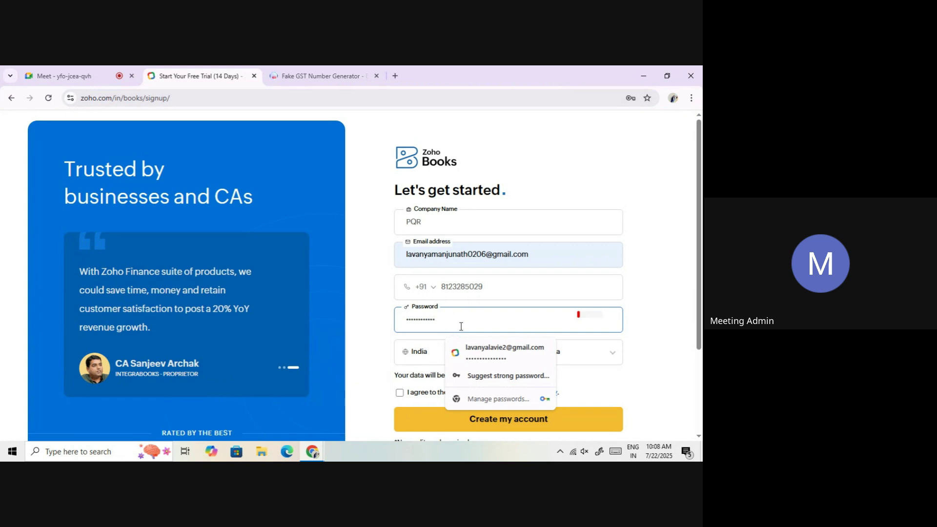
{"action": "left_click", "coordinate": [624, 374]}
{"action": "scroll", "coordinate": [545, 358], "scroll_direction": "down", "scroll_amount": 2}
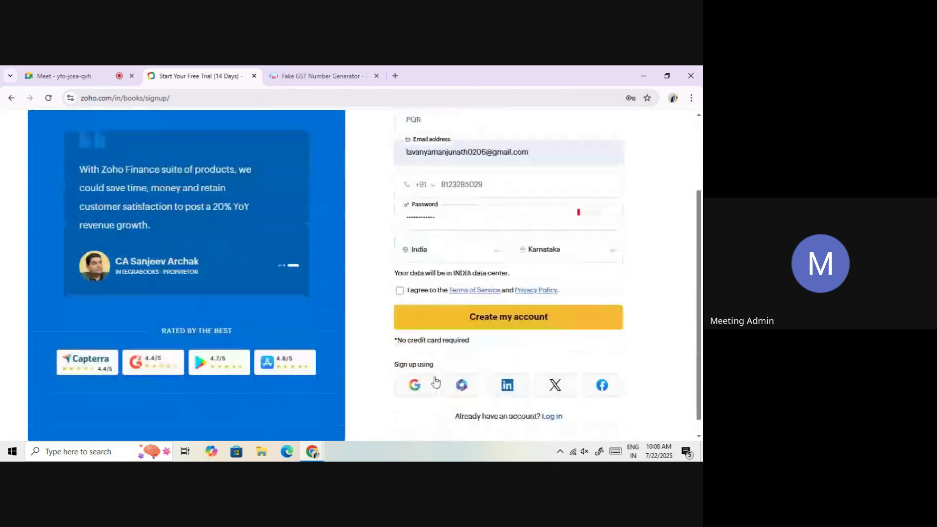
{"action": "left_click", "coordinate": [398, 275]}
{"action": "scroll", "coordinate": [464, 351], "scroll_direction": "up", "scroll_amount": 2}
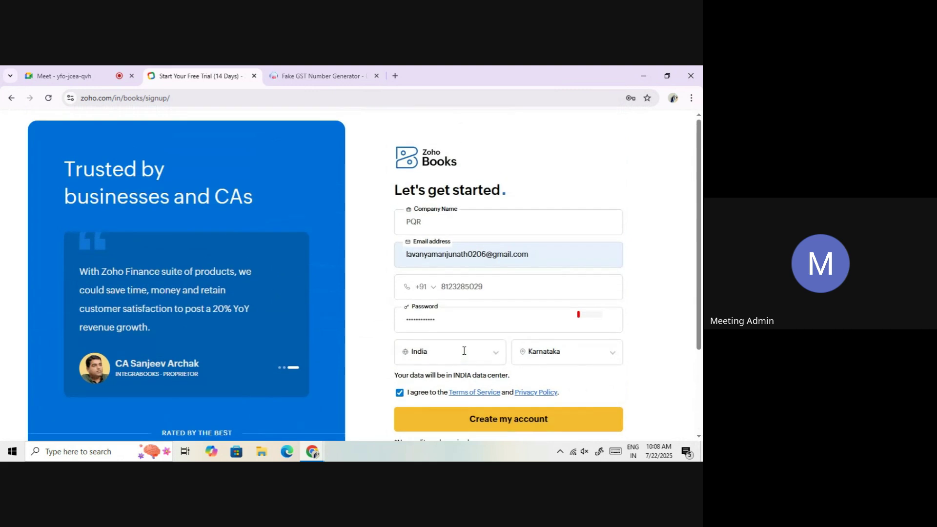
- Submit the sign-up form, dismissing the first OTP verification prompt
{"action": "left_click", "coordinate": [496, 423]}
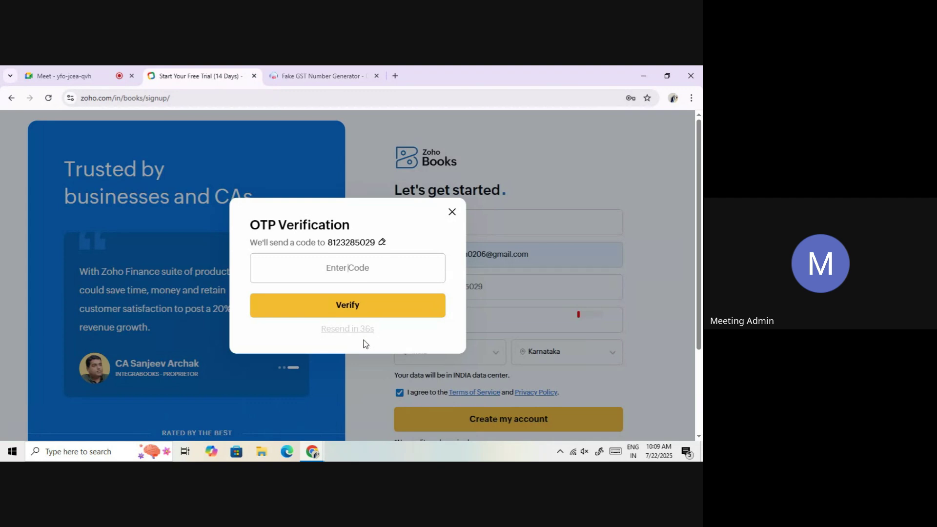
{"action": "left_click", "coordinate": [452, 213]}
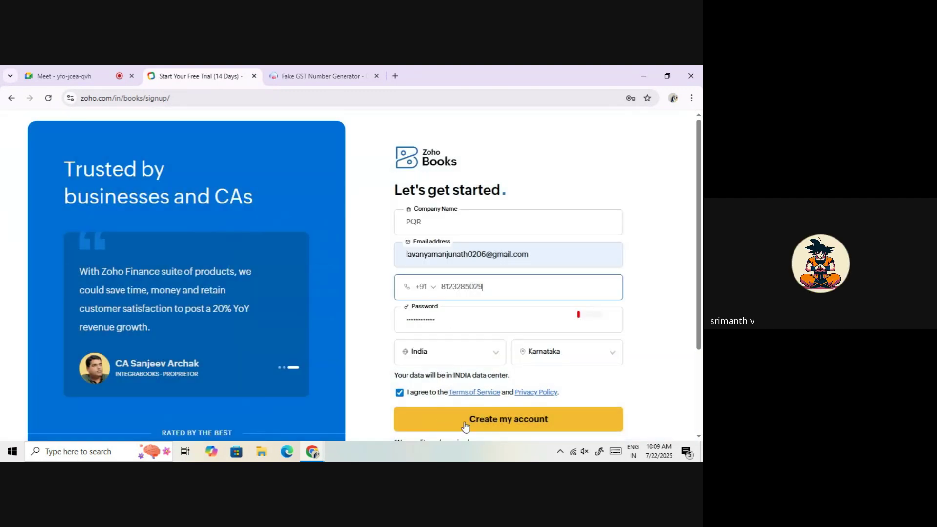
{"action": "left_click", "coordinate": [471, 422]}
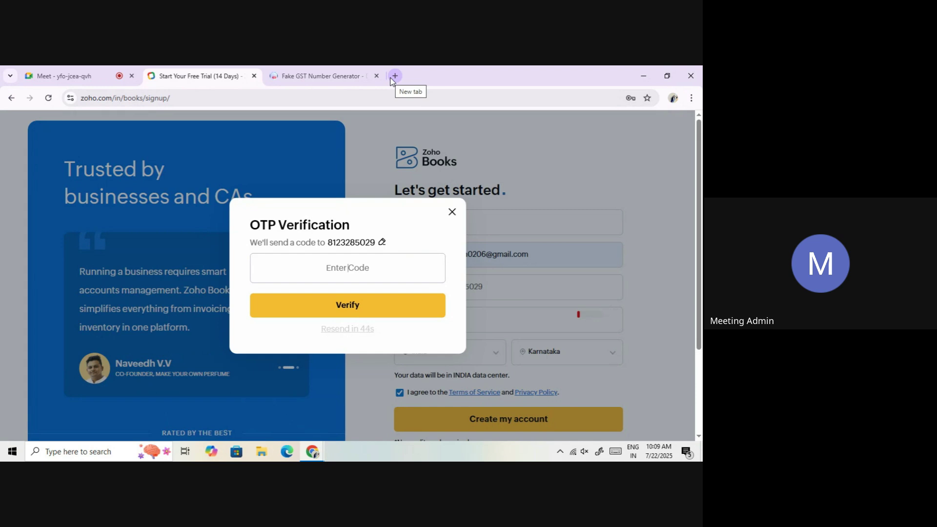
- Correct a wrong digit in the mobile number, resubmit, and verify with the texted one-time code
{"action": "left_click", "coordinate": [384, 243]}
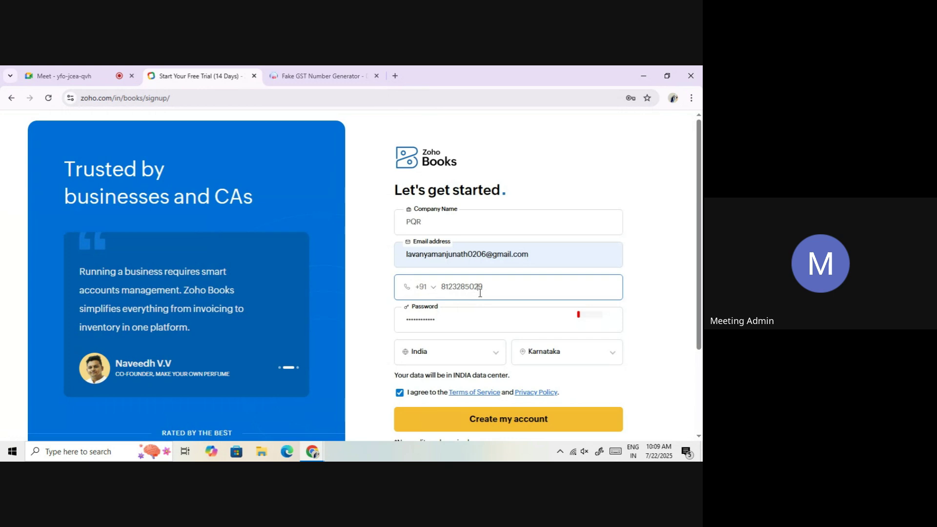
{"action": "key", "text": "BackSpace"}
{"action": "type", "text": "3"}
{"action": "left_click", "coordinate": [489, 421]}
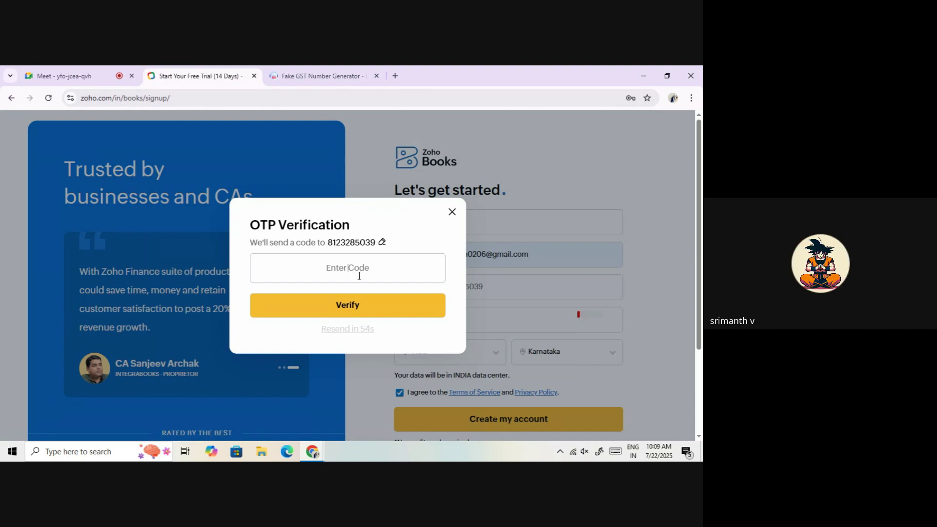
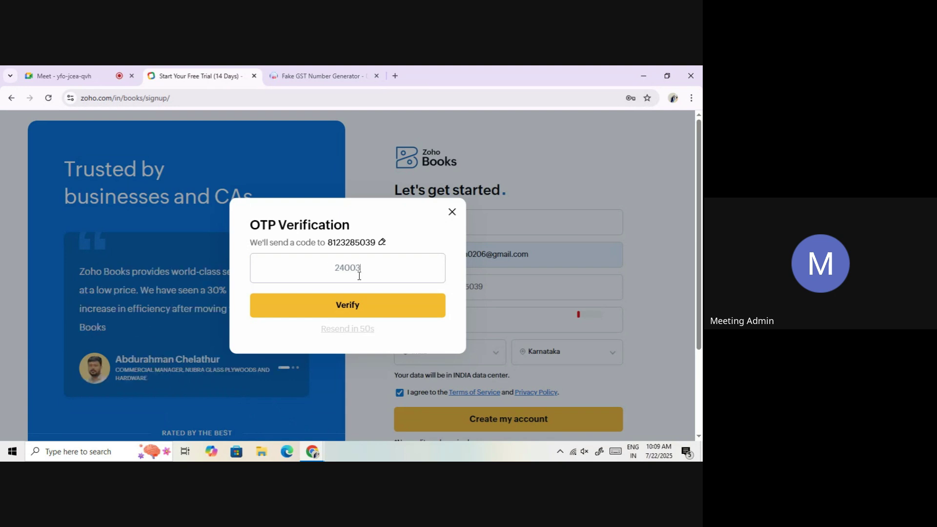
{"action": "left_click", "coordinate": [360, 308]}
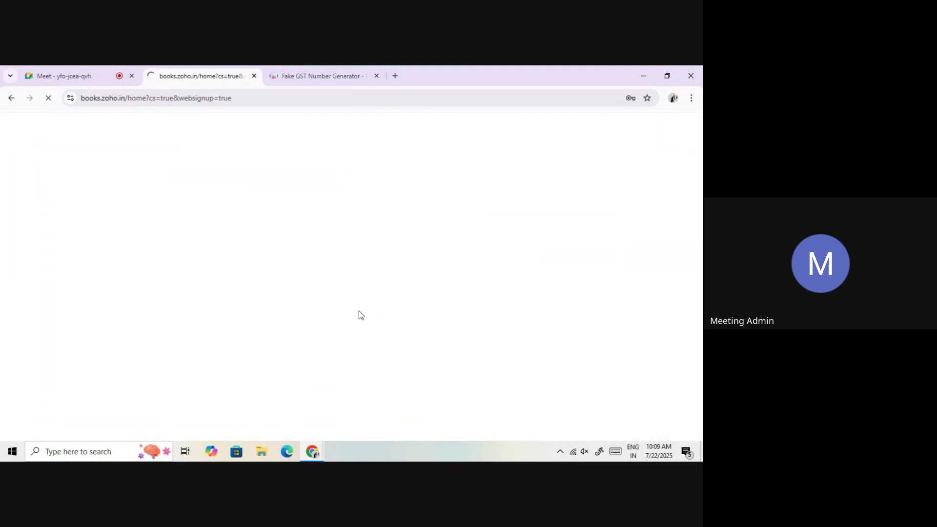
- Dismiss the GST generator page and password prompt, pick Financial Services, and extend the name after PQR
{"action": "left_click", "coordinate": [376, 76]}
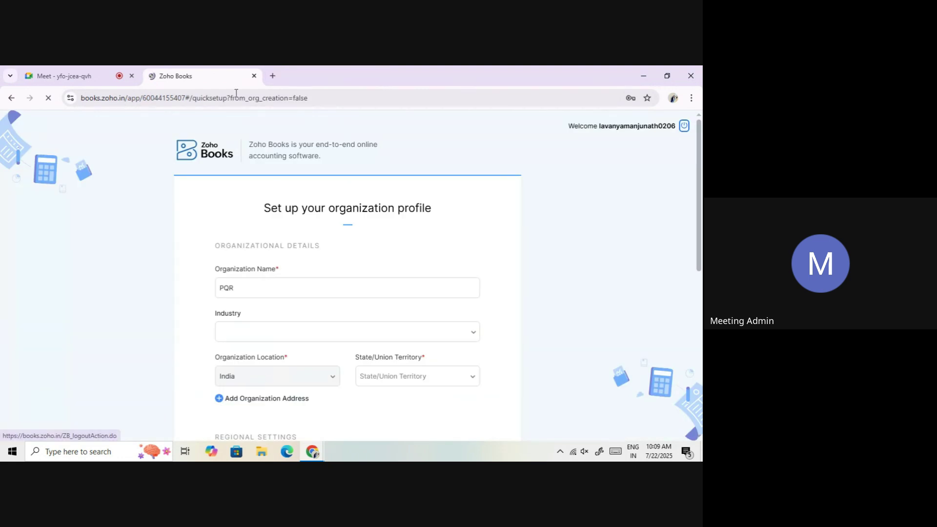
{"action": "left_click", "coordinate": [629, 266]}
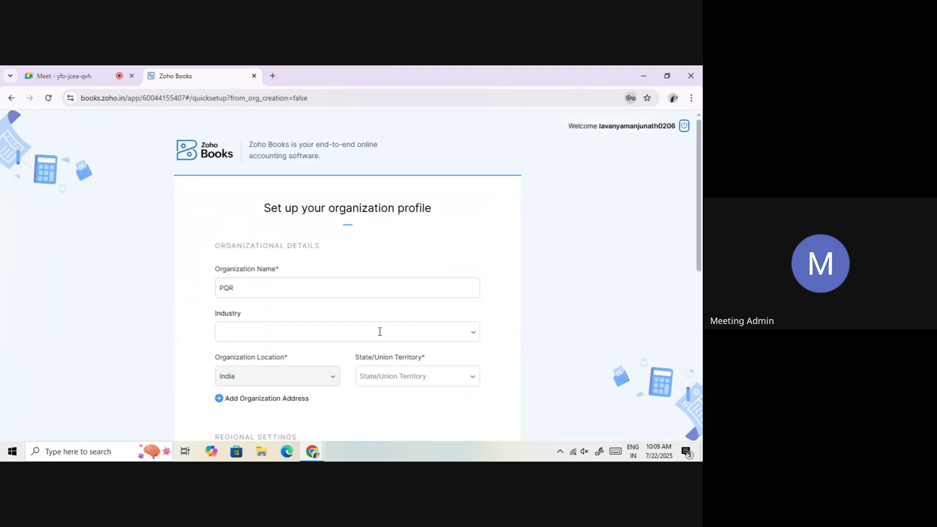
{"action": "left_click", "coordinate": [276, 332]}
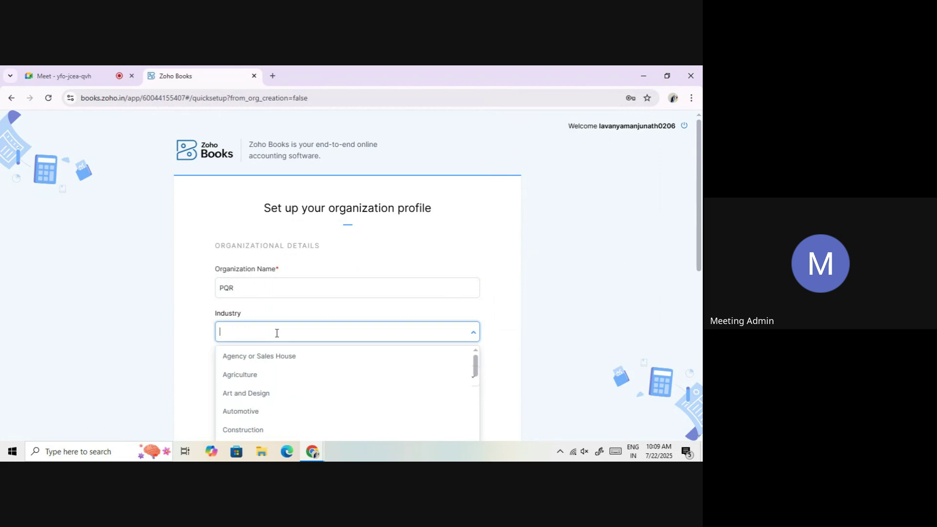
{"action": "scroll", "coordinate": [279, 398], "scroll_direction": "down", "scroll_amount": 3}
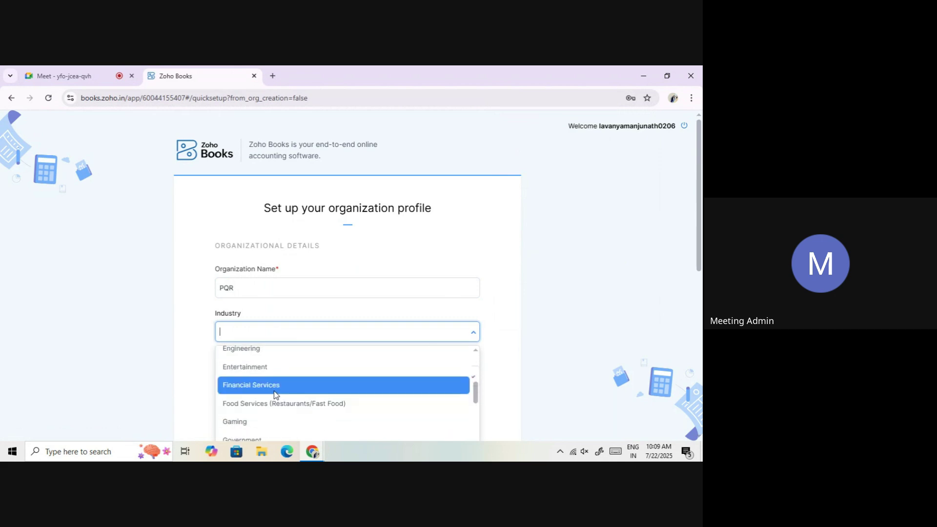
{"action": "left_click", "coordinate": [274, 394]}
{"action": "left_click", "coordinate": [245, 291]}
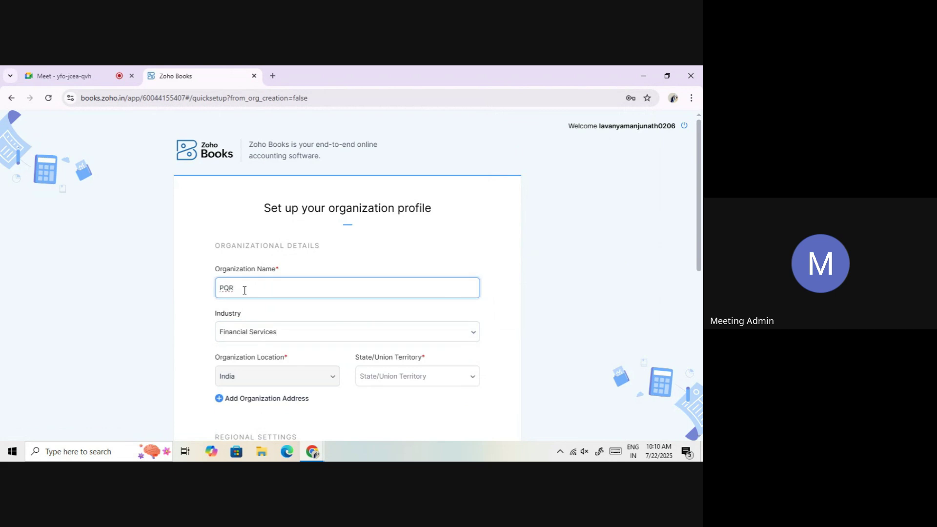
{"action": "type", "text": "It"}
{"action": "key", "text": "BackSpace"}
{"action": "key", "text": "BackSpace"}
{"action": "type", "text": "ltd"}
- Change the industry from Financial Services to Consulting
{"action": "left_click", "coordinate": [281, 332]}
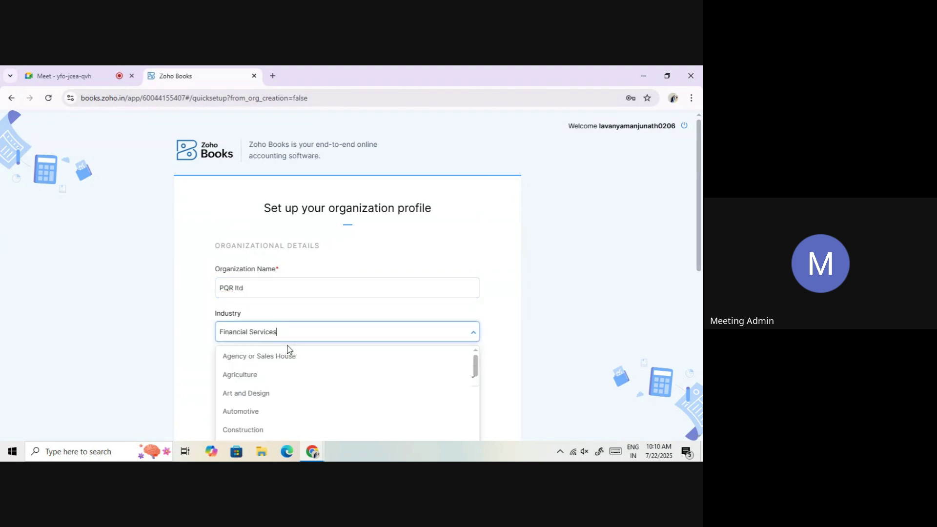
{"action": "scroll", "coordinate": [291, 385], "scroll_direction": "down", "scroll_amount": 1}
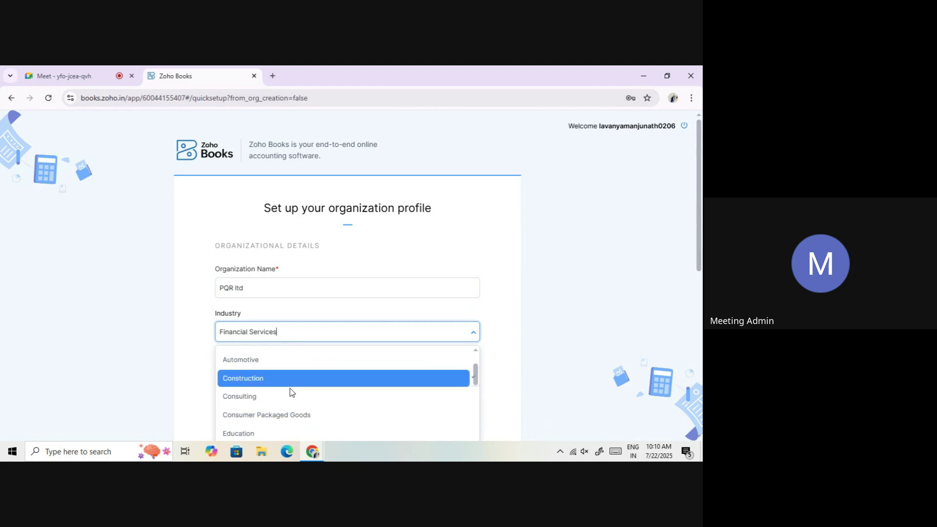
{"action": "scroll", "coordinate": [290, 391], "scroll_direction": "down", "scroll_amount": 1}
{"action": "scroll", "coordinate": [288, 391], "scroll_direction": "up", "scroll_amount": 2}
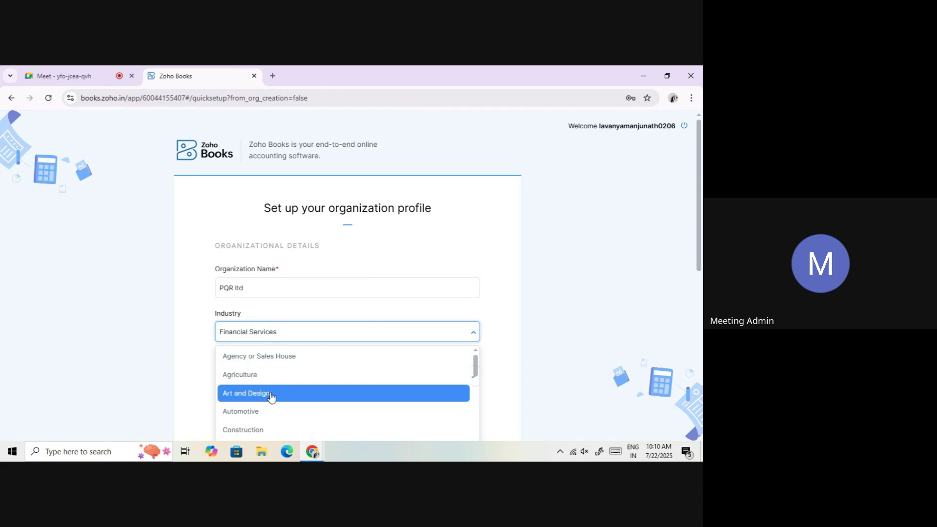
{"action": "scroll", "coordinate": [270, 395], "scroll_direction": "down", "scroll_amount": 1}
{"action": "scroll", "coordinate": [270, 397], "scroll_direction": "up", "scroll_amount": 1}
{"action": "scroll", "coordinate": [272, 399], "scroll_direction": "down", "scroll_amount": 1}
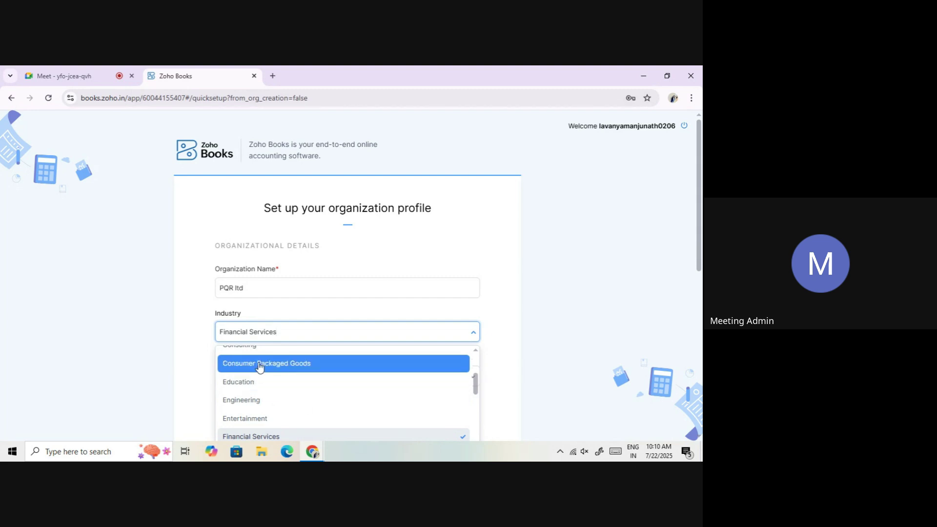
{"action": "scroll", "coordinate": [259, 398], "scroll_direction": "up", "scroll_amount": 1}
{"action": "left_click", "coordinate": [259, 403]}
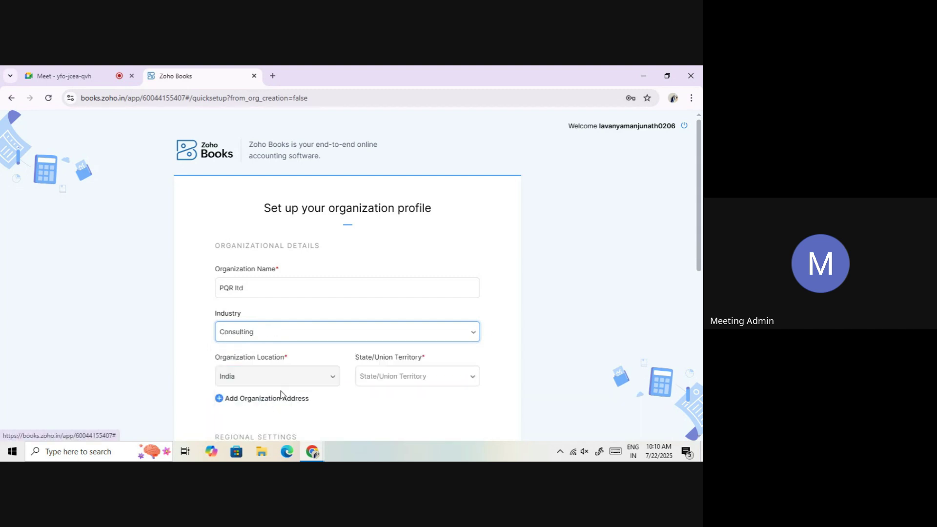
{"action": "scroll", "coordinate": [376, 389], "scroll_direction": "down", "scroll_amount": 1}
{"action": "scroll", "coordinate": [376, 389], "scroll_direction": "down", "scroll_amount": 2}
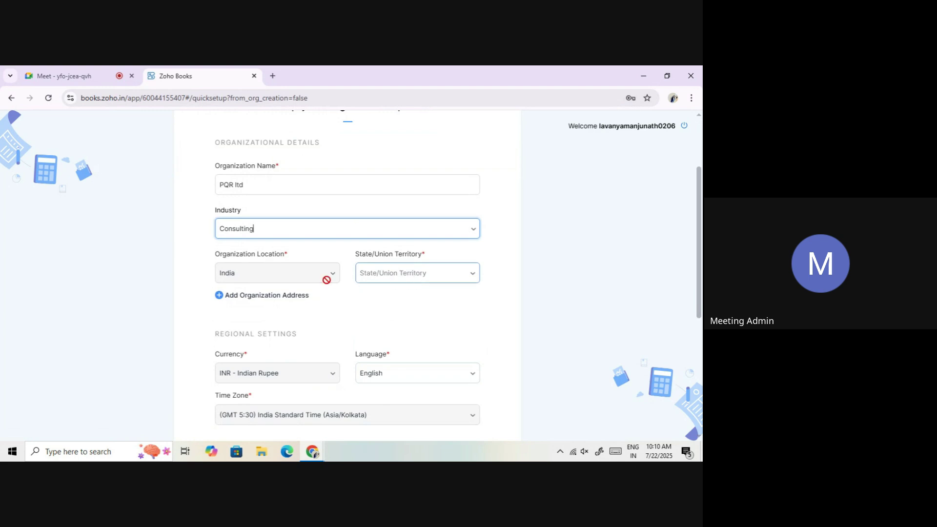
- Set the state to Karnataka and adjust the ending of the organization name
{"action": "left_click", "coordinate": [377, 279]}
{"action": "type", "text": "kar"}
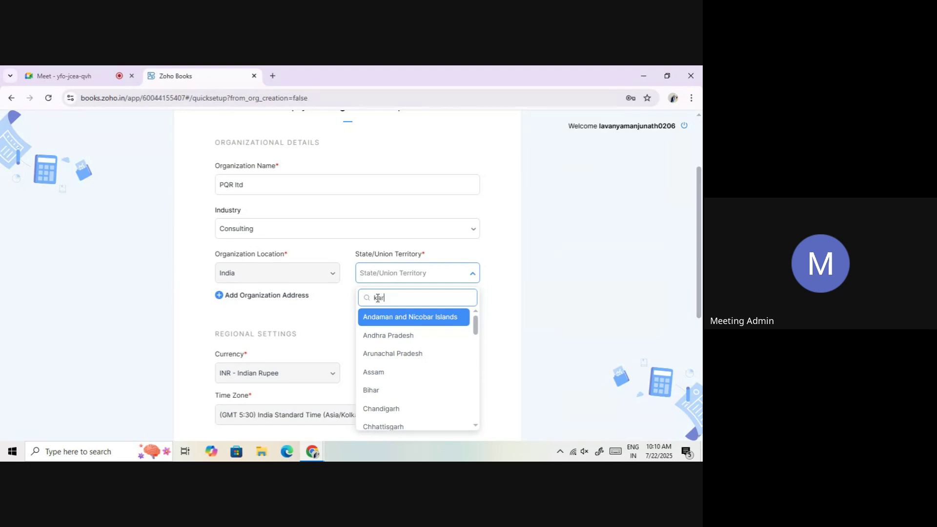
{"action": "left_click", "coordinate": [386, 318]}
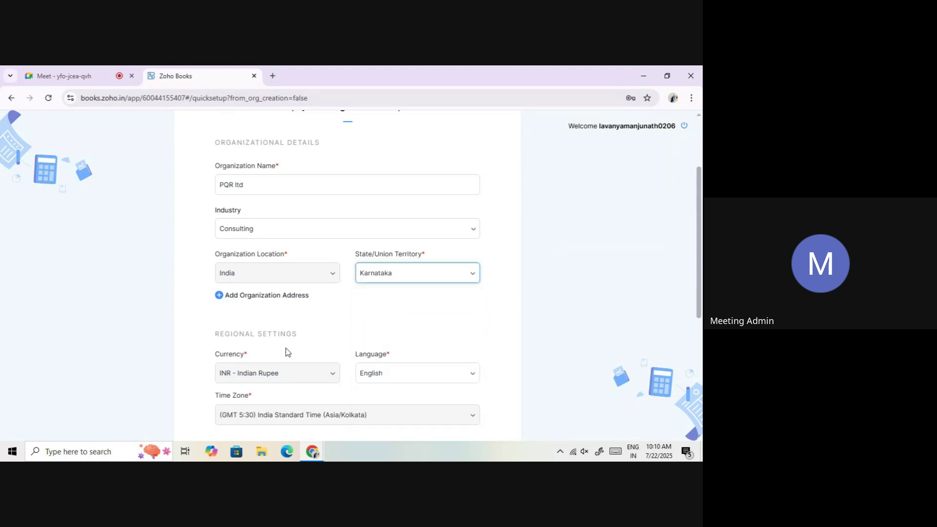
{"action": "scroll", "coordinate": [327, 379], "scroll_direction": "down", "scroll_amount": 2}
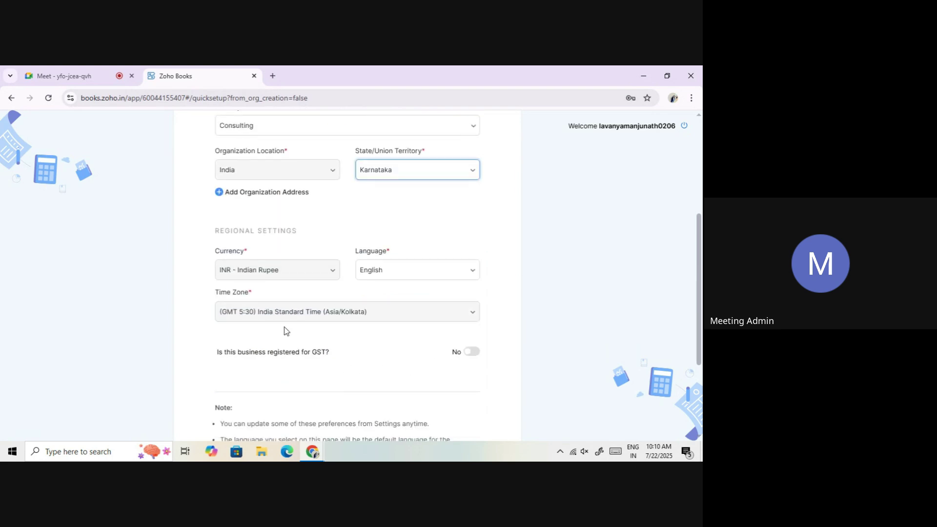
{"action": "scroll", "coordinate": [285, 331], "scroll_direction": "up", "scroll_amount": 3}
{"action": "left_click", "coordinate": [273, 237]}
{"action": "key", "text": "BackSpace"}
{"action": "key", "text": "BackSpace"}
{"action": "type", "text": "nc"}
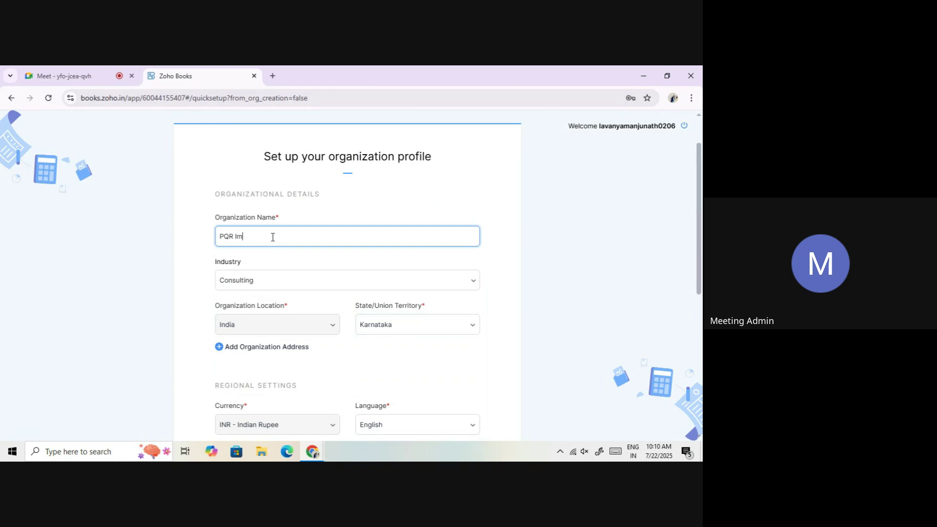
{"action": "scroll", "coordinate": [273, 273], "scroll_direction": "down", "scroll_amount": 6}
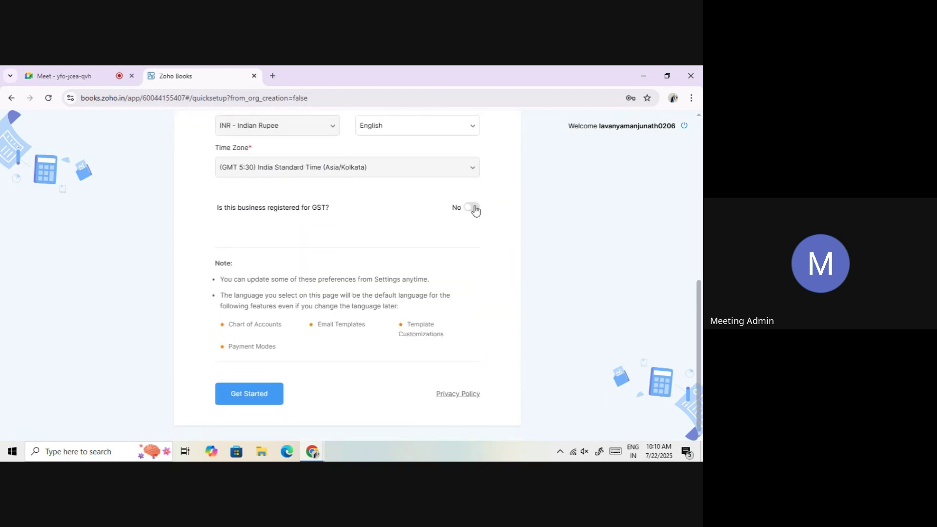
- Mark the business as registered for GST and place the cursor in the GSTIN box
{"action": "left_click", "coordinate": [472, 207]}
{"action": "left_click", "coordinate": [293, 220]}
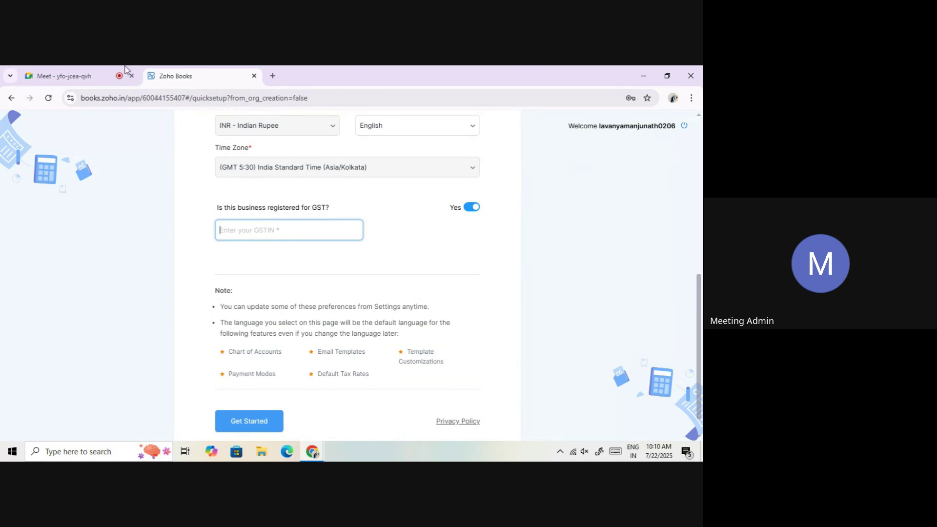
{"action": "scroll", "coordinate": [272, 371], "scroll_direction": "down", "scroll_amount": 1}
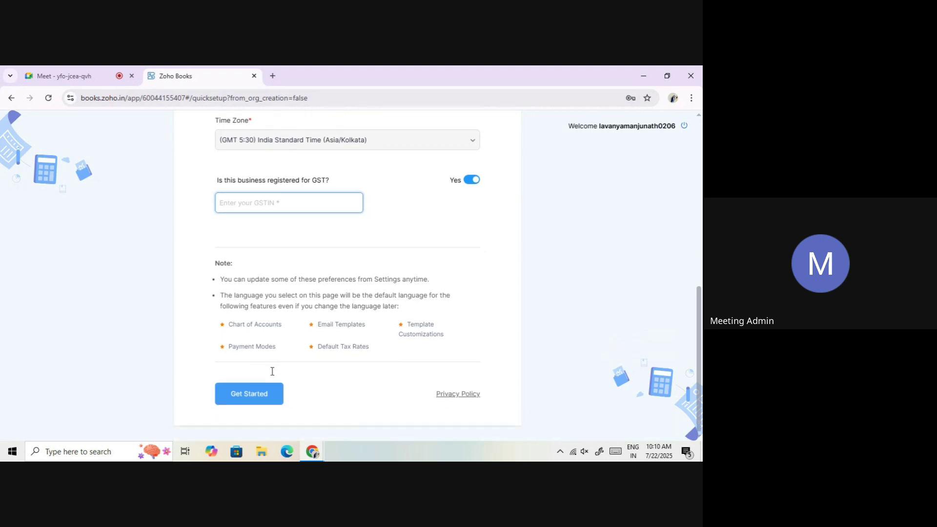
{"action": "scroll", "coordinate": [271, 374], "scroll_direction": "up", "scroll_amount": 1}
{"action": "scroll", "coordinate": [272, 375], "scroll_direction": "down", "scroll_amount": 1}
- Switch to the Google Meet tab to fetch the GST number
{"action": "left_click", "coordinate": [62, 66]}
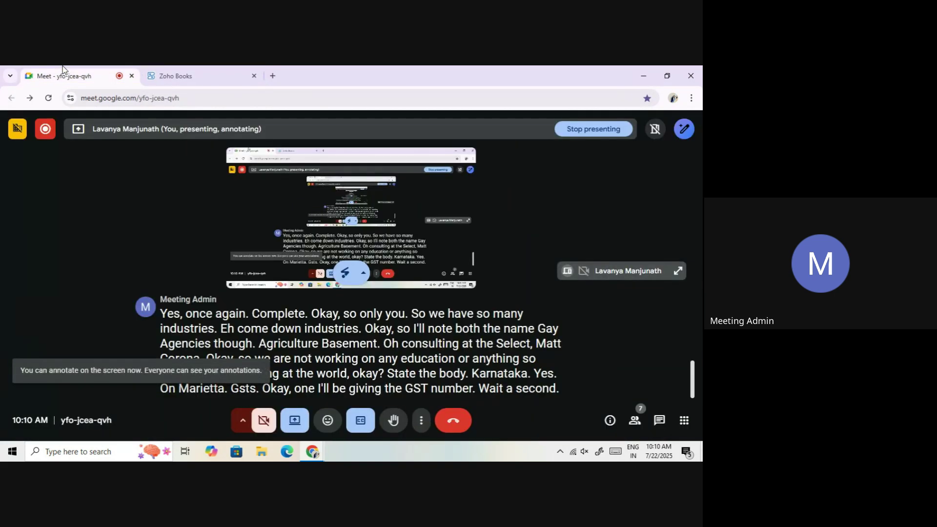
{"action": "left_click", "coordinate": [170, 74]}
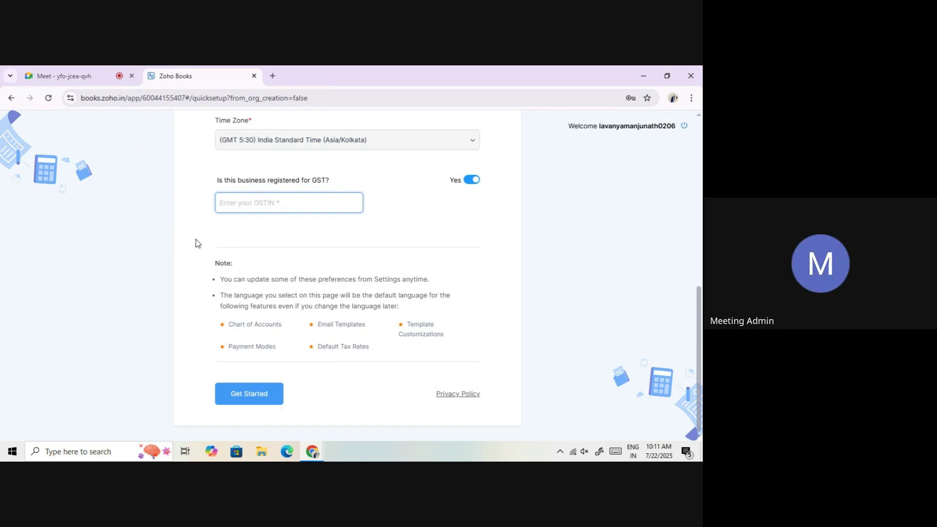
{"action": "left_click", "coordinate": [68, 76]}
- Copy the GST number from the Meet in-call chat and paste it into the Zoho Books GSTIN field
{"action": "left_click", "coordinate": [541, 280]}
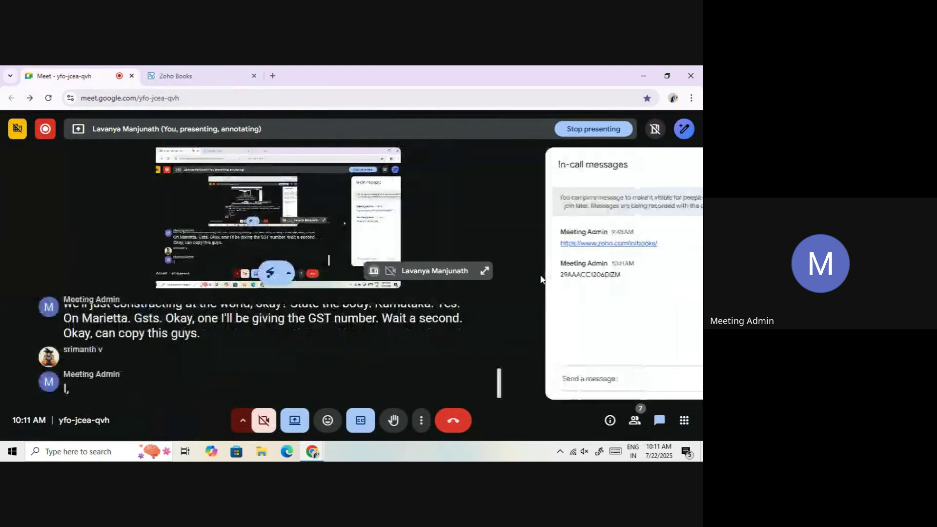
{"action": "left_click_drag", "start_coordinate": [525, 276], "coordinate": [590, 277]}
{"action": "right_click", "coordinate": [578, 277]}
{"action": "left_click", "coordinate": [557, 285]}
{"action": "left_click", "coordinate": [548, 277]}
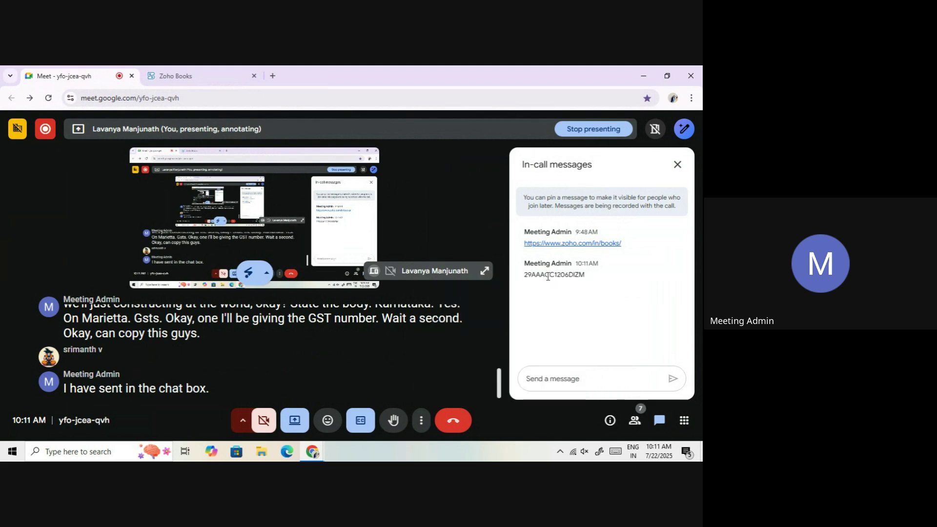
{"action": "left_click_drag", "start_coordinate": [525, 276], "coordinate": [592, 276]}
{"action": "right_click", "coordinate": [592, 276]}
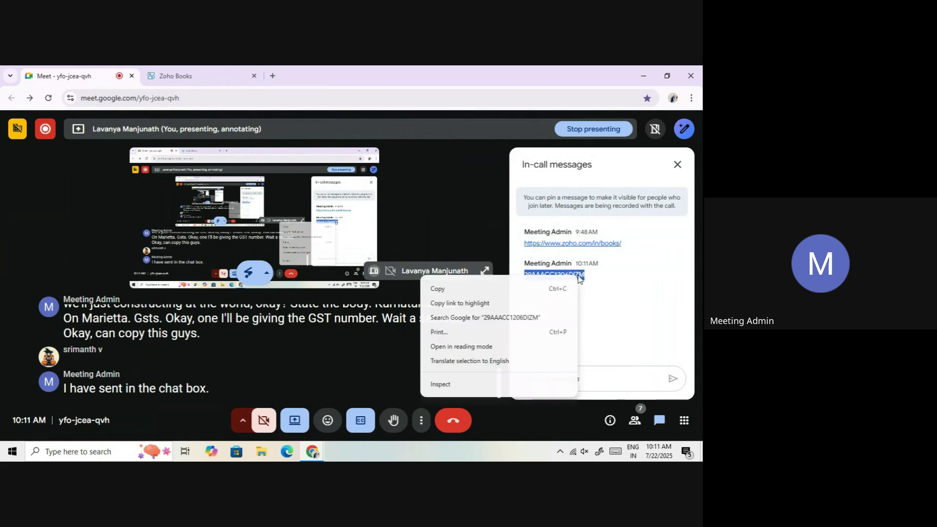
{"action": "left_click", "coordinate": [556, 288]}
{"action": "left_click", "coordinate": [165, 73]}
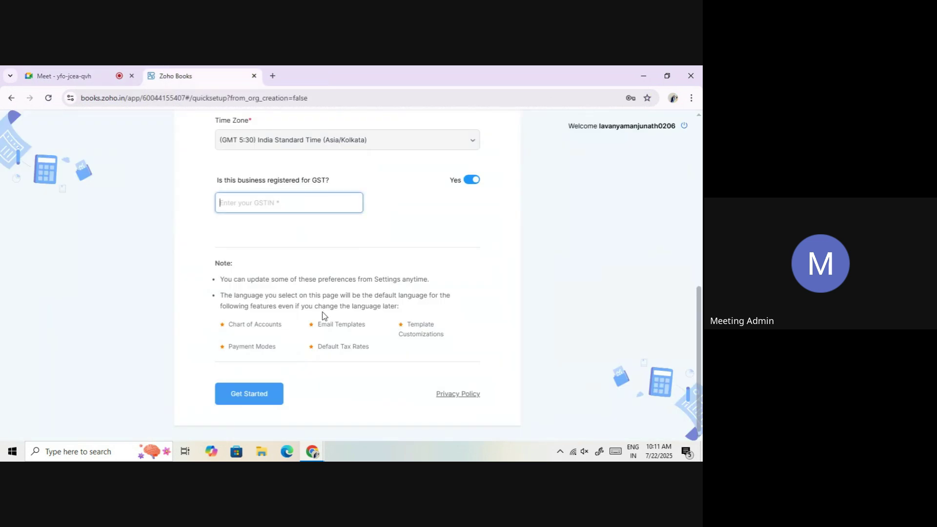
{"action": "key", "text": "ctrl+v"}
- Open a new browser tab and launch Word 2016 from the Start search
{"action": "left_click", "coordinate": [272, 75]}
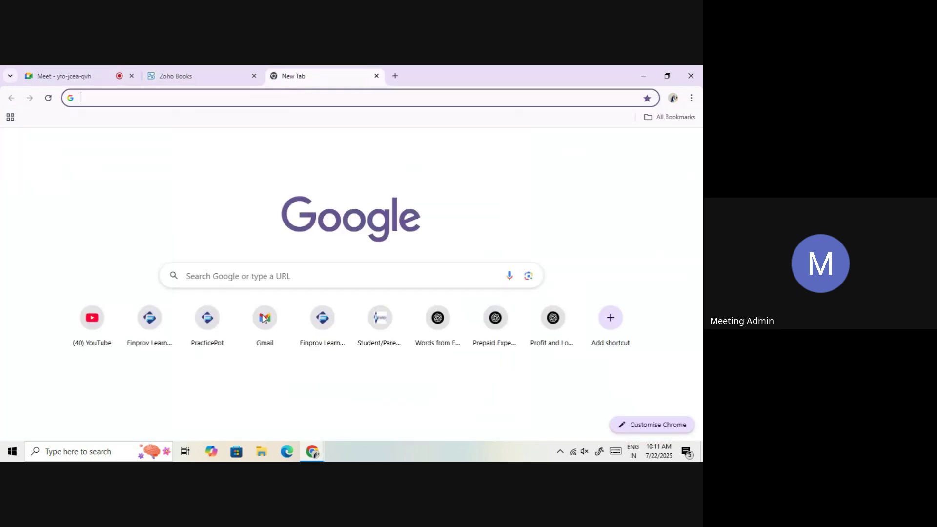
{"action": "left_click", "coordinate": [122, 451]}
{"action": "type", "text": "wo"}
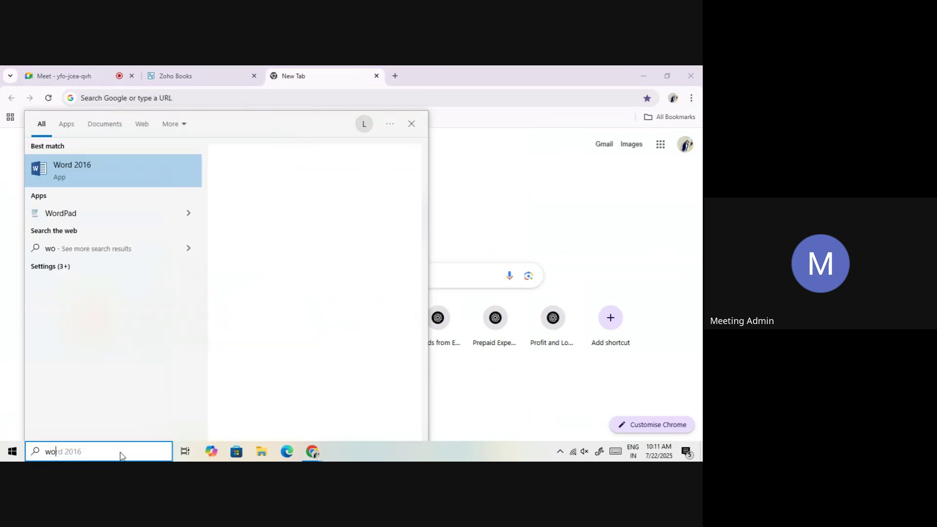
{"action": "left_click", "coordinate": [91, 183]}
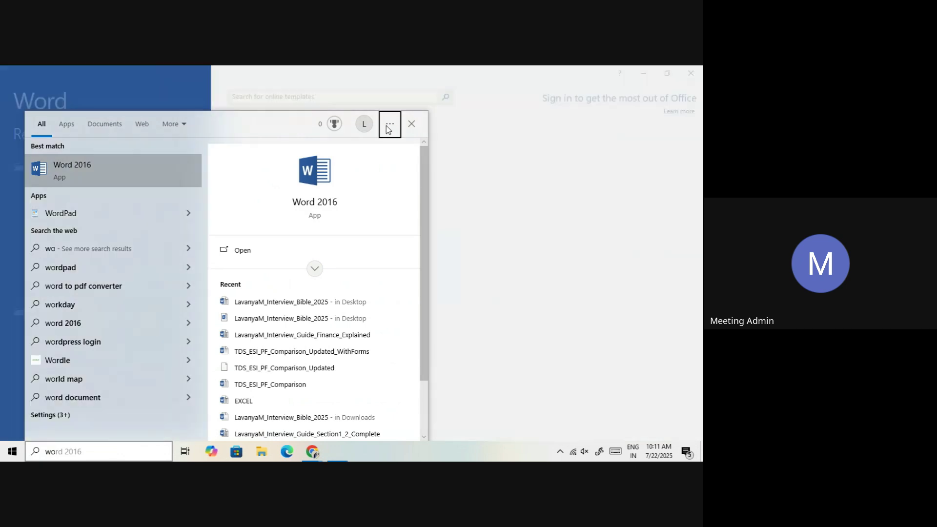
{"action": "left_click", "coordinate": [389, 124]}
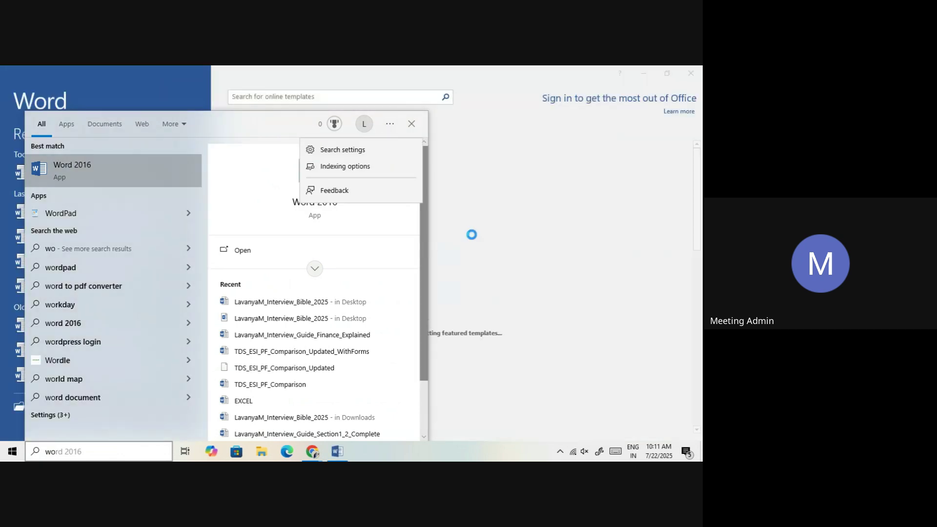
{"action": "left_click", "coordinate": [389, 125]}
{"action": "left_click", "coordinate": [389, 125]}
{"action": "left_click", "coordinate": [411, 124]}
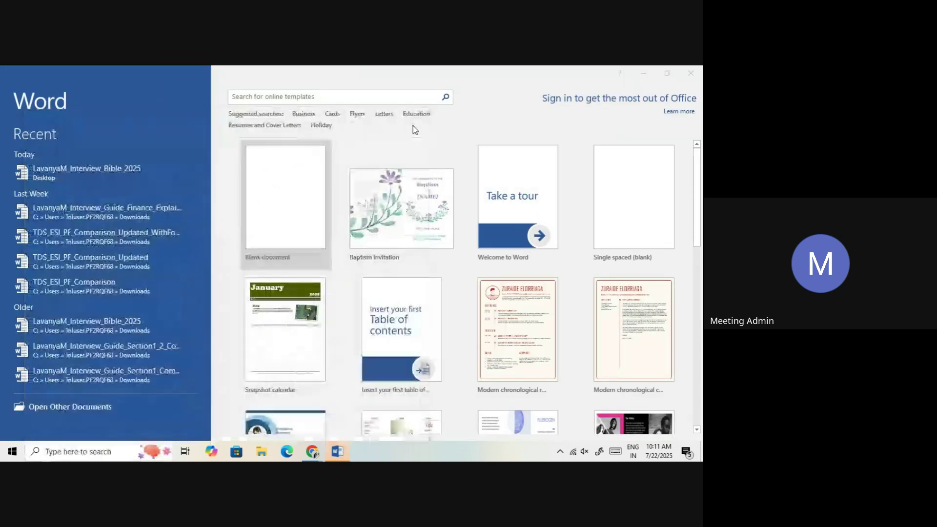
- Paste the GST number into a new blank Word document, then bring the browser back
{"action": "left_click", "coordinate": [277, 224]}
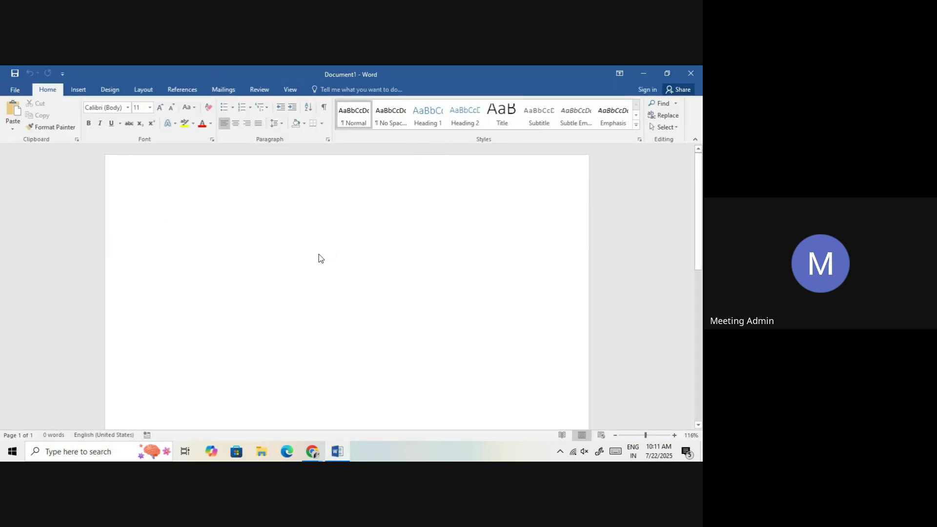
{"action": "key", "text": "ctrl+v"}
{"action": "key", "text": "ctrl"}
{"action": "mouse_move", "coordinate": [316, 455]}
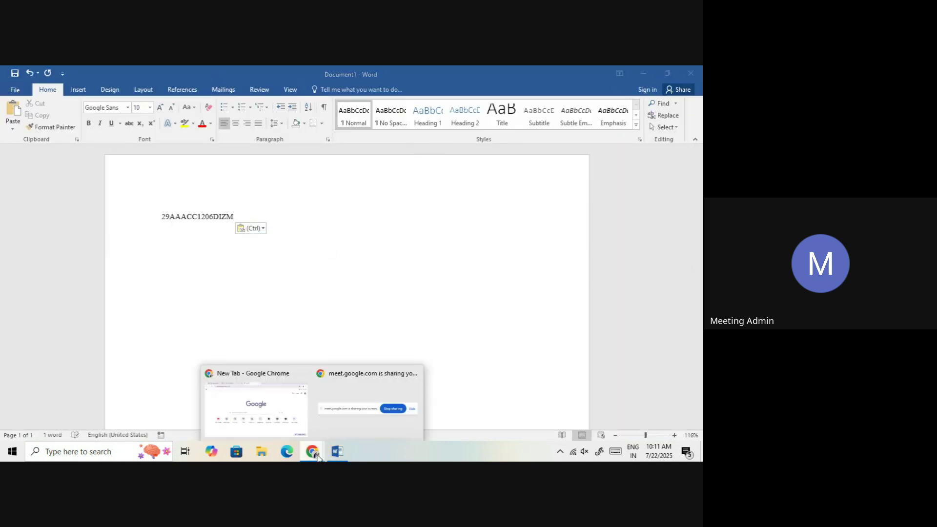
{"action": "left_click", "coordinate": [278, 418]}
- Submit the organization setup from the GST form and decline the Zoho Books welcome tour
{"action": "left_click", "coordinate": [164, 72]}
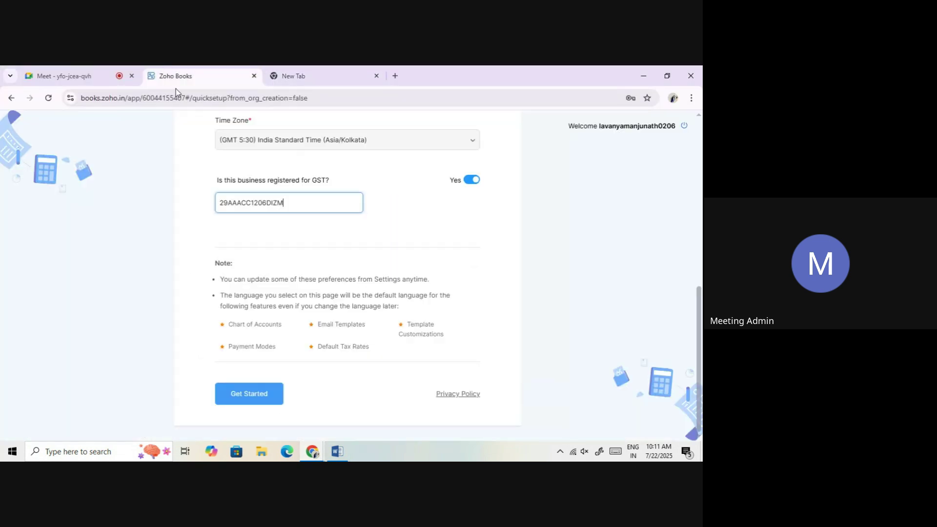
{"action": "left_click", "coordinate": [276, 398]}
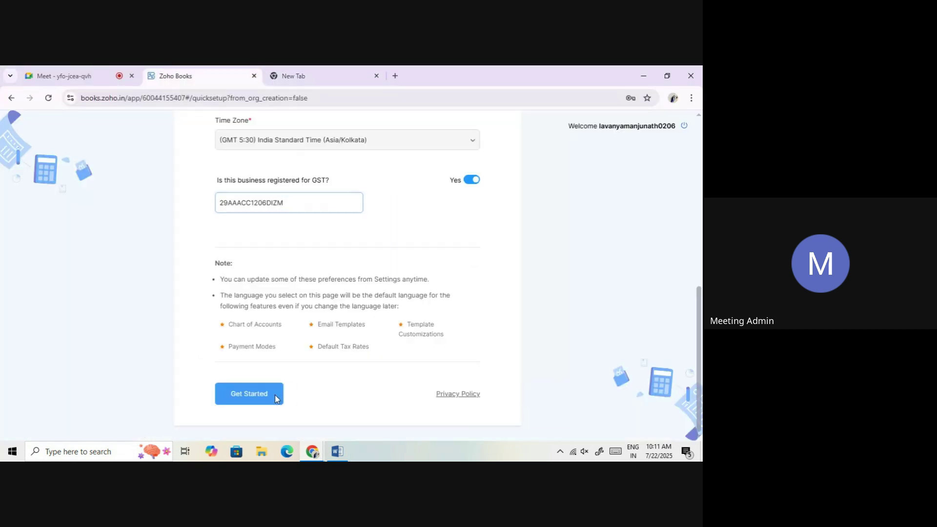
{"action": "left_click", "coordinate": [276, 397]}
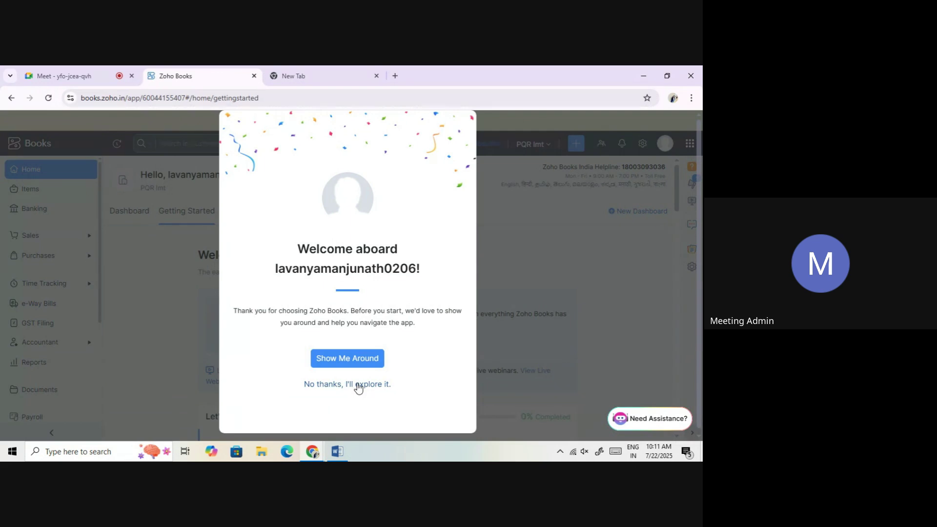
{"action": "left_click", "coordinate": [359, 385]}
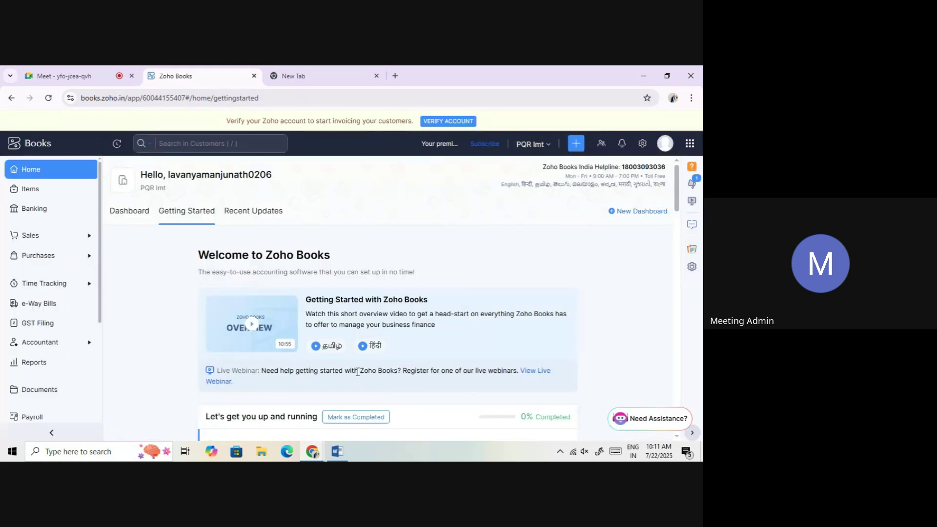
- Close the Meet in-call messages panel and switch back to the Zoho Books tab
{"action": "left_click", "coordinate": [69, 76]}
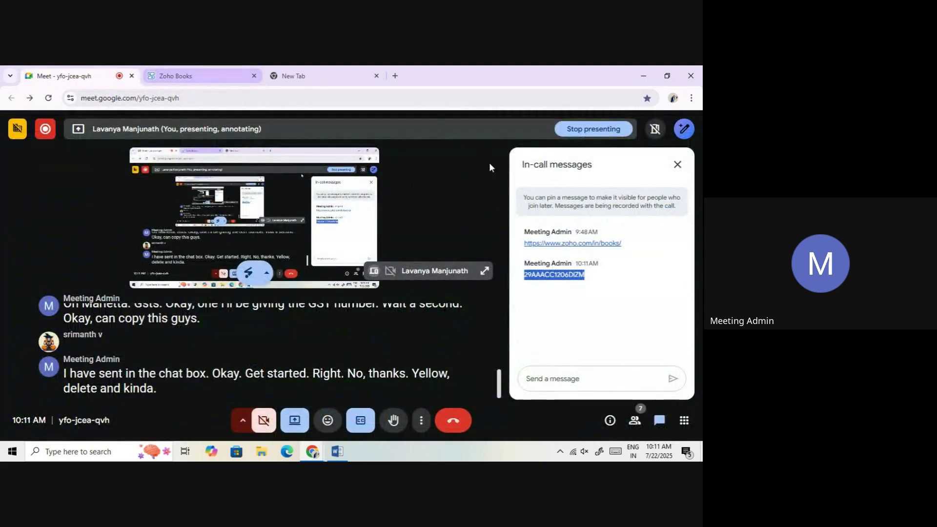
{"action": "left_click", "coordinate": [683, 172]}
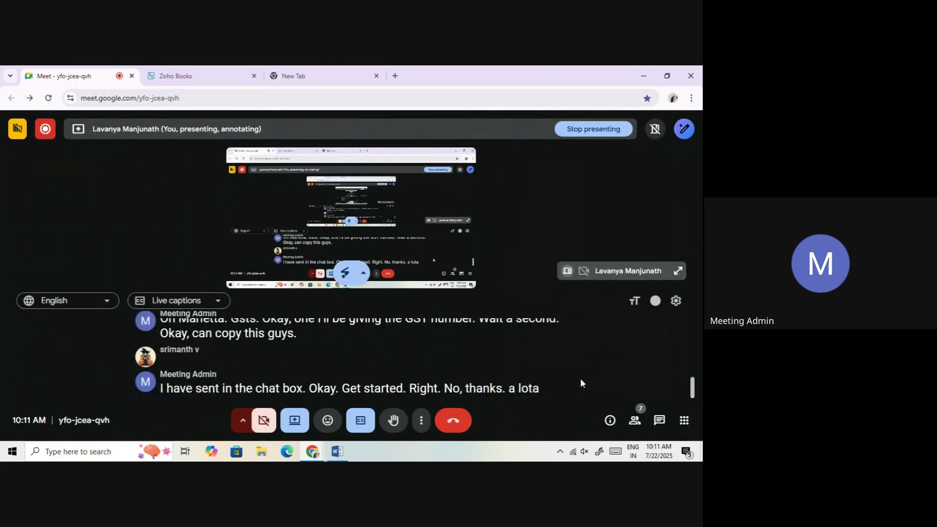
{"action": "left_click", "coordinate": [691, 97]}
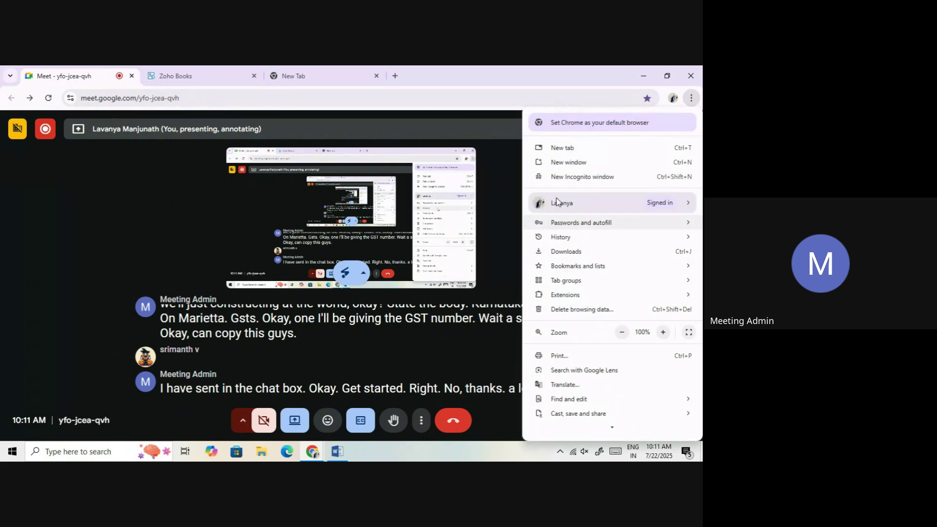
{"action": "left_click", "coordinate": [198, 177]}
{"action": "key", "text": "ctrl+Tab"}
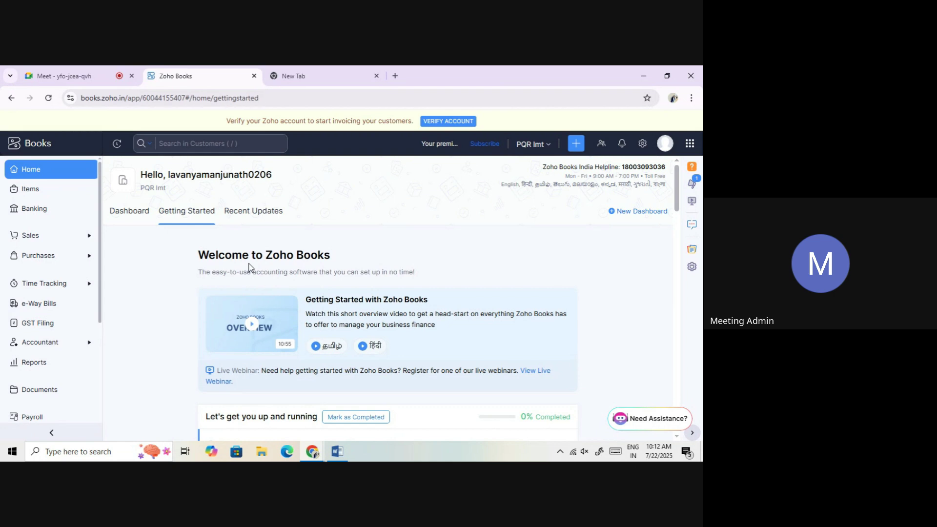
- Verify the account's primary e-mail by sending a one-time code and entering it
{"action": "left_click", "coordinate": [445, 122]}
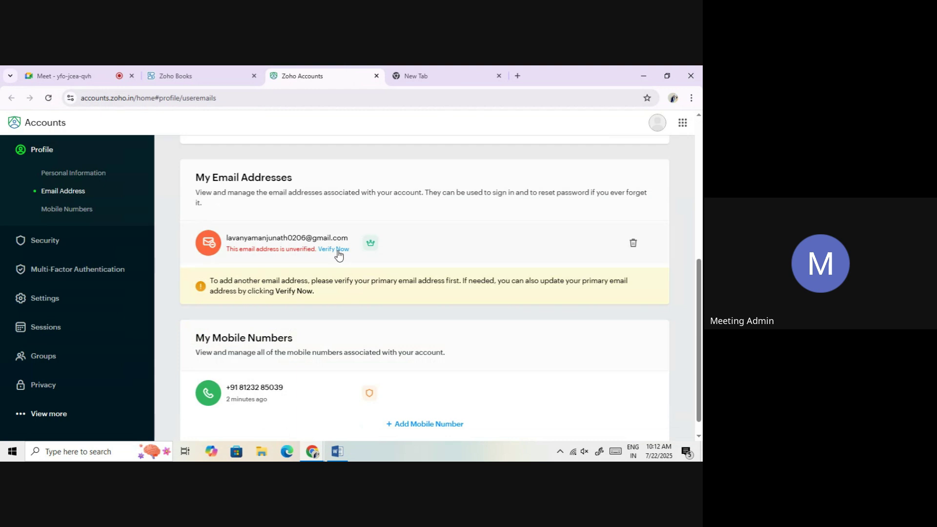
{"action": "left_click", "coordinate": [338, 250]}
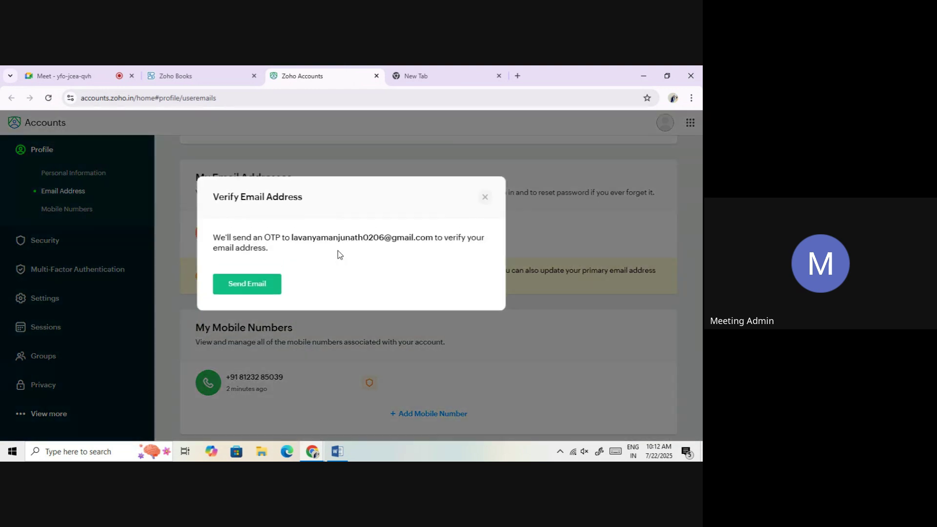
{"action": "left_click", "coordinate": [248, 283]}
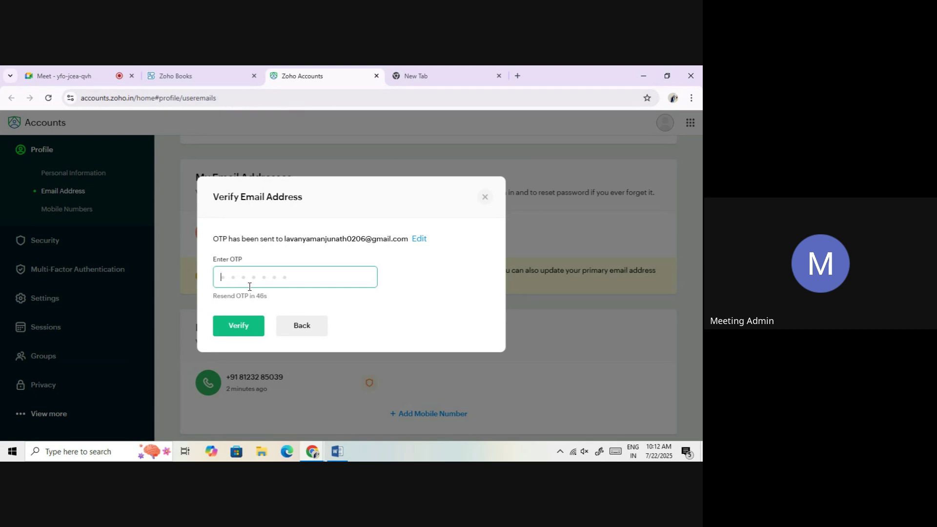
{"action": "left_click", "coordinate": [249, 330]}
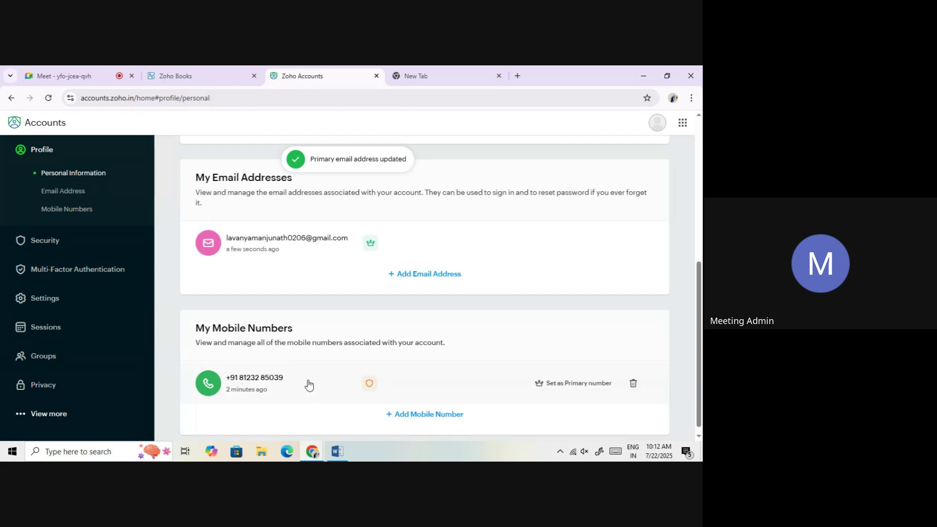
{"action": "scroll", "coordinate": [308, 383], "scroll_direction": "up", "scroll_amount": 3}
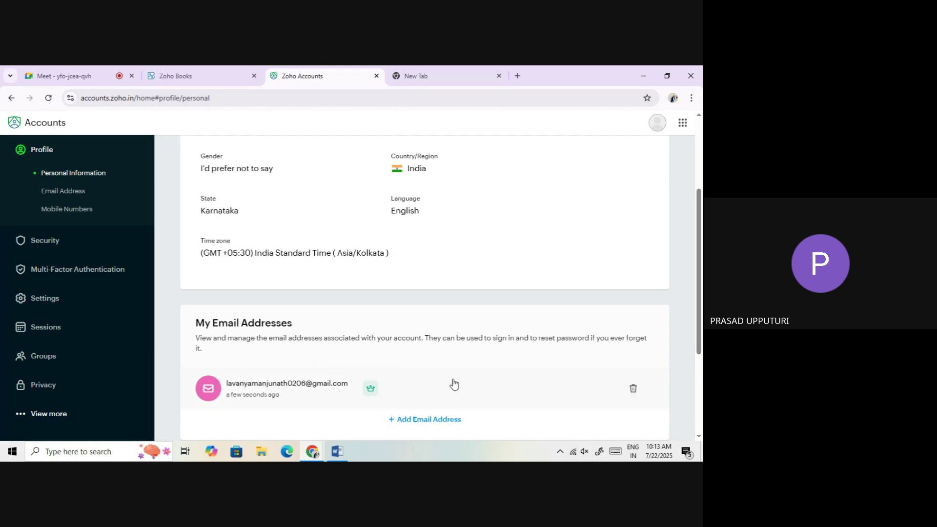
{"action": "scroll", "coordinate": [349, 351], "scroll_direction": "down", "scroll_amount": 1}
{"action": "scroll", "coordinate": [320, 378], "scroll_direction": "down", "scroll_amount": 3}
{"action": "scroll", "coordinate": [329, 379], "scroll_direction": "up", "scroll_amount": 5}
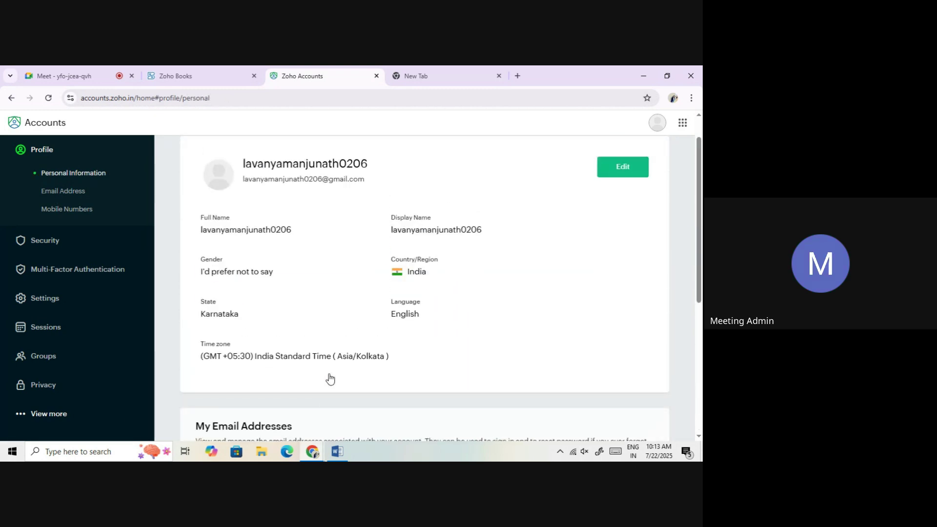
{"action": "scroll", "coordinate": [330, 379], "scroll_direction": "down", "scroll_amount": 3}
{"action": "scroll", "coordinate": [325, 367], "scroll_direction": "up", "scroll_amount": 3}
{"action": "scroll", "coordinate": [325, 367], "scroll_direction": "up", "scroll_amount": 1}
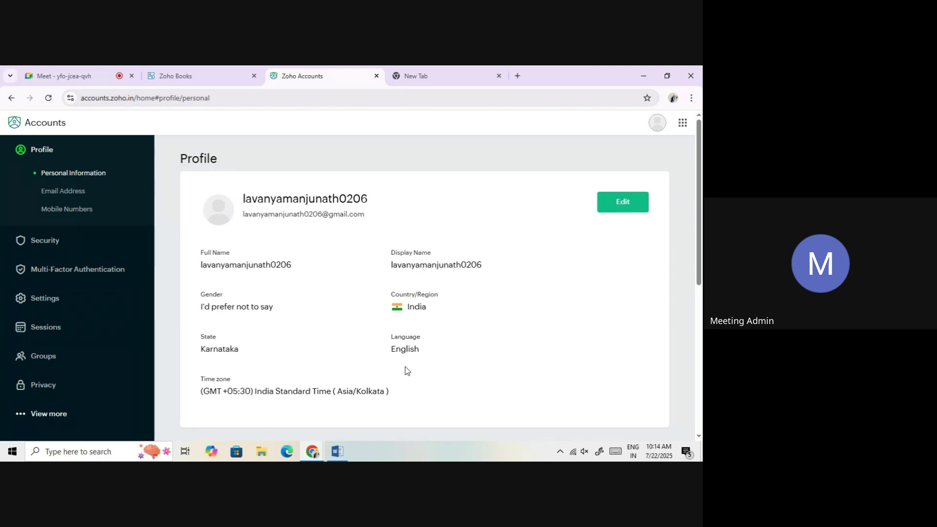
- Return to Zoho Books, skip the widgets tour, and dismiss the Zoho Inventory promotion
{"action": "left_click", "coordinate": [198, 75]}
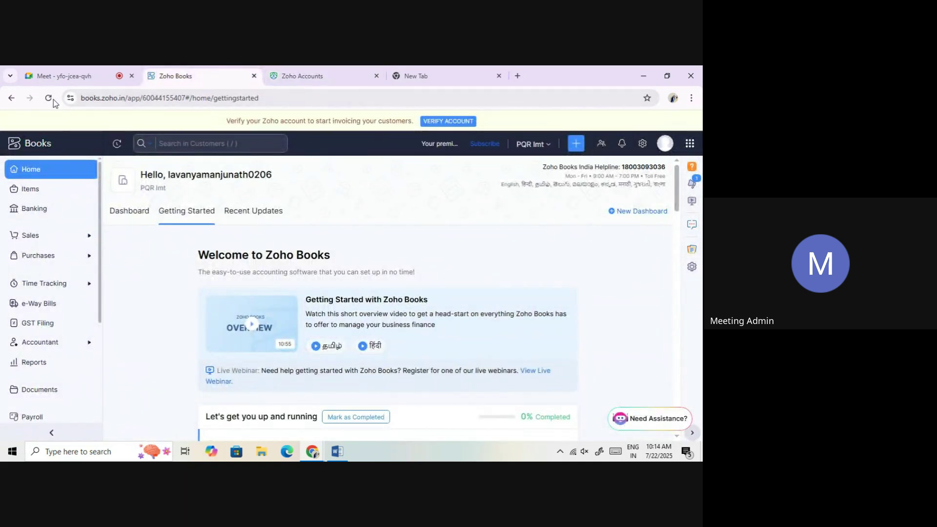
{"action": "left_click", "coordinate": [73, 76]}
{"action": "left_click", "coordinate": [171, 73]}
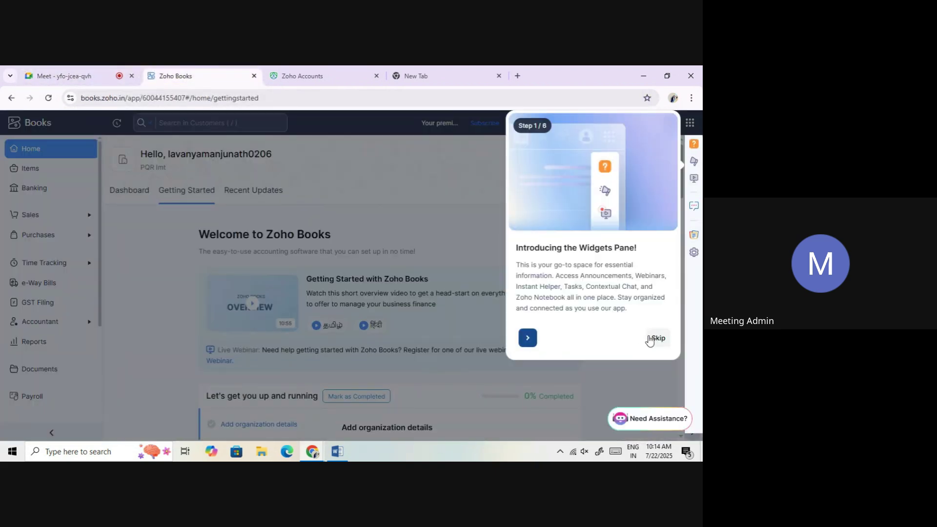
{"action": "left_click", "coordinate": [658, 339]}
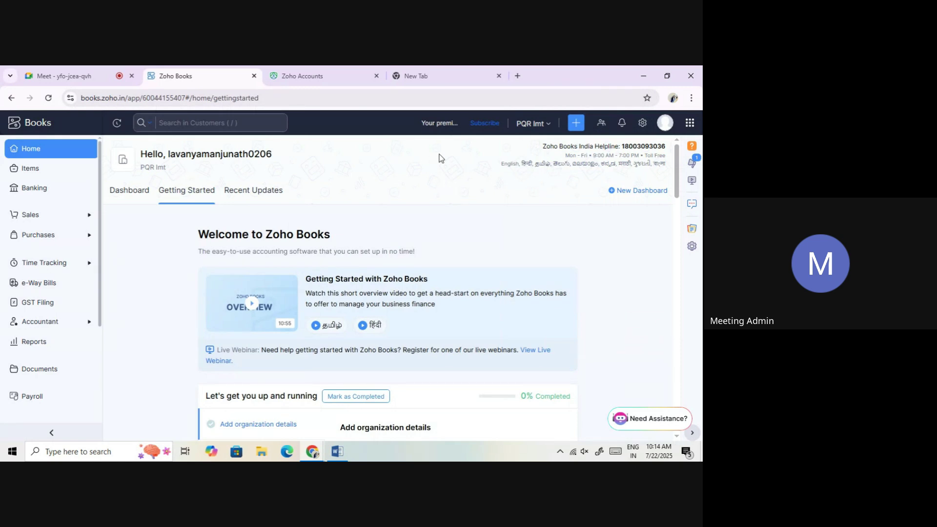
{"action": "scroll", "coordinate": [330, 269], "scroll_direction": "down", "scroll_amount": 2}
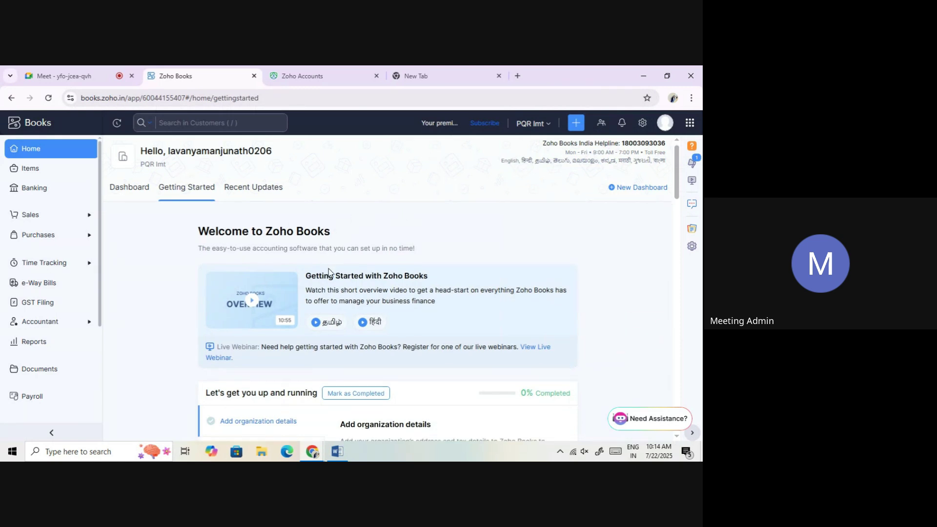
{"action": "left_click", "coordinate": [36, 170]}
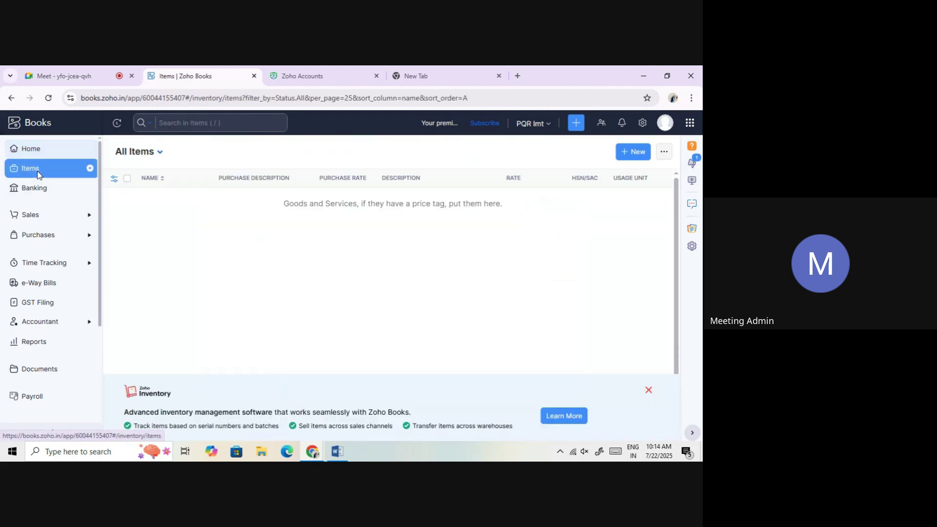
{"action": "left_click", "coordinate": [648, 392]}
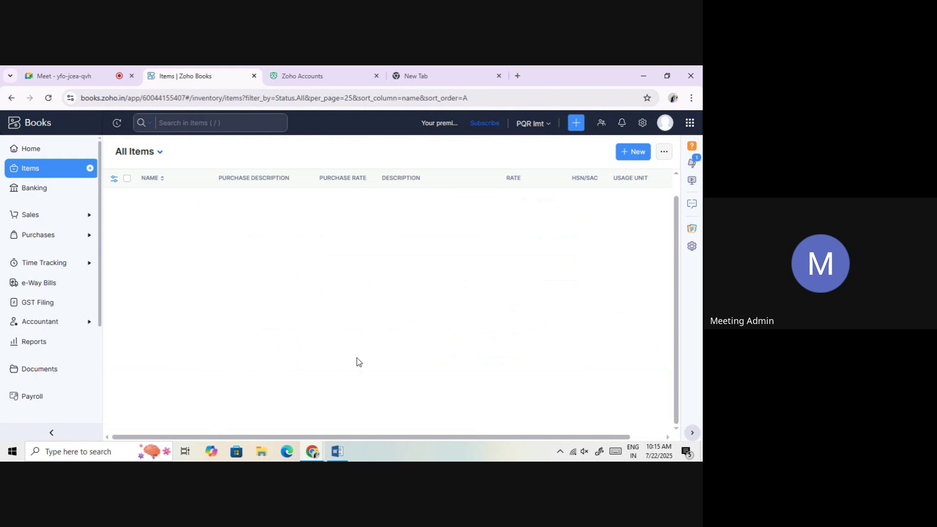
- Expand Time Tracking in the sidebar and open the e-Way Bills page
{"action": "left_click", "coordinate": [90, 216]}
{"action": "left_click", "coordinate": [90, 216]}
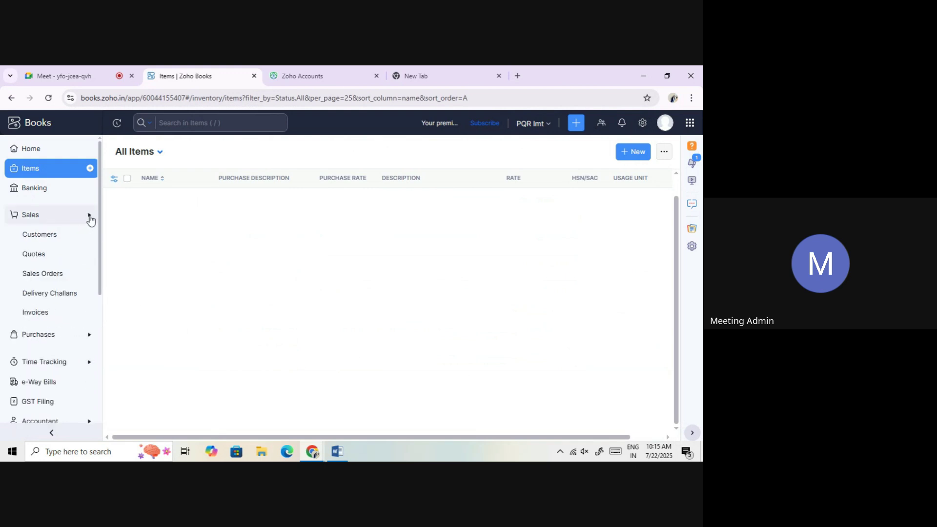
{"action": "left_click", "coordinate": [88, 239]}
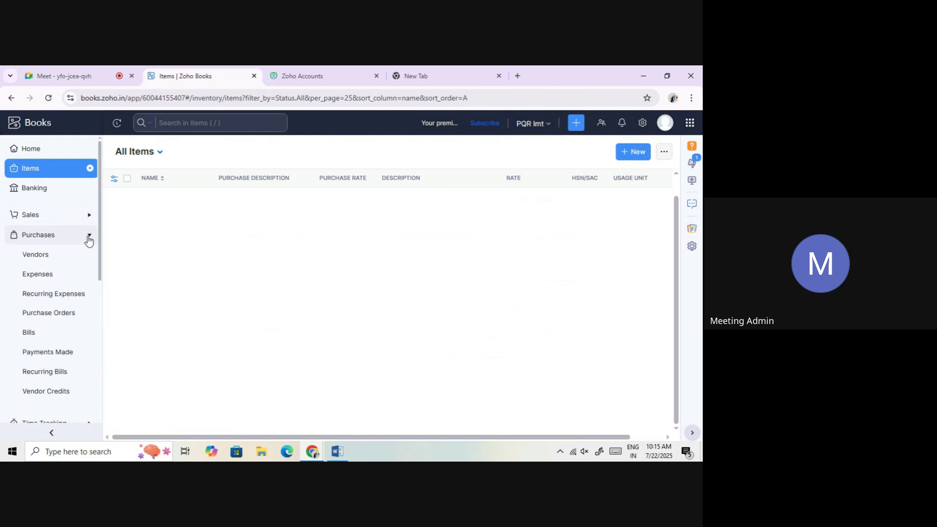
{"action": "left_click", "coordinate": [89, 238]}
{"action": "left_click", "coordinate": [90, 266]}
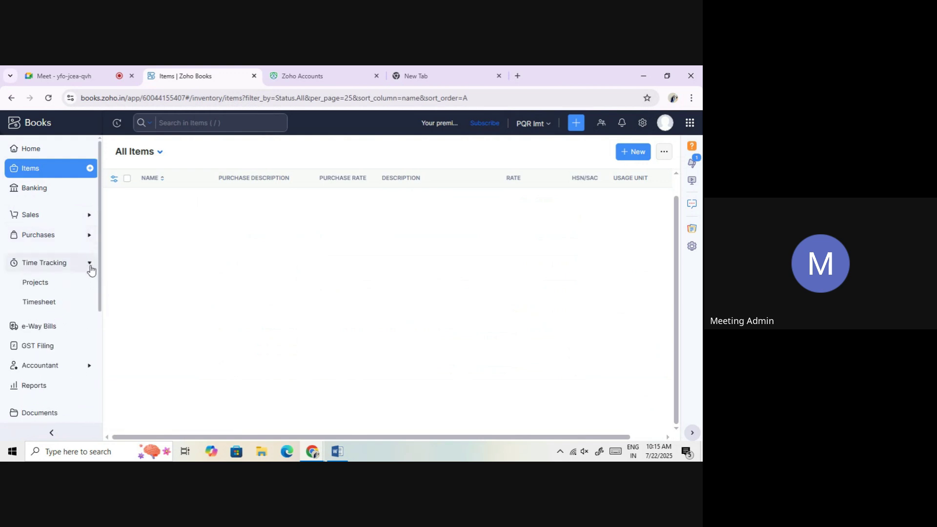
{"action": "left_click", "coordinate": [89, 264]}
{"action": "left_click", "coordinate": [46, 287]}
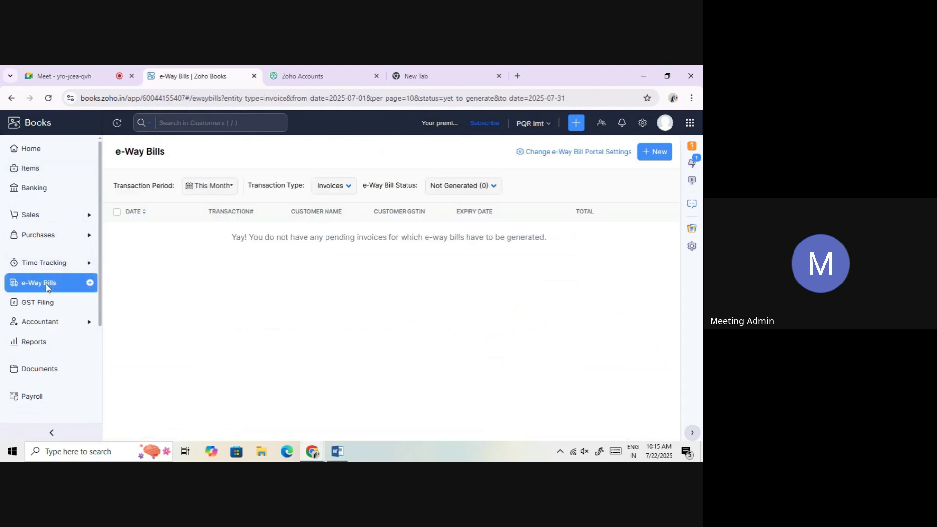
- Open GST Filing to see the GSTR-3B, GSTR 1 and GSTR 2 summaries
{"action": "left_click", "coordinate": [51, 306]}
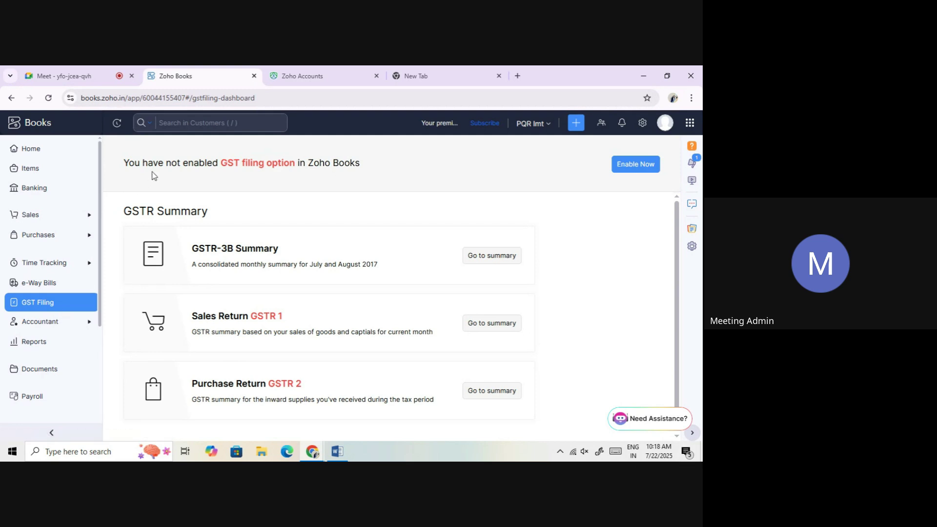
- Review the July 2025 GSTR-3B summary and its outward taxable value details, then return Home
{"action": "scroll", "coordinate": [239, 360], "scroll_direction": "down", "scroll_amount": 1}
{"action": "scroll", "coordinate": [246, 363], "scroll_direction": "up", "scroll_amount": 1}
{"action": "left_click", "coordinate": [492, 257]}
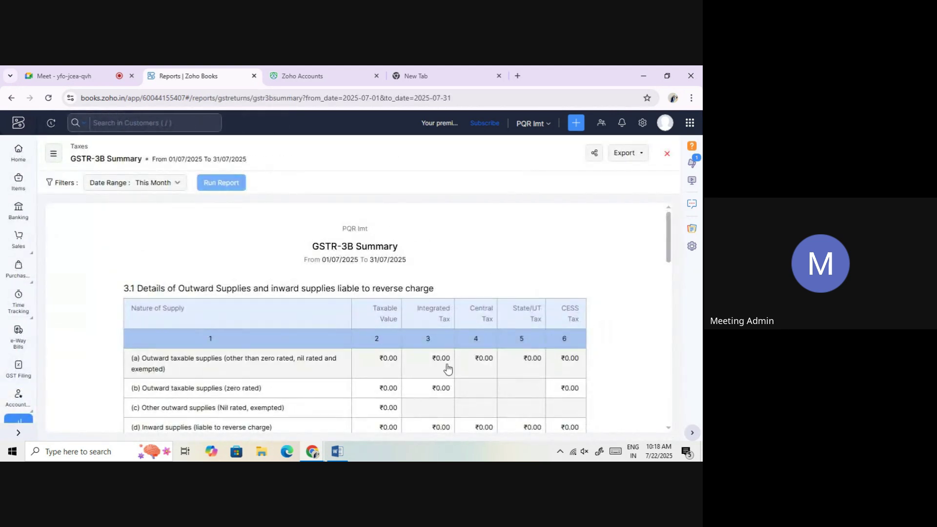
{"action": "scroll", "coordinate": [332, 355], "scroll_direction": "down", "scroll_amount": 5}
{"action": "scroll", "coordinate": [397, 333], "scroll_direction": "up", "scroll_amount": 5}
{"action": "left_click", "coordinate": [386, 359]}
{"action": "left_click", "coordinate": [12, 98]}
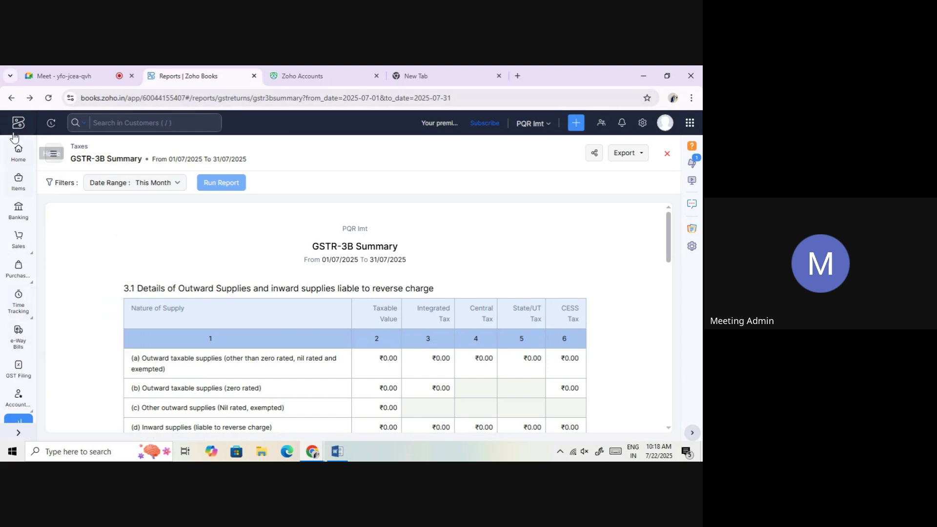
{"action": "left_click", "coordinate": [23, 164]}
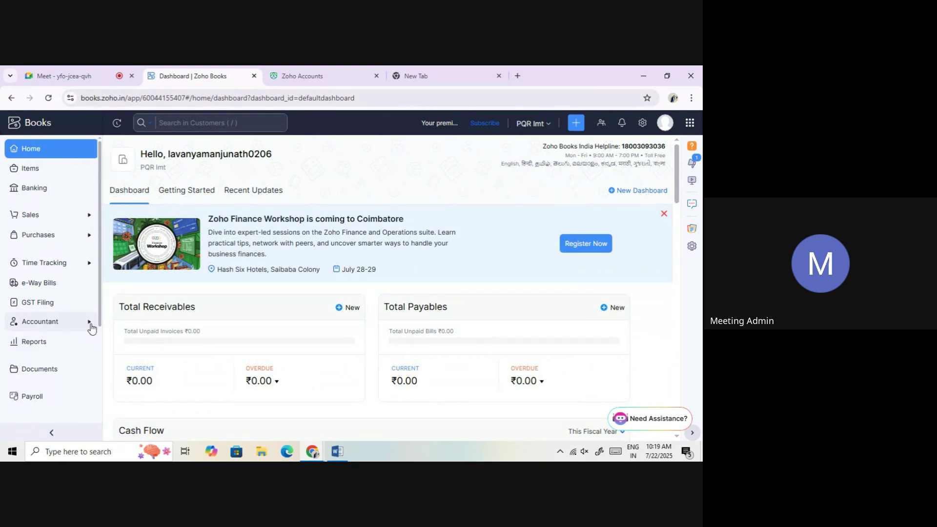
- Browse the Accountant pages: Manual Journals, Bulk Update, Chart of Accounts and the Advance Tax account
{"action": "left_click", "coordinate": [89, 322]}
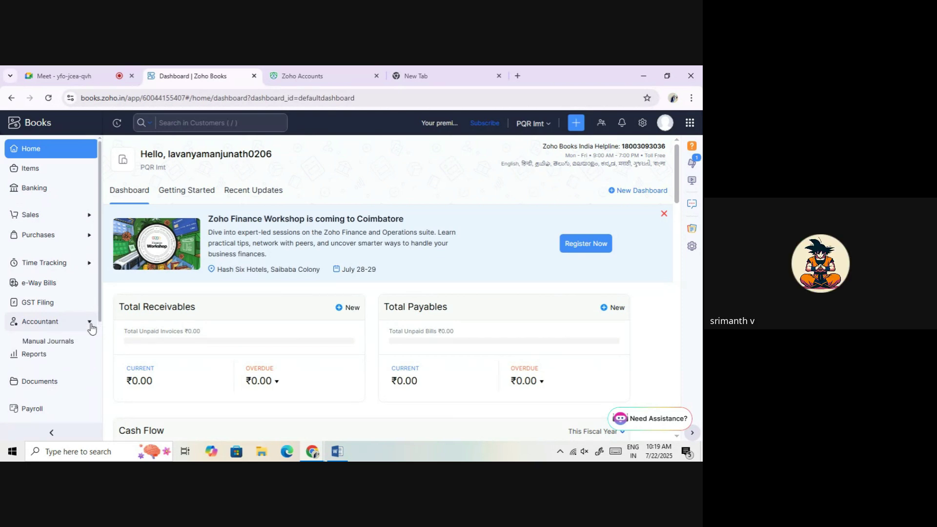
{"action": "left_click", "coordinate": [56, 342]}
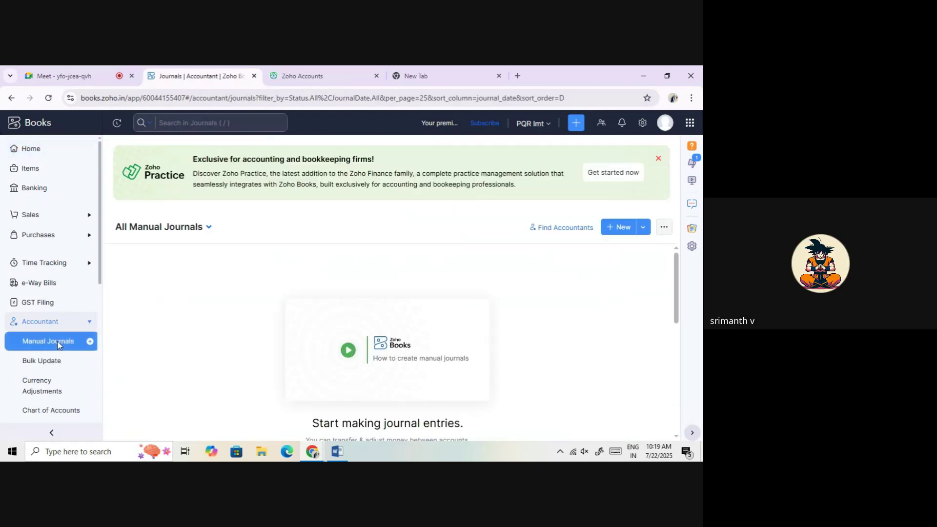
{"action": "left_click", "coordinate": [58, 361]}
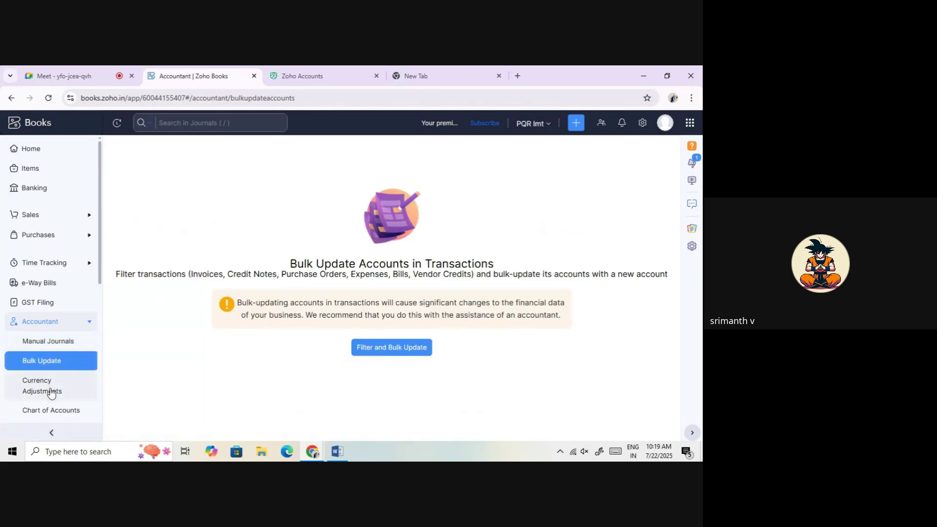
{"action": "scroll", "coordinate": [53, 392], "scroll_direction": "down", "scroll_amount": 2}
{"action": "left_click", "coordinate": [61, 312]}
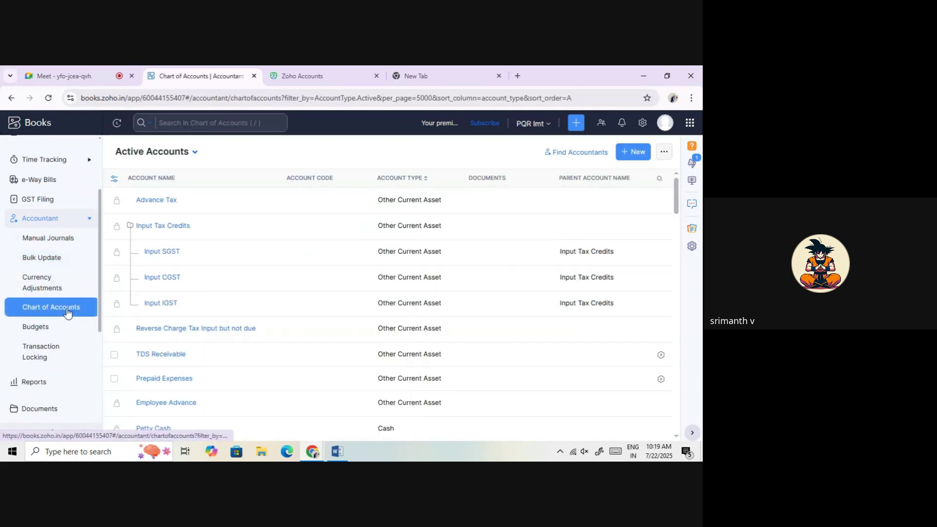
{"action": "left_click", "coordinate": [164, 204]}
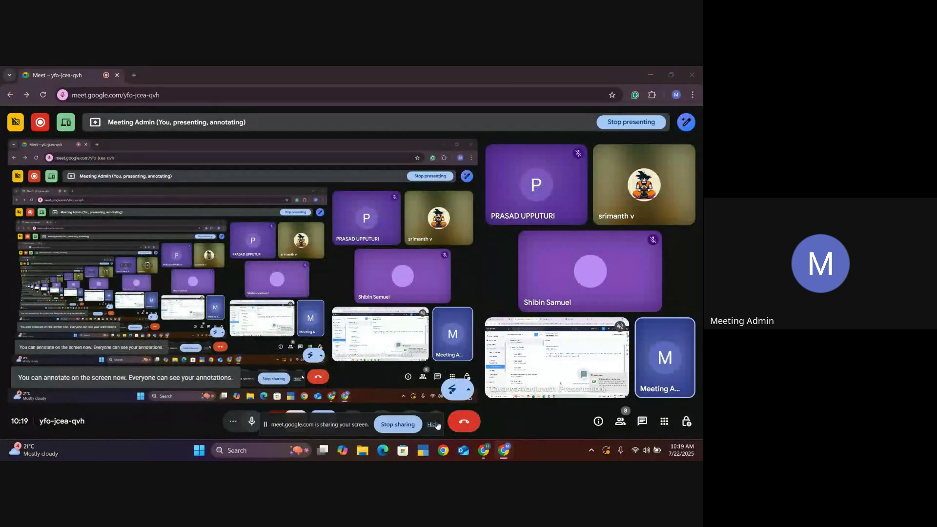
- Dismiss the screen-sharing notice and switch to the Zoho Books All Settings window
{"action": "left_click", "coordinate": [433, 425]}
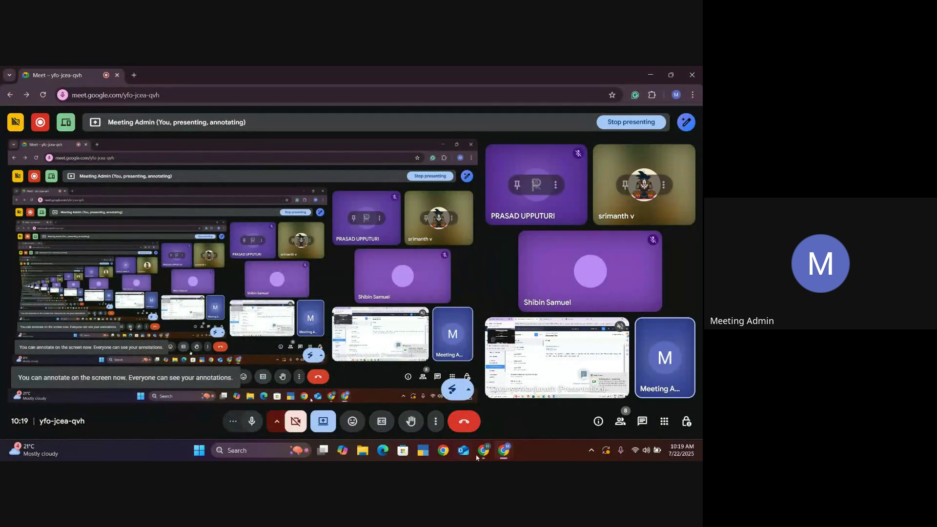
{"action": "mouse_move", "coordinate": [482, 453]}
{"action": "left_click", "coordinate": [483, 410]}
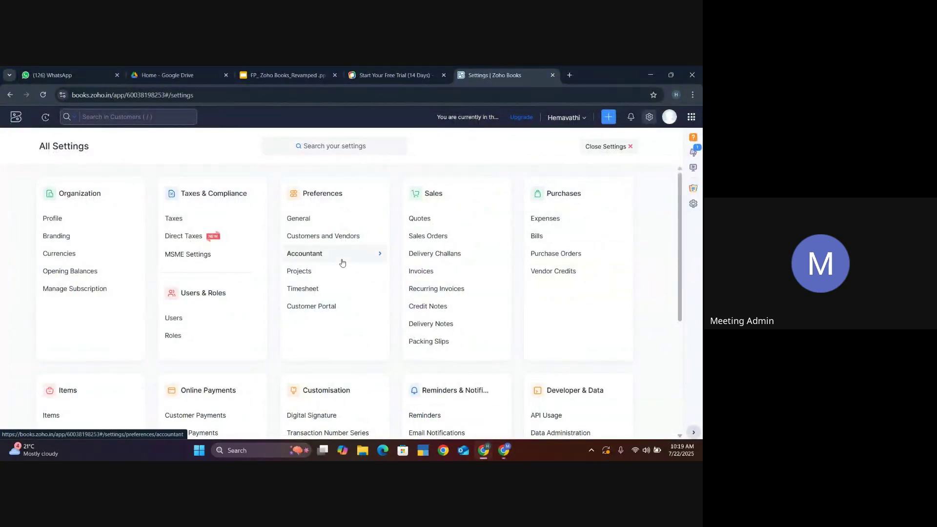
- Close Settings and look through the Hemavathi Dashboard view
{"action": "left_click", "coordinate": [628, 147]}
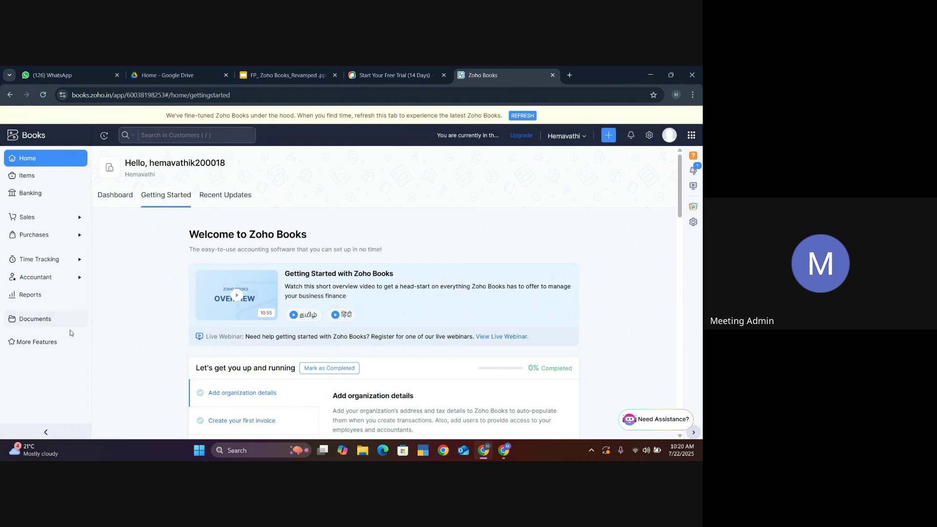
{"action": "left_click", "coordinate": [125, 196]}
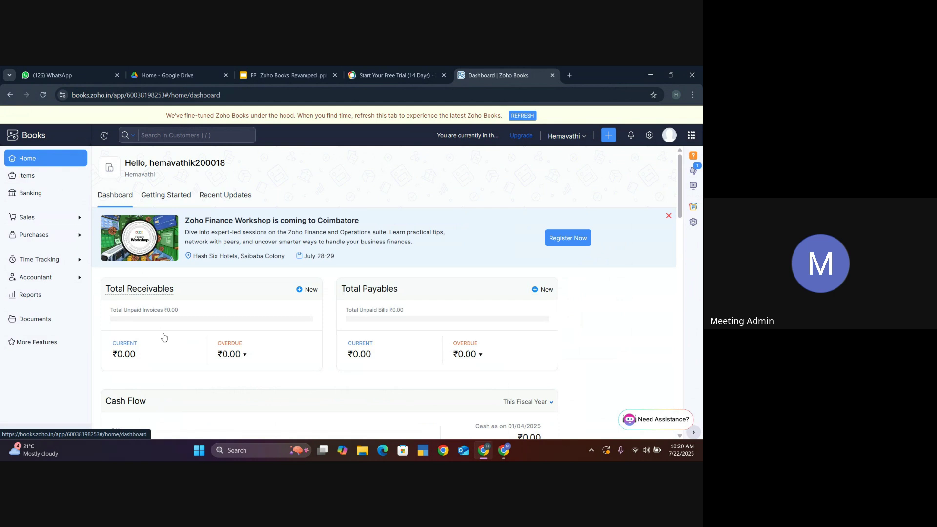
{"action": "scroll", "coordinate": [176, 355], "scroll_direction": "down", "scroll_amount": 2}
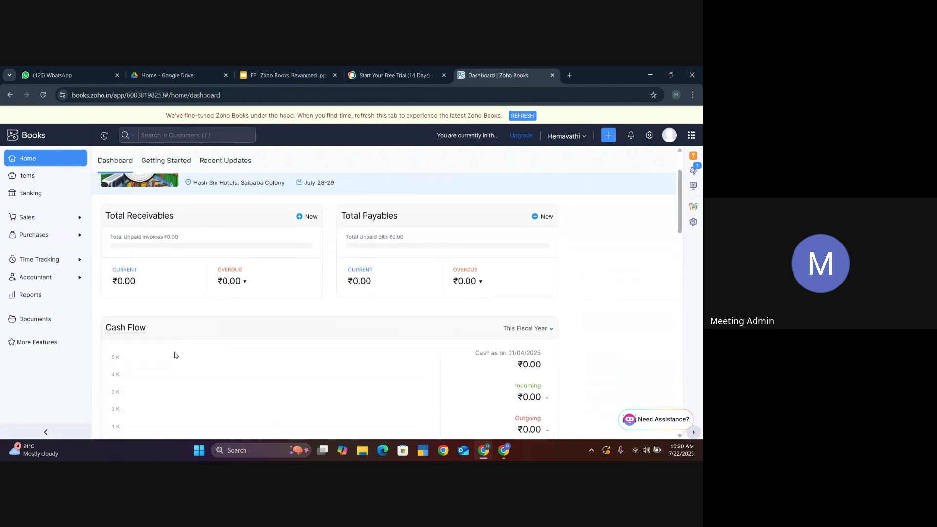
{"action": "scroll", "coordinate": [175, 356], "scroll_direction": "up", "scroll_amount": 2}
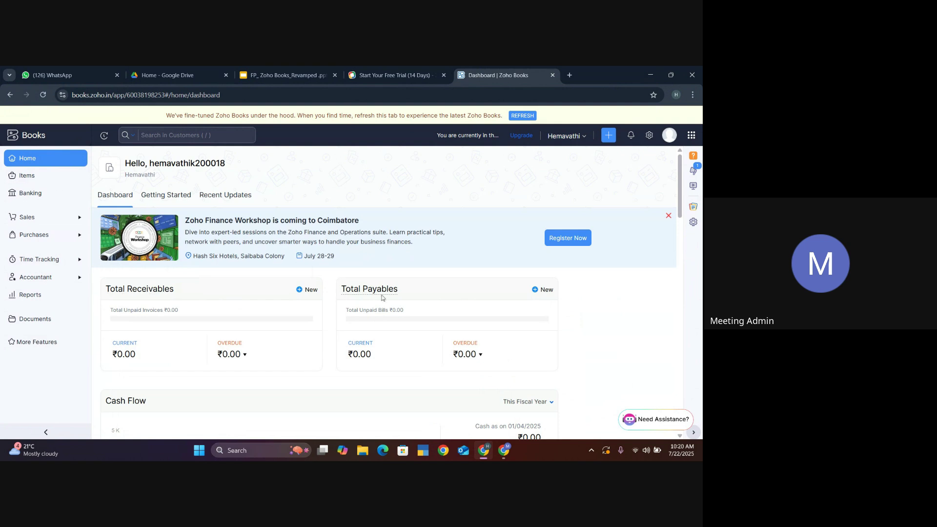
{"action": "scroll", "coordinate": [293, 387], "scroll_direction": "down", "scroll_amount": 4}
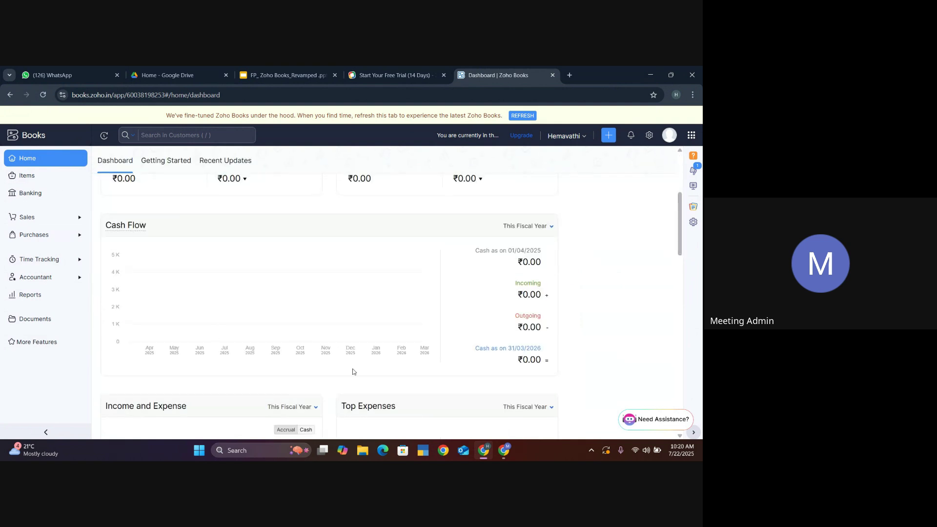
{"action": "scroll", "coordinate": [352, 369], "scroll_direction": "down", "scroll_amount": 4}
{"action": "scroll", "coordinate": [353, 372], "scroll_direction": "down", "scroll_amount": 5}
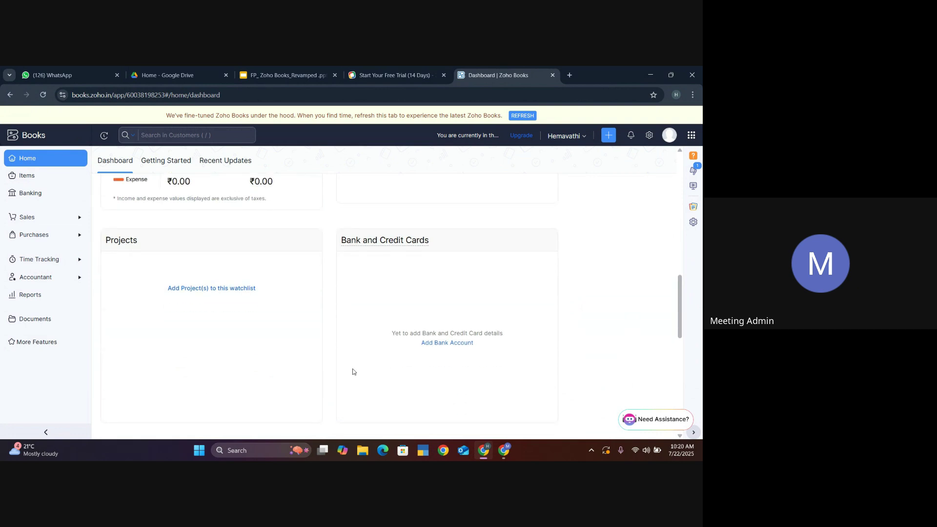
{"action": "scroll", "coordinate": [352, 372], "scroll_direction": "down", "scroll_amount": 4}
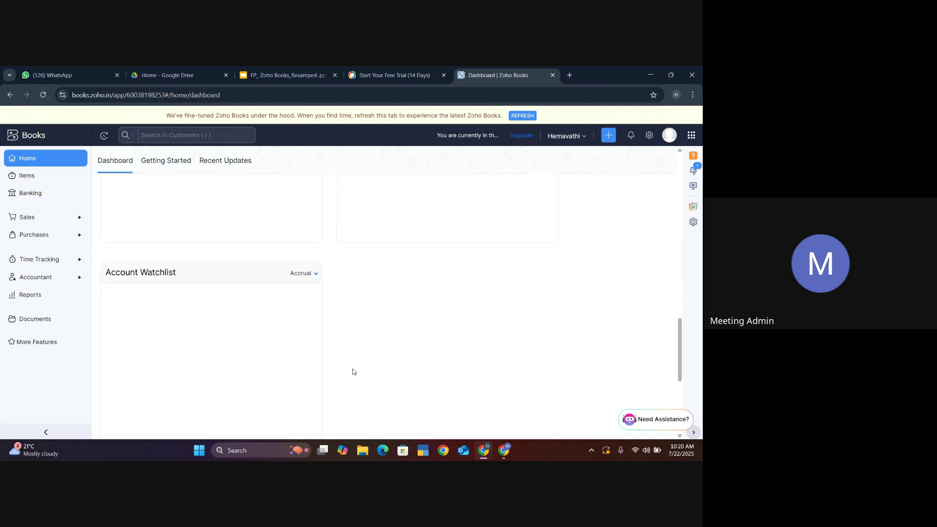
{"action": "scroll", "coordinate": [353, 372], "scroll_direction": "up", "scroll_amount": 15}
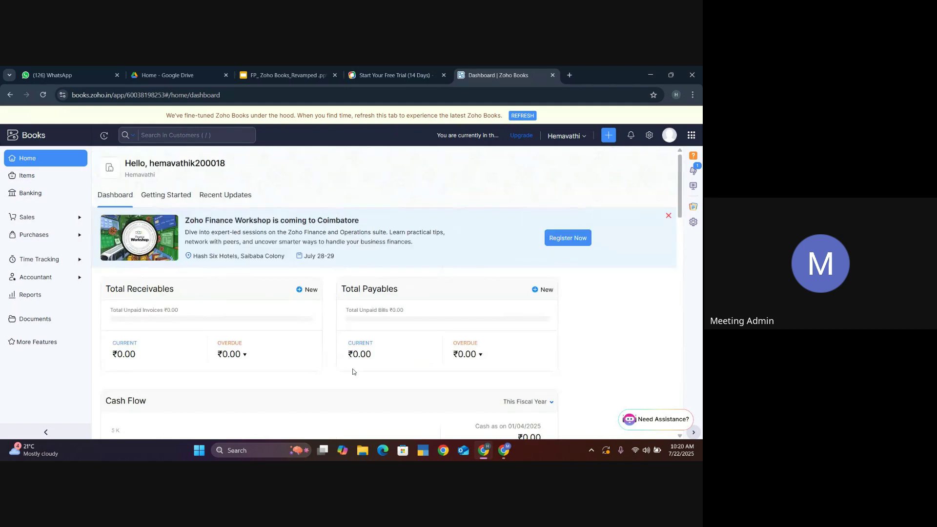
{"action": "scroll", "coordinate": [353, 372], "scroll_direction": "down", "scroll_amount": 2}
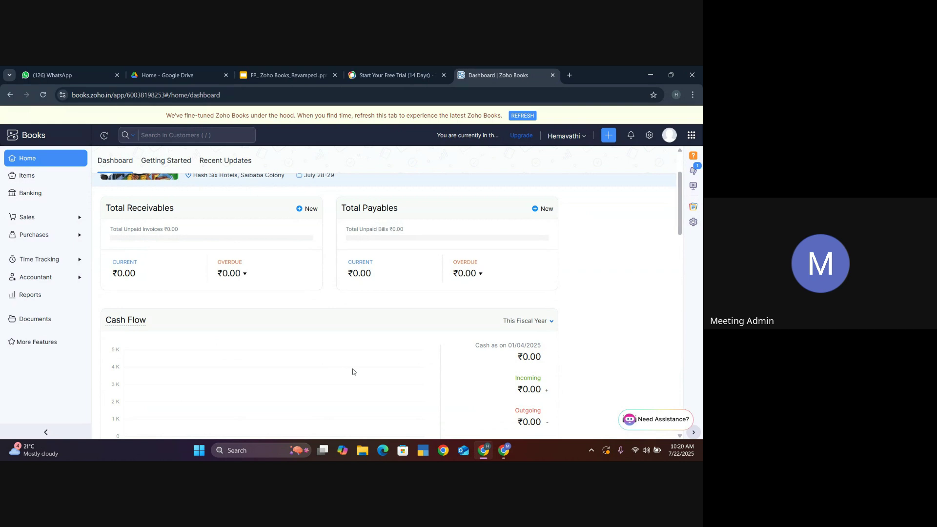
{"action": "mouse_move", "coordinate": [124, 219]}
{"action": "scroll", "coordinate": [392, 273], "scroll_direction": "up", "scroll_amount": 2}
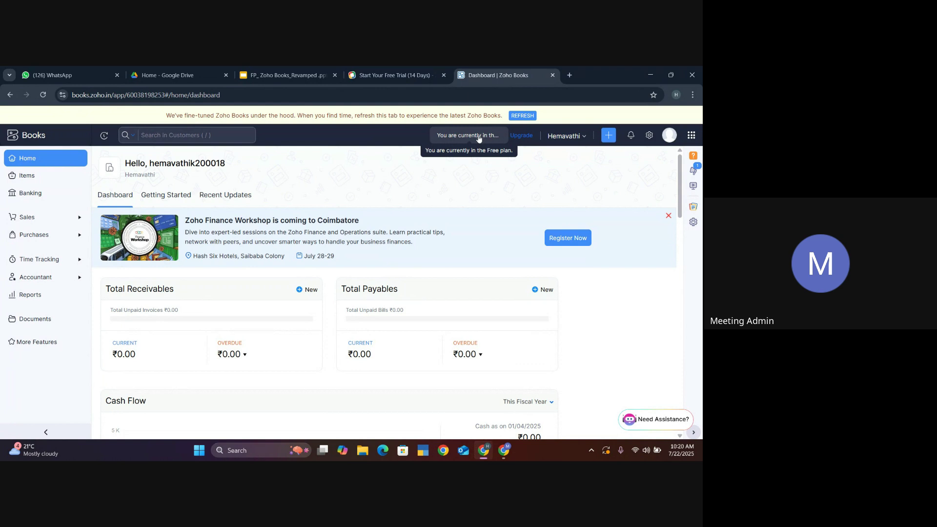
- Refresh the page from the banner and open the organizations dropdown
{"action": "left_click", "coordinate": [521, 118]}
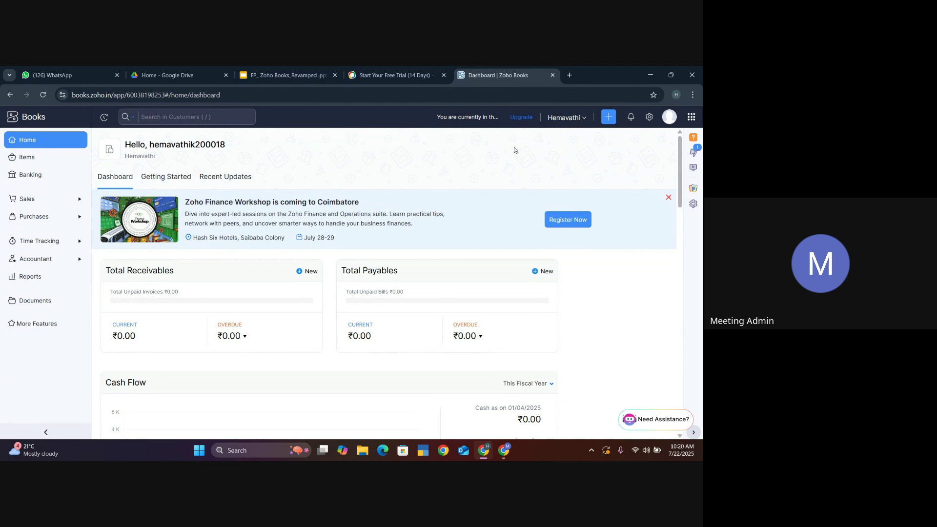
{"action": "left_click_drag", "start_coordinate": [505, 142], "coordinate": [528, 160]}
{"action": "left_click", "coordinate": [529, 160]}
{"action": "left_click", "coordinate": [584, 119]}
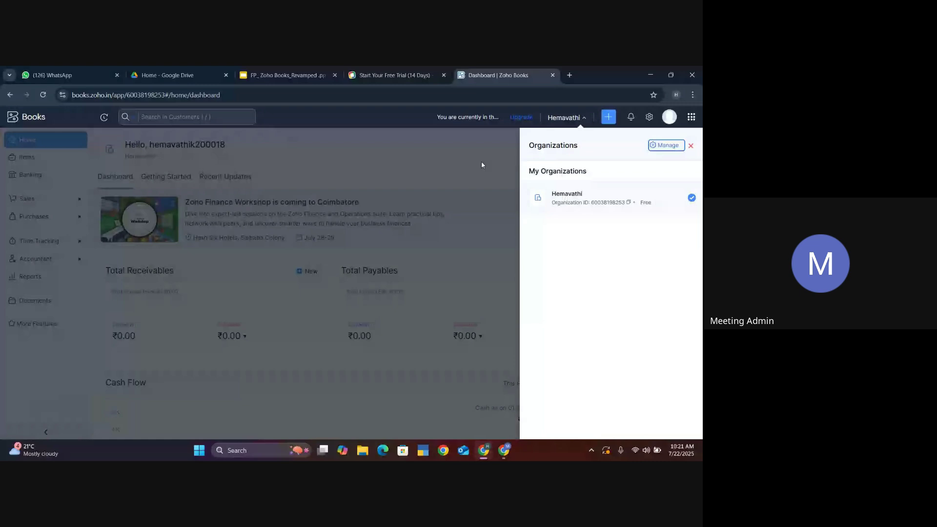
- Reopen the Hemavathi organization menu and choose Manage to reach the Organizations page
{"action": "left_click", "coordinate": [481, 165]}
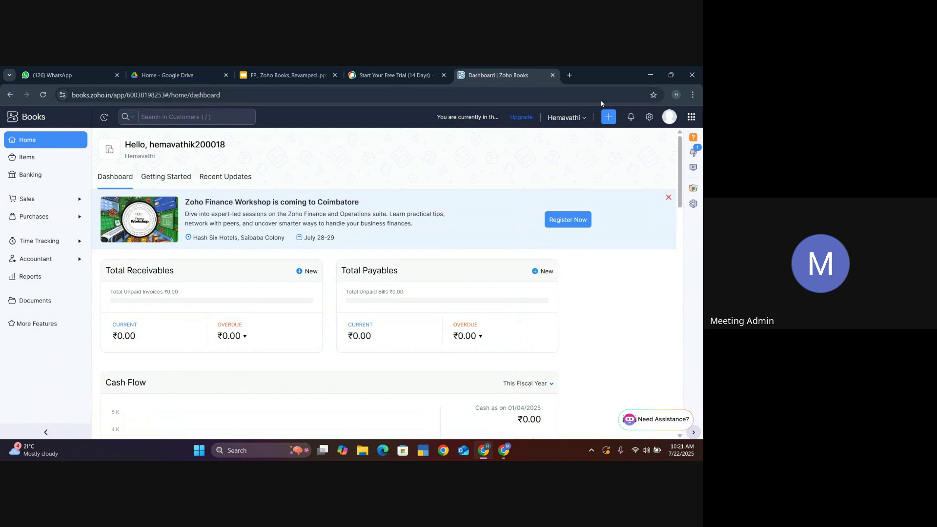
{"action": "left_click", "coordinate": [577, 123]}
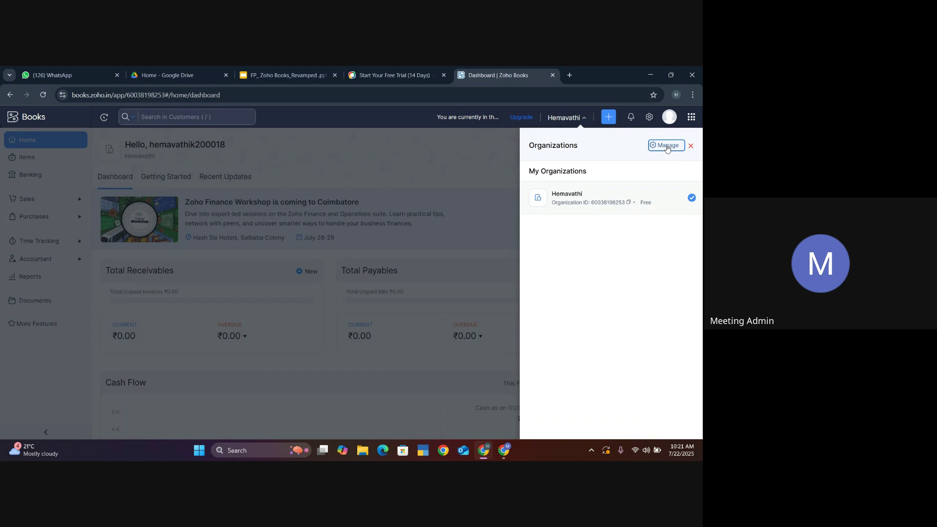
{"action": "left_click", "coordinate": [668, 146]}
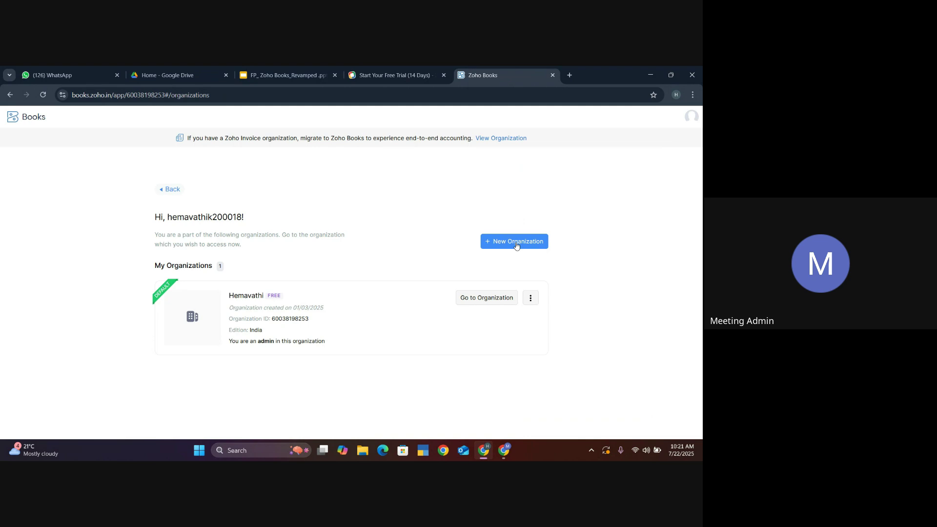
- Add a new organization without cloning Hemavathi's settings
{"action": "left_click", "coordinate": [517, 246]}
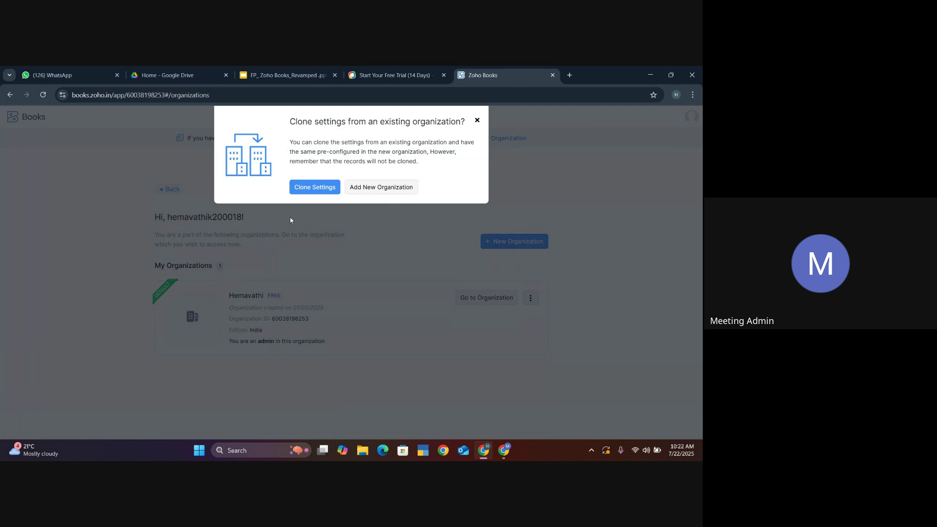
{"action": "left_click", "coordinate": [384, 189]}
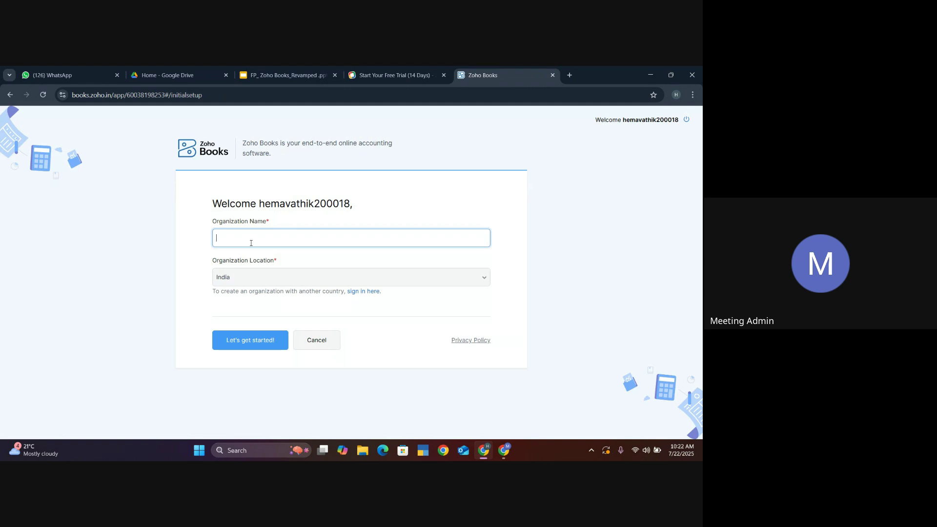
- Name the organization ABC PVT LTD and set its industry to Consulting
{"action": "type", "text": "ABC PVT LTD"}
{"action": "left_click", "coordinate": [239, 343]}
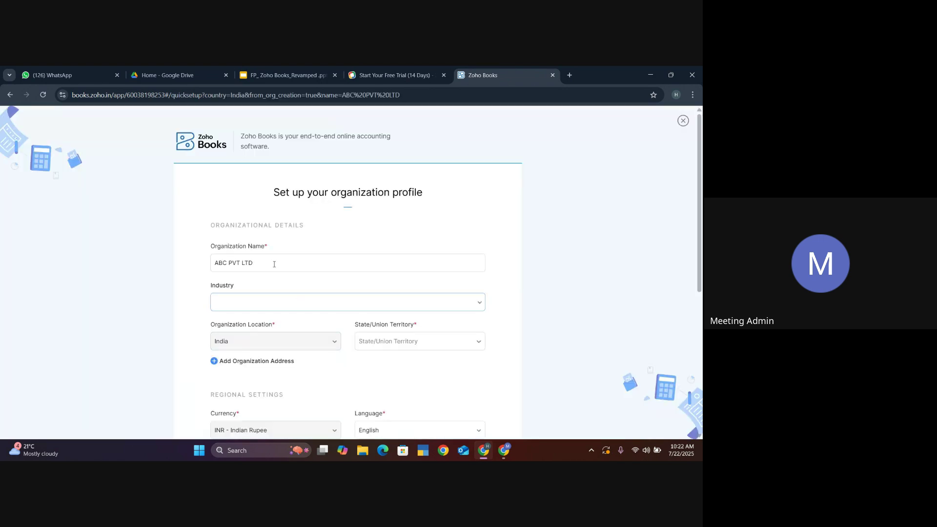
{"action": "left_click", "coordinate": [238, 300]}
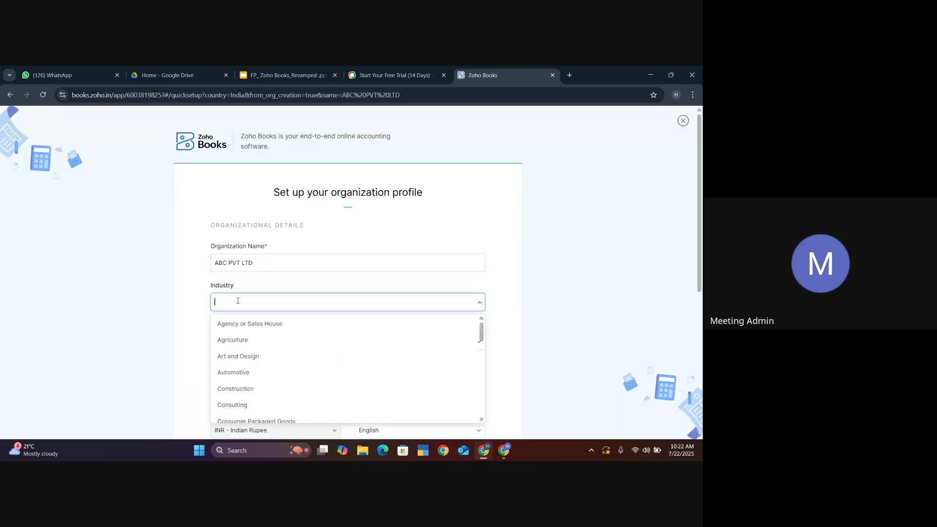
{"action": "left_click", "coordinate": [249, 373]}
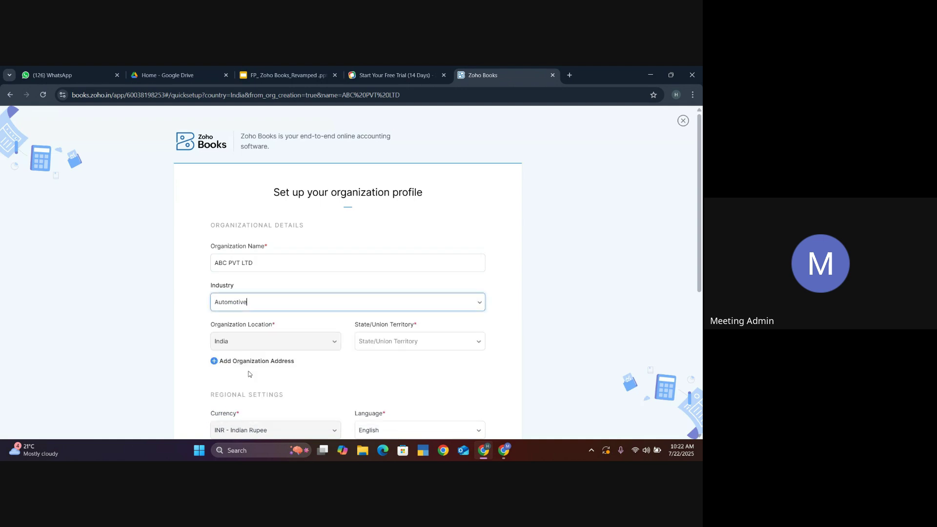
{"action": "left_click", "coordinate": [256, 302]}
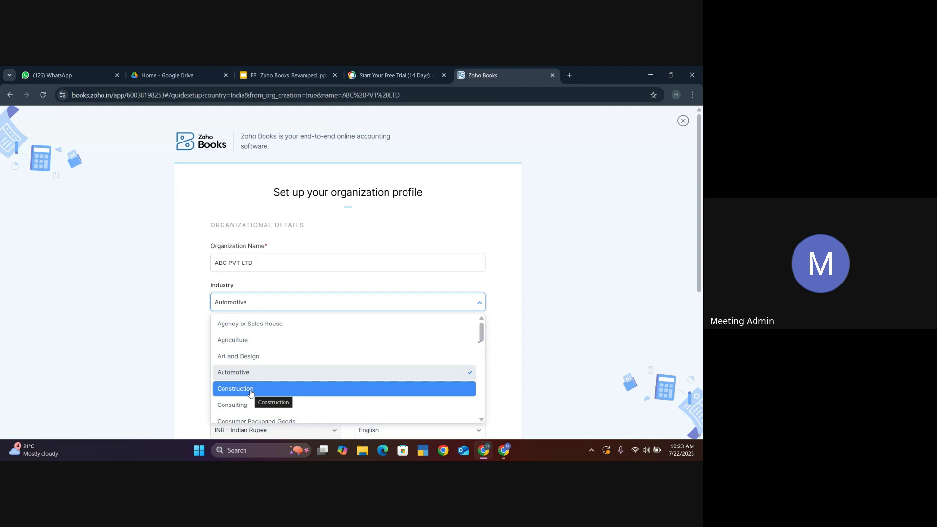
{"action": "left_click", "coordinate": [249, 405]}
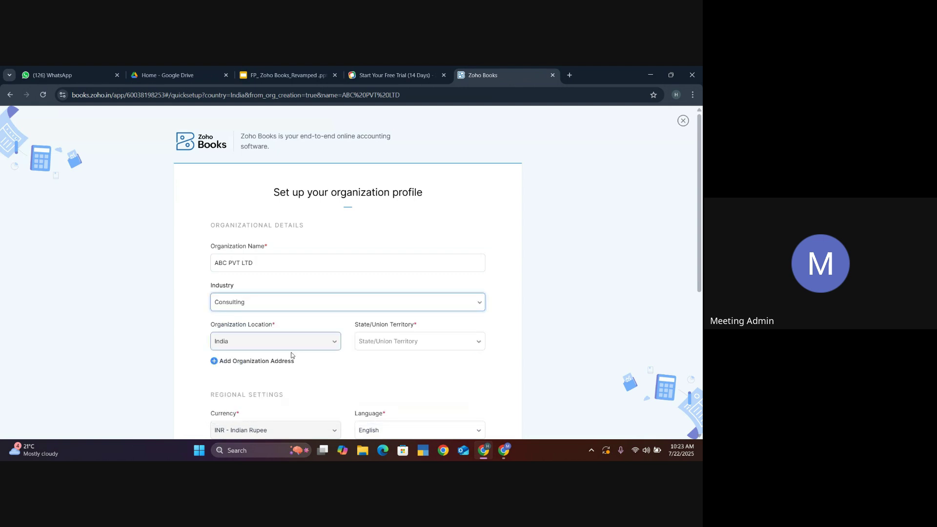
- Set the organization's state to Karnataka
{"action": "left_click", "coordinate": [478, 341]}
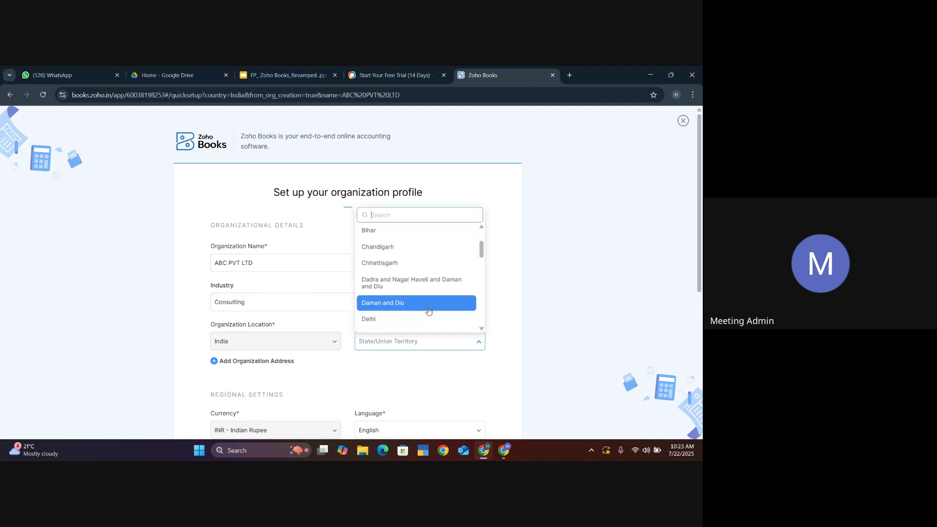
{"action": "scroll", "coordinate": [427, 310], "scroll_direction": "down", "scroll_amount": 5}
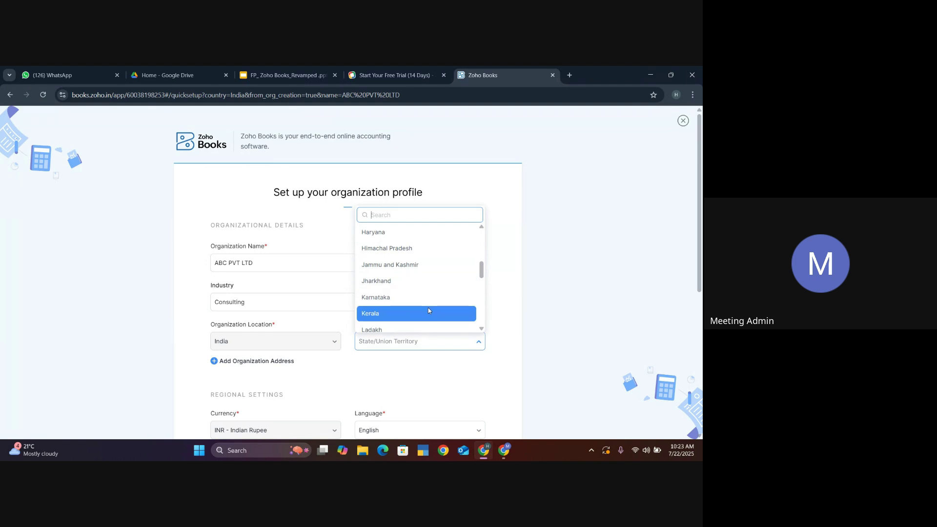
{"action": "left_click", "coordinate": [428, 305]}
{"action": "scroll", "coordinate": [307, 399], "scroll_direction": "down", "scroll_amount": 3}
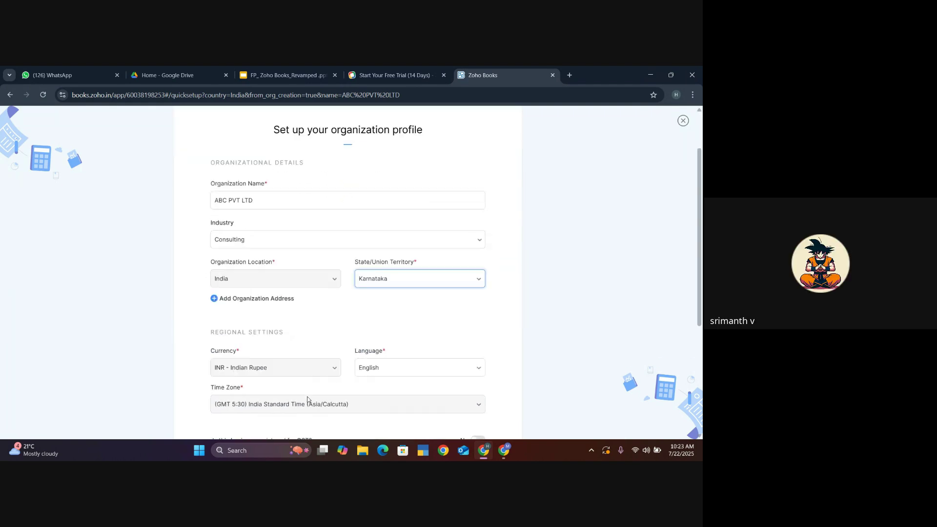
{"action": "scroll", "coordinate": [313, 374], "scroll_direction": "down", "scroll_amount": 1}
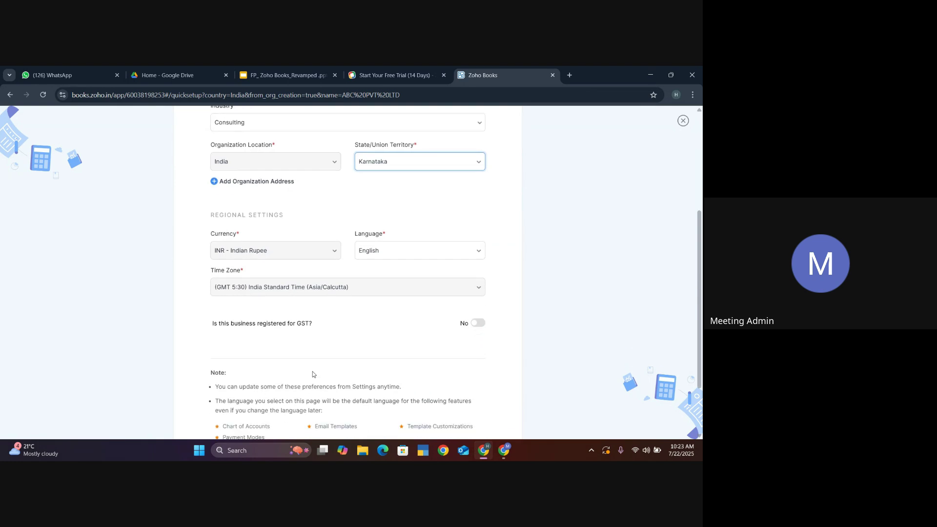
- Mark the business as GST-registered, clear a wrongly pasted GSTIN, and switch to Google Meet
{"action": "left_click", "coordinate": [478, 323]}
{"action": "left_click", "coordinate": [300, 345]}
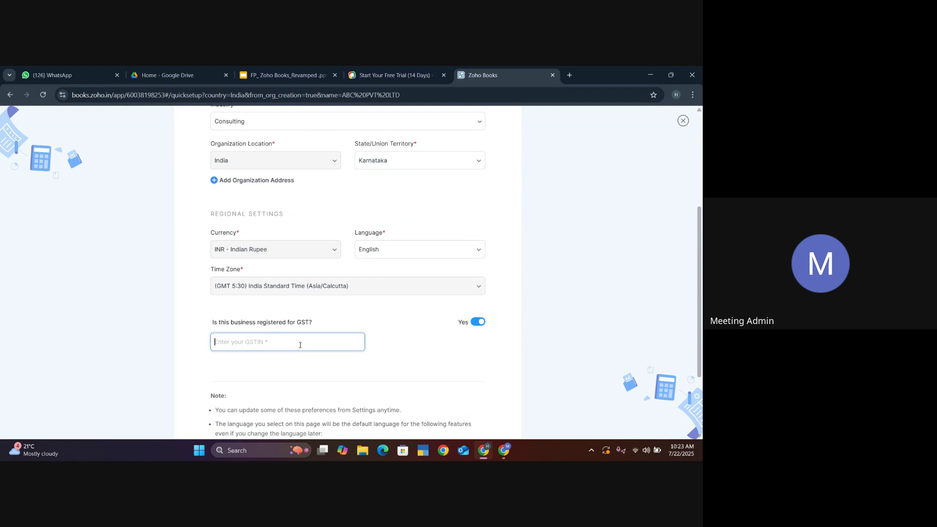
{"action": "type", "text": "https://www.zoho.com/in/books/"}
{"action": "key", "text": "BackSpace"}
{"action": "key", "text": "BackSpace"}
{"action": "key", "text": "BackSpace"}
{"action": "key", "text": "BackSpace"}
{"action": "key", "text": "BackSpace"}
{"action": "key", "text": "BackSpace"}
{"action": "key", "text": "BackSpace"}
{"action": "key", "text": "BackSpace"}
{"action": "key", "text": "BackSpace"}
{"action": "key", "text": "BackSpace"}
{"action": "key", "text": "BackSpace"}
{"action": "key", "text": "BackSpace"}
{"action": "key", "text": "BackSpace"}
{"action": "key", "text": "BackSpace"}
{"action": "key", "text": "BackSpace"}
{"action": "key", "text": "BackSpace"}
{"action": "key", "text": "BackSpace"}
{"action": "key", "text": "BackSpace"}
{"action": "key", "text": "BackSpace"}
{"action": "key", "text": "BackSpace"}
{"action": "key", "text": "alt+Tab"}
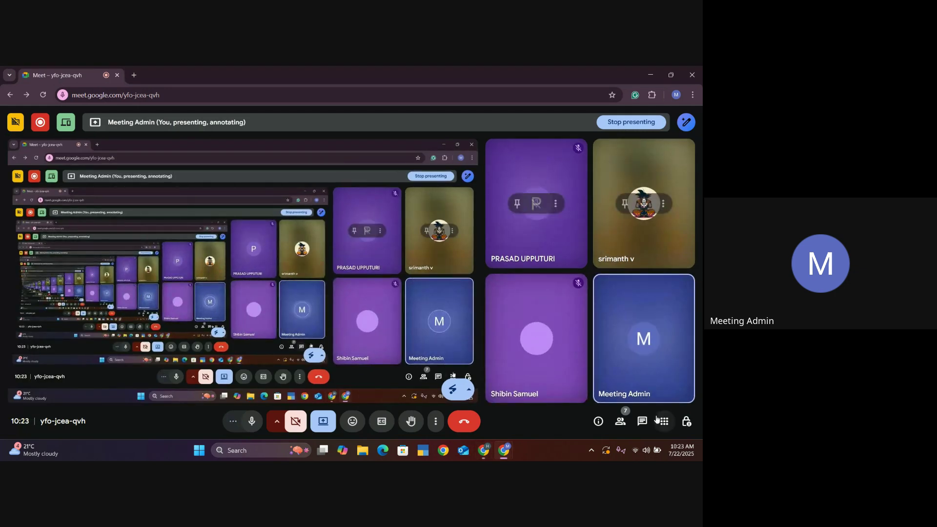
- Select the GSTIN from the Meet chat and go back to Zoho Books
{"action": "left_click", "coordinate": [643, 422]}
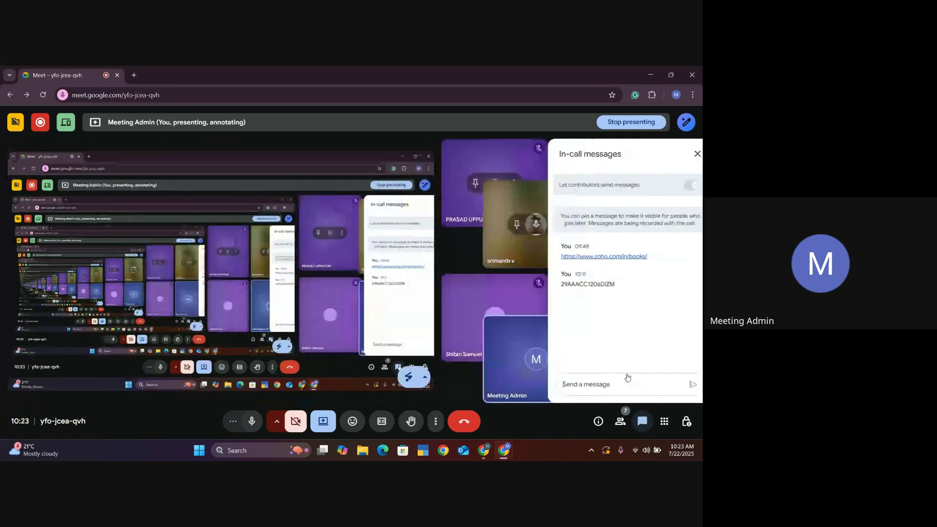
{"action": "left_click_drag", "start_coordinate": [543, 284], "coordinate": [604, 284]}
{"action": "key", "text": "ctrl+c"}
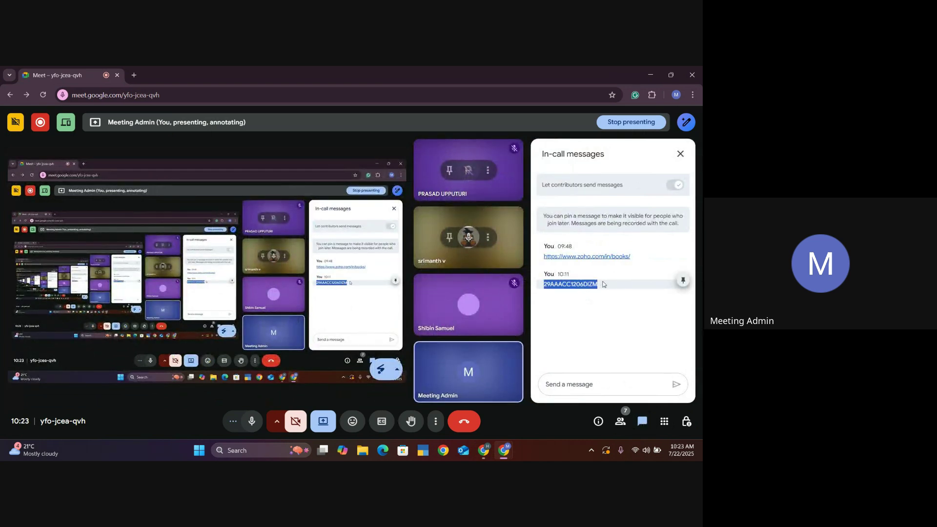
{"action": "key", "text": "alt+Tab"}
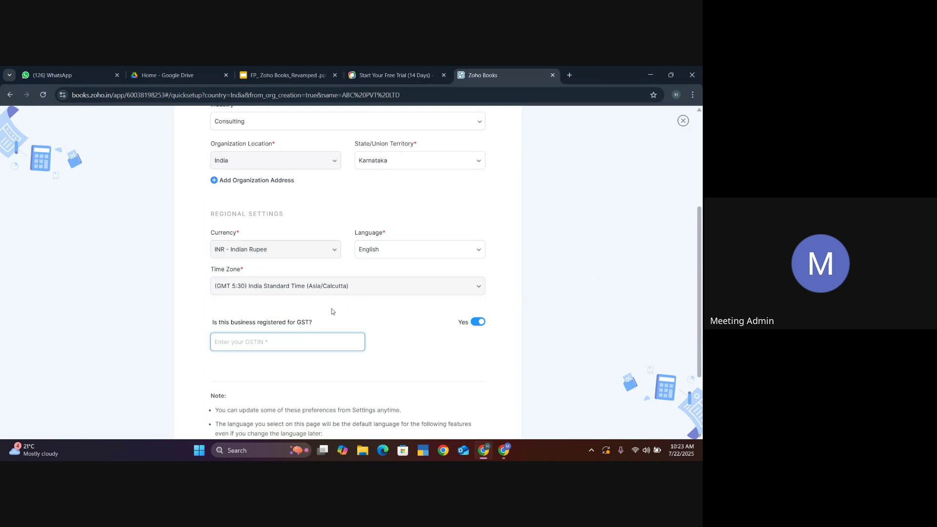
- Paste the GSTIN, click Get Started to create ABC PVT LTD, and skip the tour
{"action": "key", "text": "ctrl+v"}
{"action": "scroll", "coordinate": [254, 388], "scroll_direction": "down", "scroll_amount": 2}
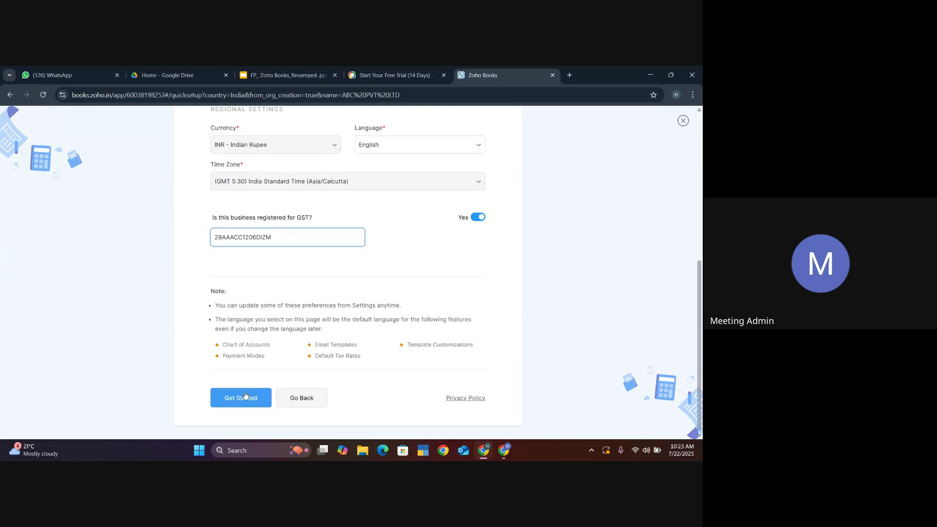
{"action": "left_click", "coordinate": [239, 397]}
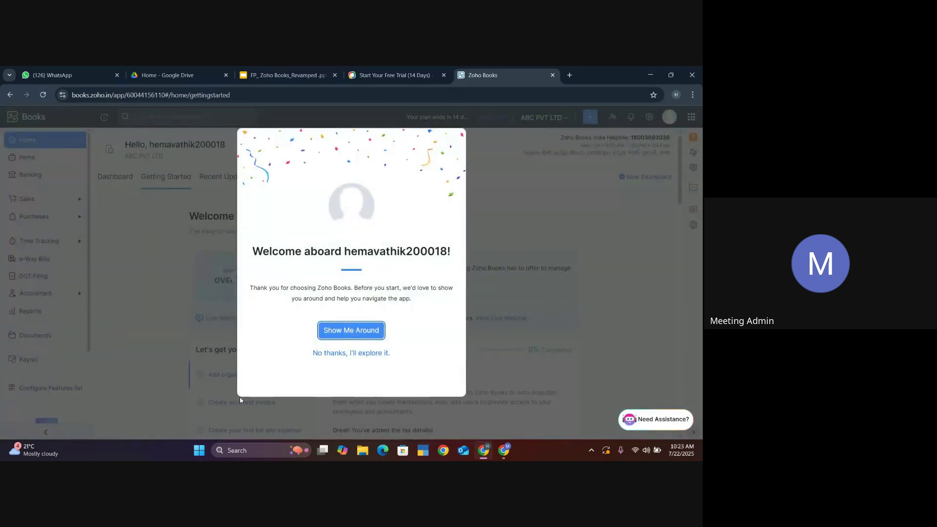
{"action": "left_click", "coordinate": [360, 352]}
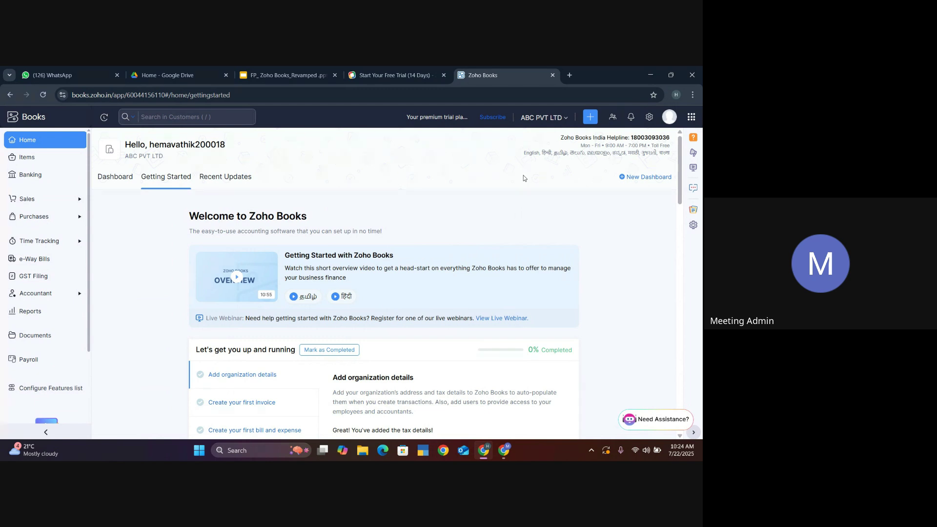
- Go to My Organizations via the ABC PVT LTD switcher and open Hemavathi's three-dot menu
{"action": "left_click", "coordinate": [548, 122]}
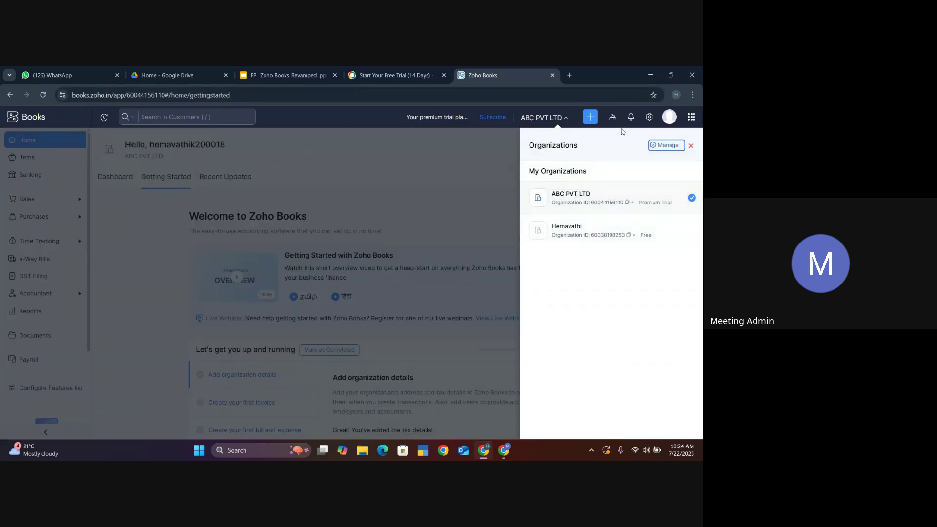
{"action": "left_click", "coordinate": [669, 146]}
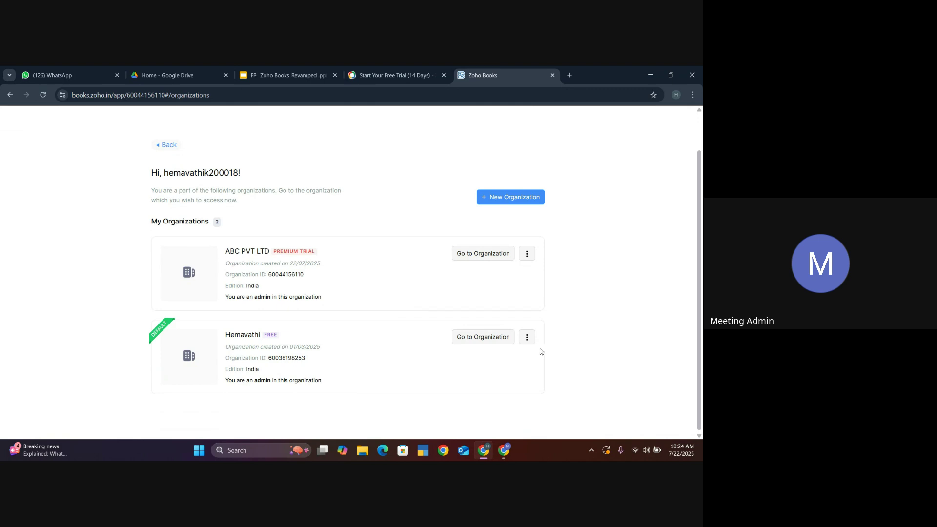
{"action": "left_click", "coordinate": [528, 339]}
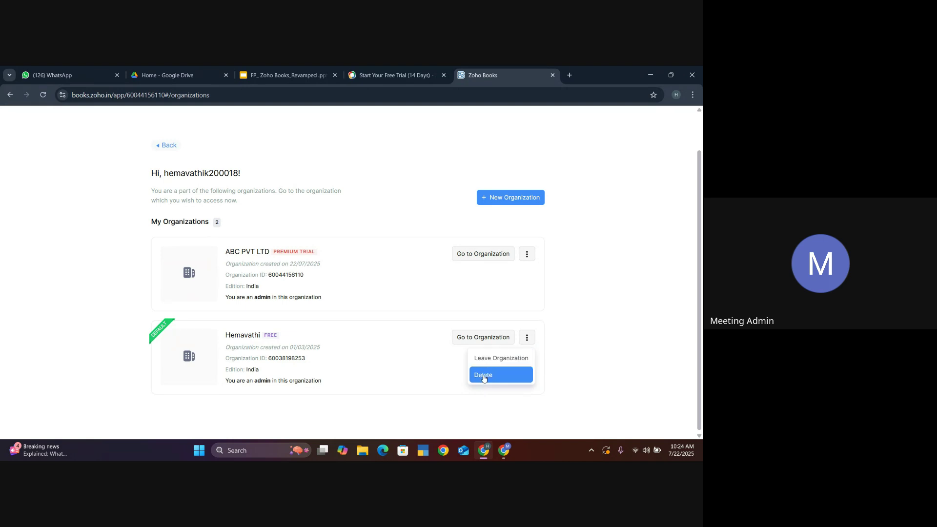
- Permanently delete the Hemavathi organization after acknowledging the warning, then go to ABC PVT LTD
{"action": "left_click", "coordinate": [484, 377]}
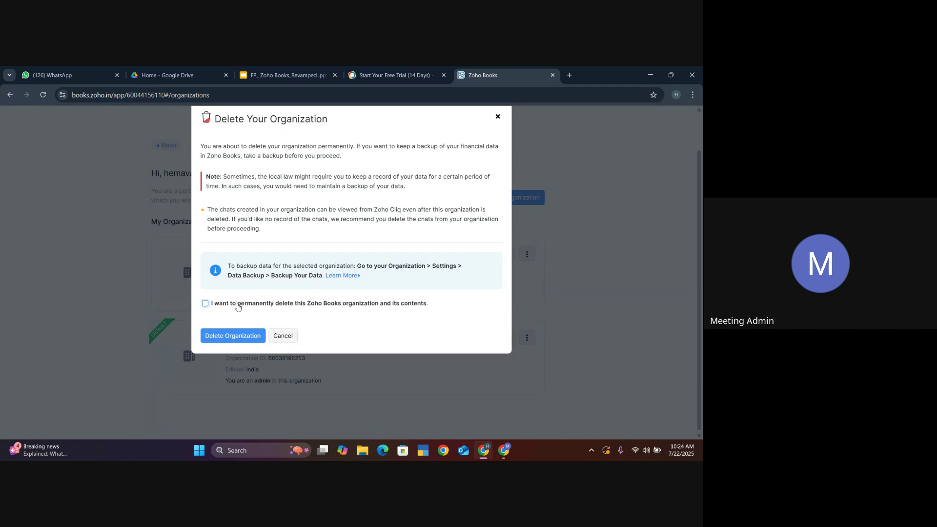
{"action": "left_click", "coordinate": [497, 117]}
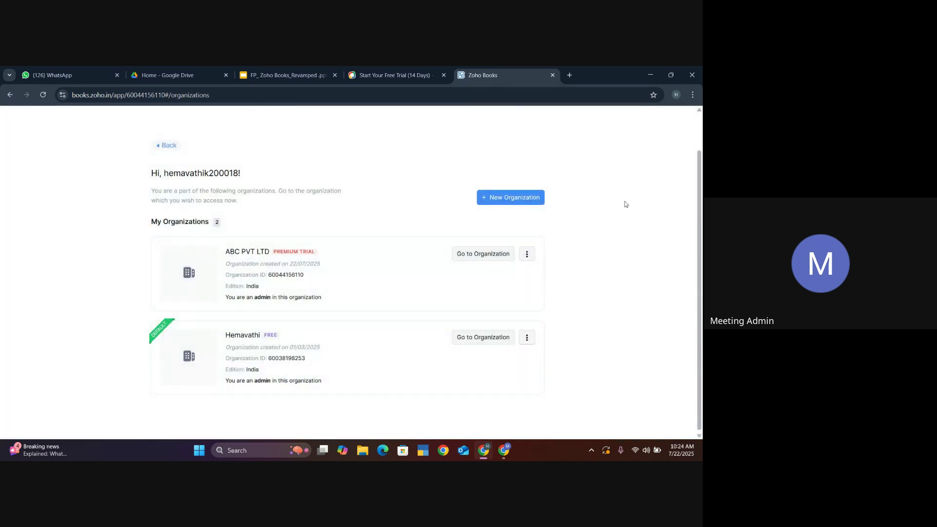
{"action": "left_click", "coordinate": [526, 339]}
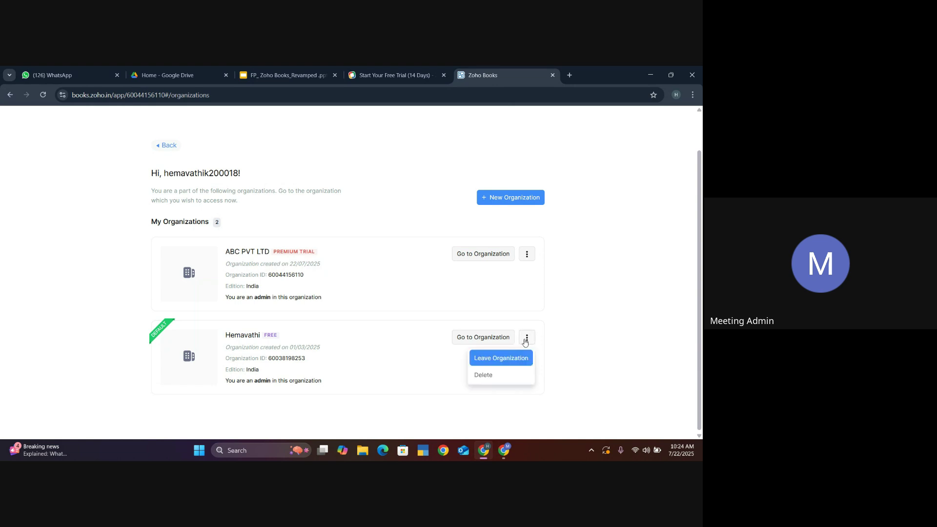
{"action": "left_click", "coordinate": [483, 376]}
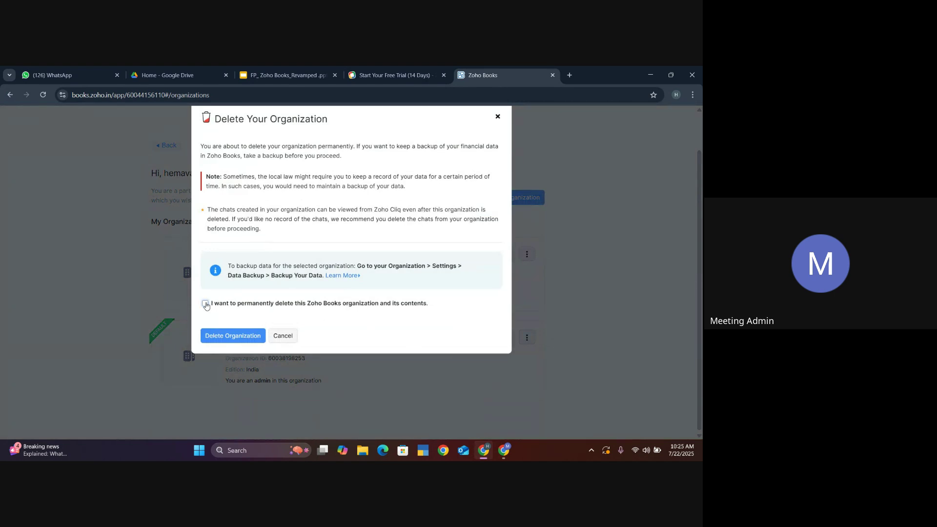
{"action": "left_click", "coordinate": [204, 305]}
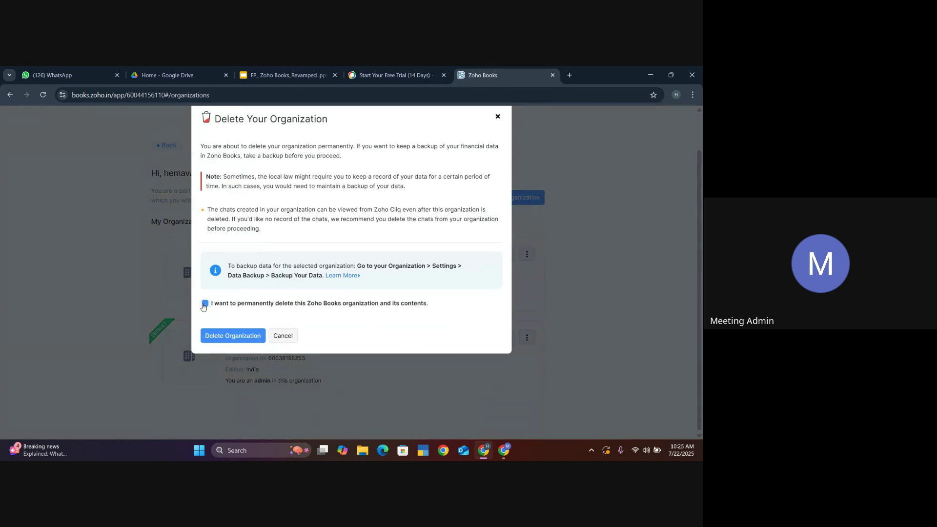
{"action": "left_click", "coordinate": [230, 340]}
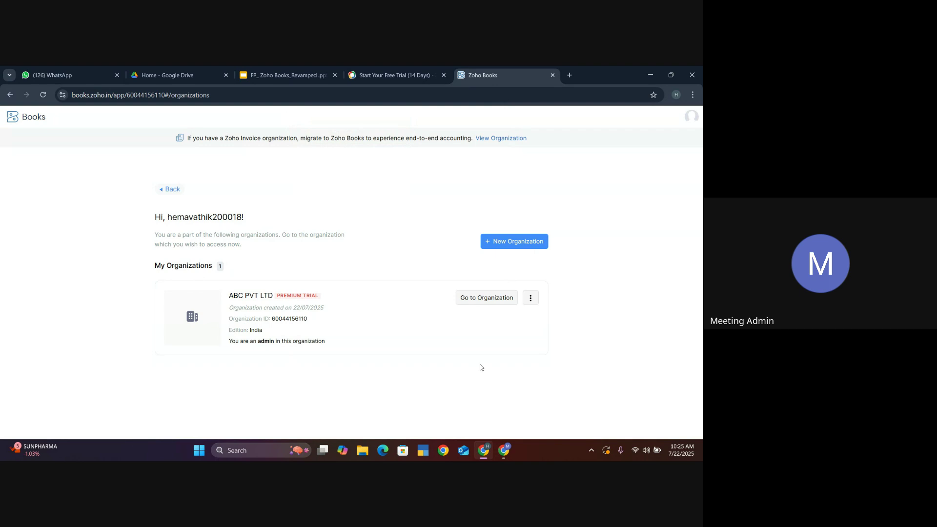
{"action": "left_click", "coordinate": [485, 299]}
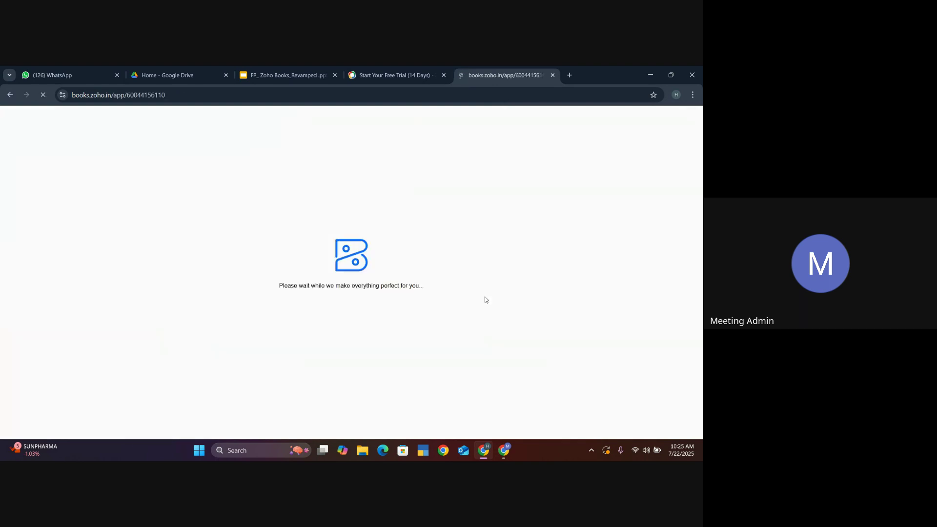
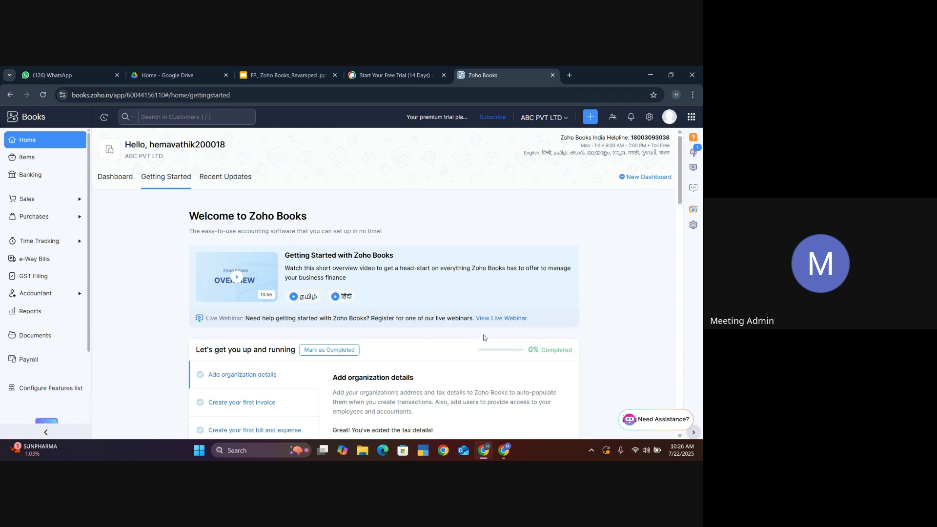
- Send 'SETTINGS-ORGANISATION-OPEING BALANCE- CREATE' in the Google Meet chat, then switch back to Zoho Books
{"action": "mouse_move", "coordinate": [504, 450]}
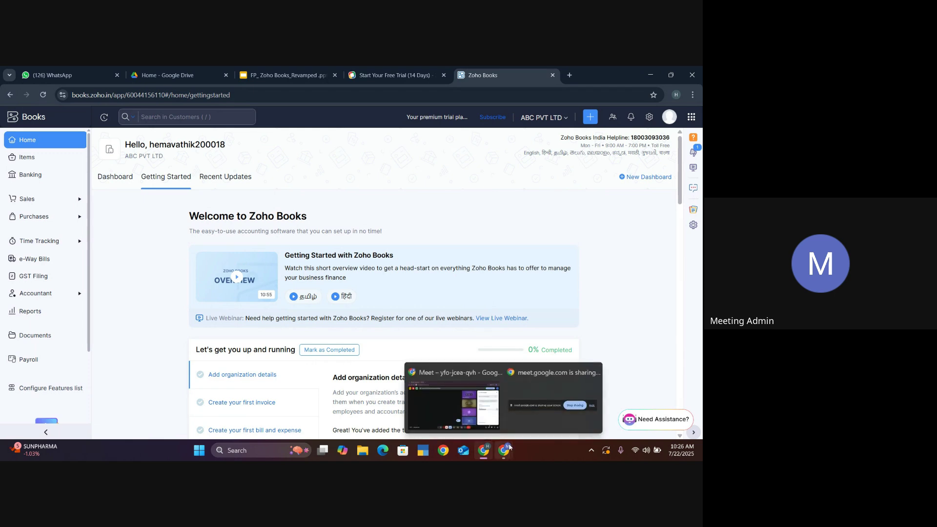
{"action": "left_click", "coordinate": [476, 415]}
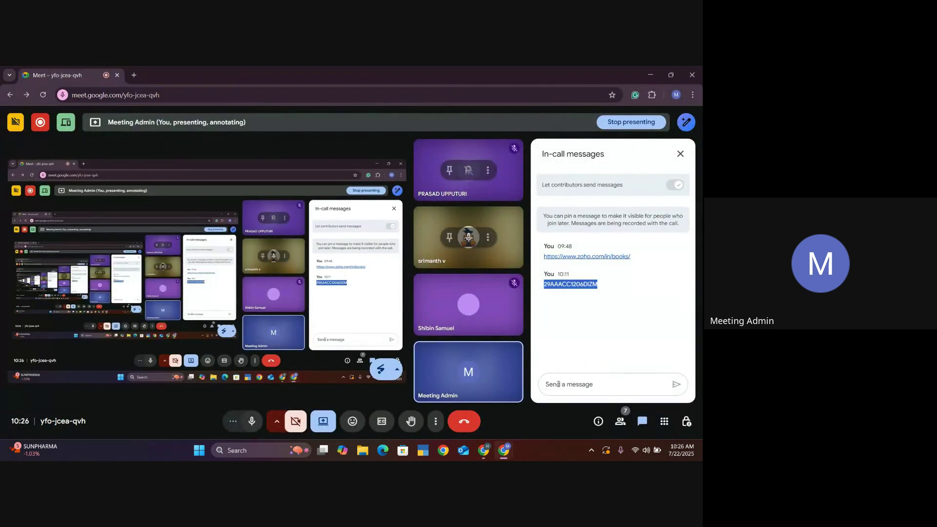
{"action": "left_click", "coordinate": [558, 385]}
{"action": "type", "text": "SE"}
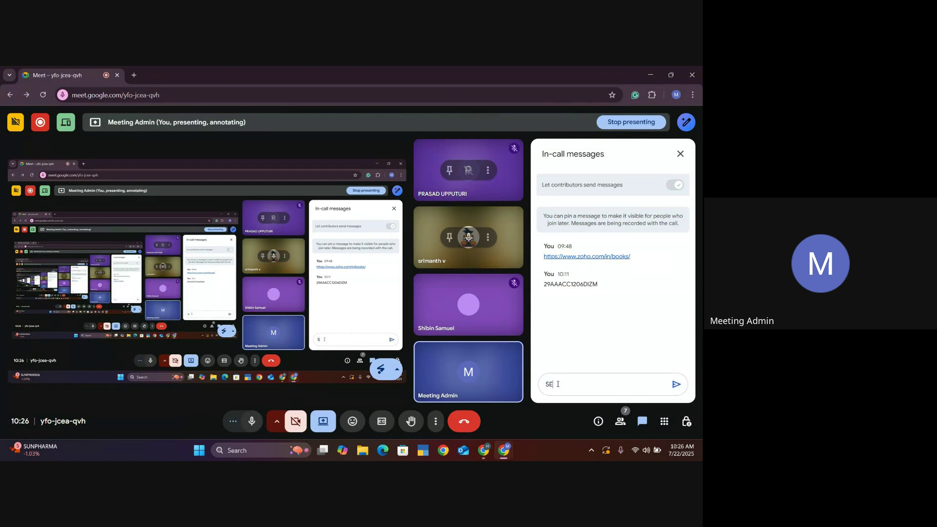
{"action": "type", "text": "TTINGS-OR"}
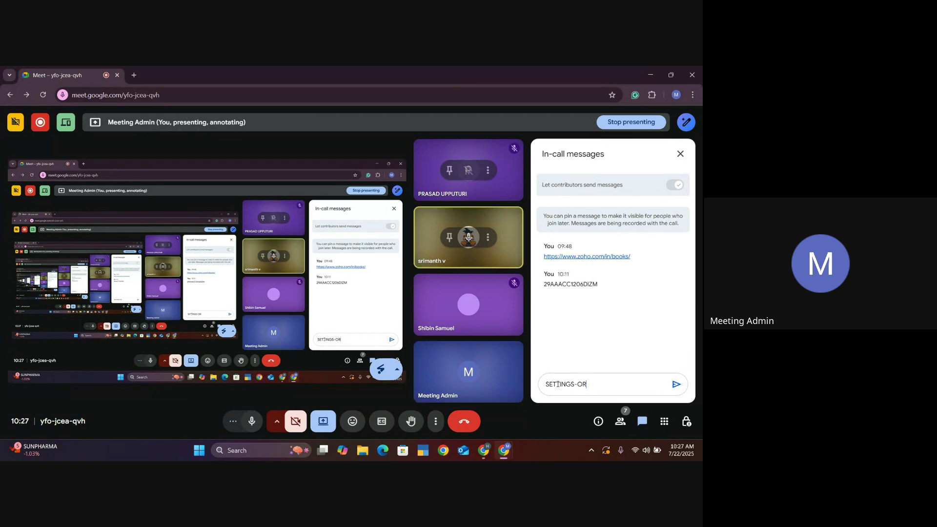
{"action": "type", "text": "GANISATION-OPEING "}
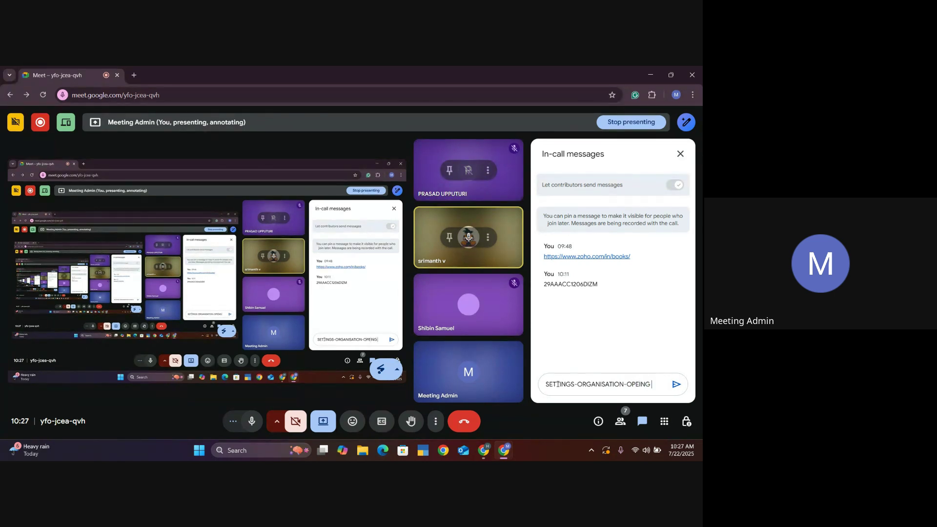
{"action": "type", "text": "BALANC"}
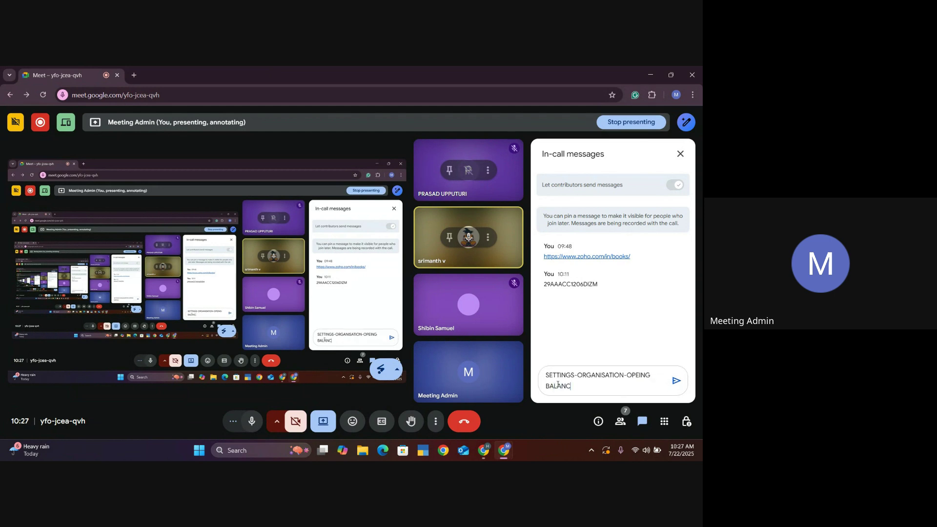
{"action": "type", "text": "E-"}
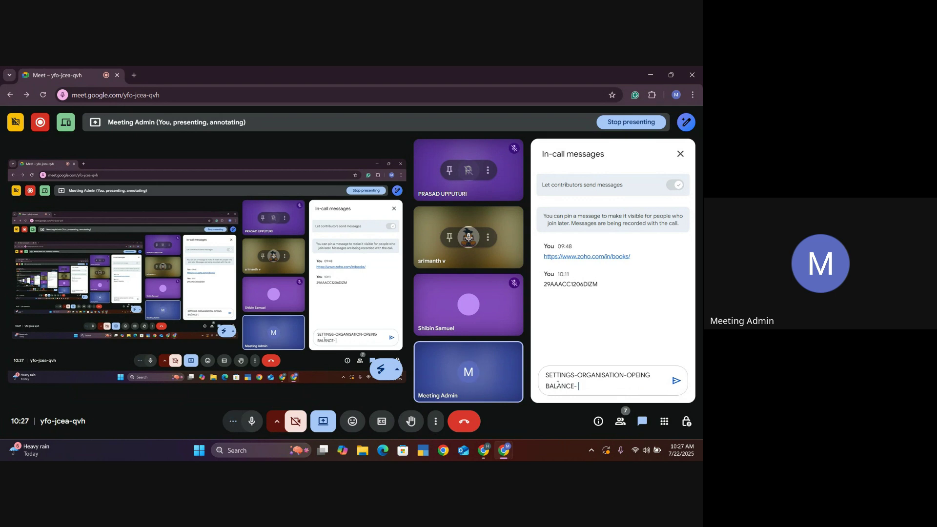
{"action": "type", "text": " CREATE"}
{"action": "key", "text": "Return"}
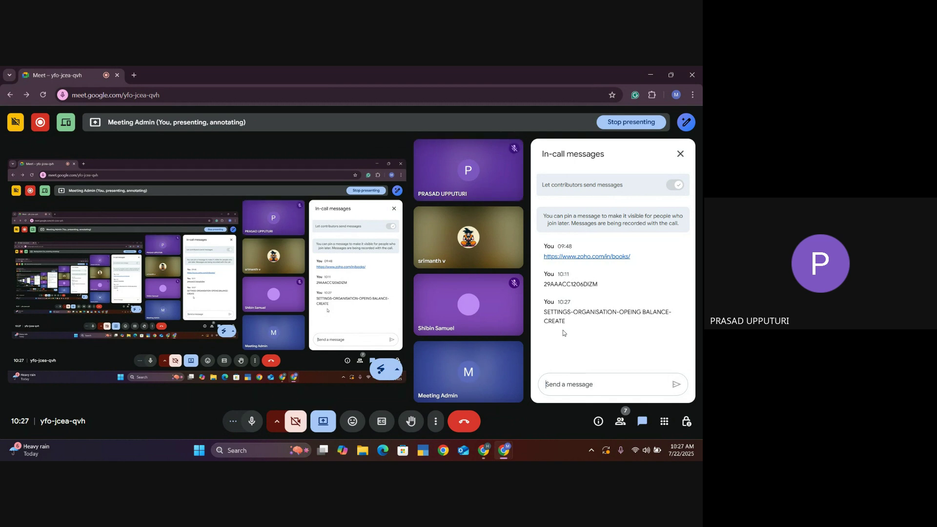
{"action": "key", "text": "alt+Tab"}
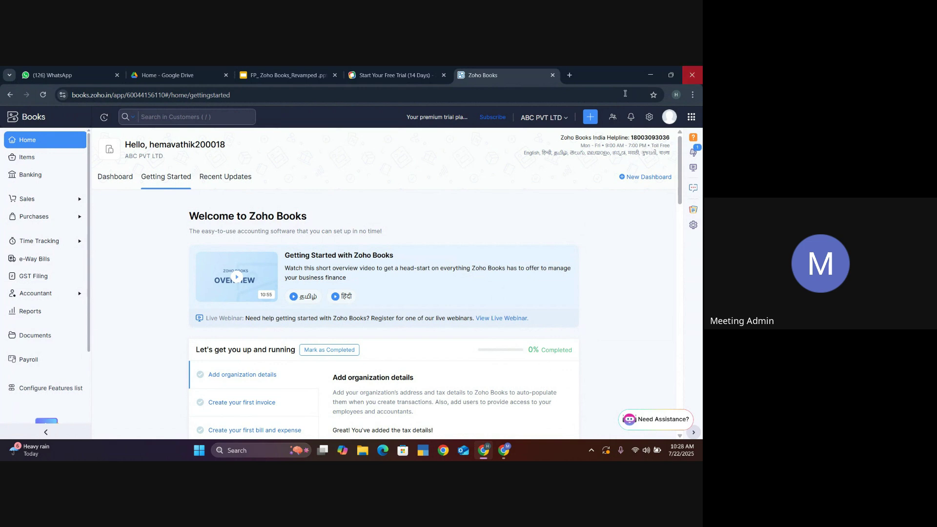
- Go to Settings and choose Opening Balances under Organization
{"action": "left_click", "coordinate": [650, 118]}
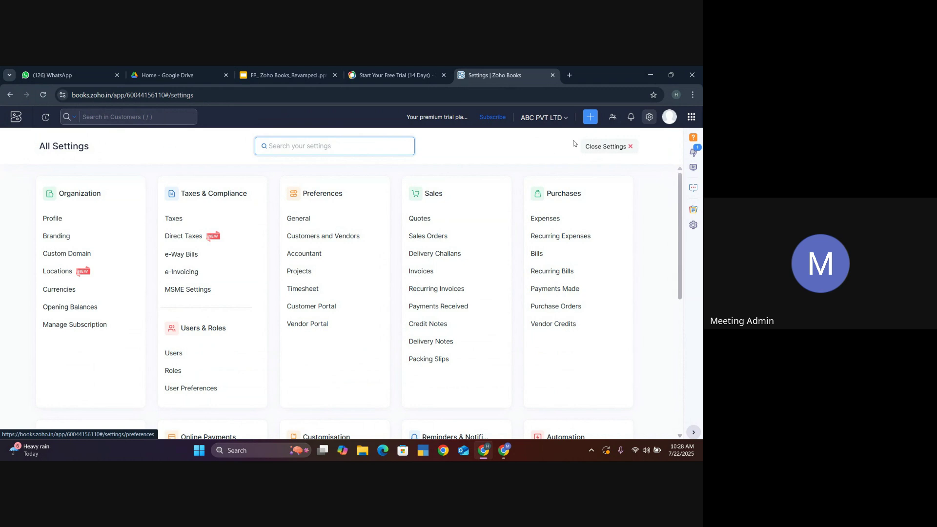
{"action": "left_click", "coordinate": [650, 118]}
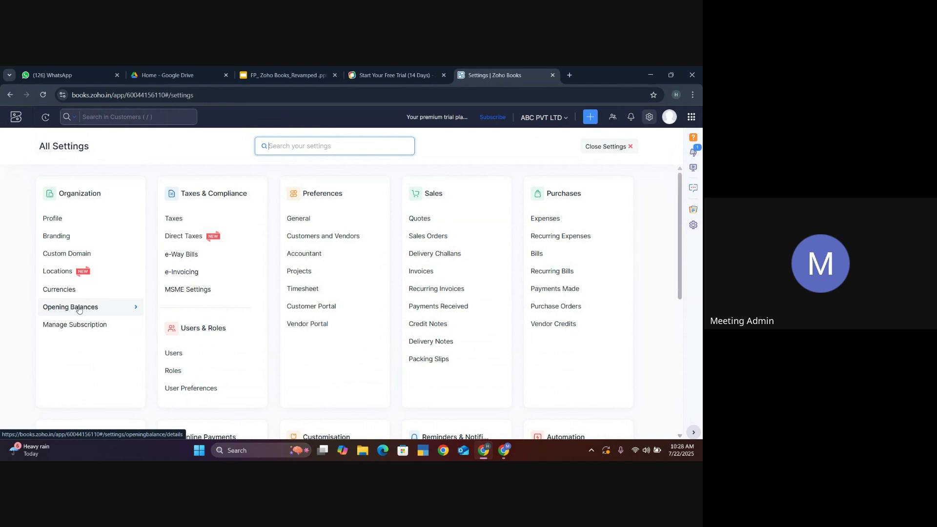
{"action": "left_click", "coordinate": [79, 310]}
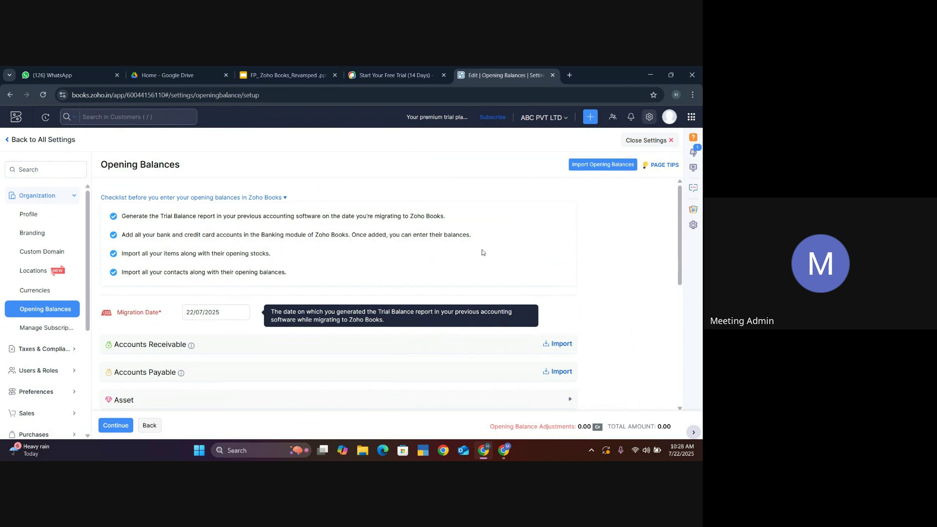
- Edit the migration date field from 22/07/2025 to 01/04/2024
{"action": "left_click", "coordinate": [193, 312]}
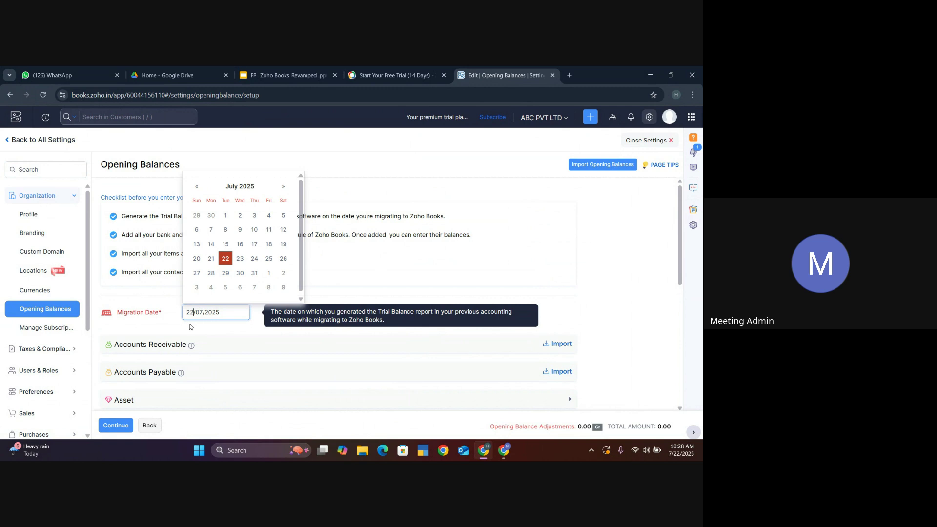
{"action": "left_click", "coordinate": [191, 327]}
{"action": "left_click", "coordinate": [194, 312]}
{"action": "scroll", "coordinate": [301, 346], "scroll_direction": "up", "scroll_amount": 3}
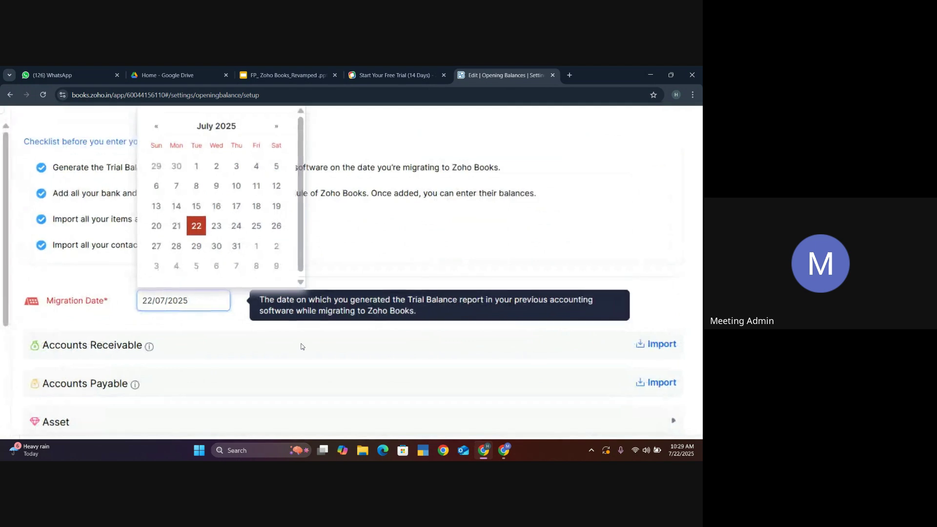
{"action": "scroll", "coordinate": [301, 346], "scroll_direction": "up", "scroll_amount": 2}
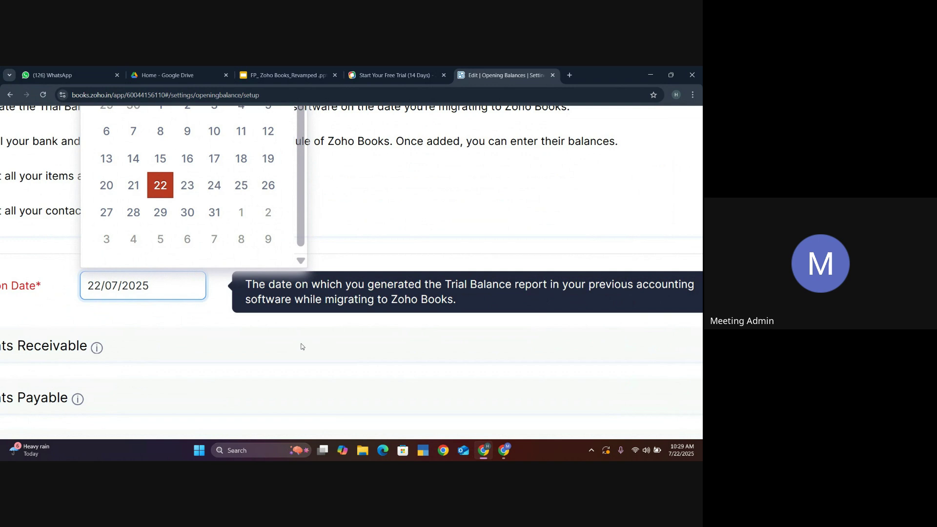
{"action": "scroll", "coordinate": [301, 346], "scroll_direction": "down", "scroll_amount": 3}
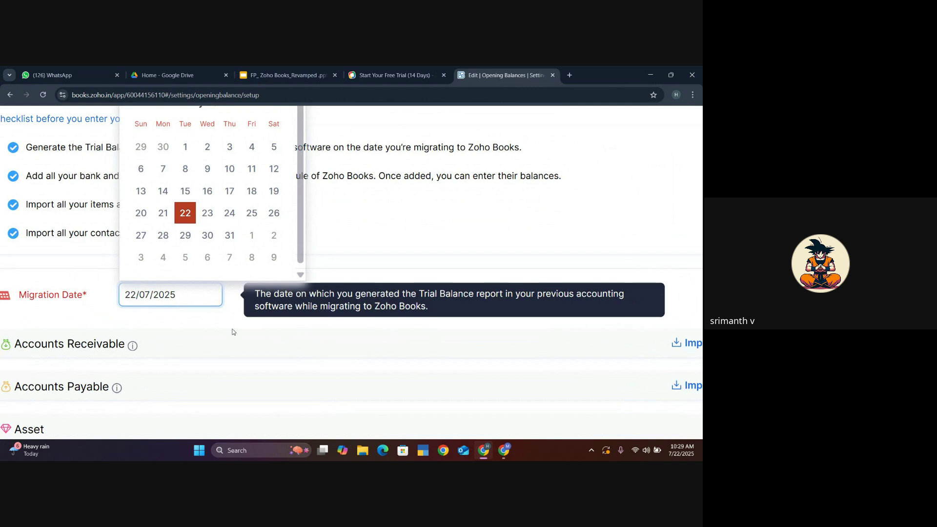
{"action": "key", "text": "BackSpace"}
{"action": "key", "text": "BackSpace"}
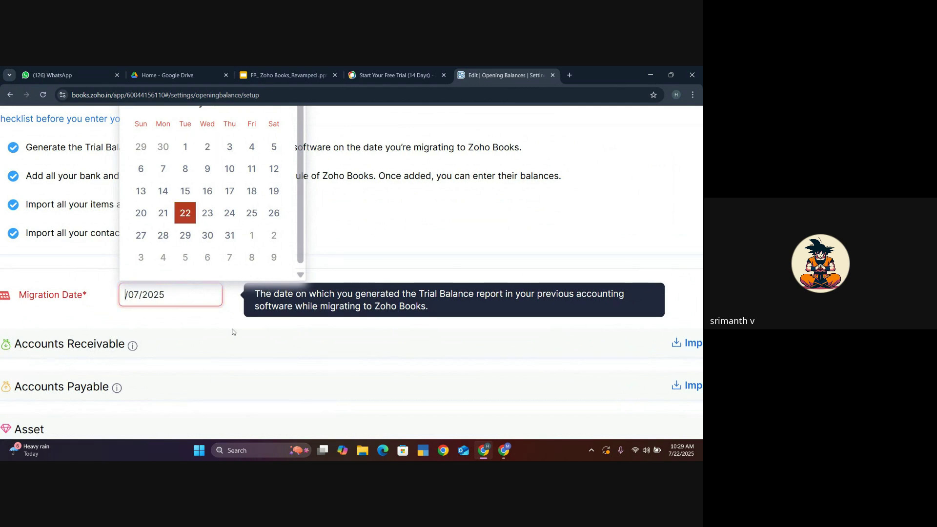
{"action": "type", "text": "01"}
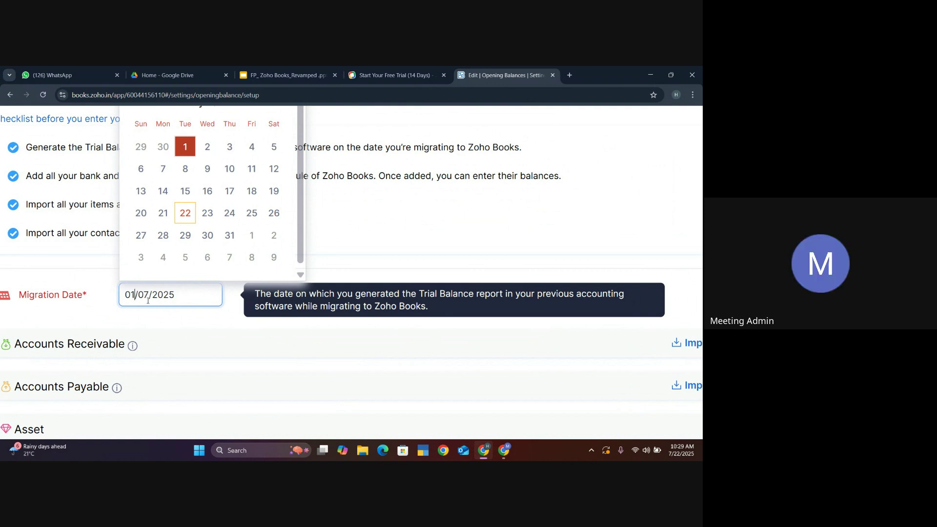
{"action": "key", "text": "BackSpace"}
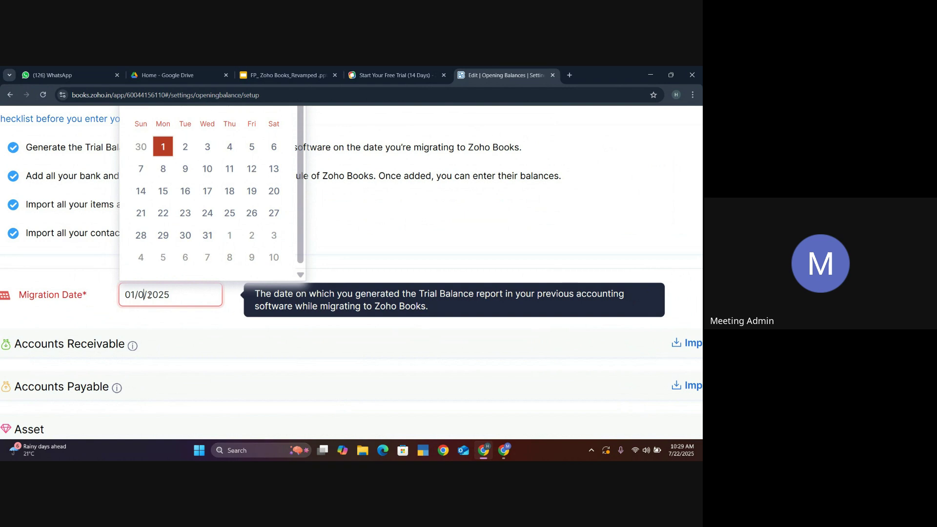
{"action": "type", "text": "4"}
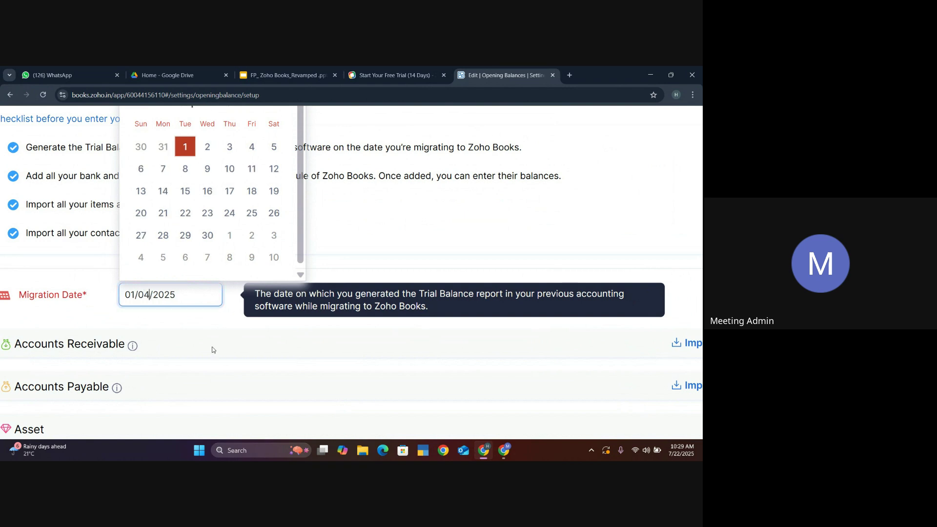
{"action": "left_click", "coordinate": [213, 349]}
{"action": "left_click", "coordinate": [177, 295]}
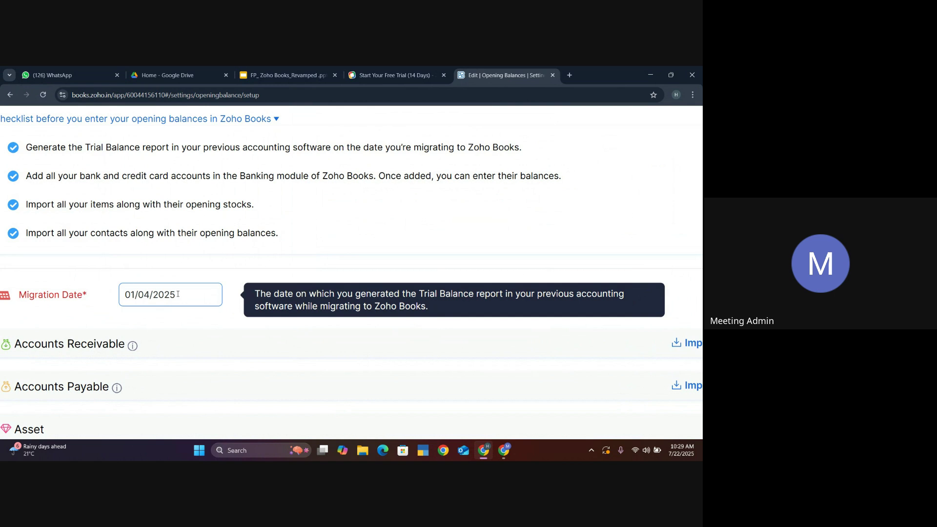
{"action": "key", "text": "BackSpace"}
{"action": "type", "text": "4"}
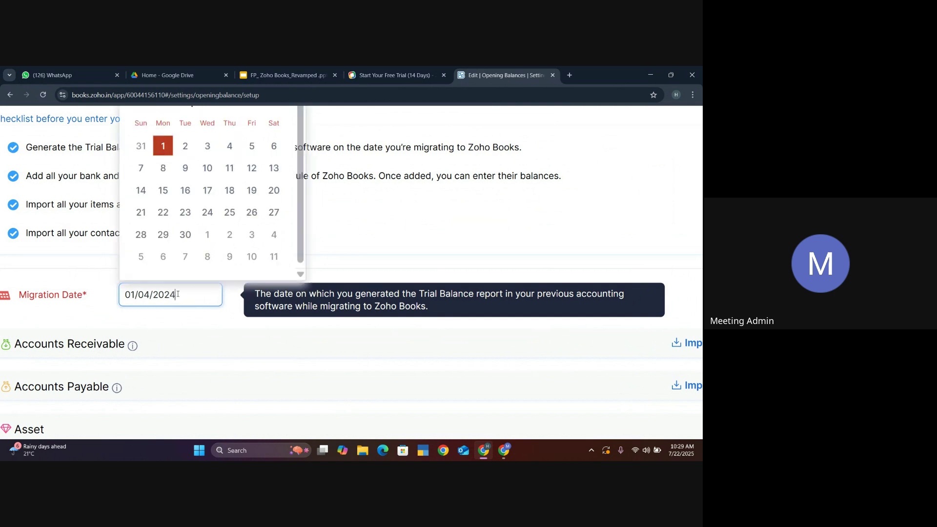
{"action": "left_click", "coordinate": [199, 362]}
{"action": "scroll", "coordinate": [261, 350], "scroll_direction": "down", "scroll_amount": 5}
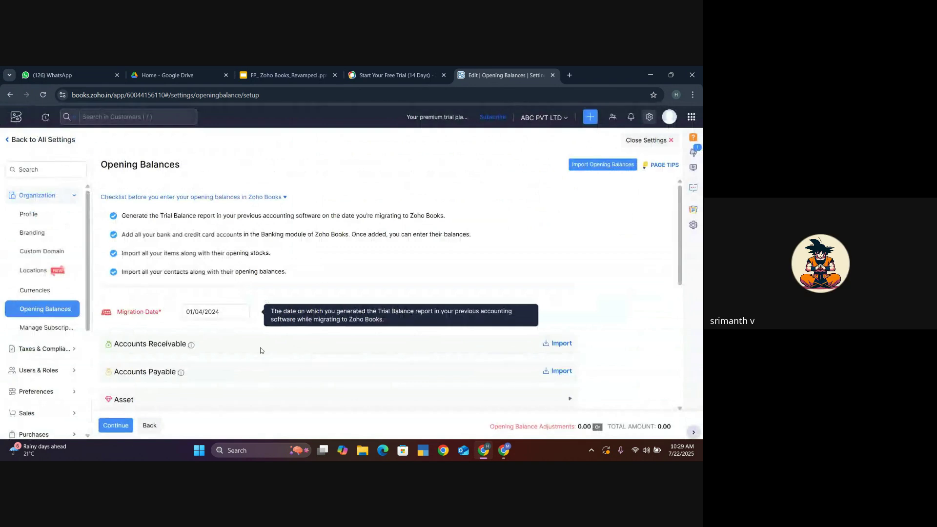
{"action": "scroll", "coordinate": [262, 351], "scroll_direction": "up", "scroll_amount": 1}
{"action": "scroll", "coordinate": [262, 350], "scroll_direction": "down", "scroll_amount": 1}
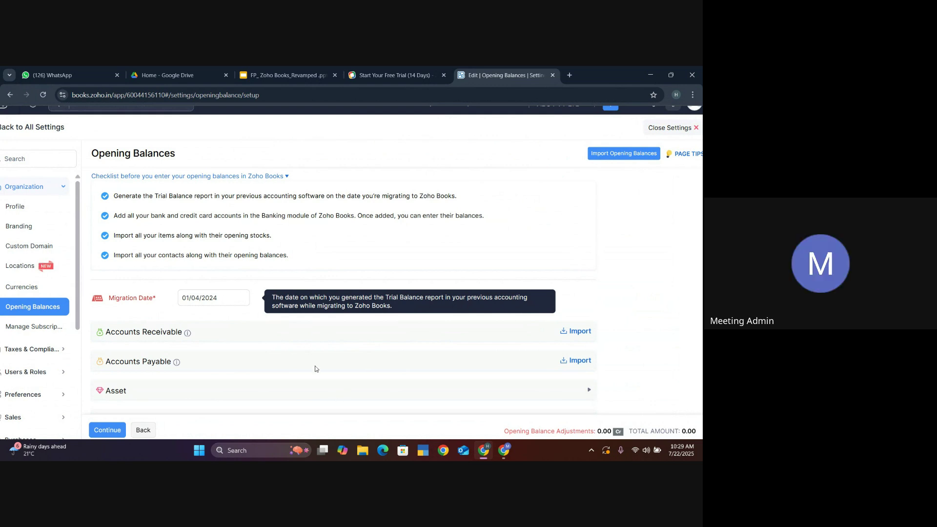
{"action": "scroll", "coordinate": [235, 351], "scroll_direction": "down", "scroll_amount": 3}
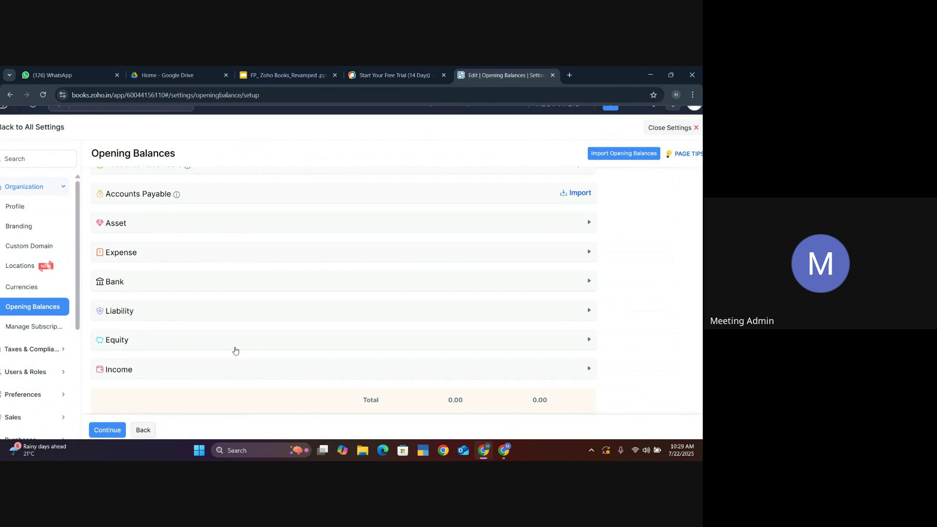
{"action": "scroll", "coordinate": [235, 350], "scroll_direction": "down", "scroll_amount": 3}
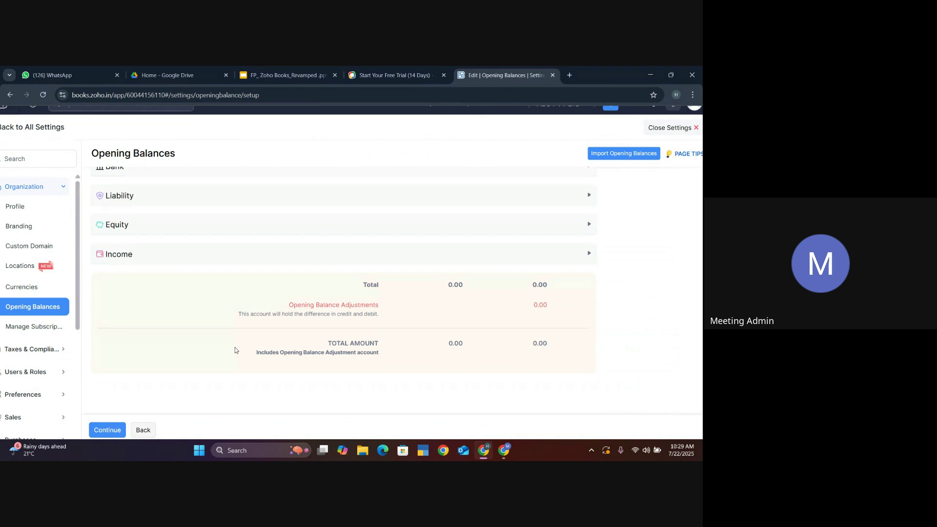
{"action": "scroll", "coordinate": [235, 350], "scroll_direction": "up", "scroll_amount": 10}
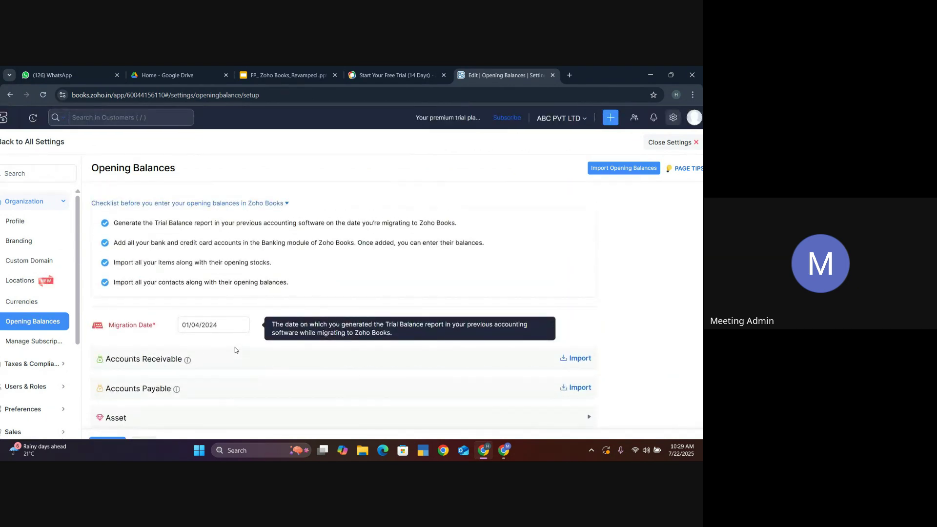
{"action": "scroll", "coordinate": [236, 350], "scroll_direction": "down", "scroll_amount": 1}
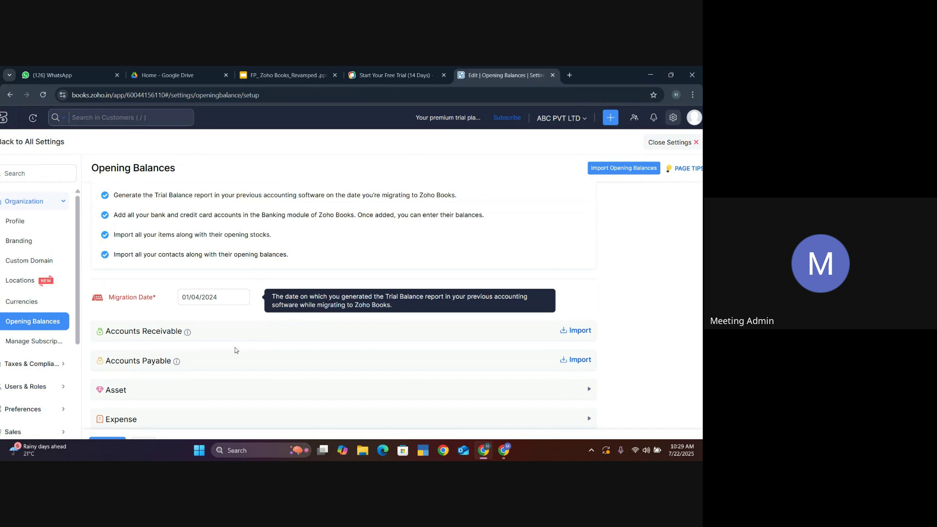
{"action": "scroll", "coordinate": [236, 350], "scroll_direction": "down", "scroll_amount": 3}
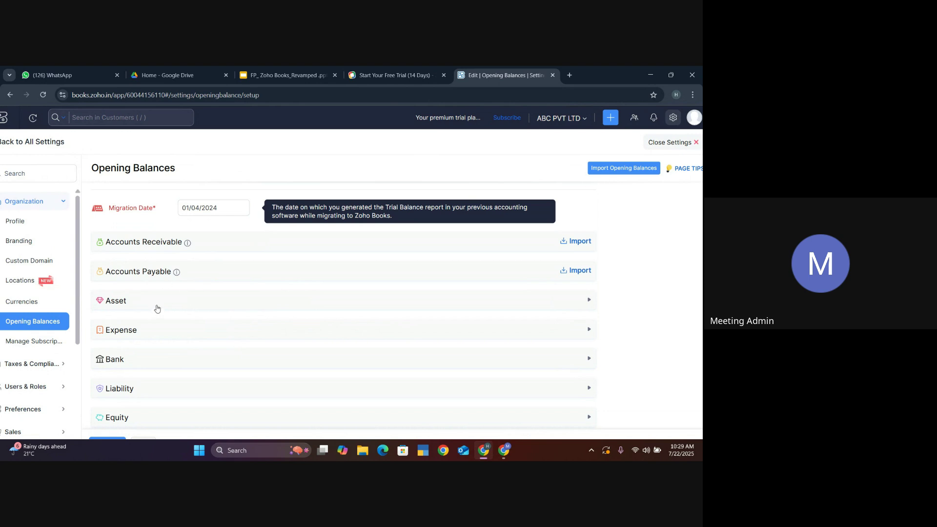
{"action": "scroll", "coordinate": [172, 394], "scroll_direction": "down", "scroll_amount": 2}
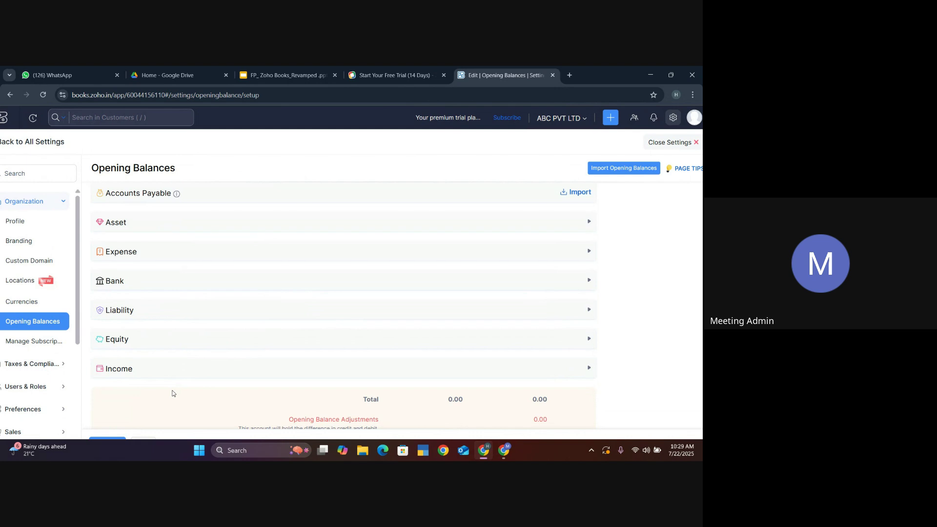
{"action": "scroll", "coordinate": [172, 393], "scroll_direction": "down", "scroll_amount": 3}
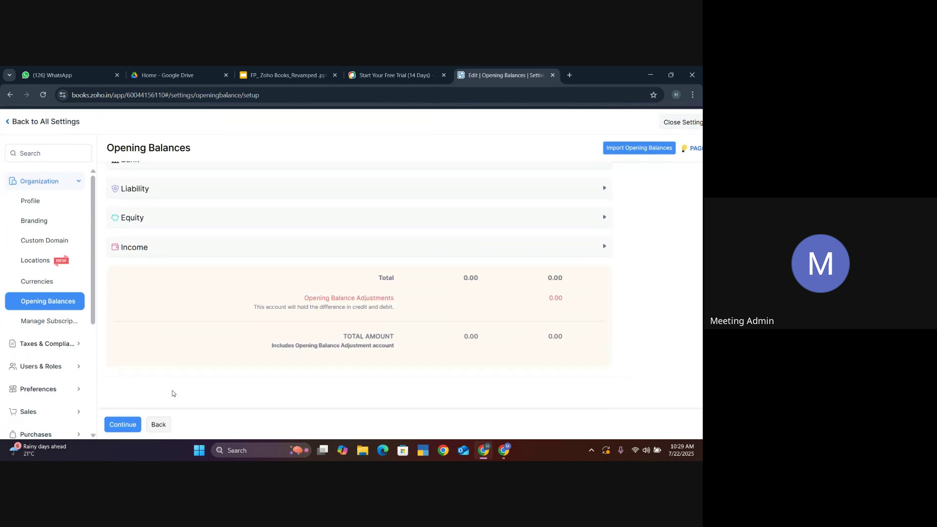
{"action": "scroll", "coordinate": [205, 364], "scroll_direction": "up", "scroll_amount": 1}
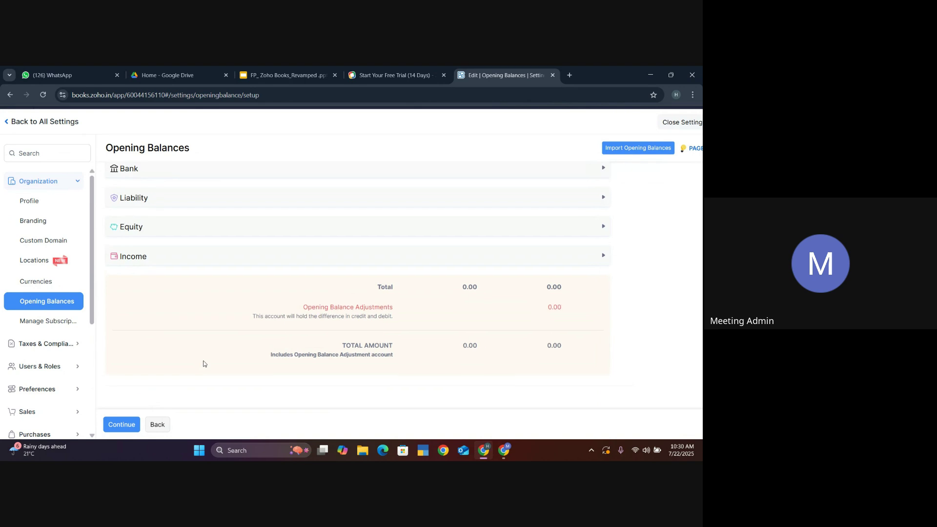
{"action": "scroll", "coordinate": [204, 364], "scroll_direction": "up", "scroll_amount": 2}
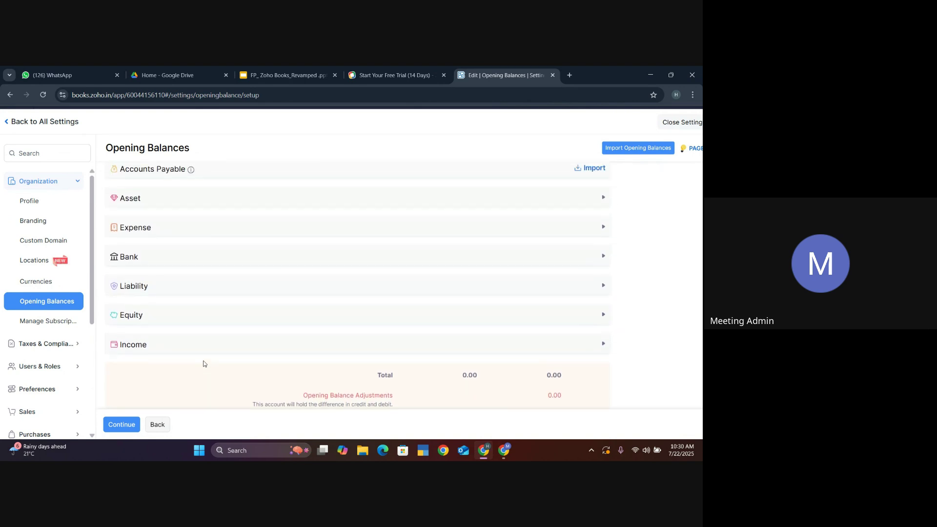
{"action": "scroll", "coordinate": [204, 364], "scroll_direction": "up", "scroll_amount": 2}
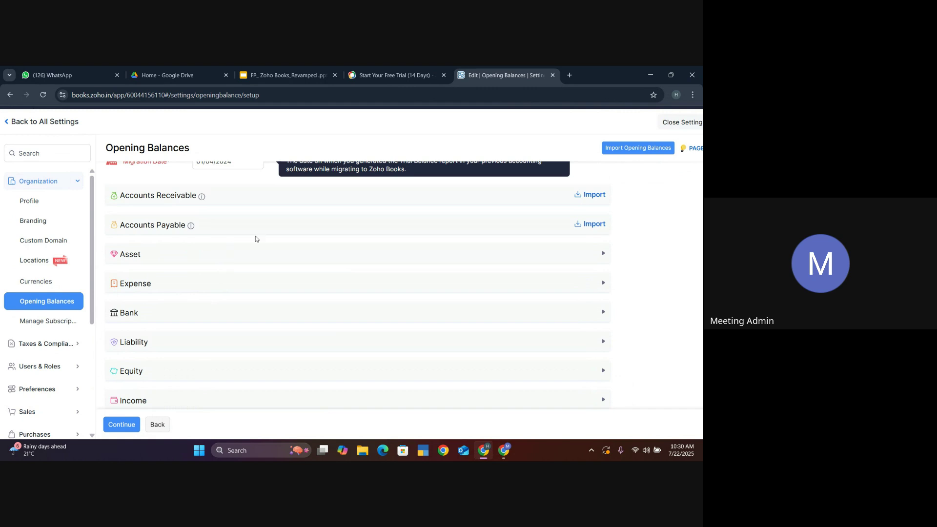
- Expand Asset and enter a 9000 debit for Undeposited Funds
{"action": "left_click", "coordinate": [604, 255]}
{"action": "scroll", "coordinate": [386, 334], "scroll_direction": "down", "scroll_amount": 1}
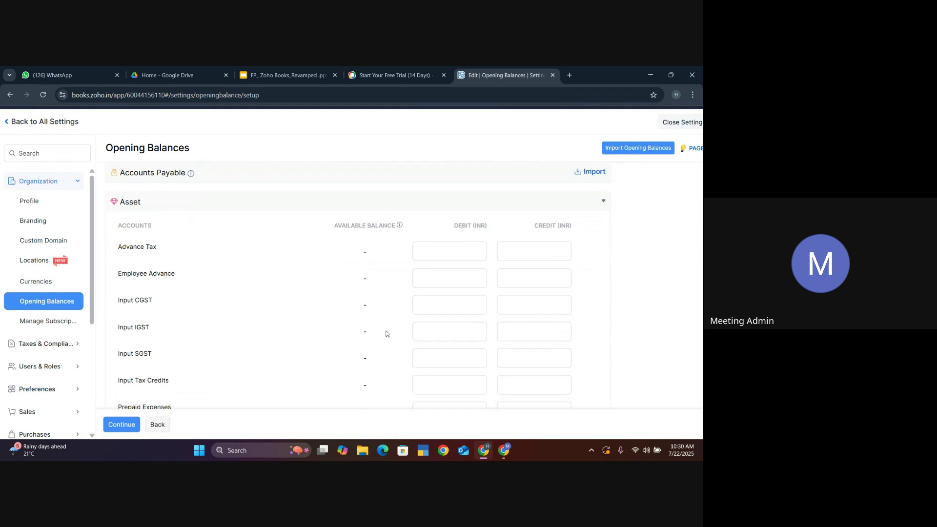
{"action": "scroll", "coordinate": [386, 334], "scroll_direction": "down", "scroll_amount": 5}
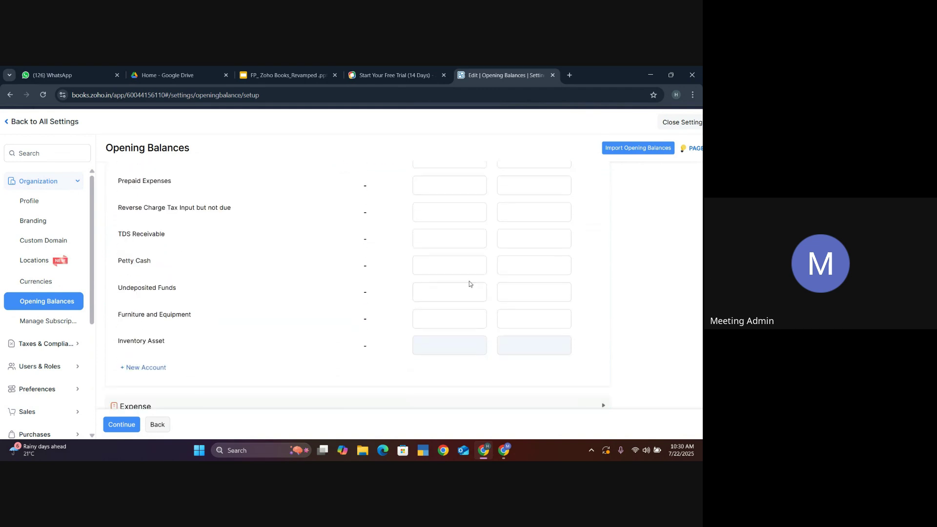
{"action": "left_click", "coordinate": [452, 286]}
{"action": "type", "text": "KKKK"}
{"action": "key", "text": "BackSpace"}
{"action": "key", "text": "BackSpace"}
{"action": "key", "text": "BackSpace"}
{"action": "type", "text": "9000"}
- Enter a 9000 credit for Furniture and Equipment, correcting the mistyped 800
{"action": "left_click", "coordinate": [507, 319]}
{"action": "scroll", "coordinate": [506, 292], "scroll_direction": "up", "scroll_amount": 10}
{"action": "scroll", "coordinate": [509, 293], "scroll_direction": "down", "scroll_amount": 5}
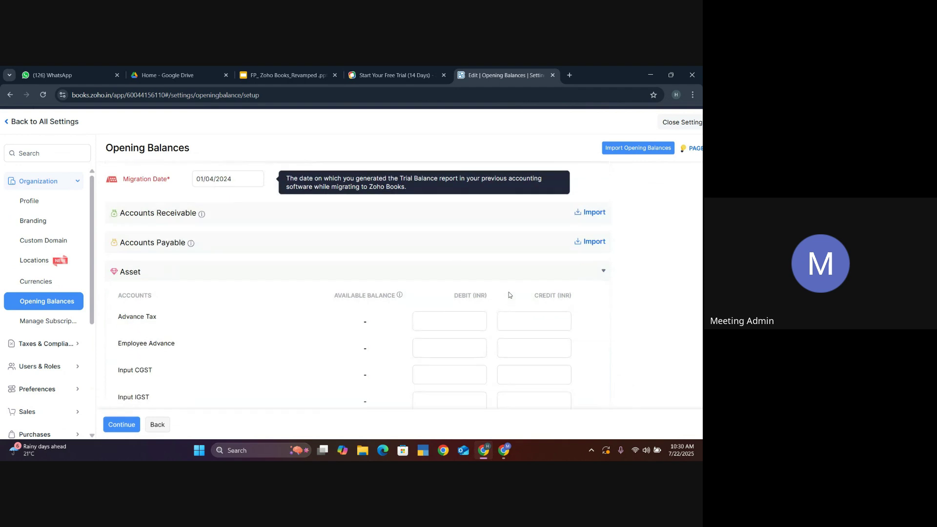
{"action": "scroll", "coordinate": [509, 292], "scroll_direction": "down", "scroll_amount": 6}
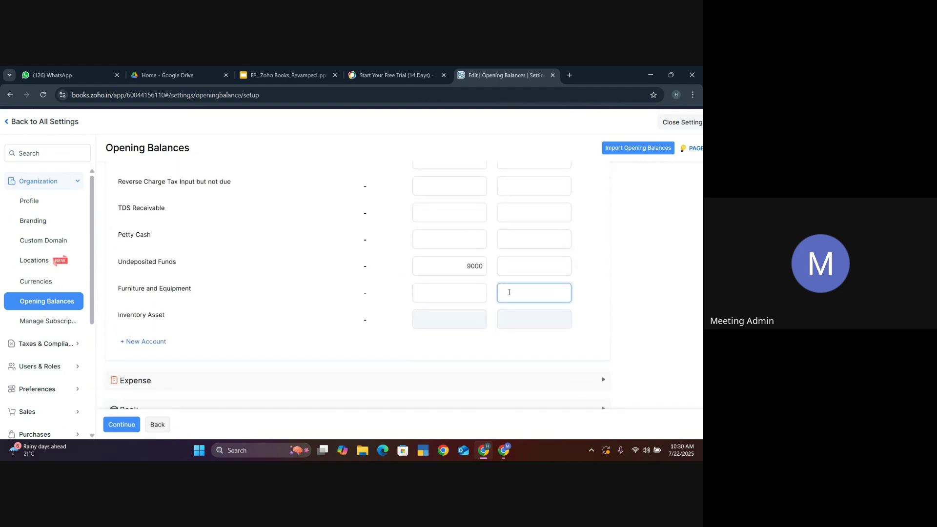
{"action": "type", "text": "800"}
{"action": "key", "text": "BackSpace"}
{"action": "key", "text": "BackSpace"}
{"action": "key", "text": "BackSpace"}
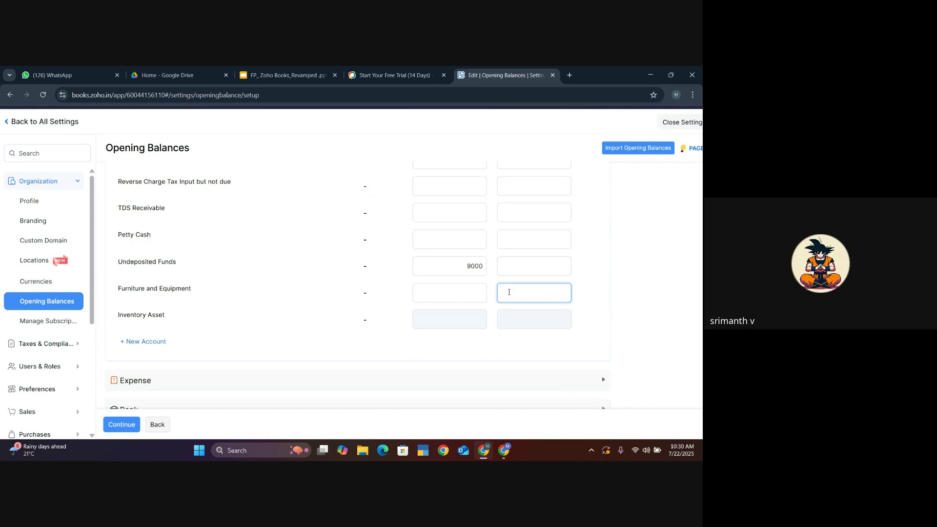
{"action": "type", "text": "9000"}
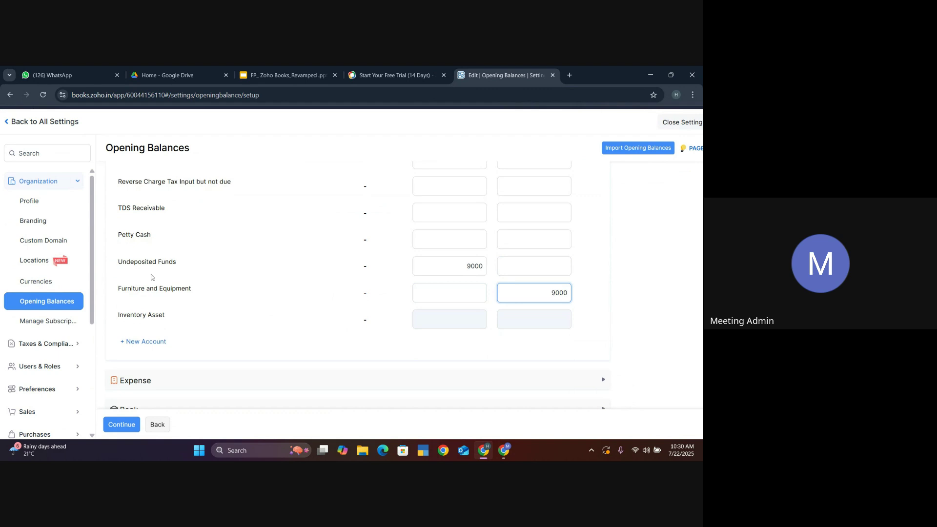
{"action": "scroll", "coordinate": [178, 284], "scroll_direction": "up", "scroll_amount": 4}
{"action": "scroll", "coordinate": [177, 283], "scroll_direction": "up", "scroll_amount": 2}
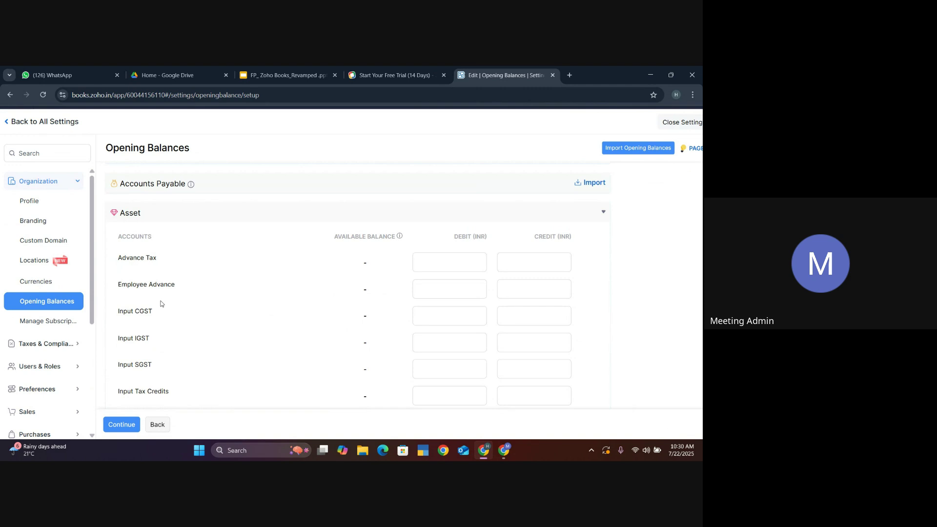
{"action": "scroll", "coordinate": [163, 295], "scroll_direction": "down", "scroll_amount": 3}
{"action": "scroll", "coordinate": [164, 290], "scroll_direction": "down", "scroll_amount": 3}
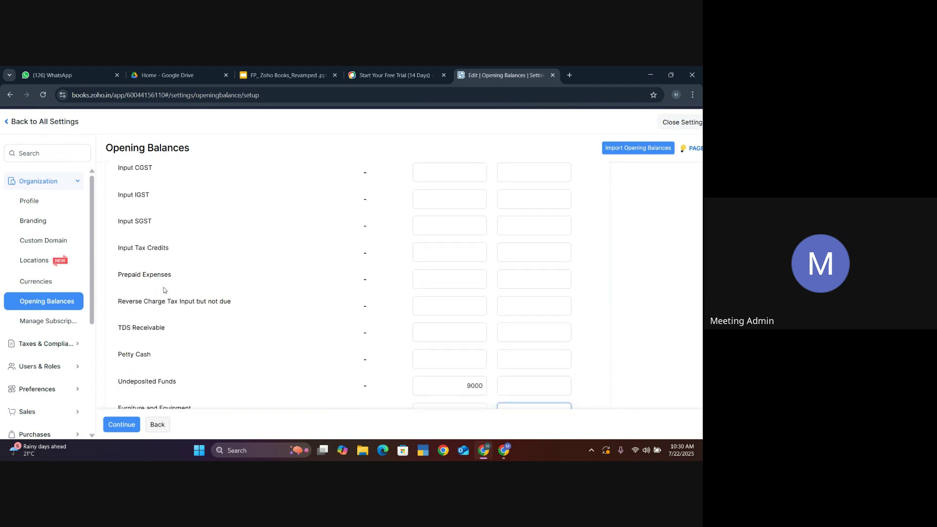
{"action": "scroll", "coordinate": [164, 288], "scroll_direction": "down", "scroll_amount": 1}
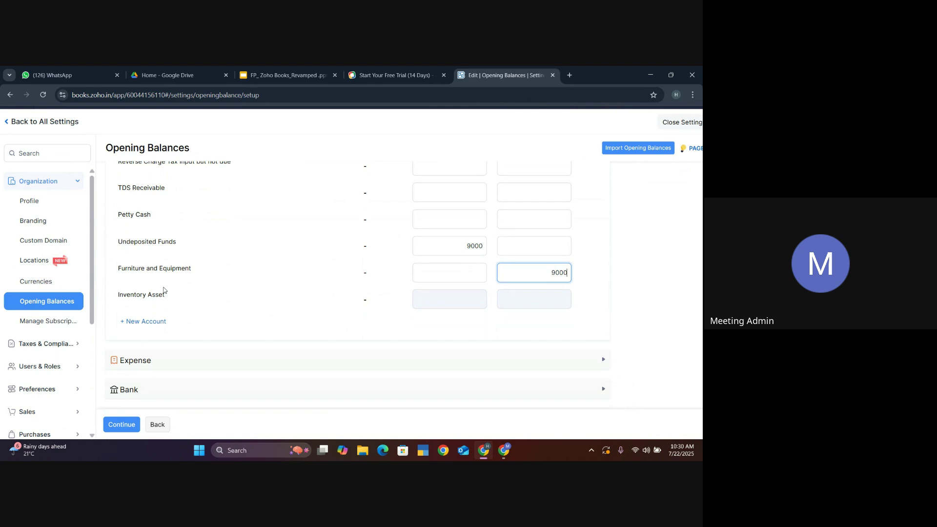
{"action": "scroll", "coordinate": [164, 290], "scroll_direction": "up", "scroll_amount": 2}
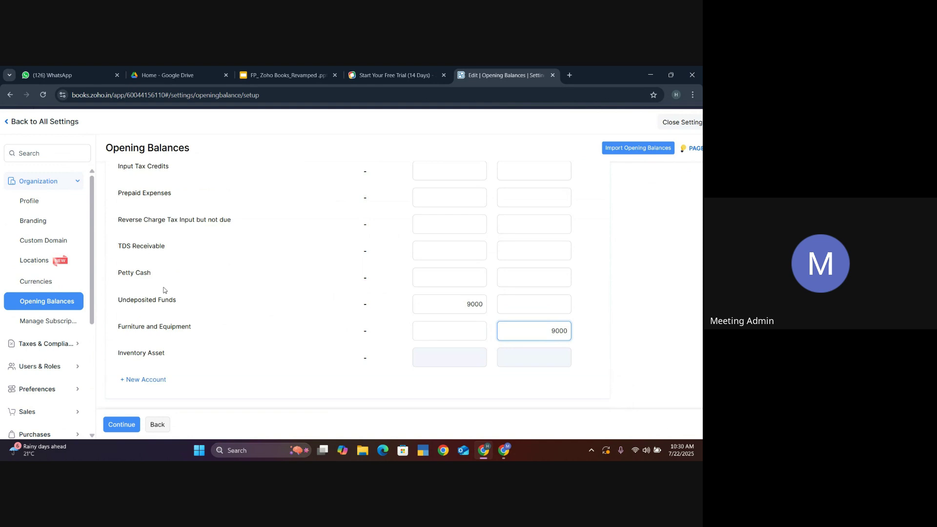
{"action": "scroll", "coordinate": [156, 277], "scroll_direction": "up", "scroll_amount": 4}
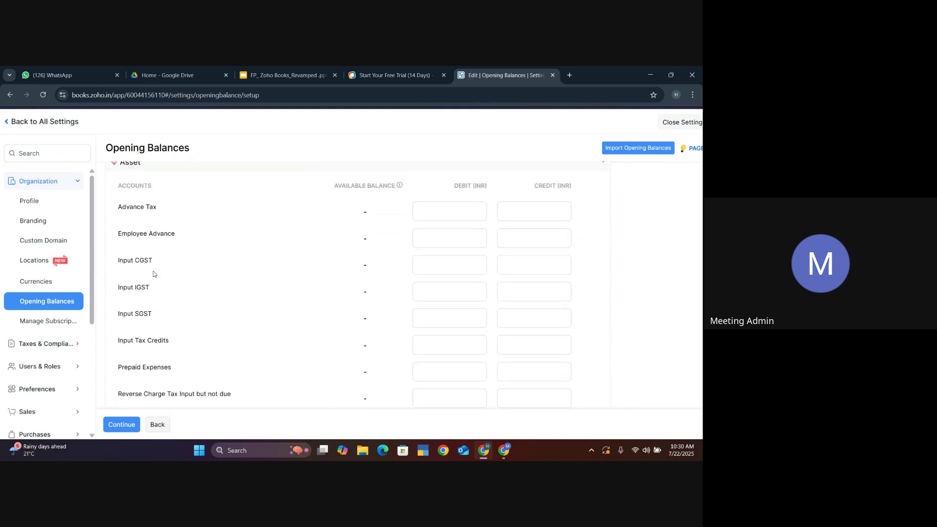
{"action": "scroll", "coordinate": [153, 274], "scroll_direction": "down", "scroll_amount": 5}
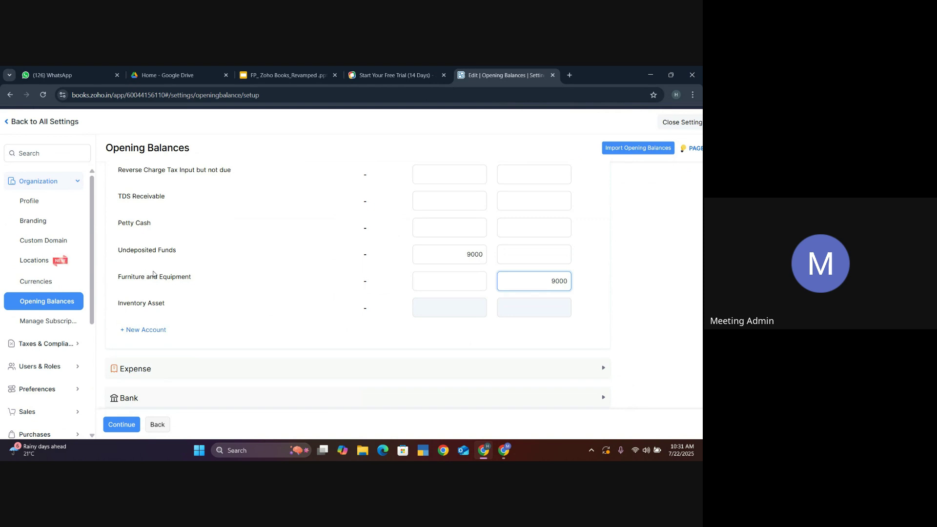
{"action": "scroll", "coordinate": [175, 230], "scroll_direction": "up", "scroll_amount": 8}
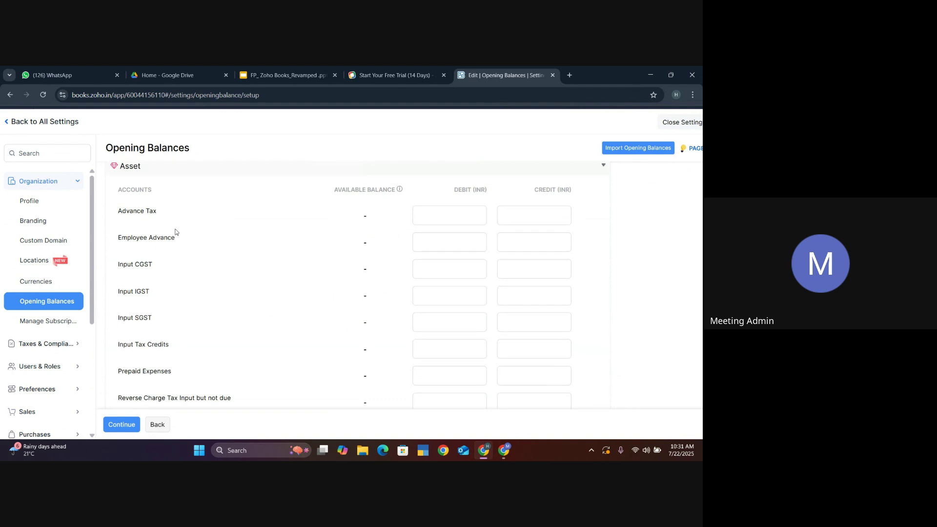
{"action": "scroll", "coordinate": [176, 231], "scroll_direction": "down", "scroll_amount": 4}
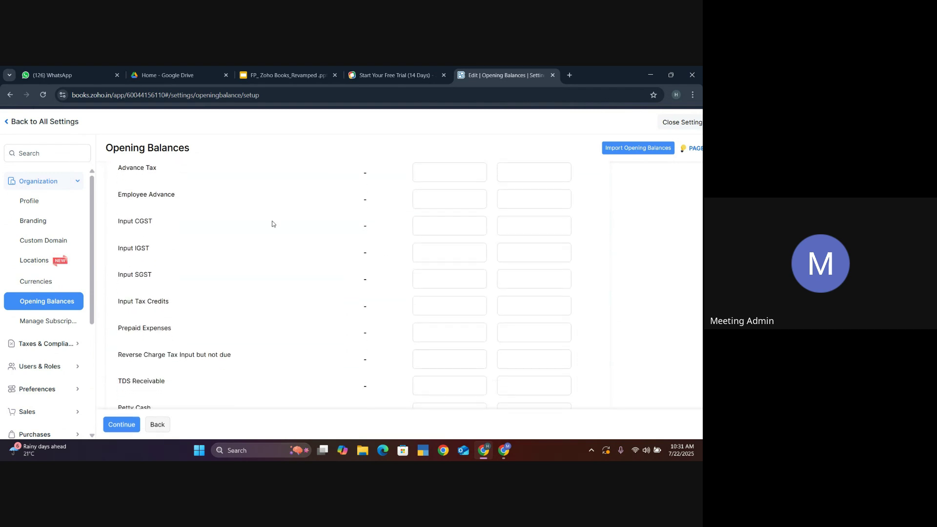
{"action": "scroll", "coordinate": [451, 303], "scroll_direction": "up", "scroll_amount": 4}
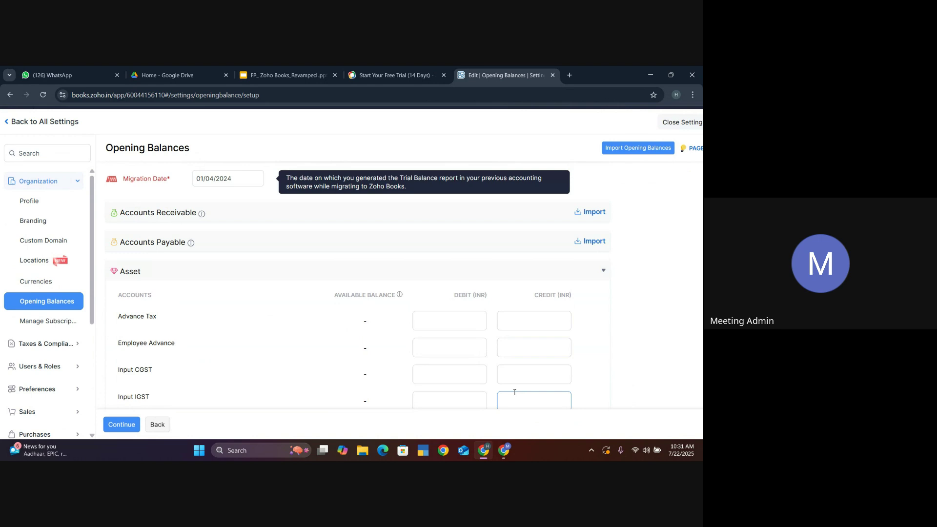
{"action": "scroll", "coordinate": [514, 393], "scroll_direction": "down", "scroll_amount": 4}
{"action": "scroll", "coordinate": [515, 392], "scroll_direction": "down", "scroll_amount": 3}
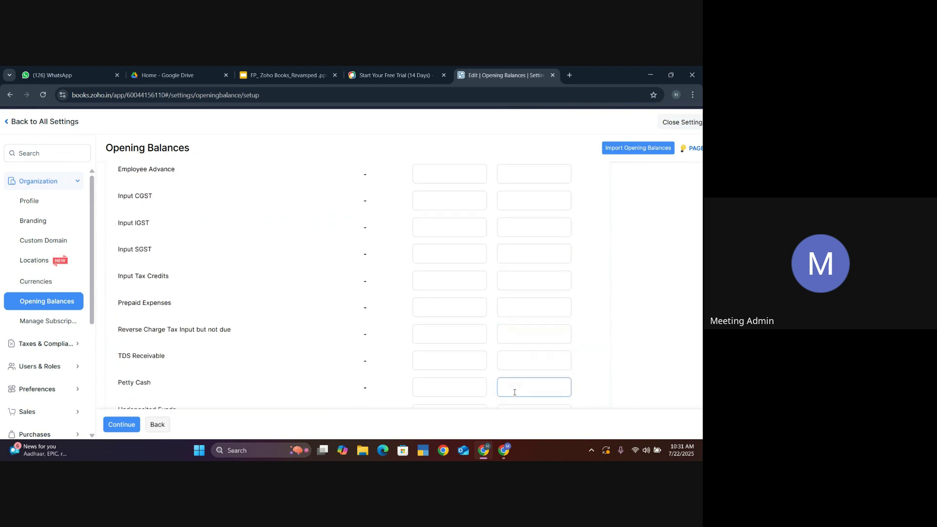
{"action": "scroll", "coordinate": [514, 392], "scroll_direction": "down", "scroll_amount": 2}
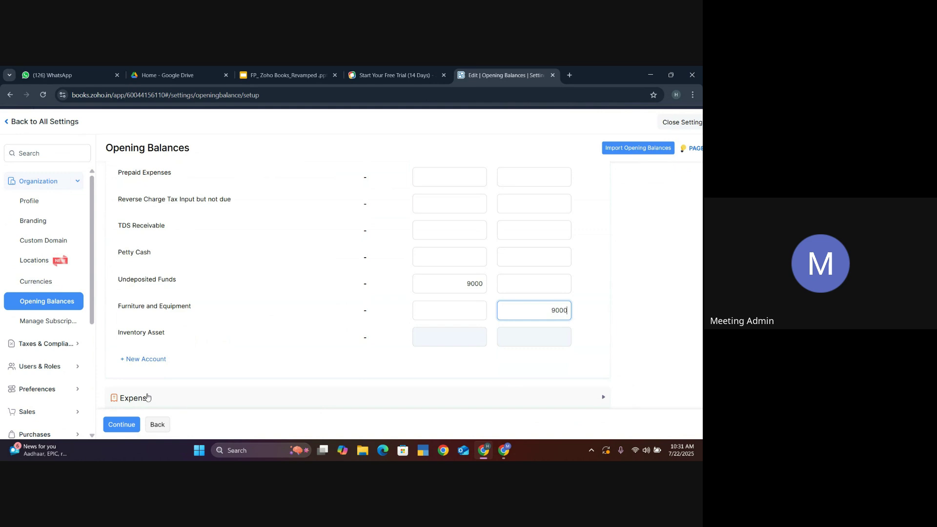
- Add and save a new account named MACHINERY with type Other Current Asset
{"action": "left_click", "coordinate": [151, 359]}
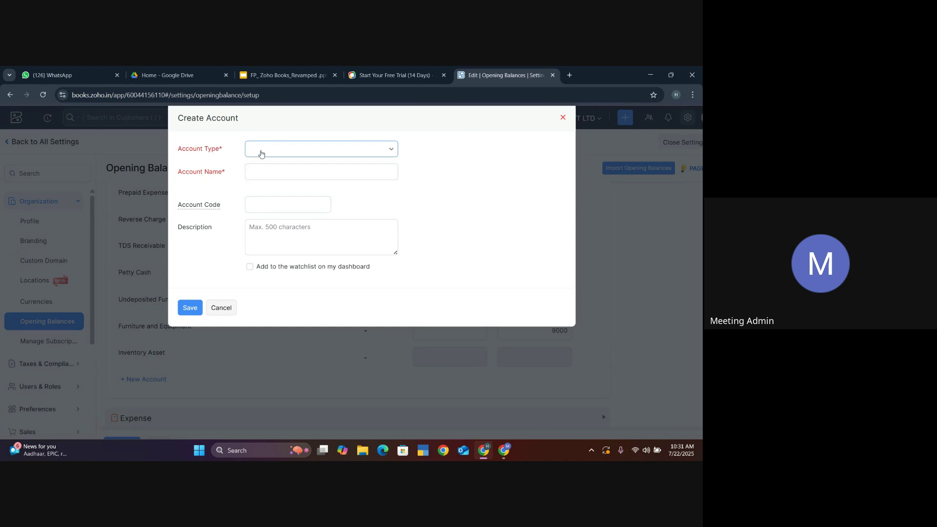
{"action": "left_click", "coordinate": [261, 154]}
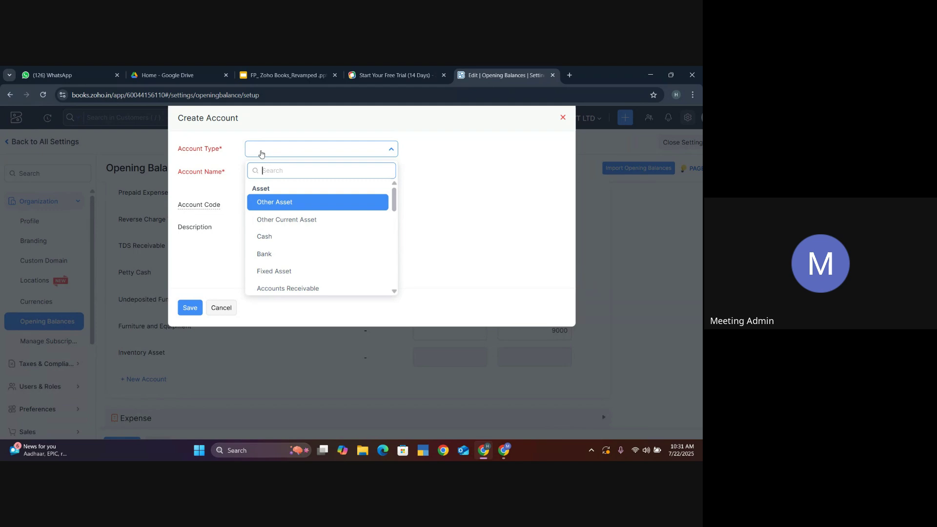
{"action": "type", "text": "O"}
{"action": "key", "text": "Down"}
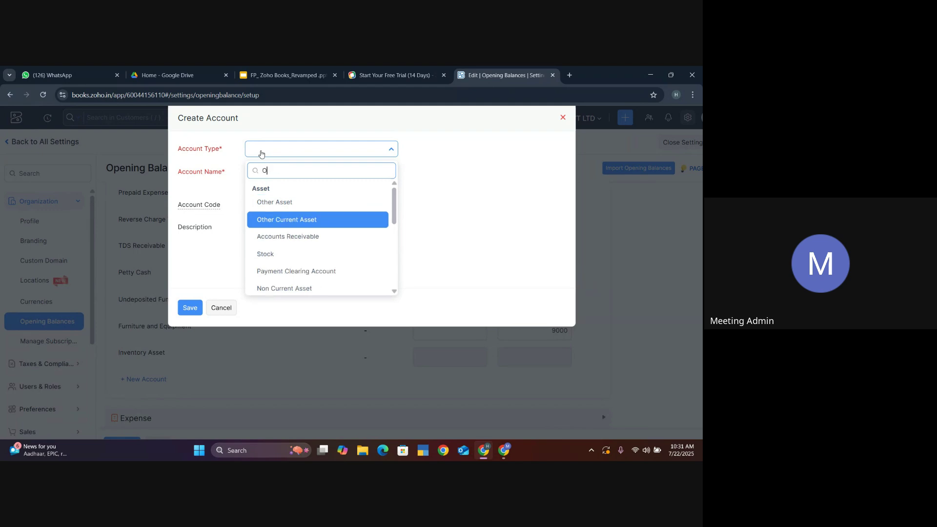
{"action": "key", "text": "Return"}
{"action": "left_click", "coordinate": [266, 173]}
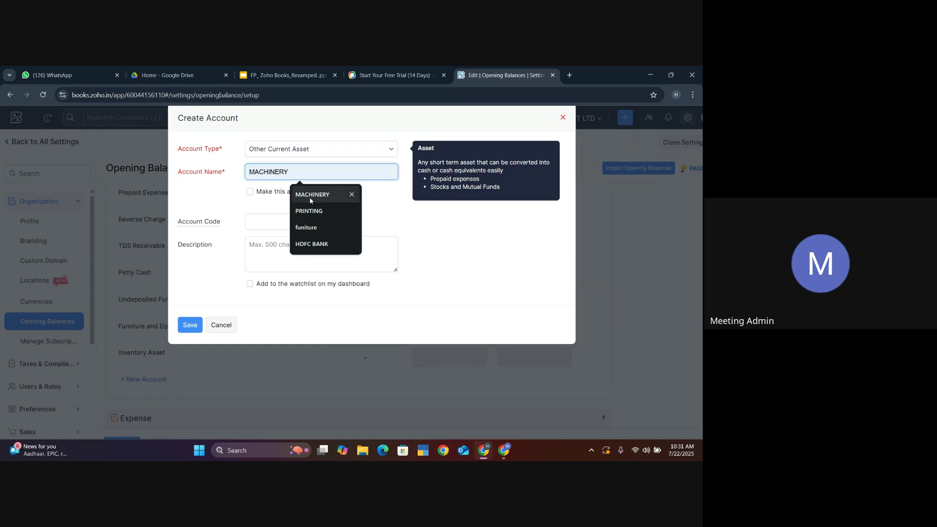
{"action": "left_click", "coordinate": [310, 198]}
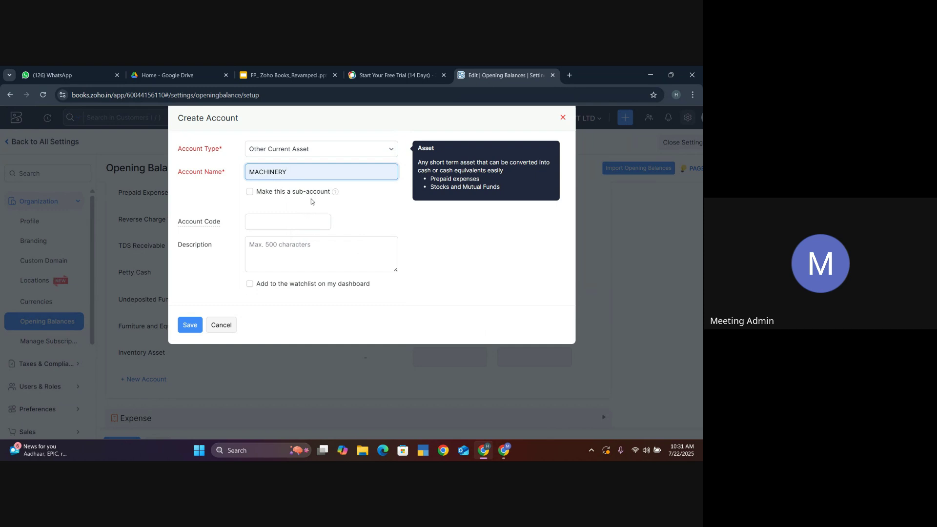
{"action": "left_click", "coordinate": [190, 324]}
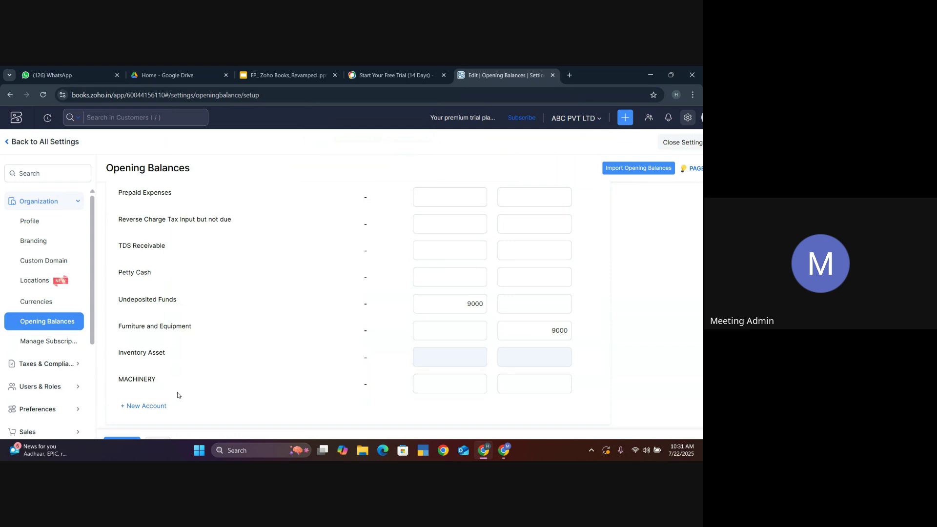
- Enter 10000 as the MACHINERY debit and expand the Liability accounts
{"action": "left_click", "coordinate": [427, 386]}
{"action": "type", "text": "10000"}
{"action": "scroll", "coordinate": [442, 397], "scroll_direction": "down", "scroll_amount": 1}
{"action": "scroll", "coordinate": [445, 393], "scroll_direction": "down", "scroll_amount": 2}
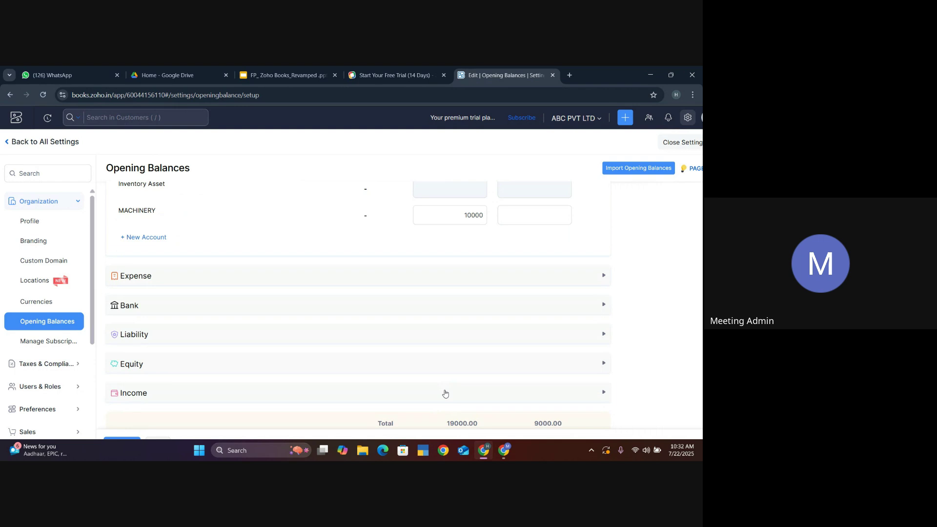
{"action": "left_click", "coordinate": [262, 335]}
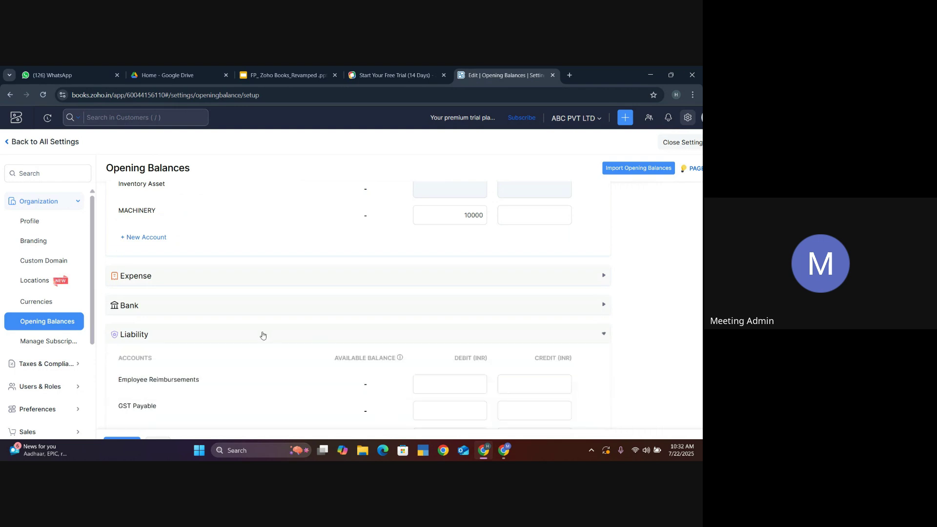
{"action": "scroll", "coordinate": [263, 380], "scroll_direction": "down", "scroll_amount": 3}
{"action": "scroll", "coordinate": [263, 381], "scroll_direction": "down", "scroll_amount": 3}
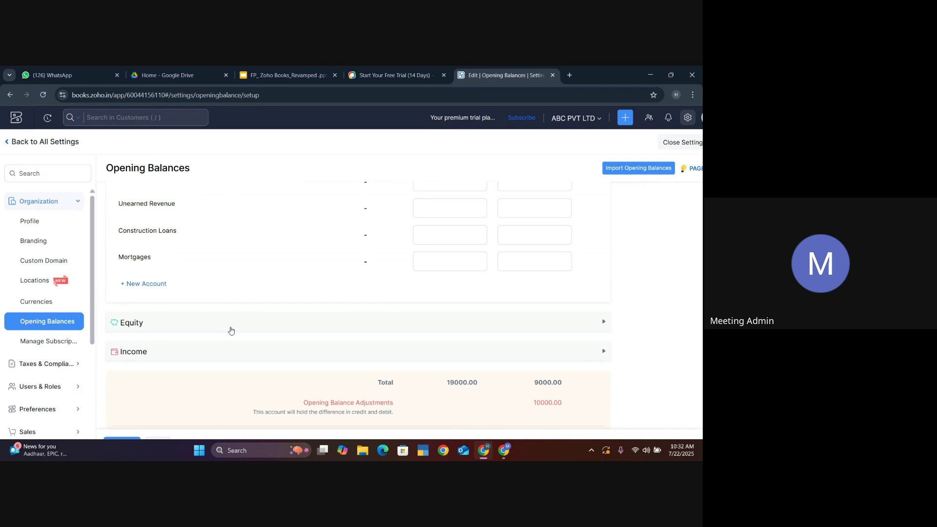
- Expand Equity, step through the Owner's Equity debit and credit fields, and review the totals
{"action": "left_click", "coordinate": [604, 325]}
{"action": "scroll", "coordinate": [477, 379], "scroll_direction": "down", "scroll_amount": 3}
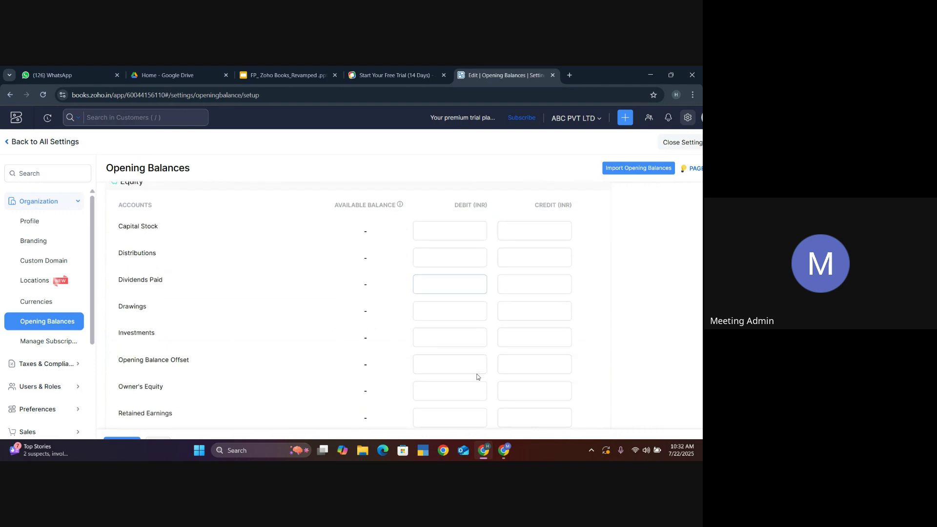
{"action": "scroll", "coordinate": [477, 377], "scroll_direction": "down", "scroll_amount": 3}
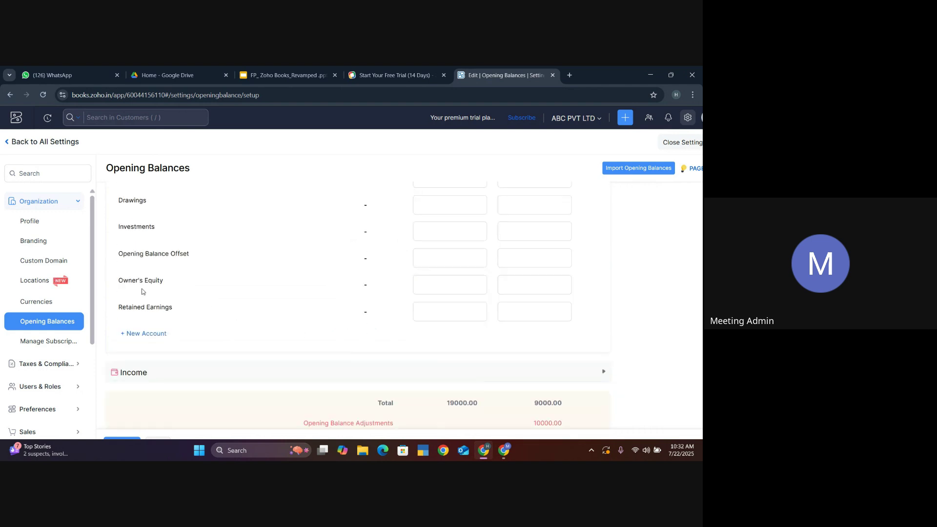
{"action": "left_click", "coordinate": [440, 277]}
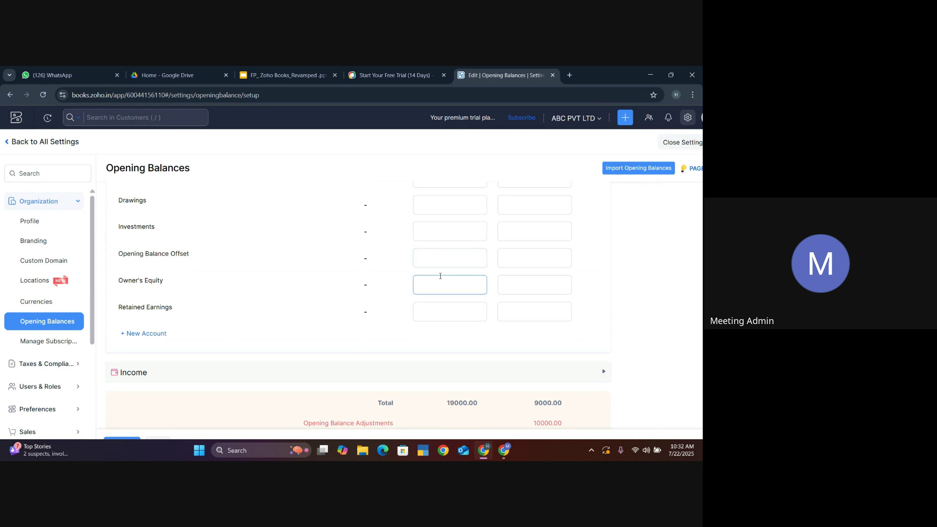
{"action": "left_click", "coordinate": [548, 284]}
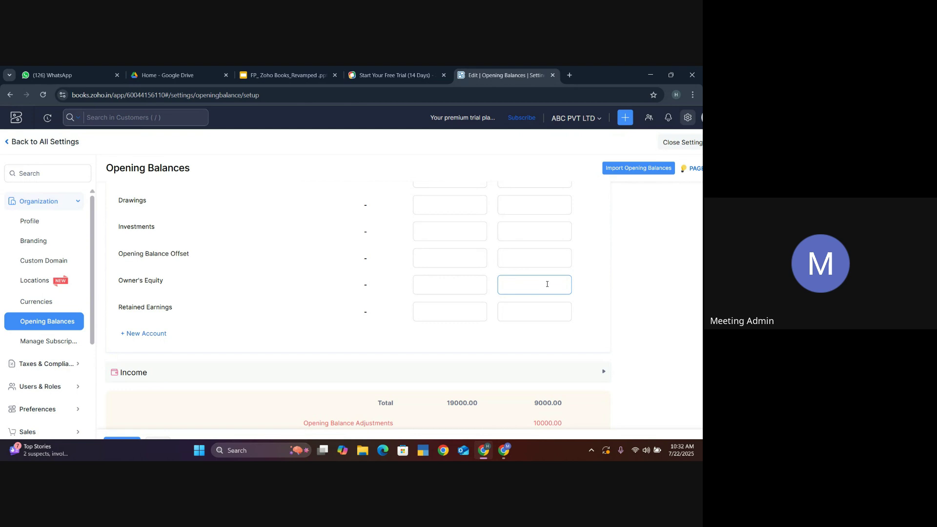
{"action": "left_click", "coordinate": [440, 285]}
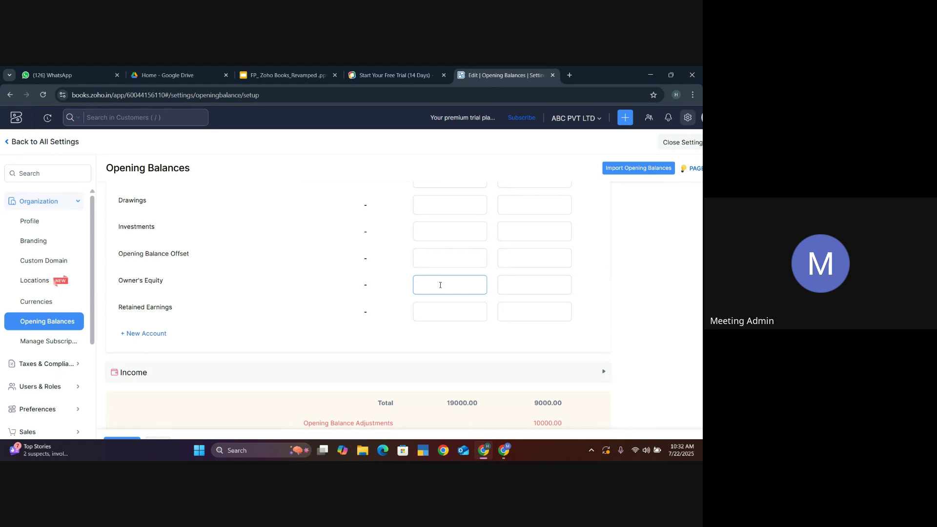
{"action": "scroll", "coordinate": [441, 285], "scroll_direction": "up", "scroll_amount": 4}
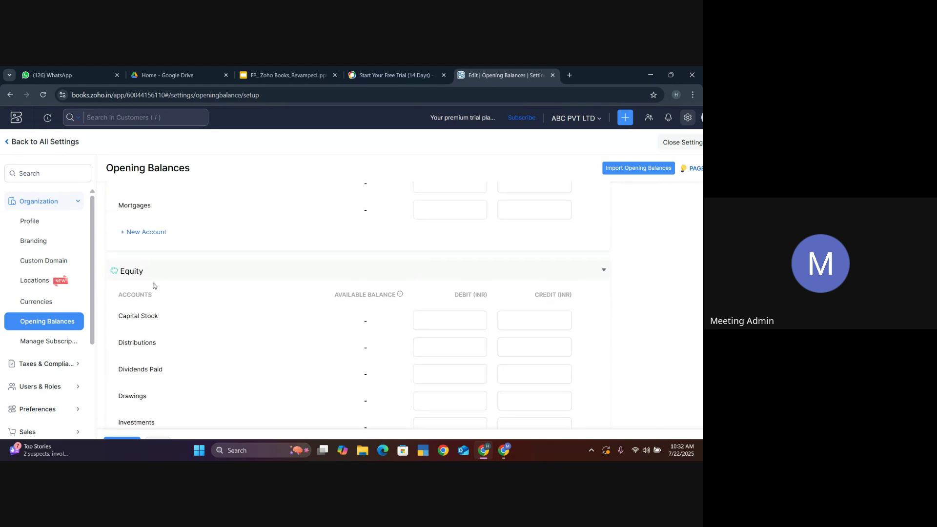
{"action": "scroll", "coordinate": [297, 341], "scroll_direction": "down", "scroll_amount": 4}
{"action": "key", "text": "Tab"}
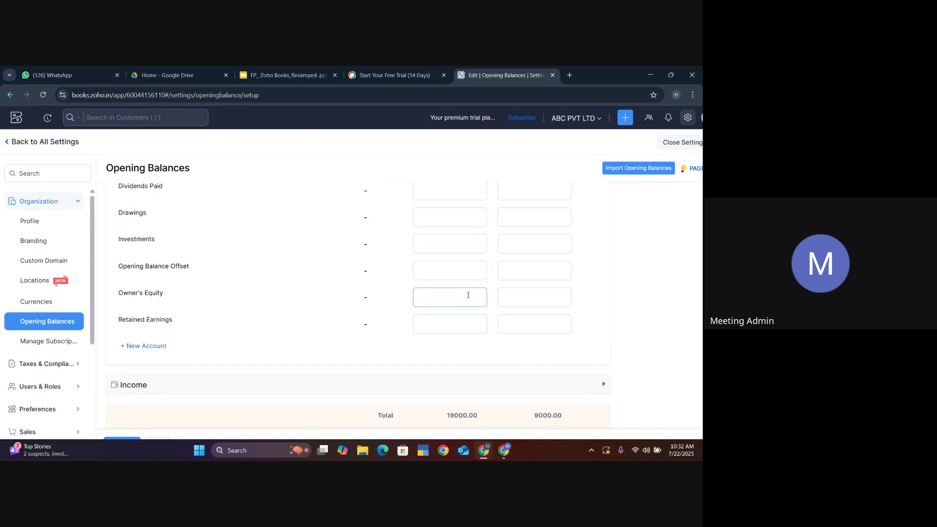
{"action": "scroll", "coordinate": [451, 295], "scroll_direction": "down", "scroll_amount": 3}
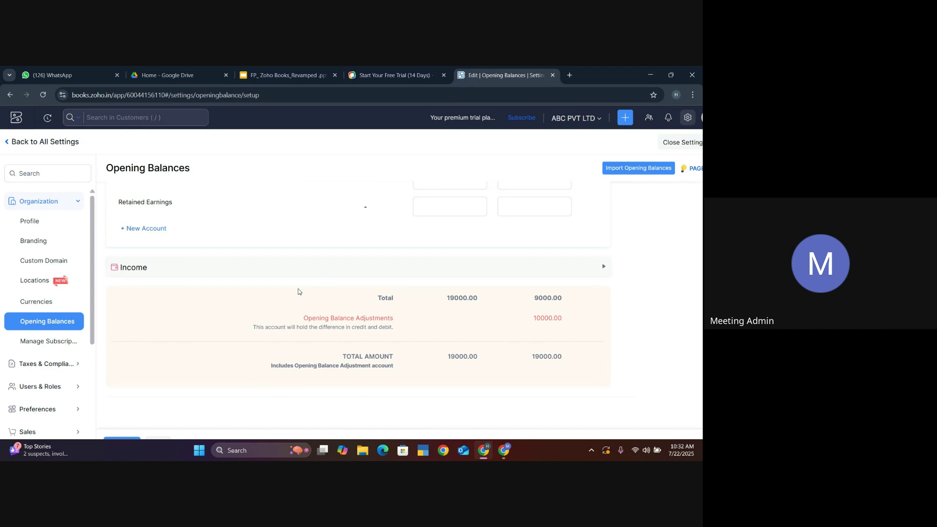
{"action": "scroll", "coordinate": [299, 292], "scroll_direction": "down", "scroll_amount": 1}
{"action": "scroll", "coordinate": [298, 291], "scroll_direction": "up", "scroll_amount": 1}
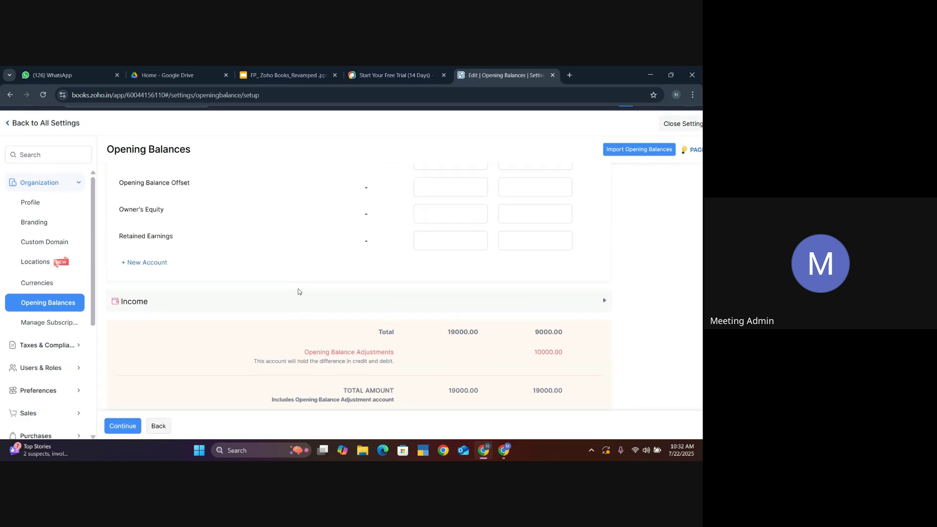
{"action": "scroll", "coordinate": [299, 291], "scroll_direction": "down", "scroll_amount": 1}
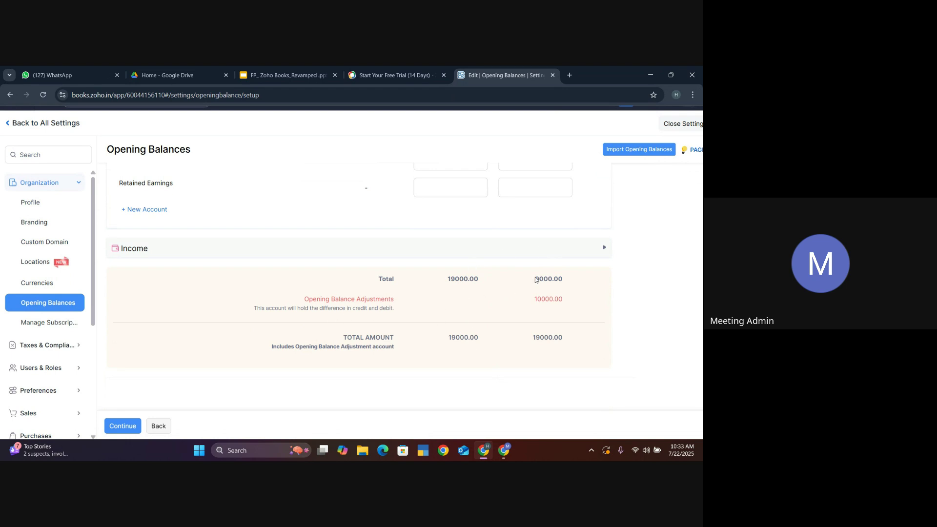
{"action": "scroll", "coordinate": [541, 274], "scroll_direction": "up", "scroll_amount": 6}
{"action": "scroll", "coordinate": [541, 275], "scroll_direction": "down", "scroll_amount": 6}
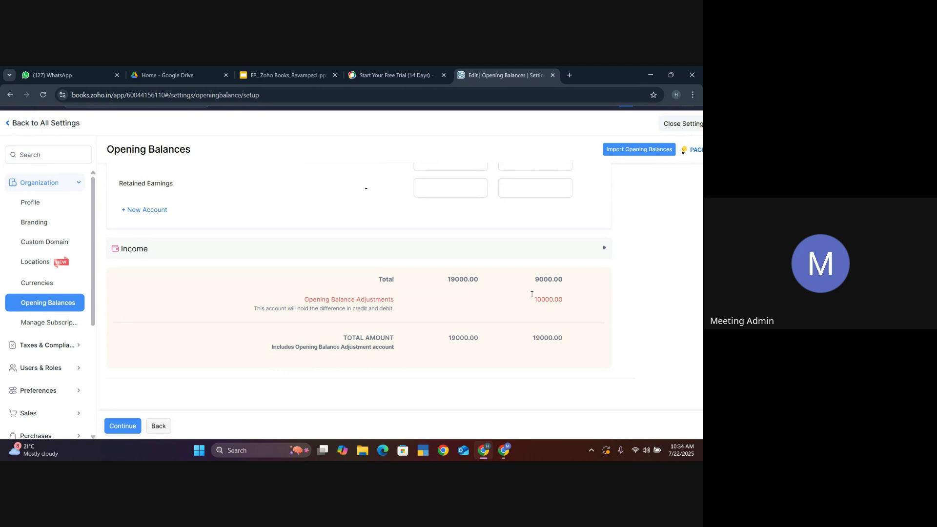
- Save the opening balances, letting the 10000.00 difference go to Opening Balance Adjustments
{"action": "left_click", "coordinate": [123, 426]}
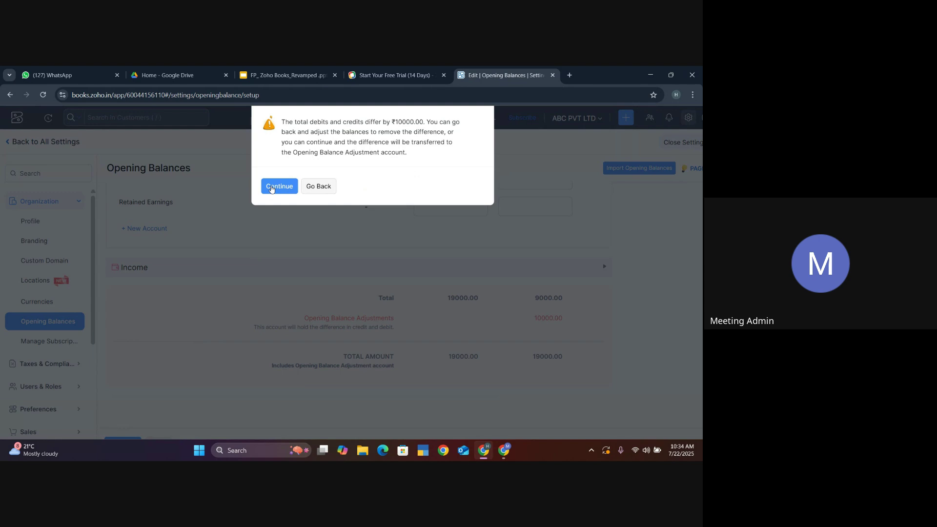
{"action": "left_click", "coordinate": [271, 188]}
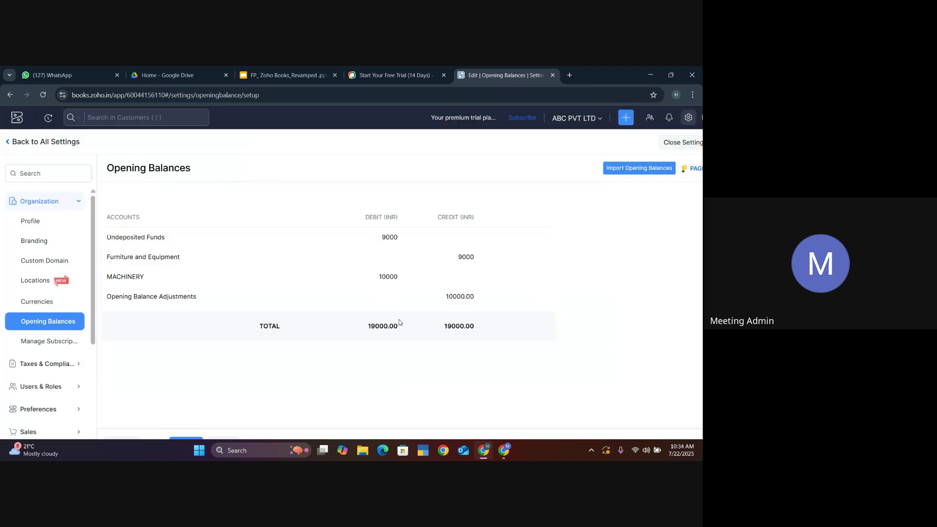
{"action": "scroll", "coordinate": [403, 327], "scroll_direction": "down", "scroll_amount": 1}
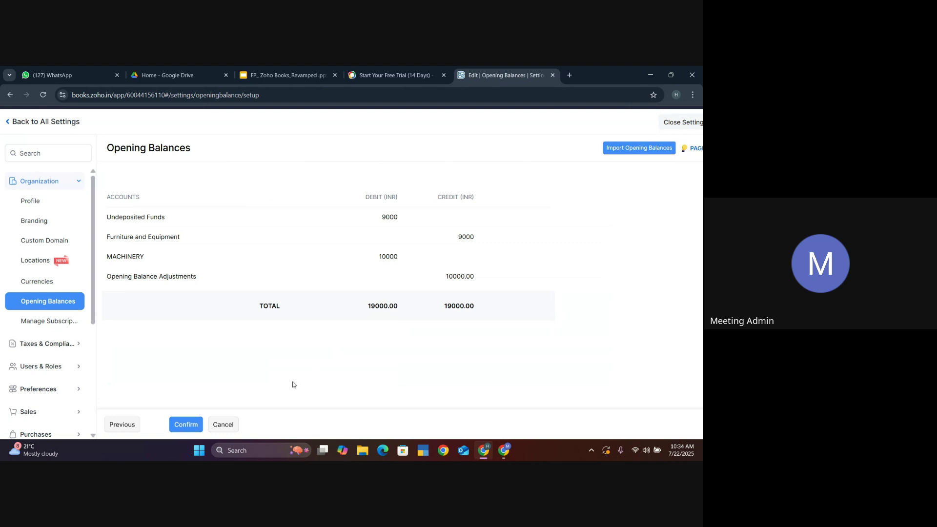
{"action": "left_click", "coordinate": [185, 425]}
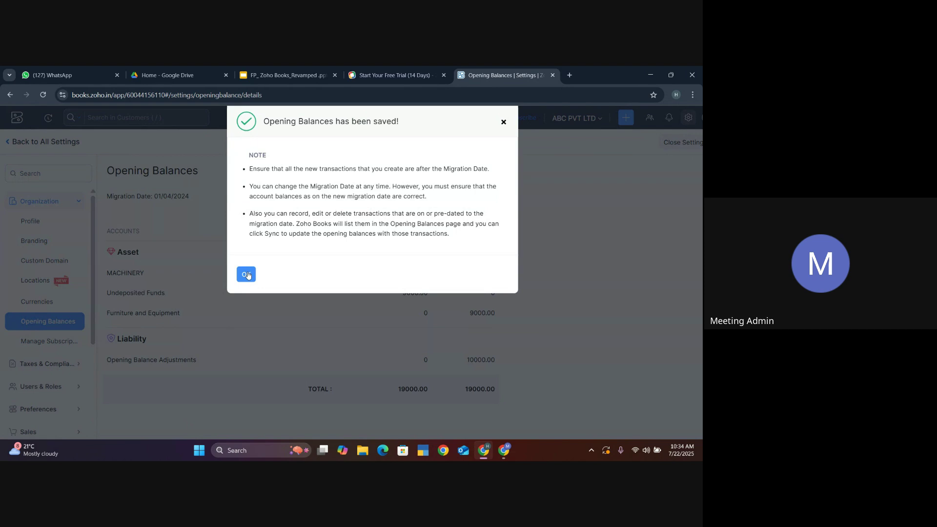
{"action": "left_click", "coordinate": [246, 274]}
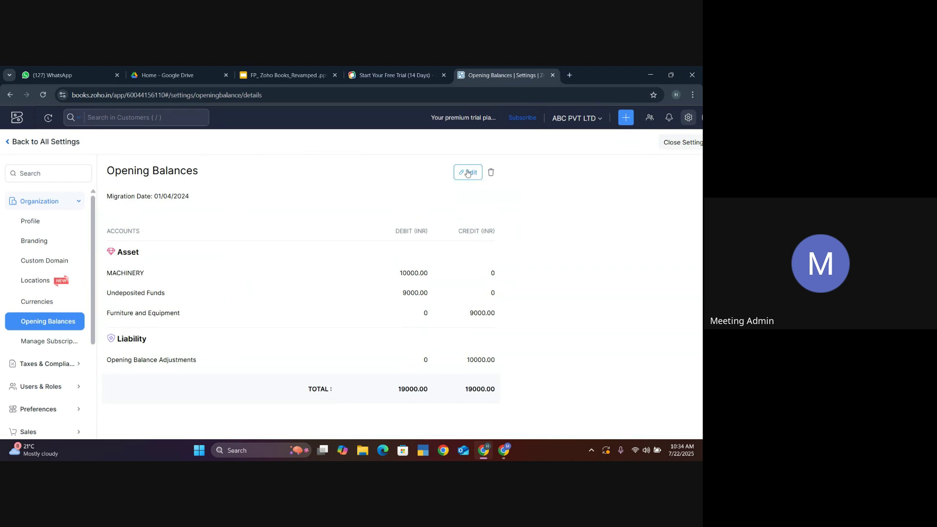
- Edit the saved balances, expand Equity, and continue past the ₹10000.00 difference warning
{"action": "left_click", "coordinate": [467, 173]}
{"action": "scroll", "coordinate": [350, 333], "scroll_direction": "down", "scroll_amount": 2}
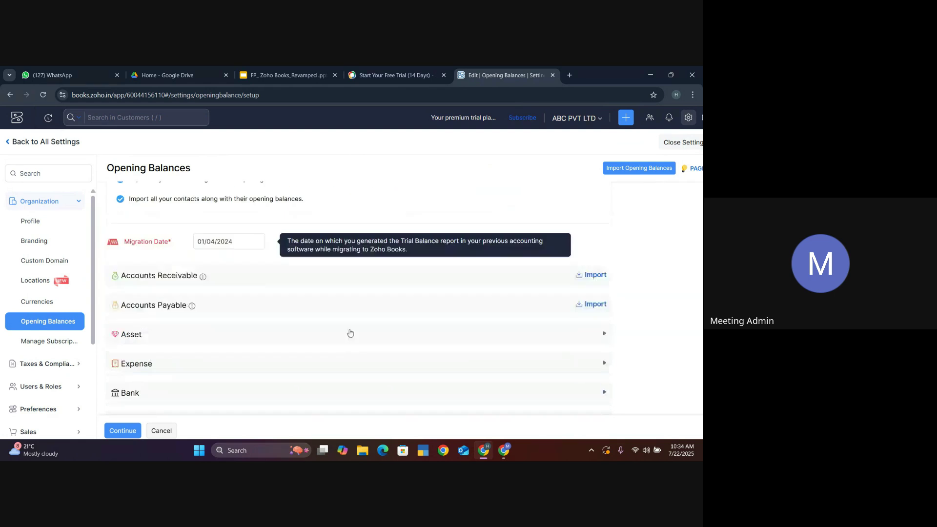
{"action": "scroll", "coordinate": [350, 333], "scroll_direction": "down", "scroll_amount": 5}
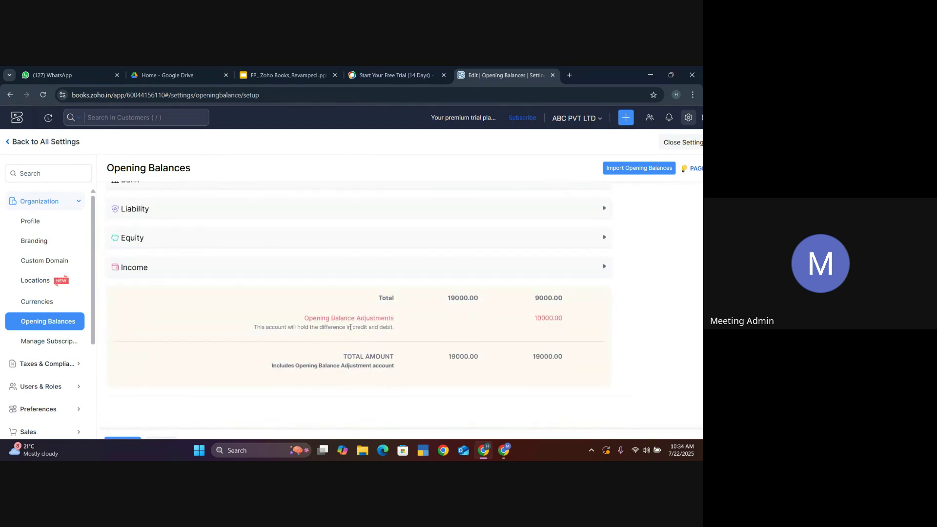
{"action": "scroll", "coordinate": [350, 327], "scroll_direction": "down", "scroll_amount": 1}
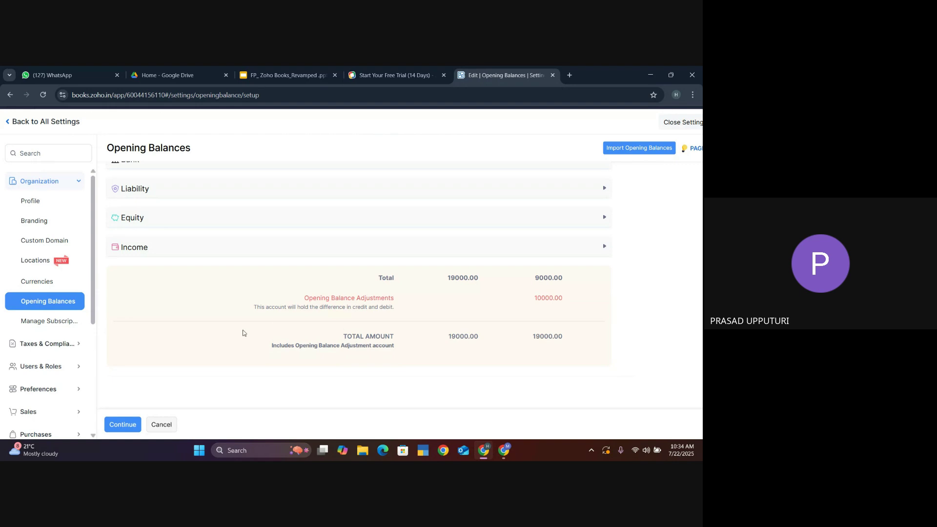
{"action": "scroll", "coordinate": [328, 252], "scroll_direction": "up", "scroll_amount": 1}
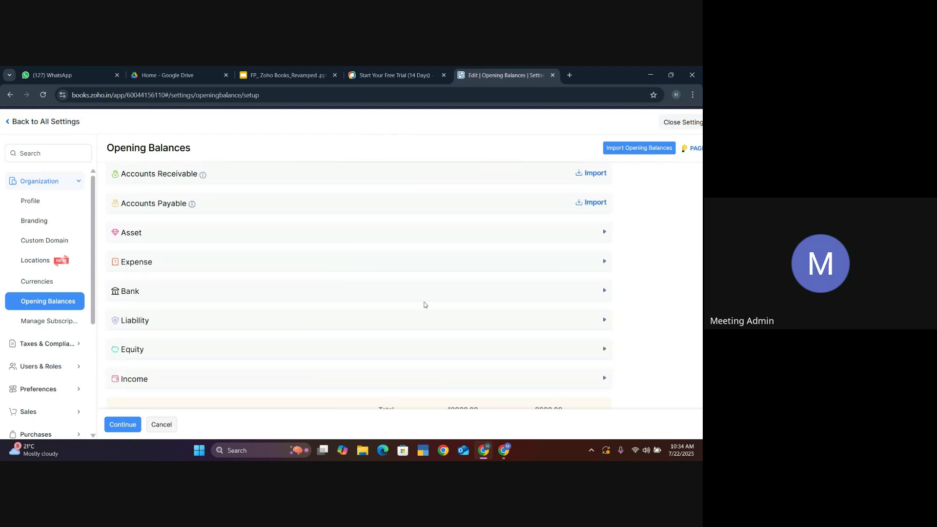
{"action": "scroll", "coordinate": [404, 350], "scroll_direction": "up", "scroll_amount": 3}
{"action": "scroll", "coordinate": [405, 349], "scroll_direction": "down", "scroll_amount": 10}
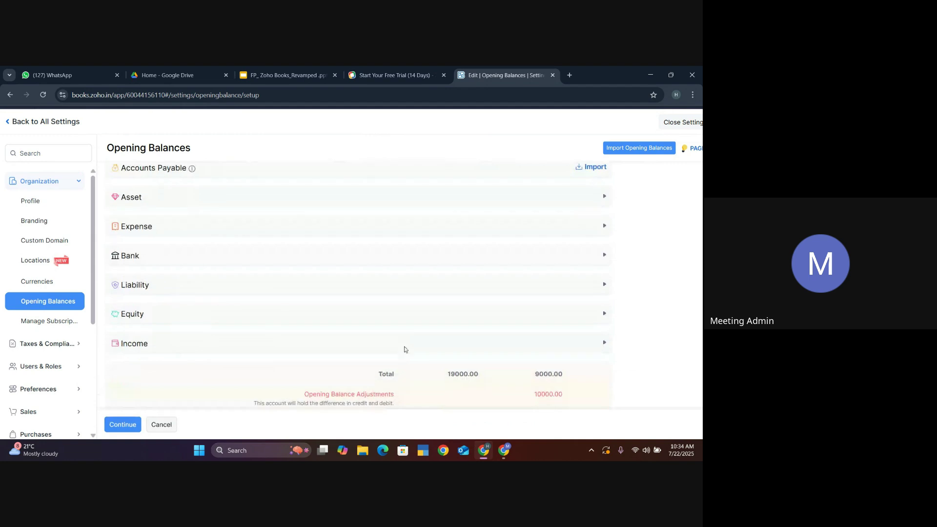
{"action": "left_click", "coordinate": [371, 270]}
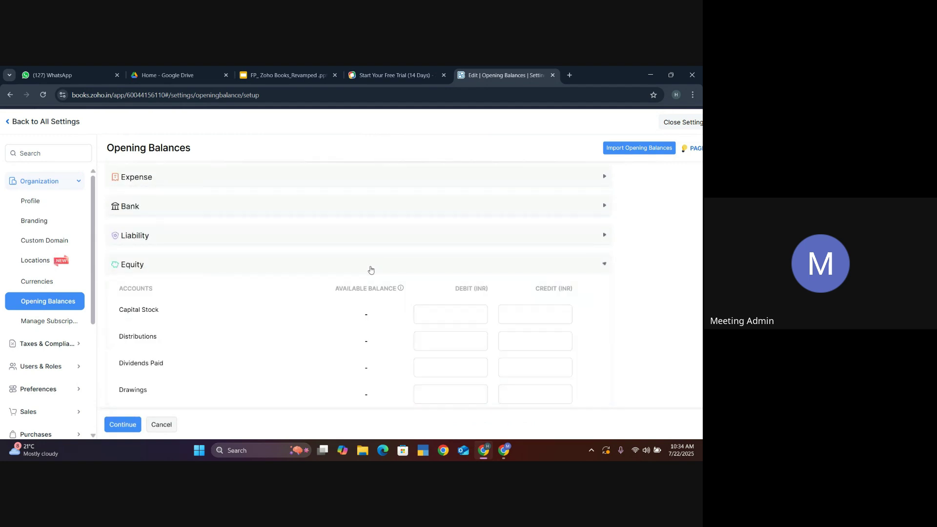
{"action": "scroll", "coordinate": [403, 361], "scroll_direction": "down", "scroll_amount": 5}
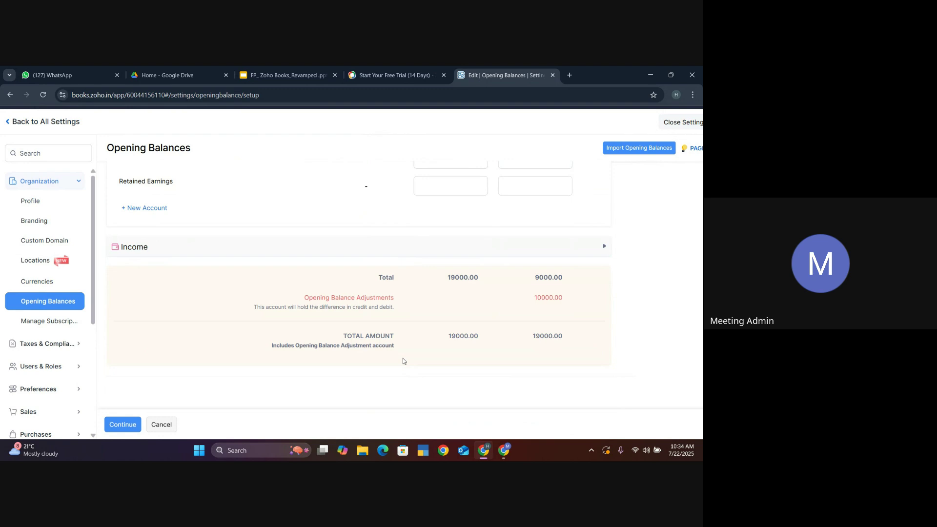
{"action": "left_click", "coordinate": [119, 428]}
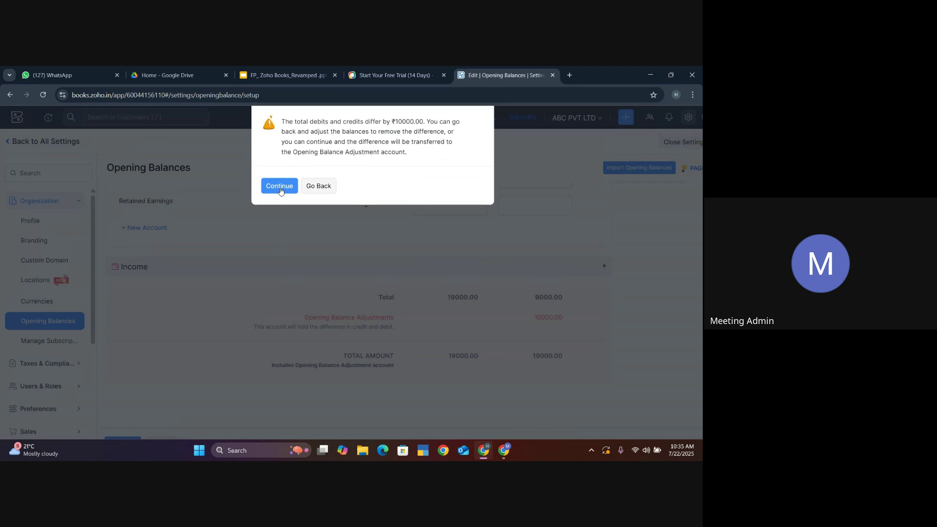
{"action": "left_click", "coordinate": [280, 187]}
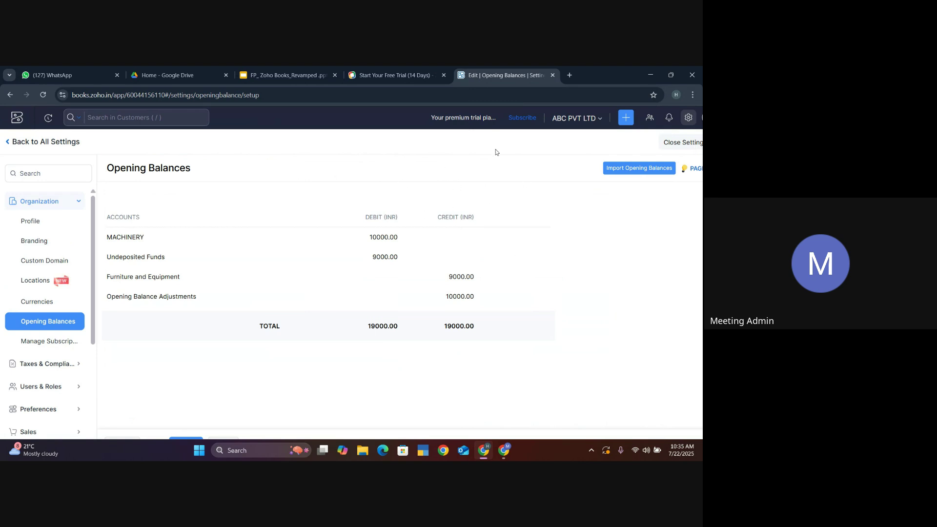
- Check the 19000.00 total debit, then reload the Opening Balances page
{"action": "double_click", "coordinate": [384, 326]}
{"action": "left_click", "coordinate": [260, 312]}
{"action": "left_click", "coordinate": [42, 95]}
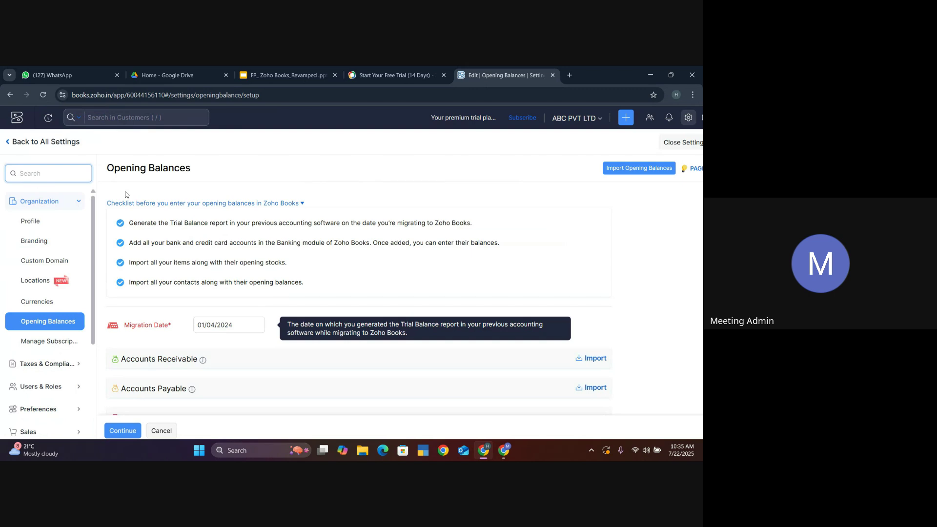
{"action": "scroll", "coordinate": [125, 194], "scroll_direction": "down", "scroll_amount": 6}
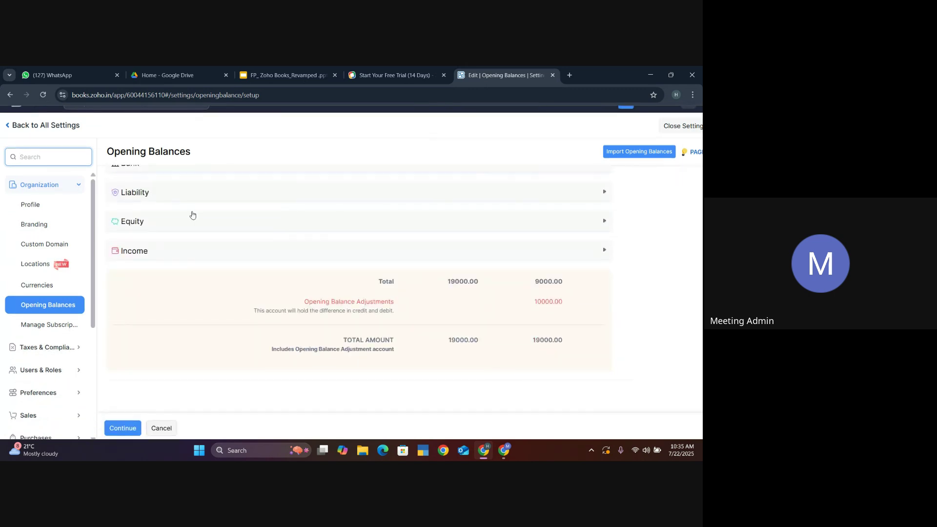
{"action": "scroll", "coordinate": [192, 213], "scroll_direction": "up", "scroll_amount": 3}
{"action": "scroll", "coordinate": [192, 213], "scroll_direction": "up", "scroll_amount": 2}
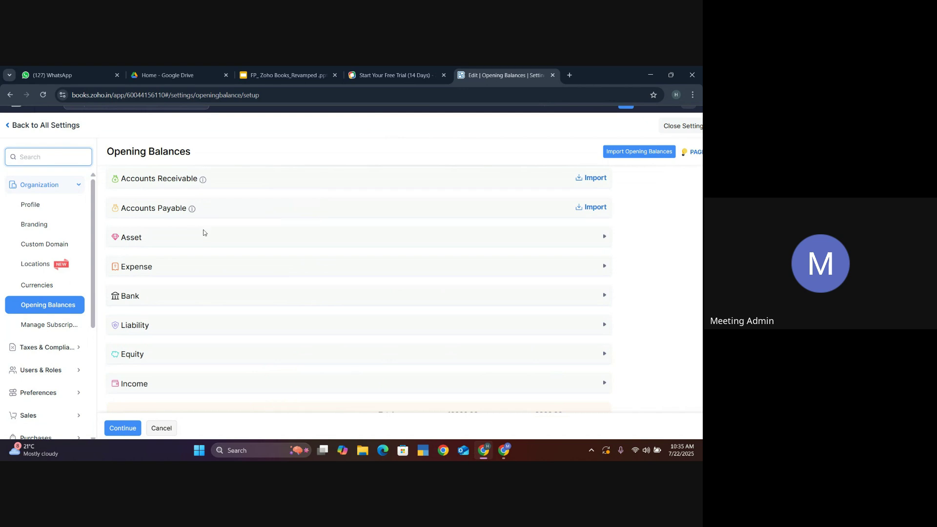
- Expand Asset and clear the Undeposited Funds debit amount
{"action": "left_click", "coordinate": [218, 243]}
{"action": "scroll", "coordinate": [378, 349], "scroll_direction": "down", "scroll_amount": 4}
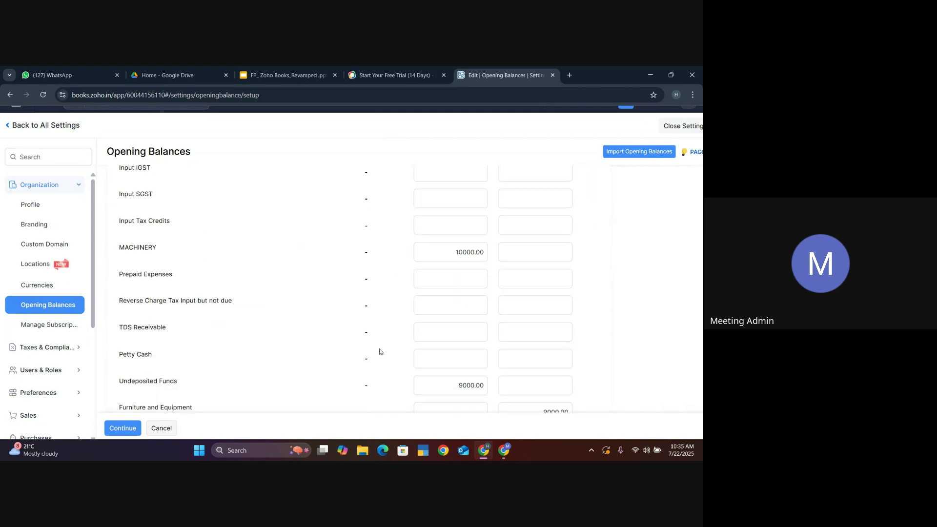
{"action": "left_click", "coordinate": [476, 371]}
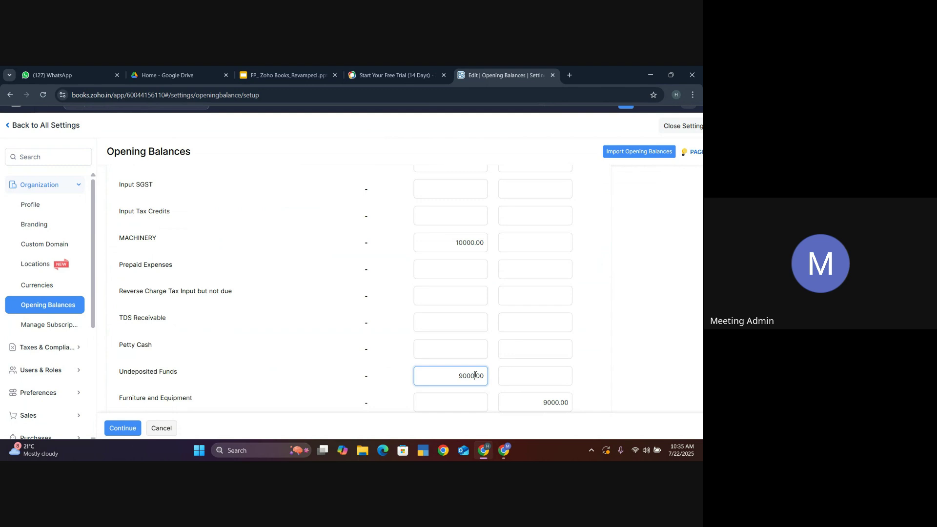
{"action": "key", "text": "BackSpace"}
{"action": "key", "text": "BackSpace"}
{"action": "key", "text": "BackSpace"}
{"action": "key", "text": "BackSpace"}
{"action": "key", "text": "BackSpace"}
{"action": "type", "text": "."}
{"action": "key", "text": "BackSpace"}
{"action": "key", "text": "BackSpace"}
{"action": "key", "text": "BackSpace"}
{"action": "scroll", "coordinate": [517, 349], "scroll_direction": "down", "scroll_amount": 10}
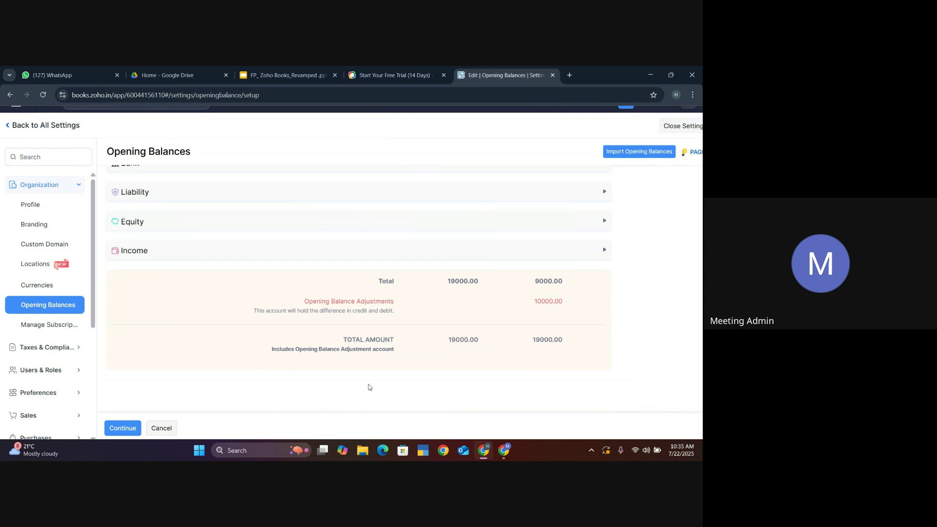
- Save the 01/04/2024 opening balances, moving the difference to adjustments, then view the saved 19000.00 totals
{"action": "left_click", "coordinate": [136, 429]}
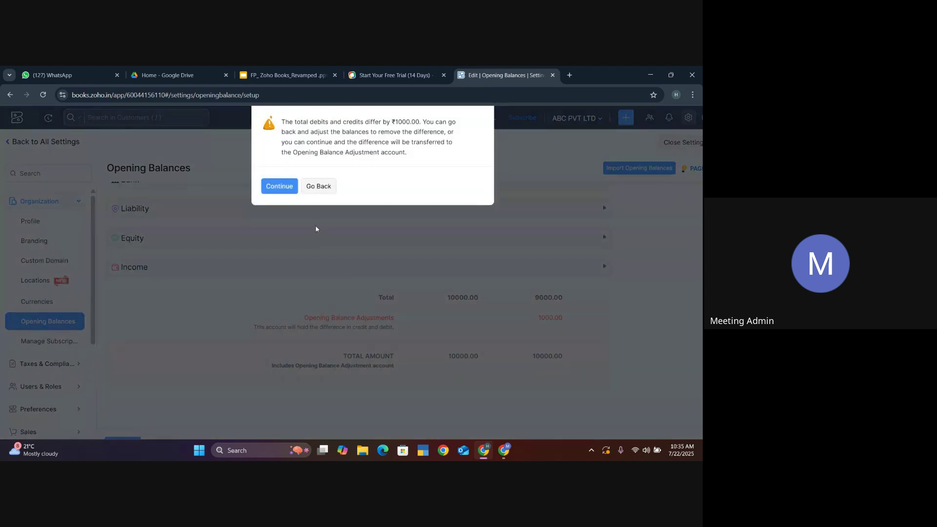
{"action": "left_click", "coordinate": [280, 187]}
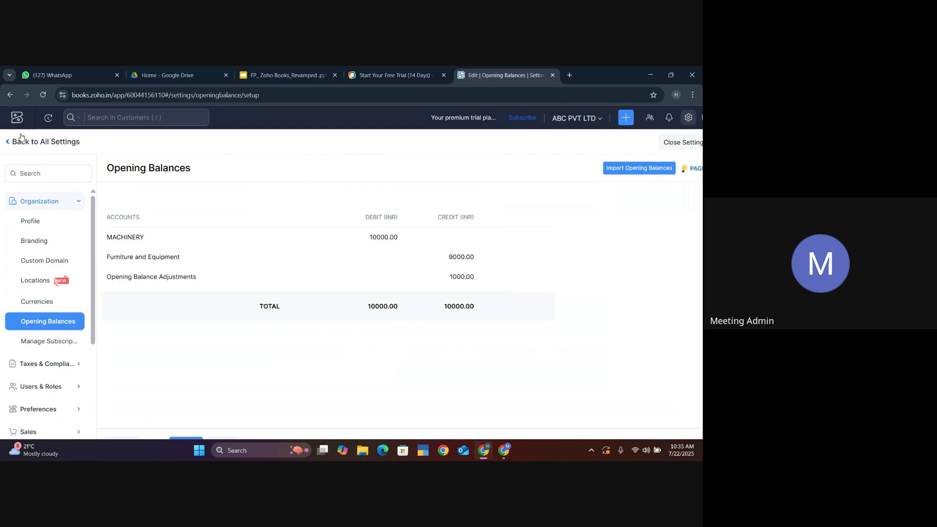
{"action": "left_click", "coordinate": [9, 96]}
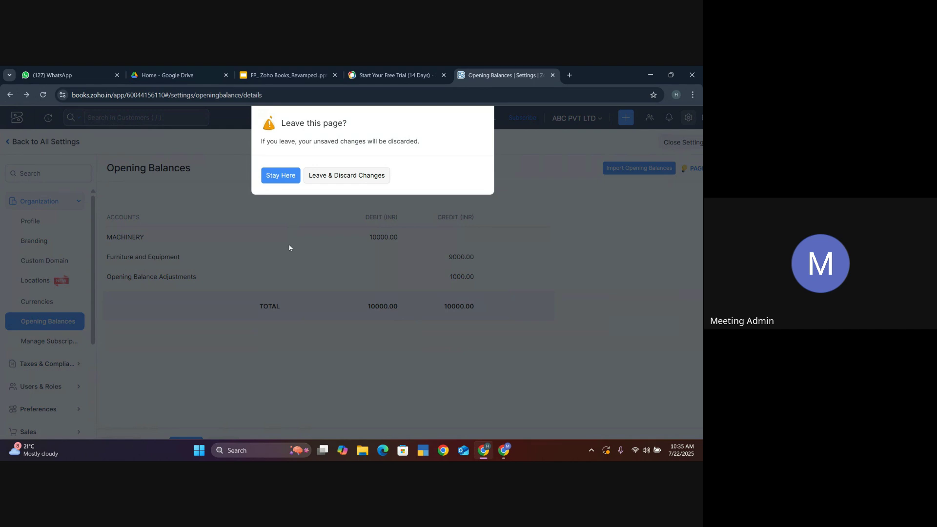
{"action": "left_click", "coordinate": [326, 180]}
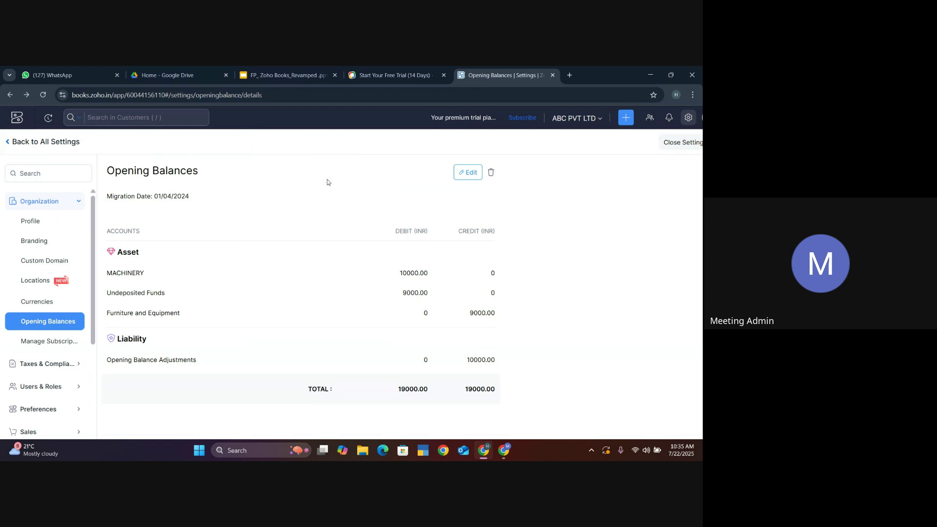
- Delete the entered opening balances and close Settings to reach the empty All Invoices page
{"action": "left_click", "coordinate": [491, 175]}
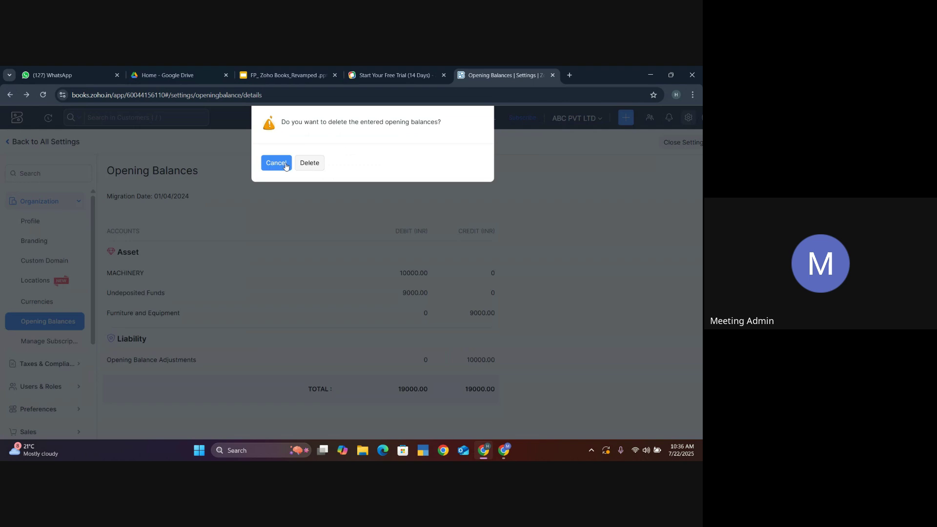
{"action": "left_click", "coordinate": [312, 163]}
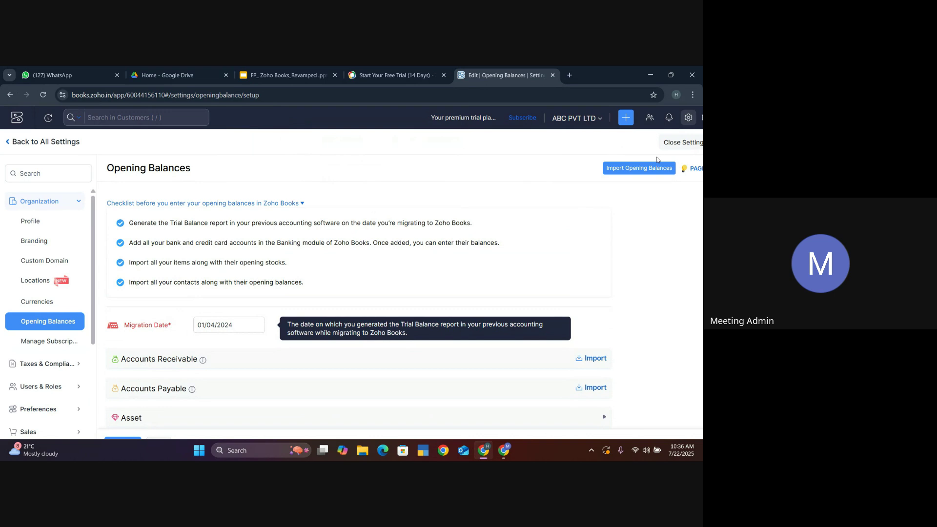
{"action": "right_click", "coordinate": [683, 142]}
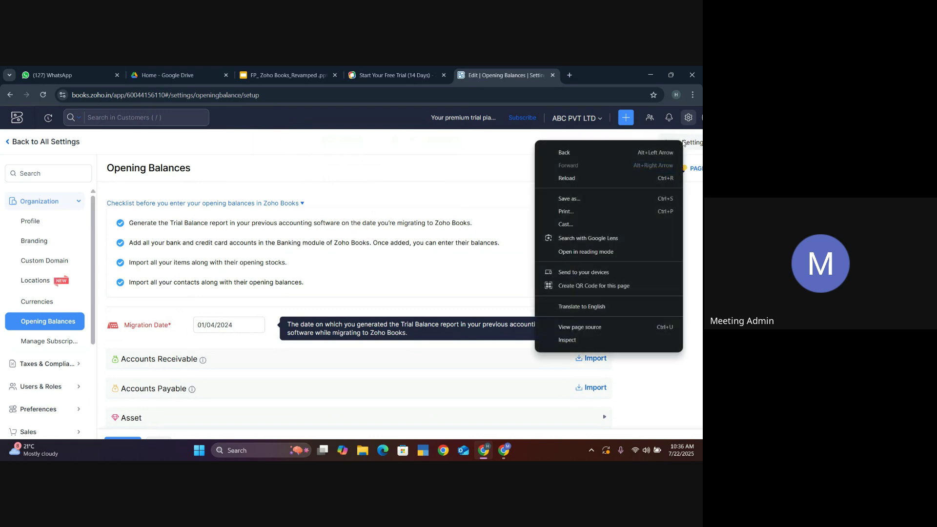
{"action": "left_click", "coordinate": [422, 264]}
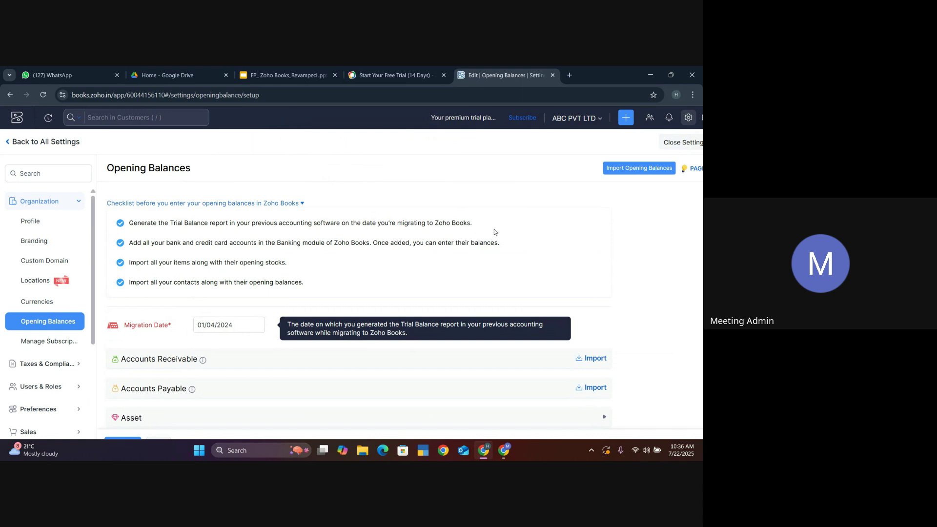
{"action": "scroll", "coordinate": [526, 244], "scroll_direction": "down", "scroll_amount": 2}
{"action": "scroll", "coordinate": [526, 244], "scroll_direction": "up", "scroll_amount": 2}
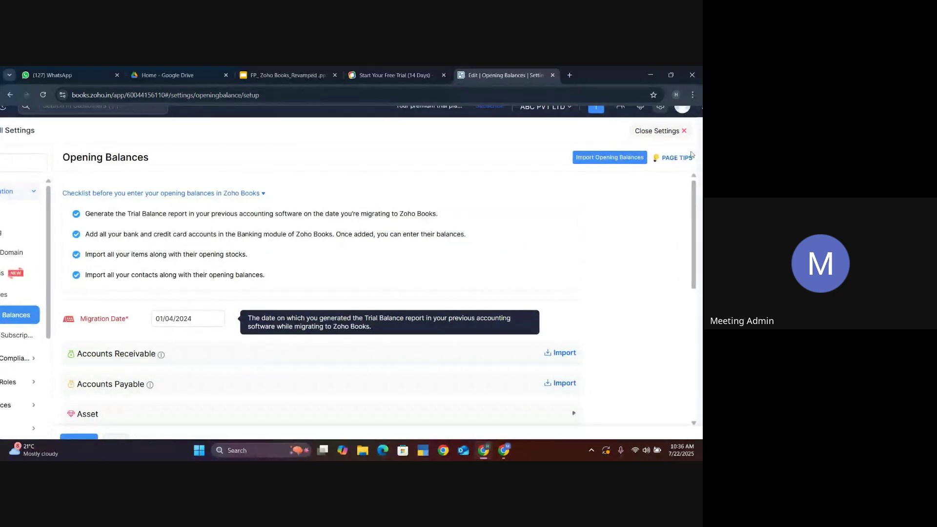
{"action": "left_click", "coordinate": [685, 131]}
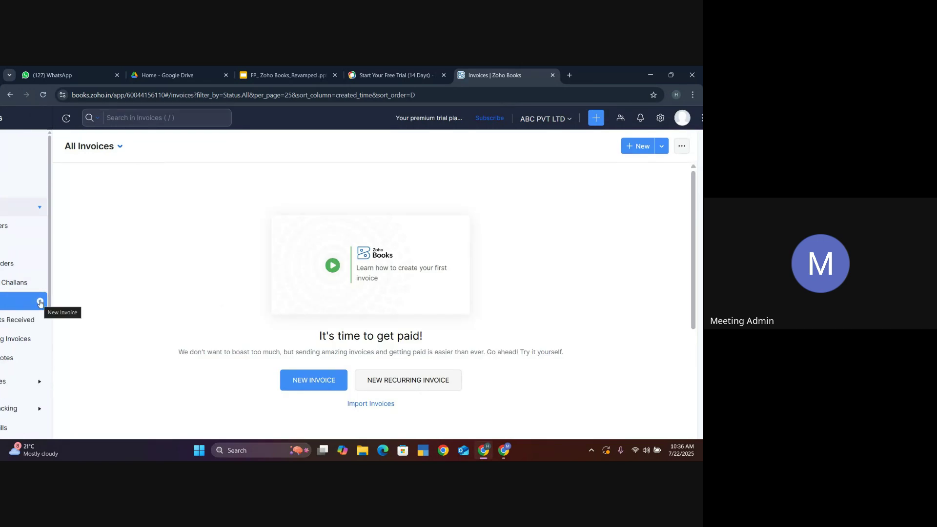
- Go to the Home dashboard showing ₹0.00 receivables and payables
{"action": "scroll", "coordinate": [104, 315], "scroll_direction": "down", "scroll_amount": 2}
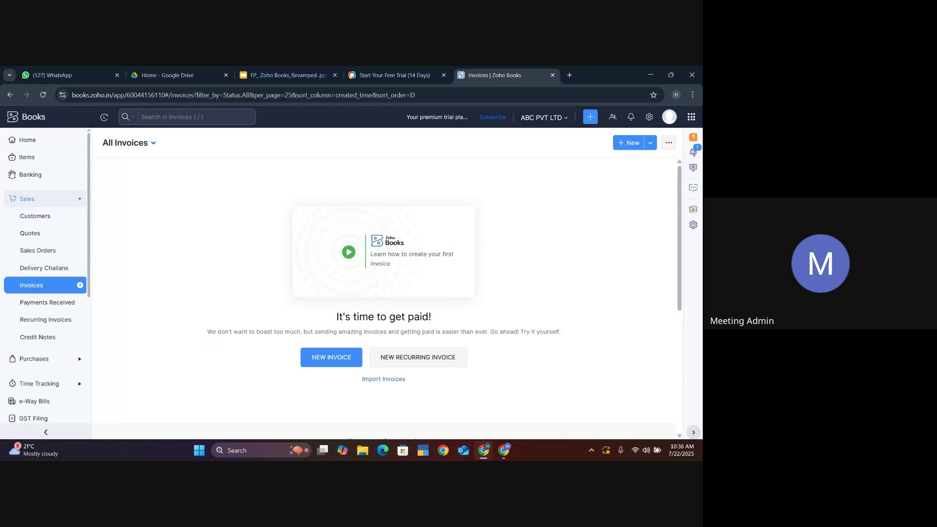
{"action": "left_click", "coordinate": [30, 142]}
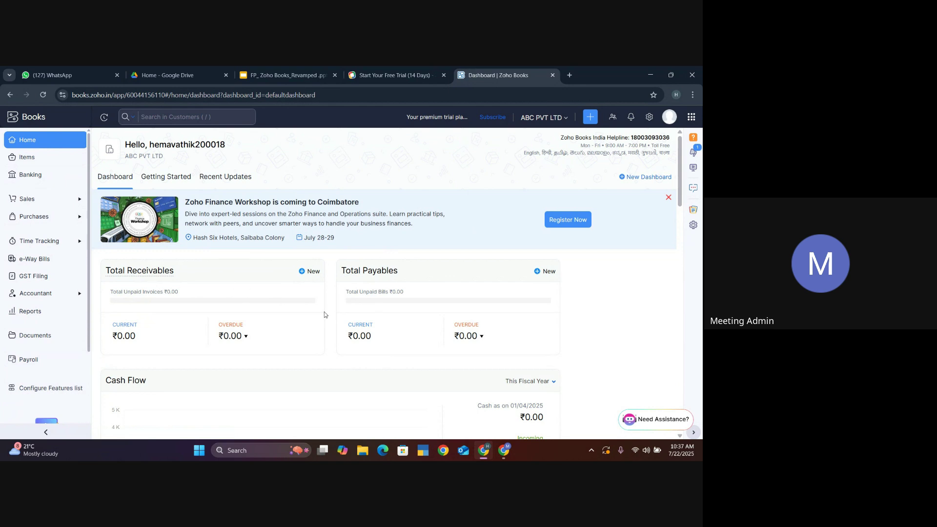
- Dismiss the Zoho Finance Workshop banner on the Home dashboard
{"action": "scroll", "coordinate": [309, 370], "scroll_direction": "down", "scroll_amount": 6}
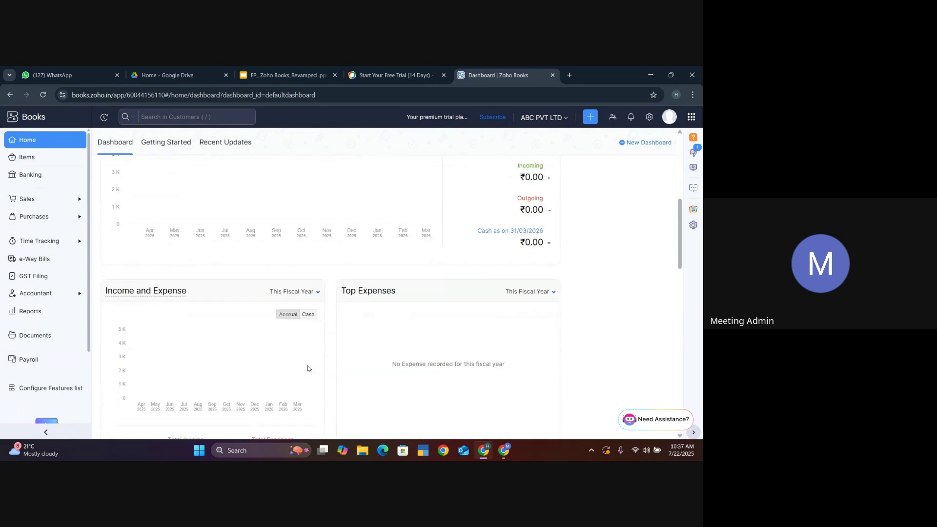
{"action": "scroll", "coordinate": [308, 369], "scroll_direction": "down", "scroll_amount": 4}
{"action": "scroll", "coordinate": [308, 368], "scroll_direction": "up", "scroll_amount": 12}
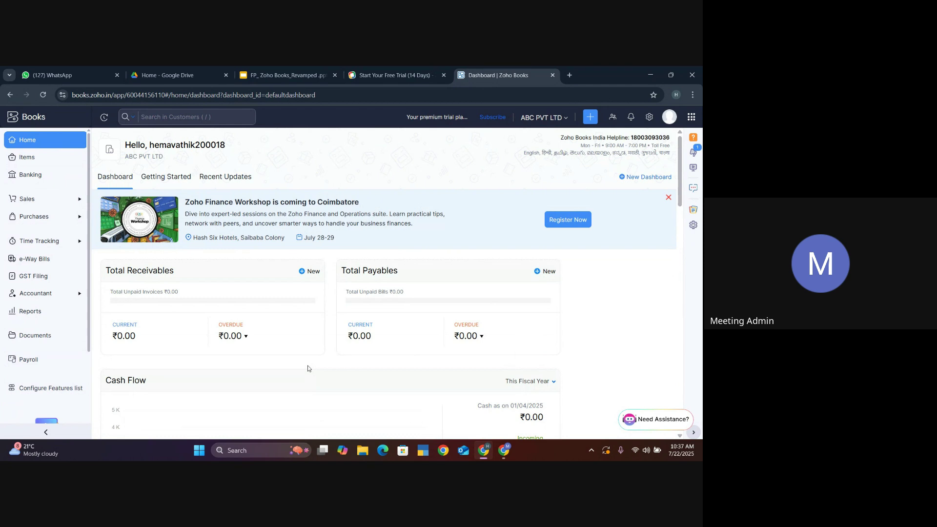
{"action": "left_click", "coordinate": [668, 197]}
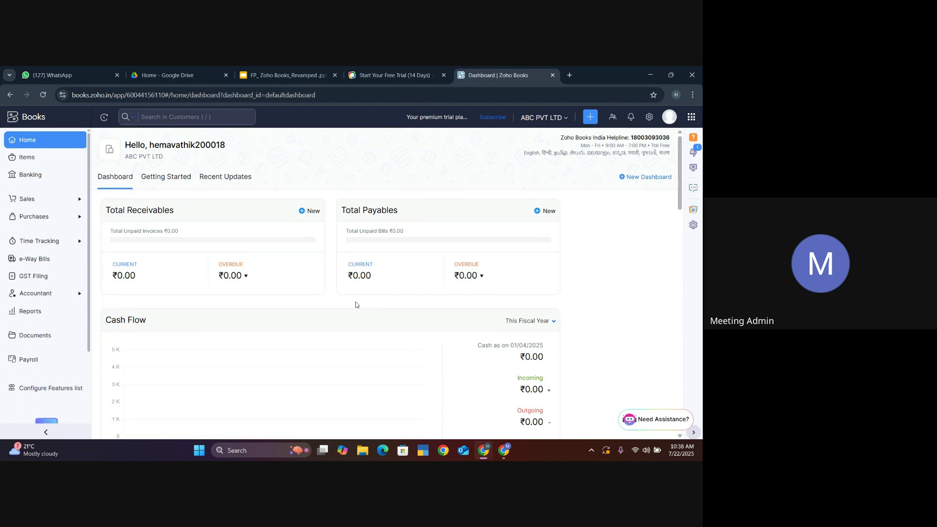
- Start a blank New Item from the Items list, then switch to the FP_ Zoho Books_Revamped slides
{"action": "left_click", "coordinate": [27, 164]}
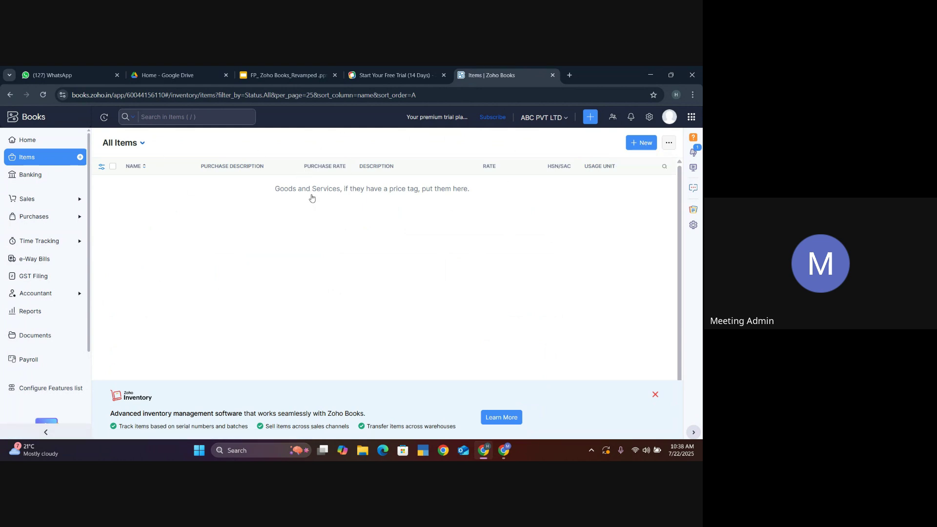
{"action": "left_click", "coordinate": [643, 142]}
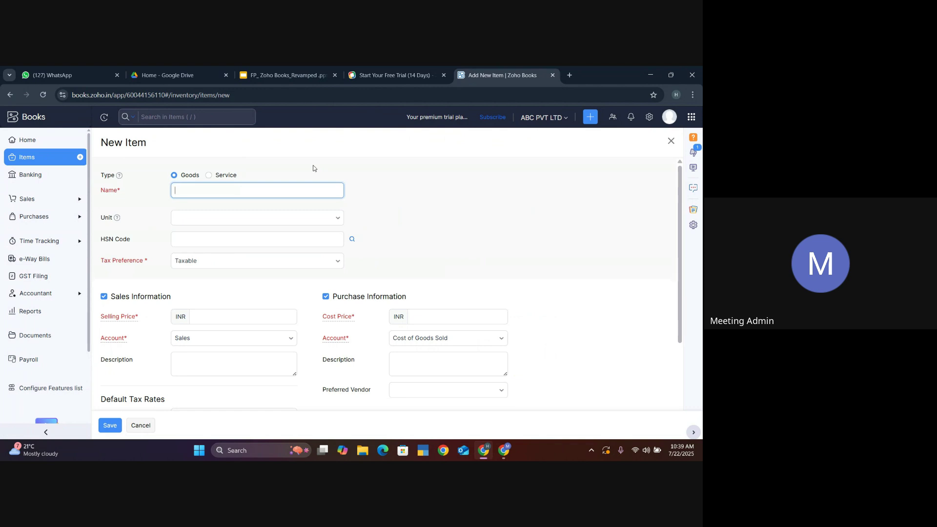
{"action": "left_click", "coordinate": [285, 76]}
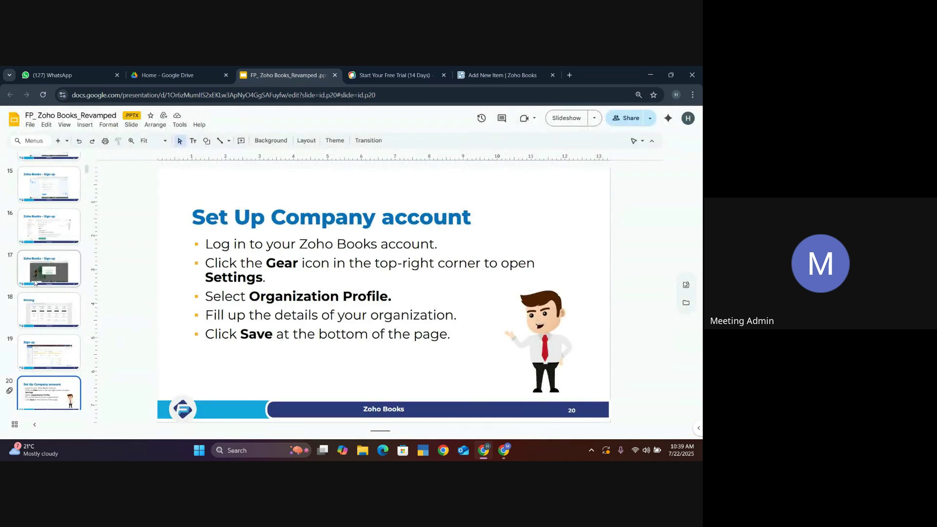
- Page through the Pricing, Sign up, Set Up Company account and Organization Profile slides
{"action": "left_click", "coordinate": [46, 312]}
{"action": "left_click", "coordinate": [44, 349]}
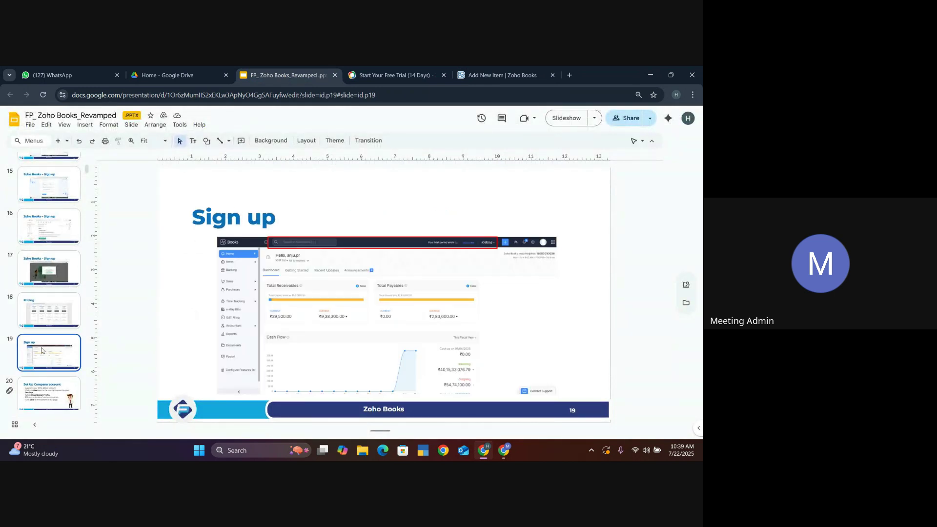
{"action": "left_click", "coordinate": [43, 387]}
{"action": "scroll", "coordinate": [45, 376], "scroll_direction": "down", "scroll_amount": 2}
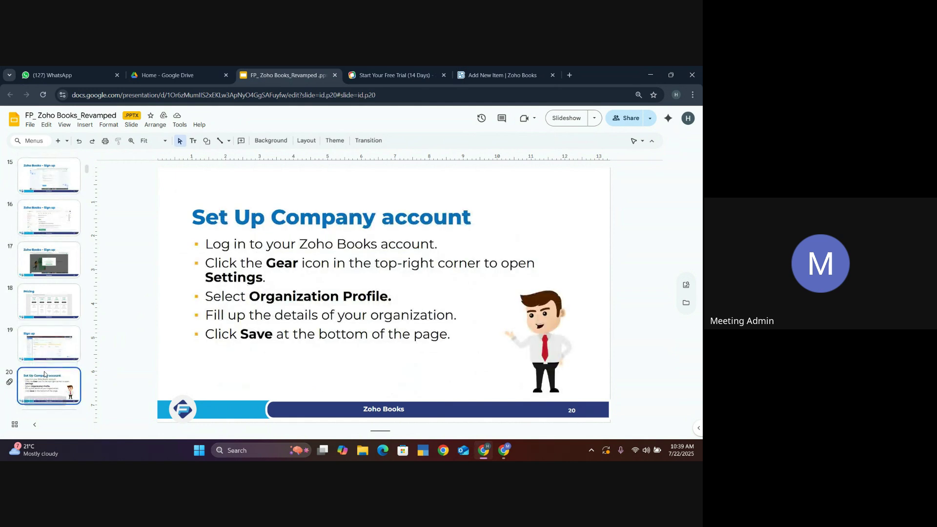
{"action": "left_click", "coordinate": [47, 351]}
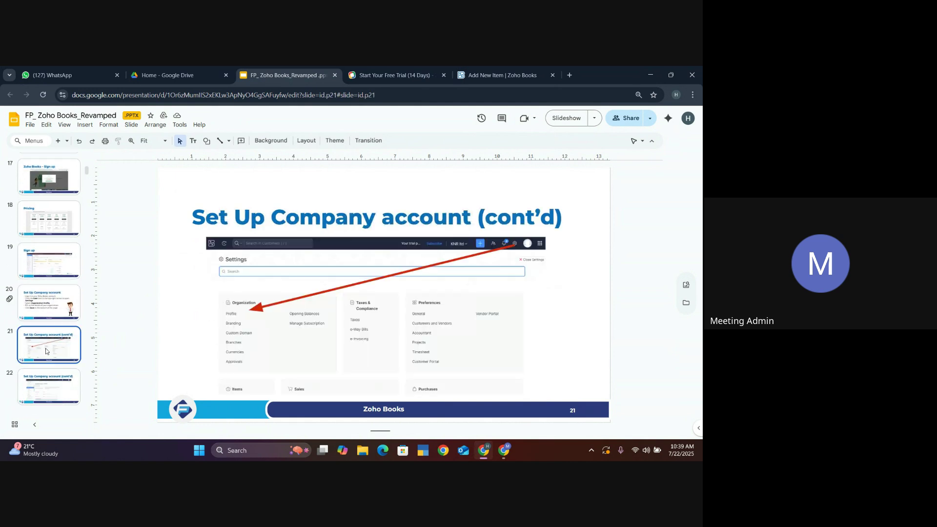
{"action": "left_click", "coordinate": [57, 375]}
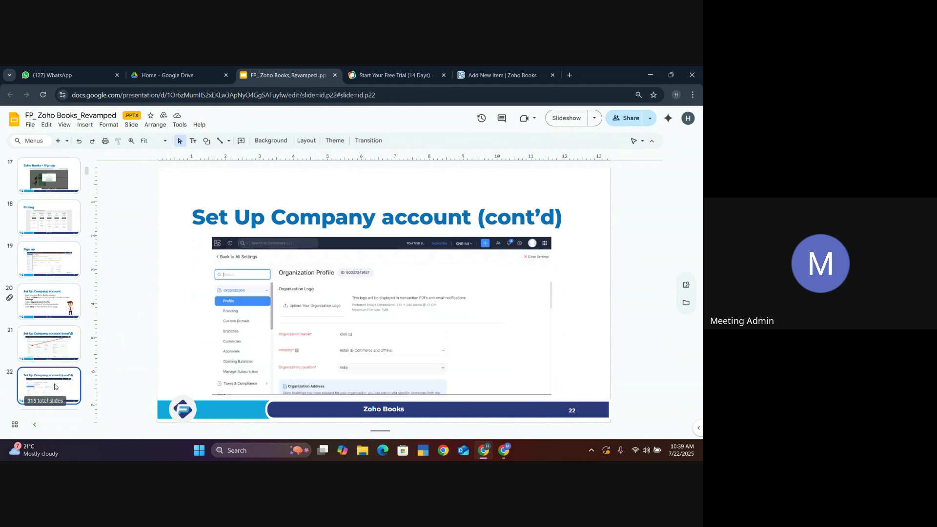
{"action": "scroll", "coordinate": [55, 386], "scroll_direction": "down", "scroll_amount": 2}
{"action": "scroll", "coordinate": [53, 371], "scroll_direction": "down", "scroll_amount": 2}
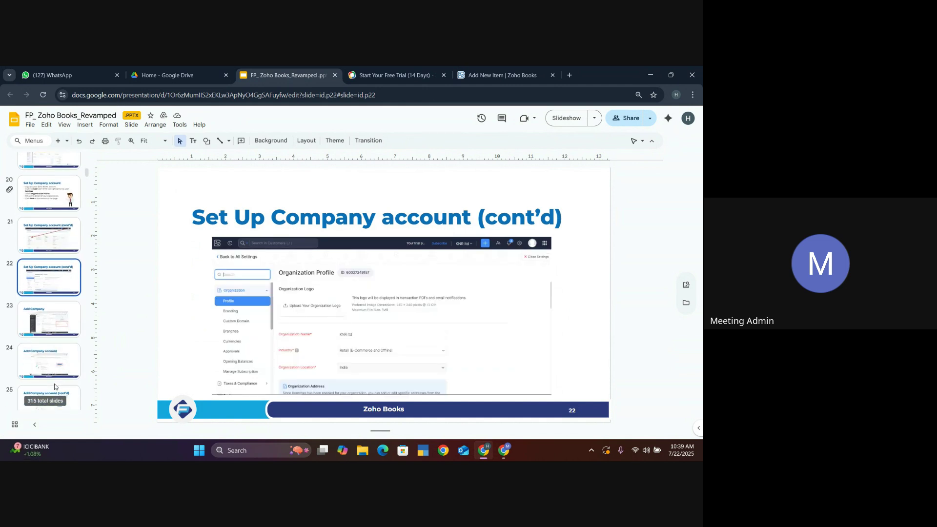
- Continue through the Add Company and Add Company account slides to the GST Settings slides
{"action": "left_click", "coordinate": [53, 331]}
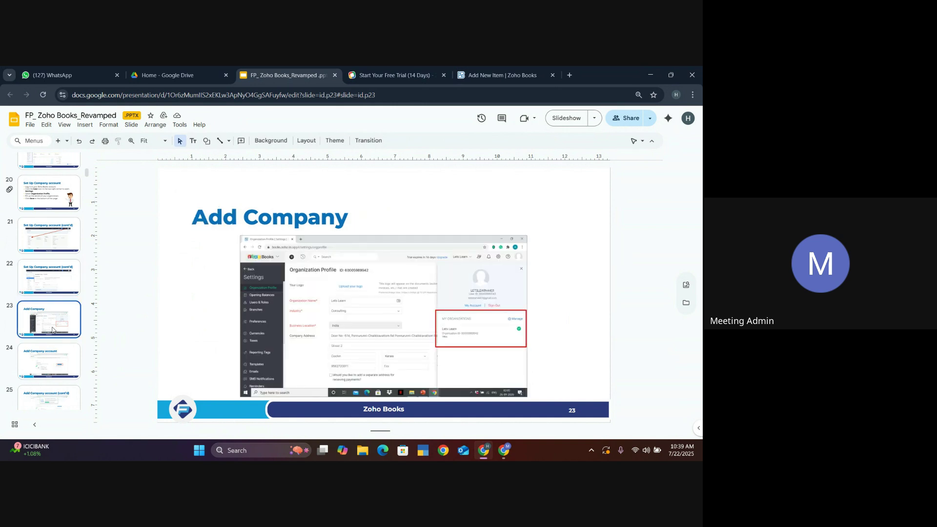
{"action": "left_click", "coordinate": [55, 353]}
{"action": "scroll", "coordinate": [54, 355], "scroll_direction": "down", "scroll_amount": 3}
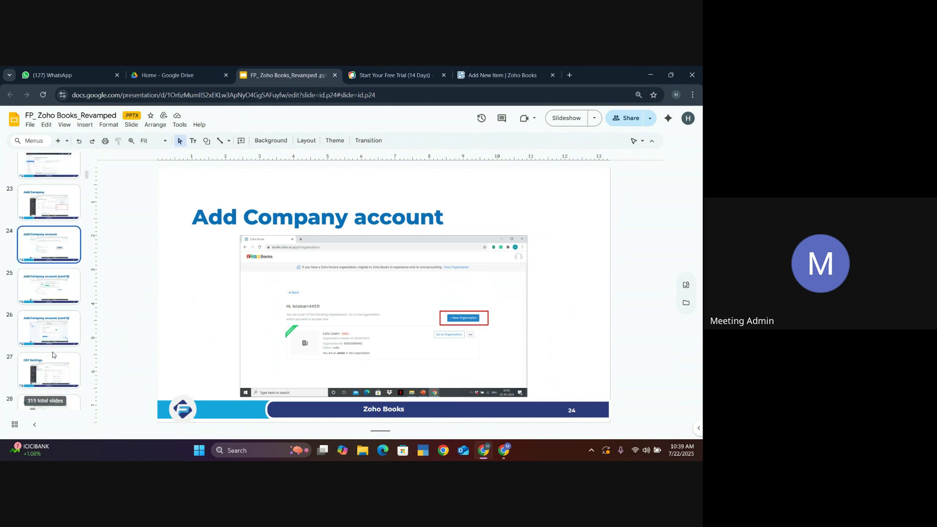
{"action": "left_click", "coordinate": [51, 339]}
{"action": "left_click", "coordinate": [48, 368]}
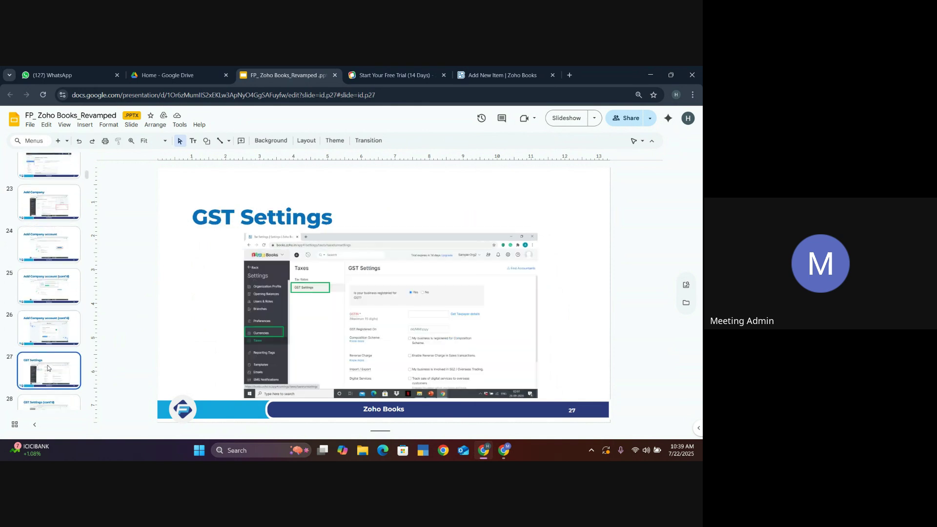
{"action": "scroll", "coordinate": [48, 368], "scroll_direction": "down", "scroll_amount": 1}
{"action": "left_click", "coordinate": [48, 369]}
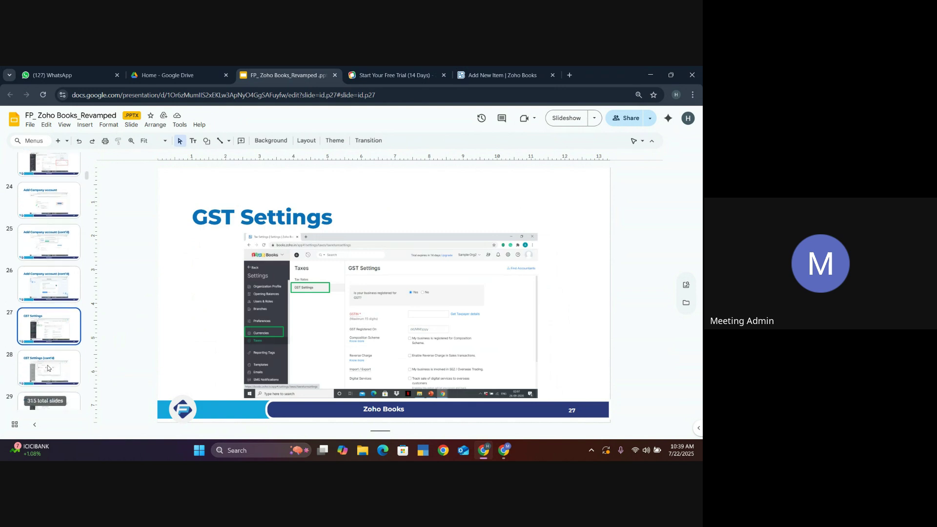
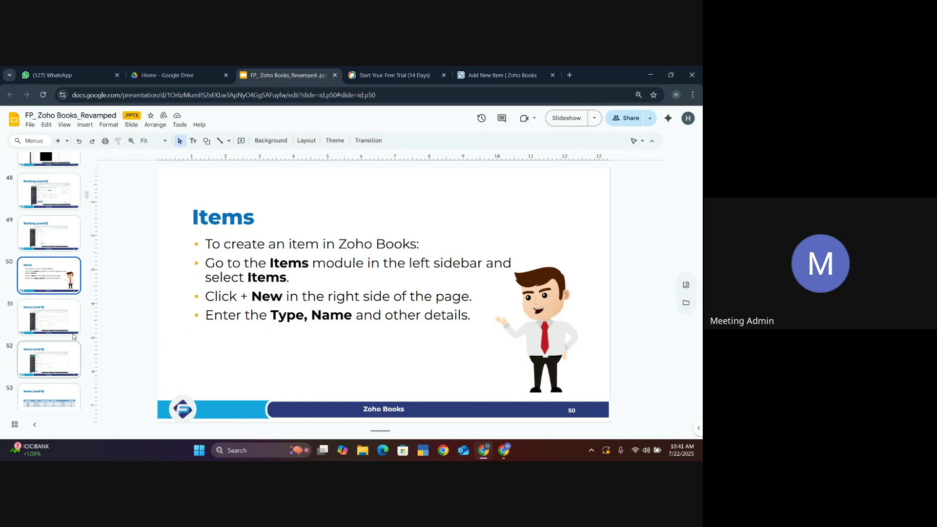
- View slides 51–53 (New Item, Edit Item, items table), then switch to the Zoho Books sign-up tab
{"action": "left_click", "coordinate": [66, 321]}
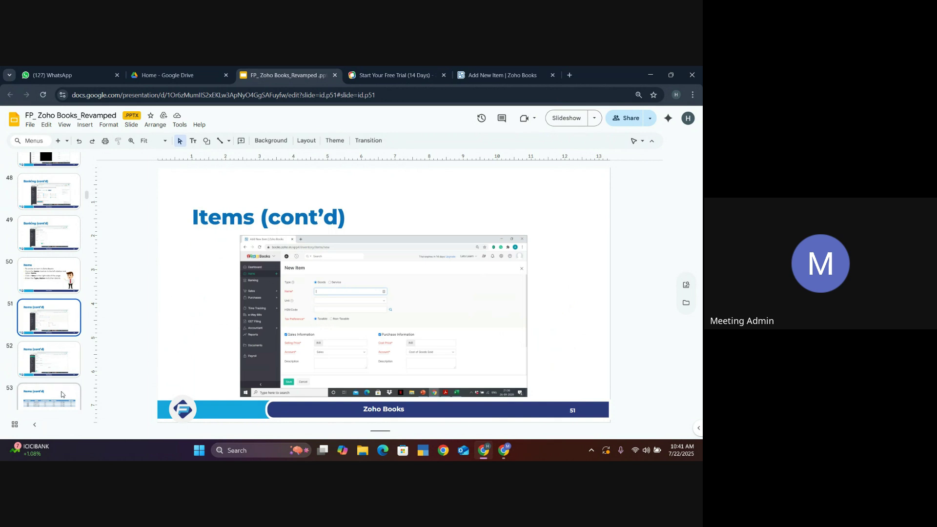
{"action": "left_click", "coordinate": [59, 370]}
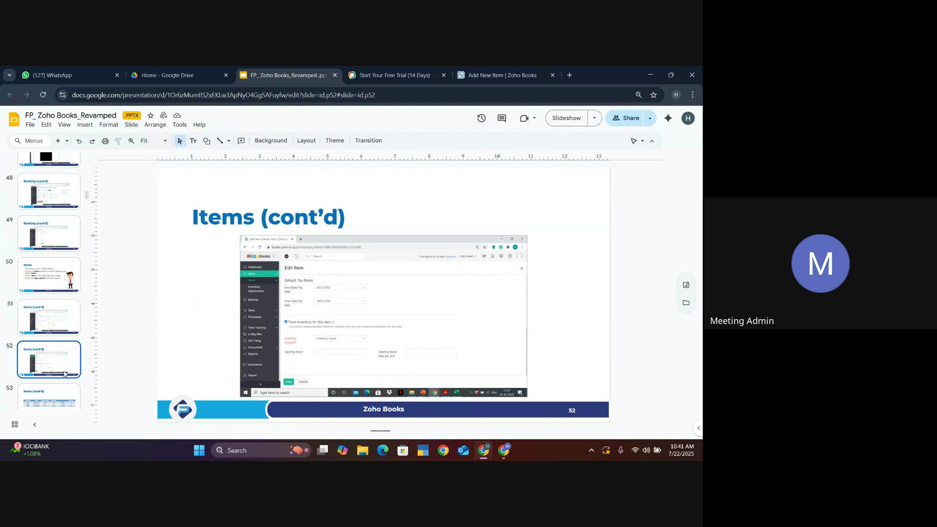
{"action": "left_click", "coordinate": [45, 393]}
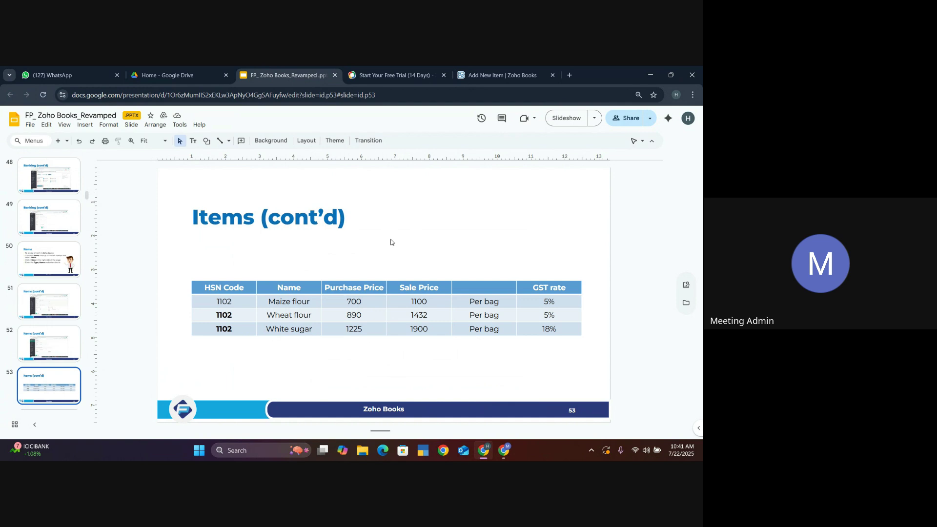
{"action": "left_click", "coordinate": [385, 76]}
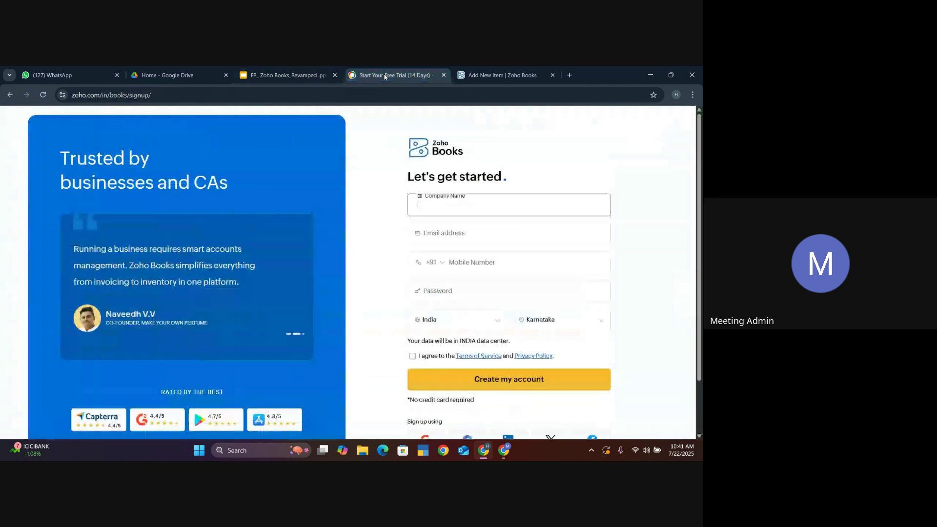
- Choose the Goods type and paste 'Maize flour', copied from the slide table, into Name
{"action": "left_click", "coordinate": [484, 73]}
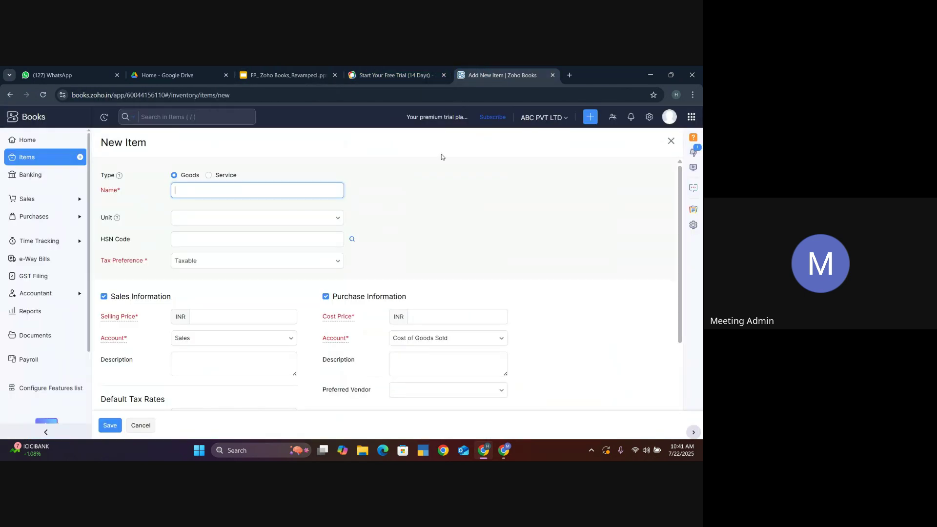
{"action": "left_click", "coordinate": [409, 228]}
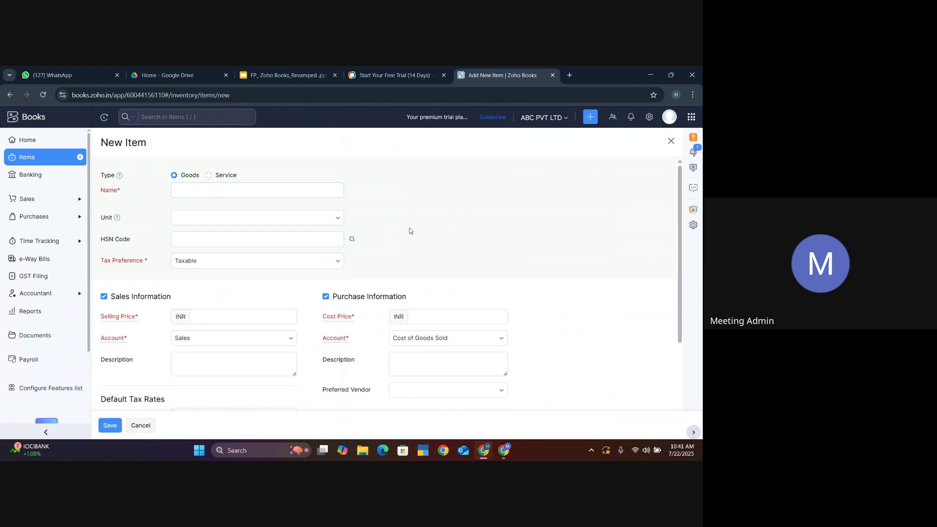
{"action": "left_click", "coordinate": [186, 191]}
{"action": "key", "text": "alt+Tab"}
{"action": "key", "text": "alt+Tab"}
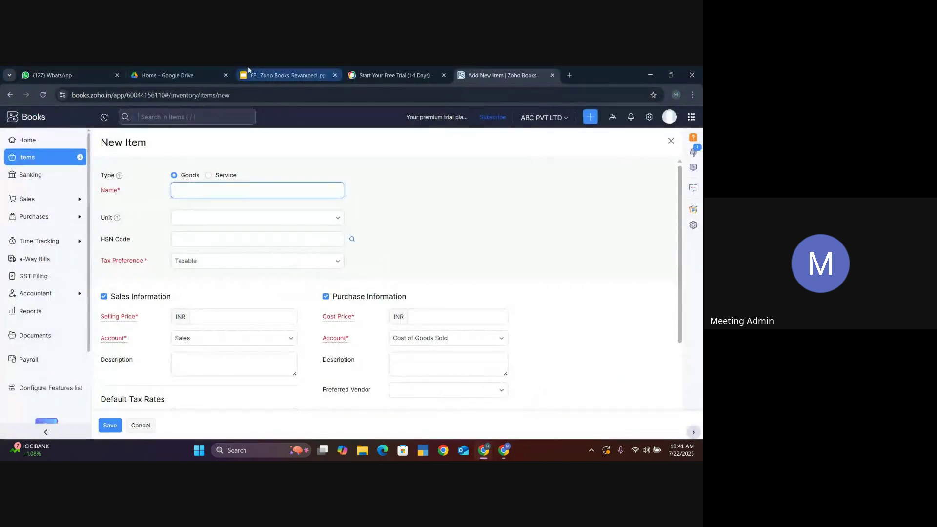
{"action": "left_click", "coordinate": [278, 77]}
{"action": "key", "text": "alt+Tab"}
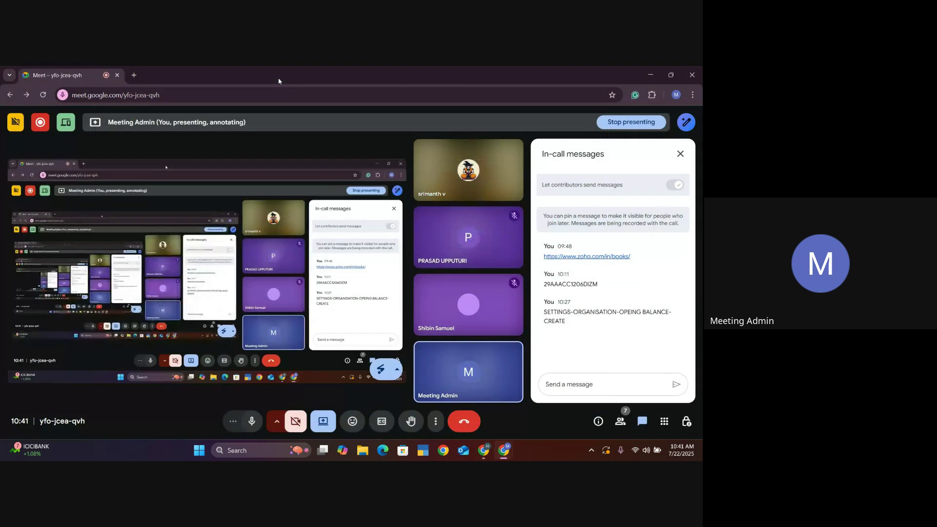
{"action": "key", "text": "alt+Tab"}
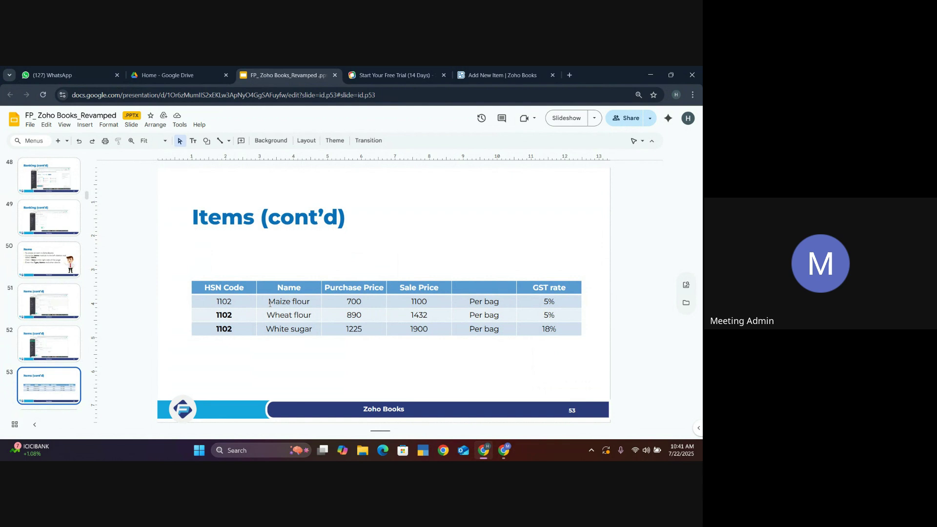
{"action": "left_click_drag", "start_coordinate": [269, 303], "coordinate": [309, 304]}
{"action": "key", "text": "ctrl+c"}
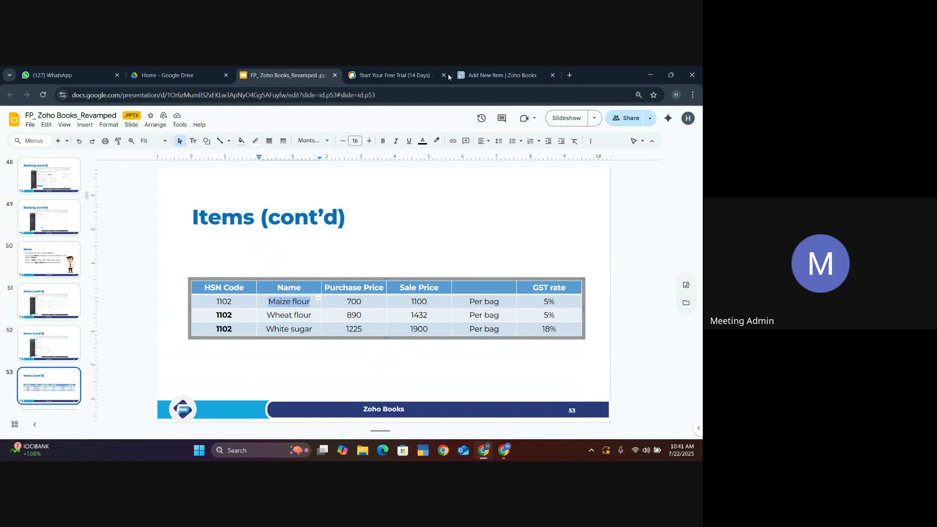
{"action": "left_click", "coordinate": [488, 75]}
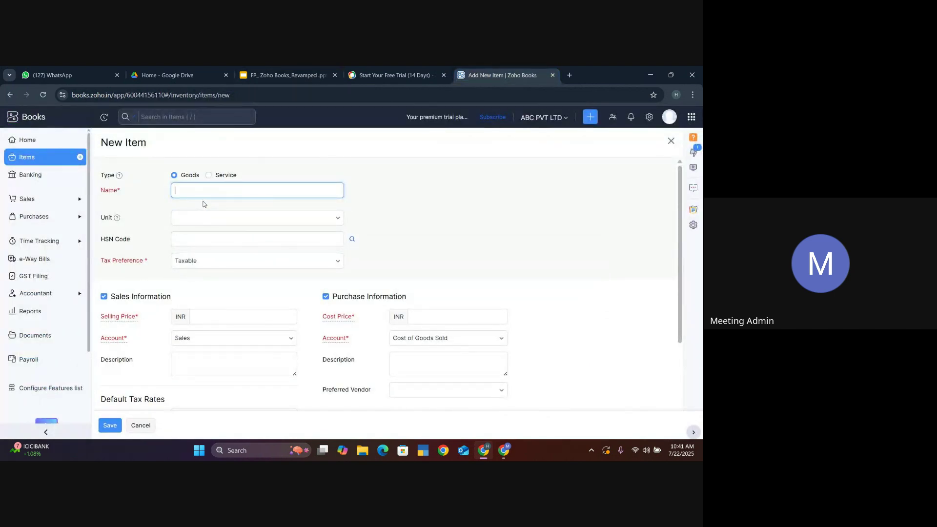
{"action": "key", "text": "ctrl+v"}
- Compare the Unit dropdown with the slide table and scroll to the end of the unit list
{"action": "left_click", "coordinate": [195, 221]}
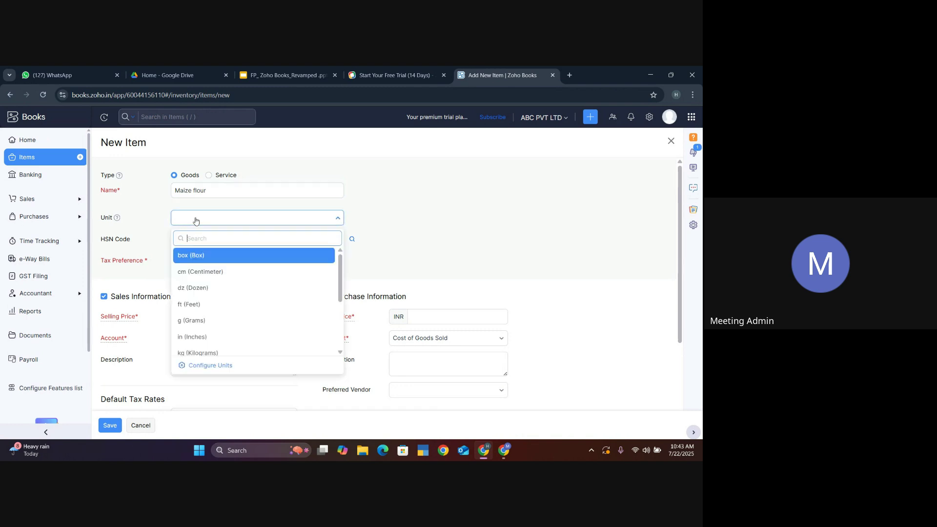
{"action": "left_click", "coordinate": [195, 221]}
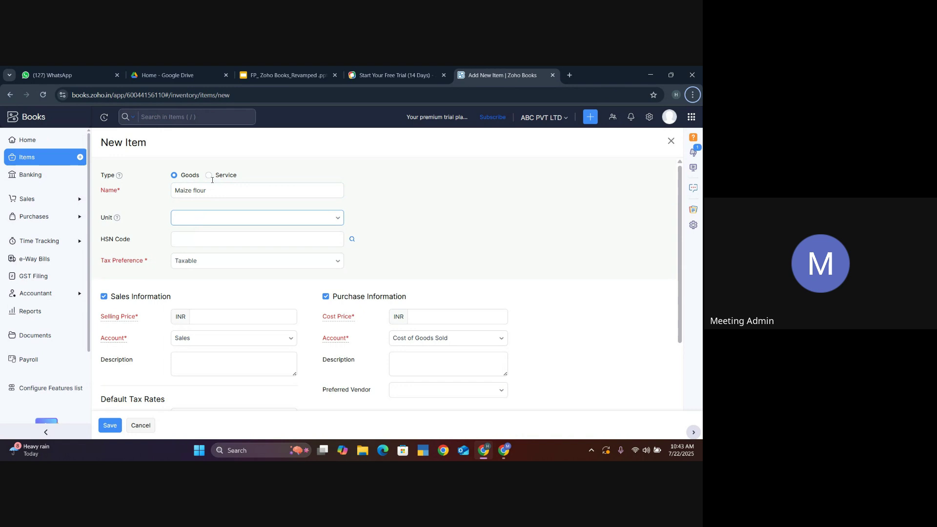
{"action": "left_click", "coordinate": [296, 76]}
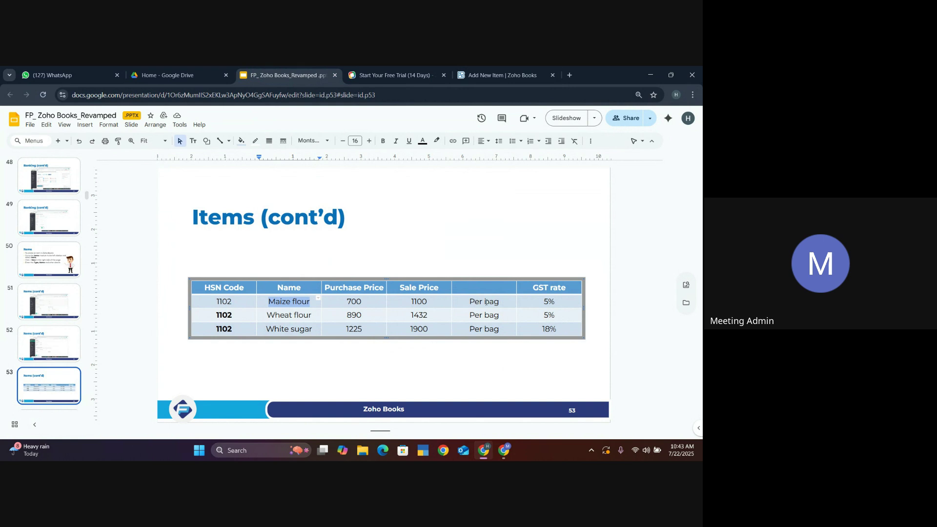
{"action": "left_click", "coordinate": [494, 75]}
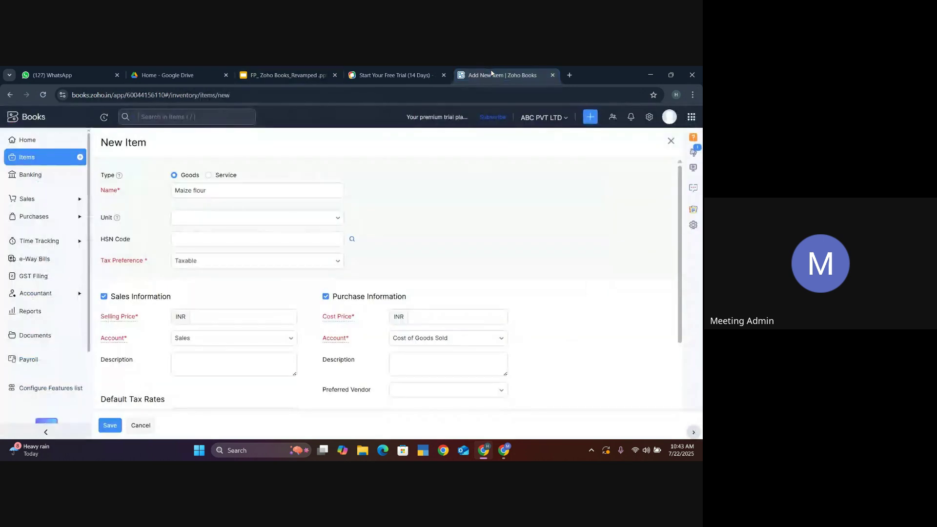
{"action": "left_click", "coordinate": [219, 219]}
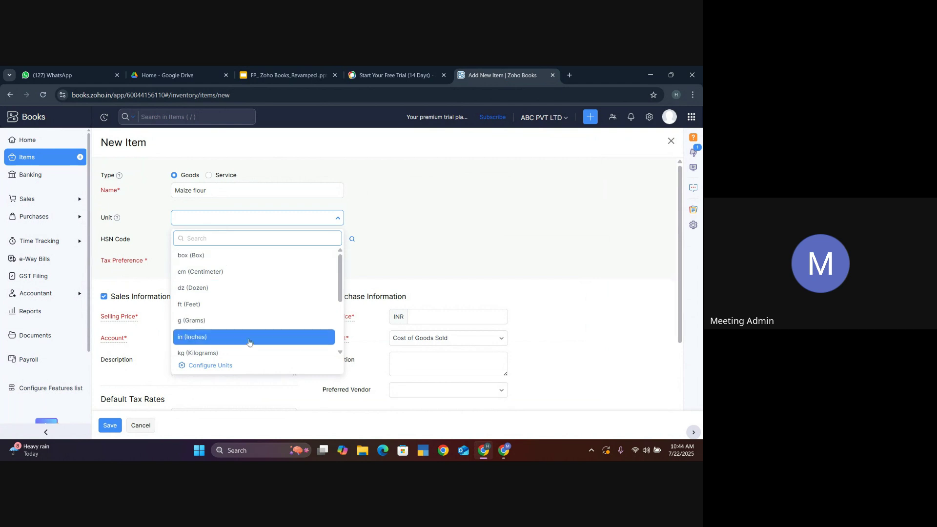
{"action": "scroll", "coordinate": [247, 344], "scroll_direction": "down", "scroll_amount": 3}
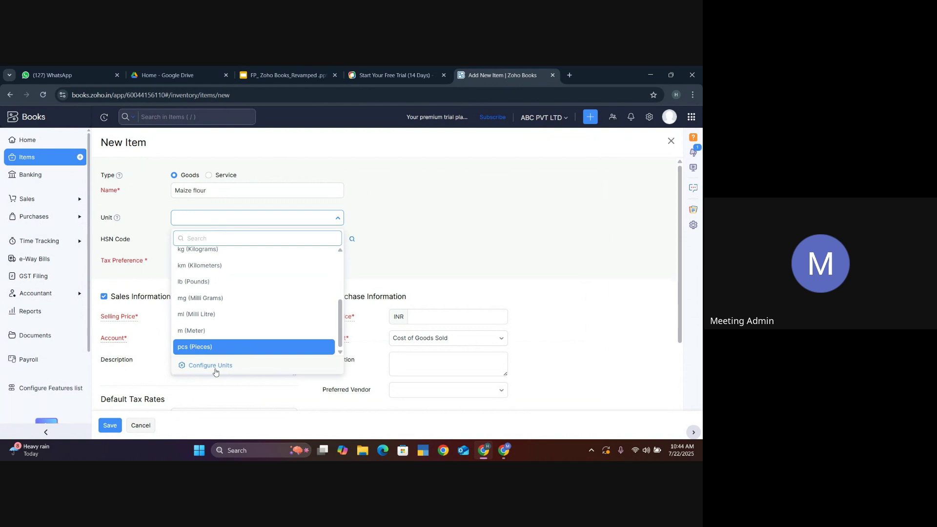
- Open Configure Units from the unit list and scroll through the existing units
{"action": "left_click", "coordinate": [213, 370]}
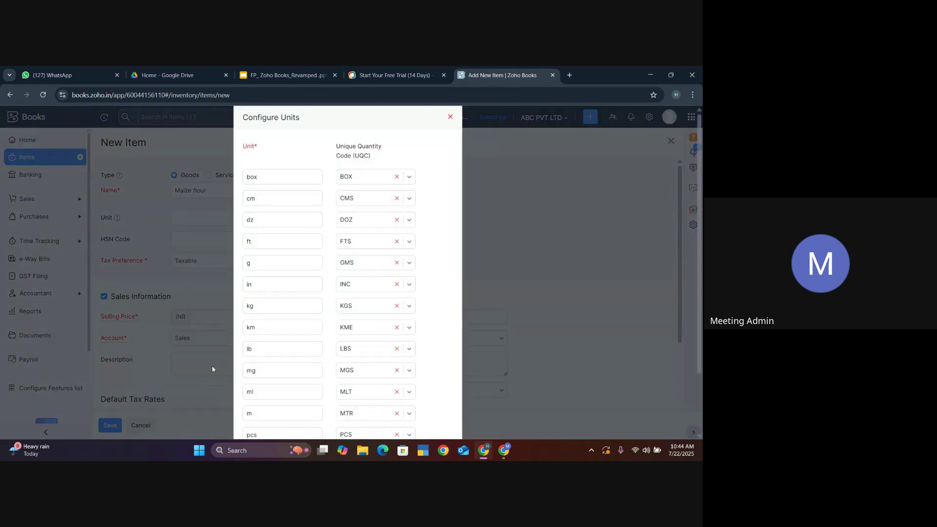
{"action": "scroll", "coordinate": [302, 363], "scroll_direction": "down", "scroll_amount": 2}
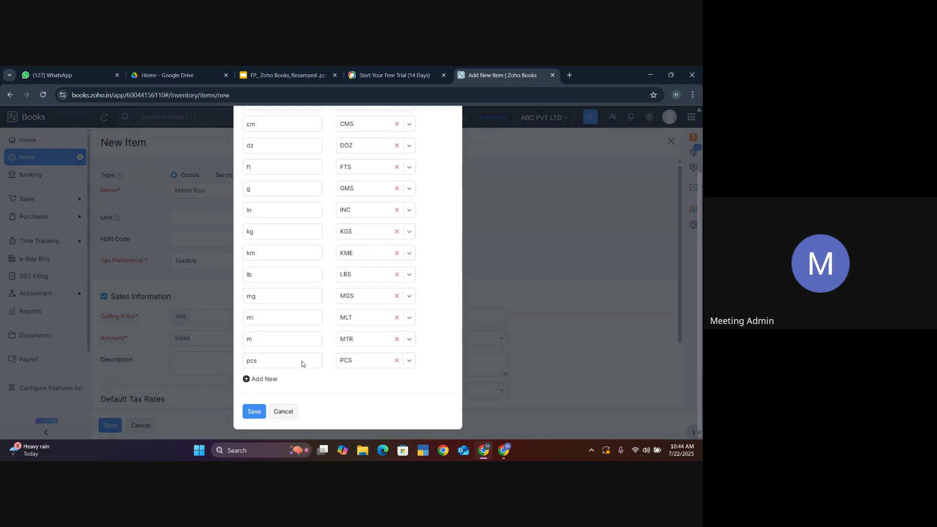
{"action": "left_click", "coordinate": [302, 363]}
{"action": "scroll", "coordinate": [302, 362], "scroll_direction": "up", "scroll_amount": 1}
{"action": "scroll", "coordinate": [302, 361], "scroll_direction": "down", "scroll_amount": 2}
{"action": "scroll", "coordinate": [302, 361], "scroll_direction": "up", "scroll_amount": 1}
{"action": "scroll", "coordinate": [302, 361], "scroll_direction": "down", "scroll_amount": 1}
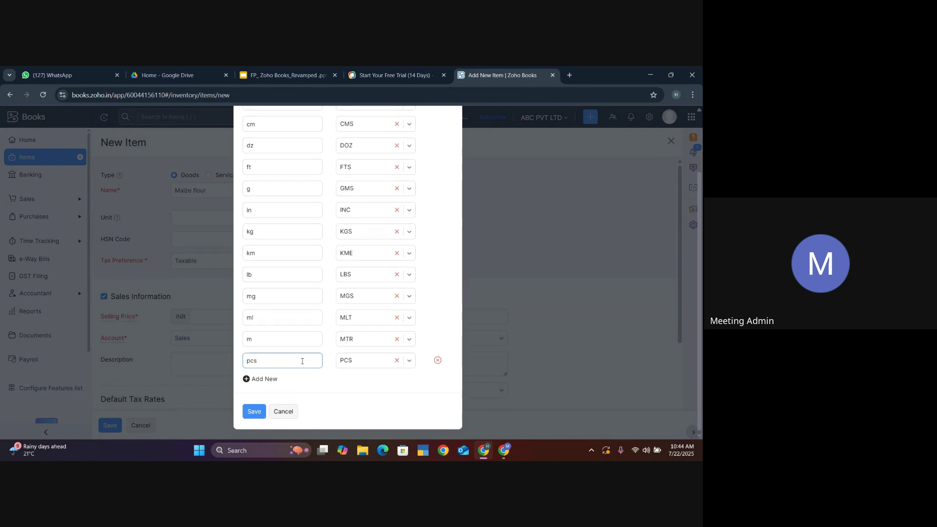
- Add a new unit BAG mapped to the BAG (Bag) quantity code and save the list
{"action": "left_click", "coordinate": [266, 379]}
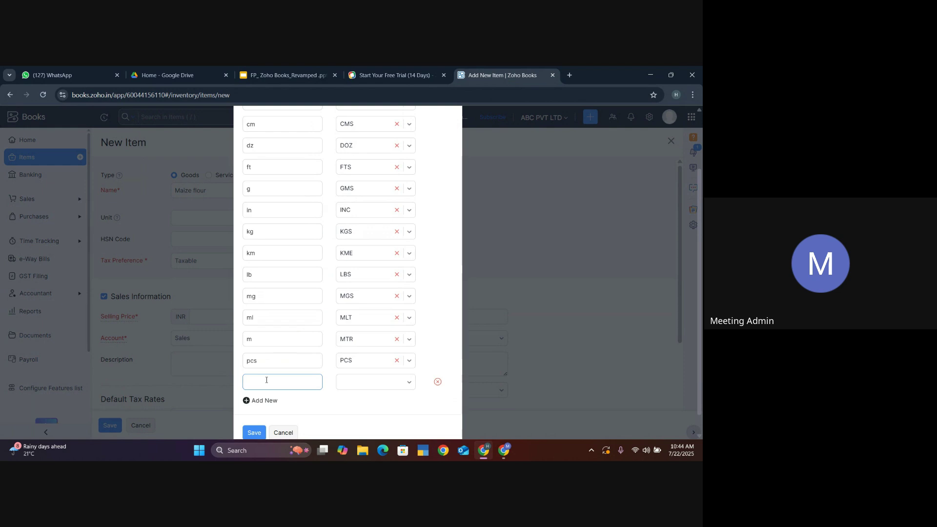
{"action": "type", "text": "BAG"}
{"action": "left_click", "coordinate": [344, 384]}
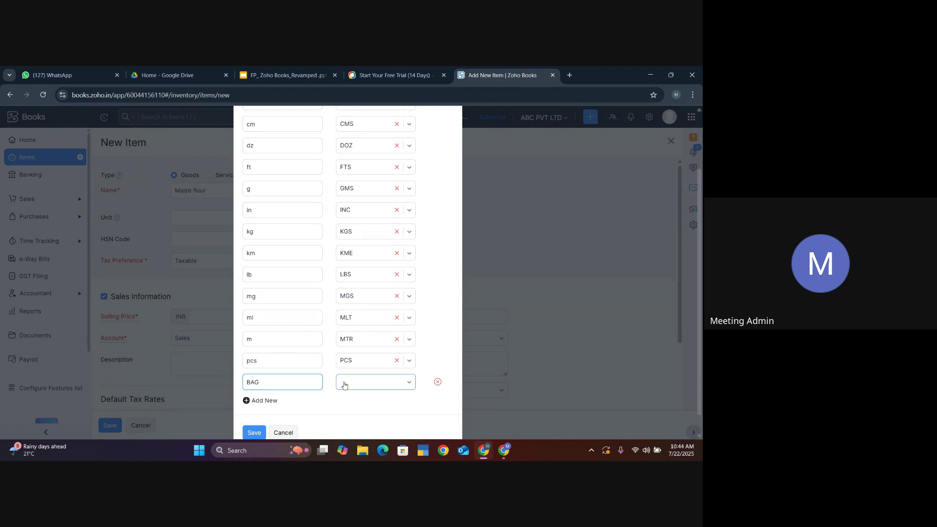
{"action": "type", "text": "B"}
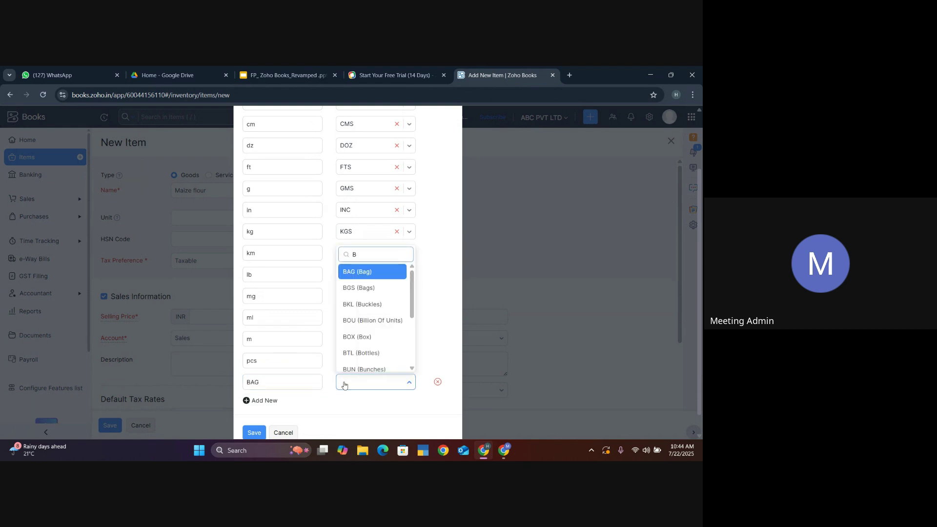
{"action": "type", "text": "AGS"}
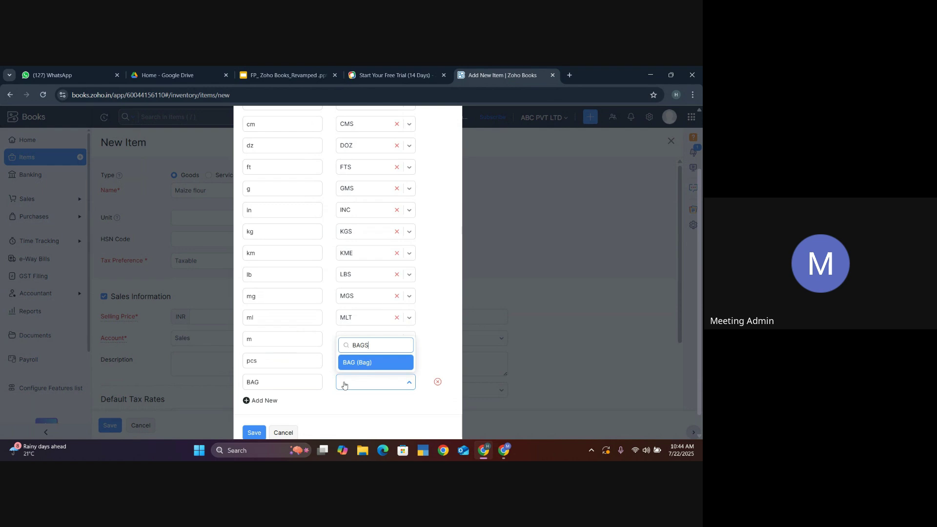
{"action": "left_click", "coordinate": [375, 407]}
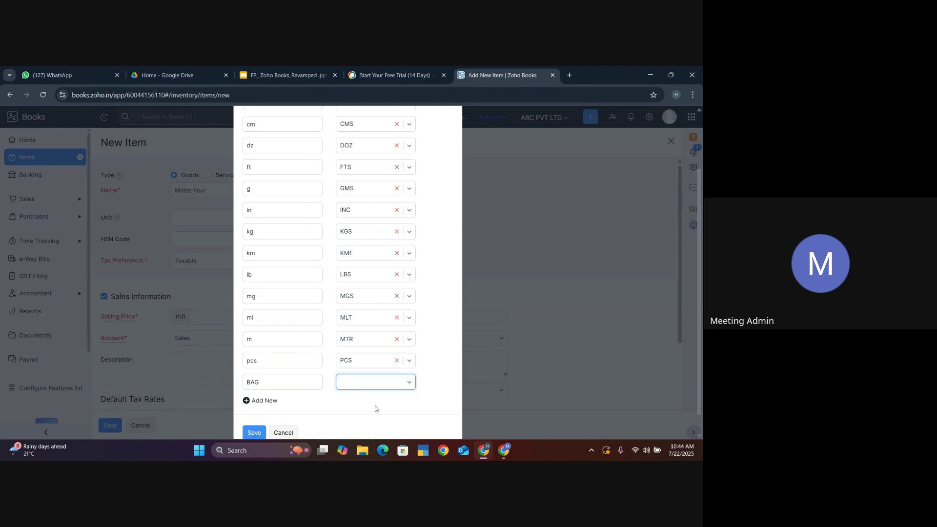
{"action": "left_click", "coordinate": [410, 383]}
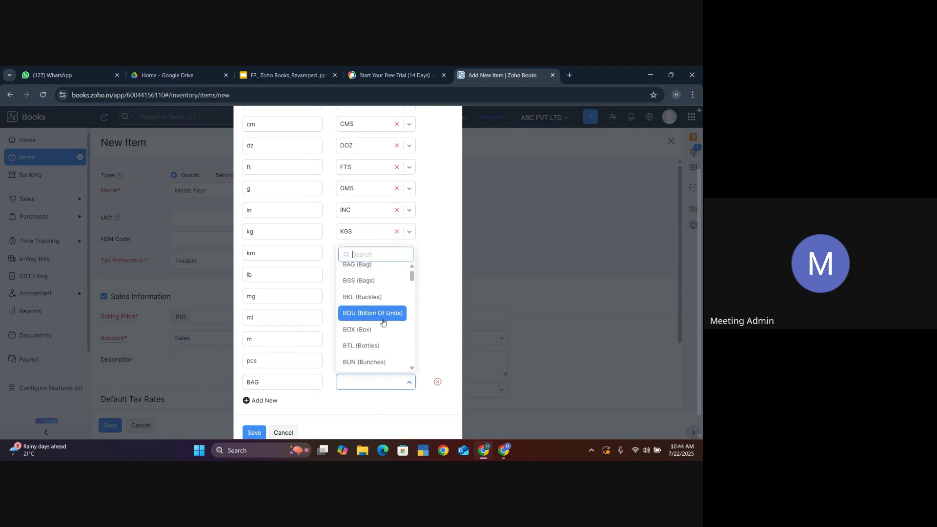
{"action": "left_click", "coordinate": [371, 273]}
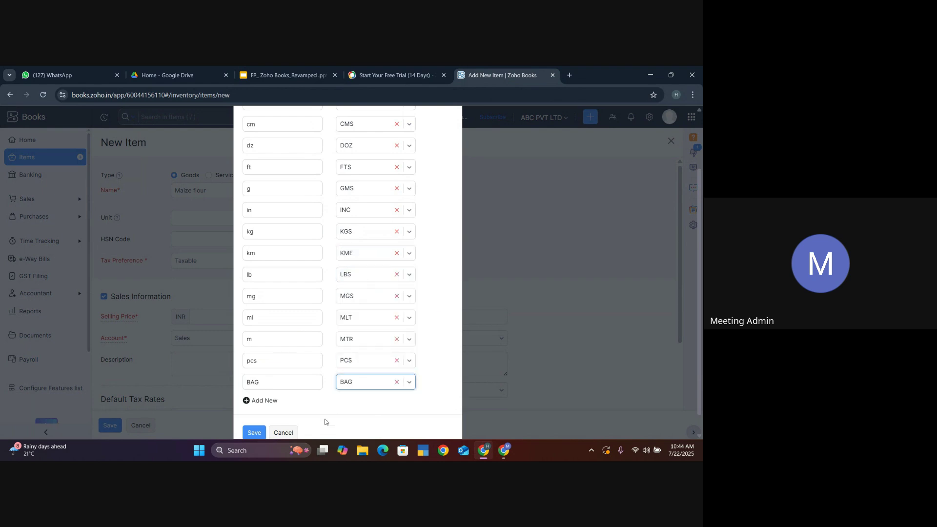
{"action": "scroll", "coordinate": [288, 424], "scroll_direction": "down", "scroll_amount": 1}
{"action": "left_click", "coordinate": [255, 412]}
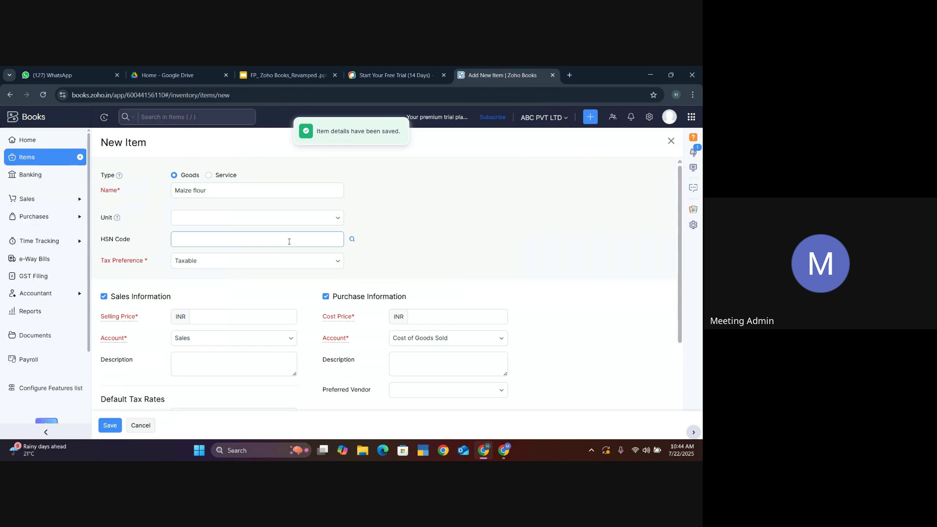
- Set Maize flour's unit to BAG
{"action": "left_click", "coordinate": [273, 218]}
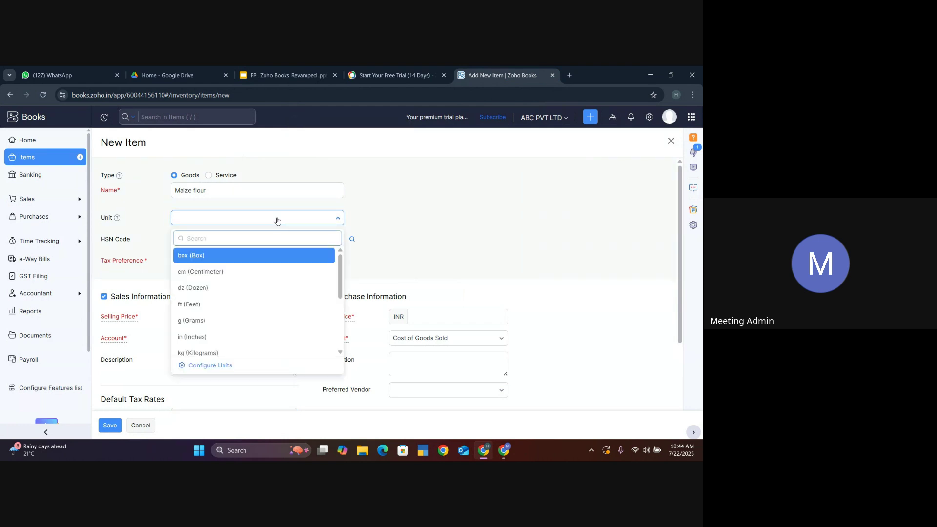
{"action": "type", "text": "BA"}
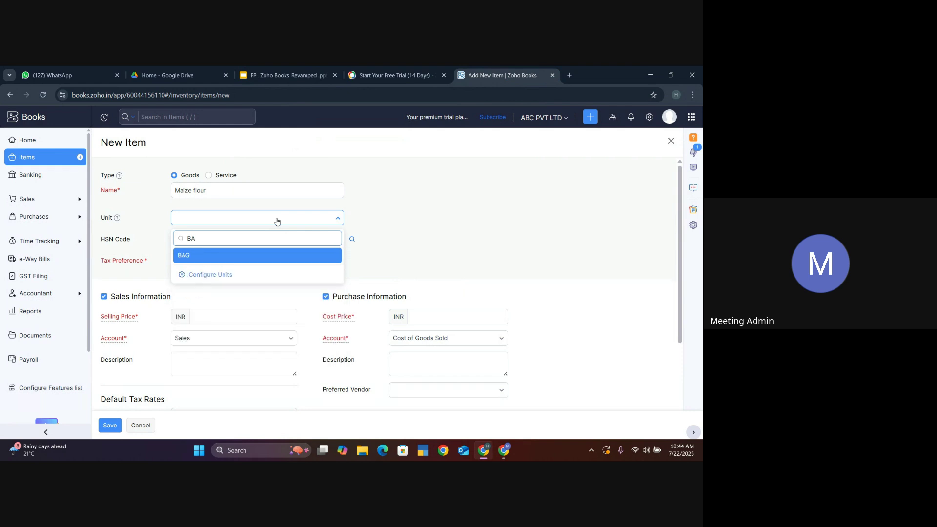
{"action": "key", "text": "Return"}
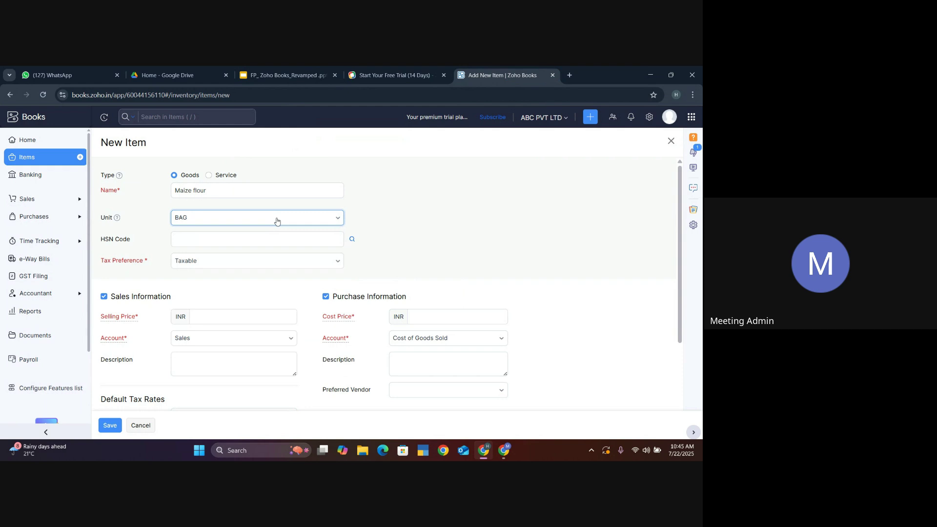
- Copy HSN code 1102 from the slide table into the HSN Code field
{"action": "left_click", "coordinate": [180, 239]}
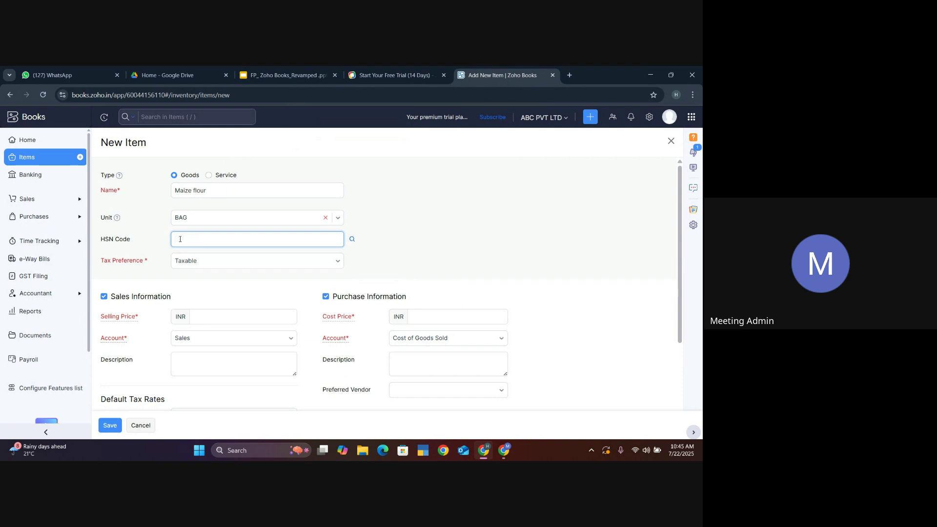
{"action": "left_click", "coordinate": [286, 75]}
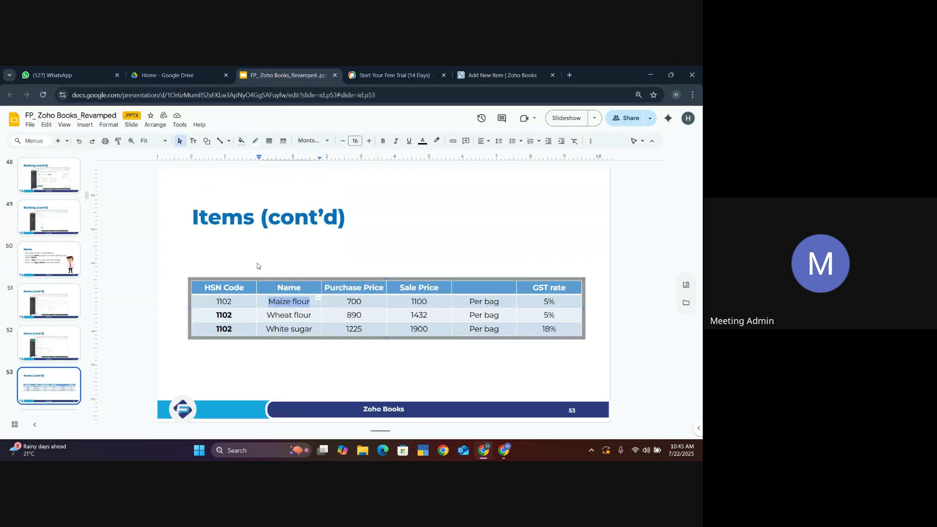
{"action": "double_click", "coordinate": [237, 300]}
{"action": "key", "text": "ctrl+c"}
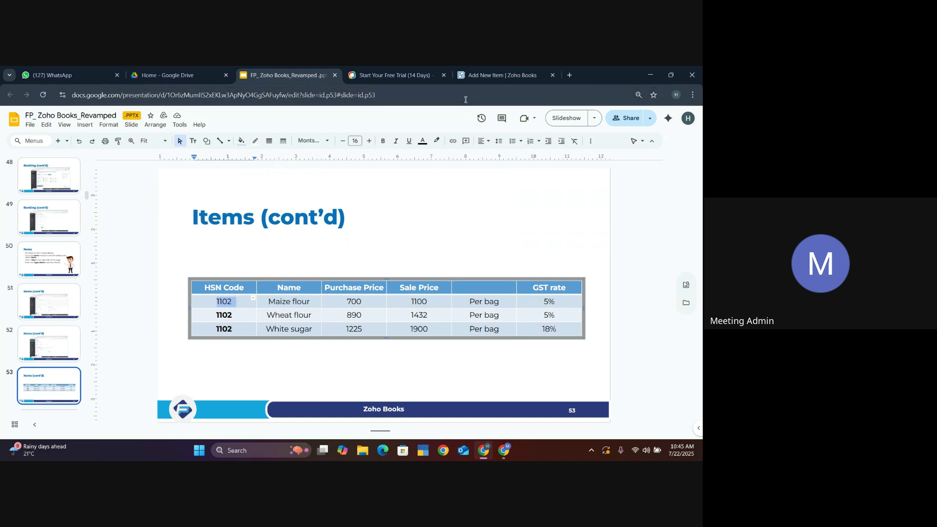
{"action": "left_click", "coordinate": [493, 75]}
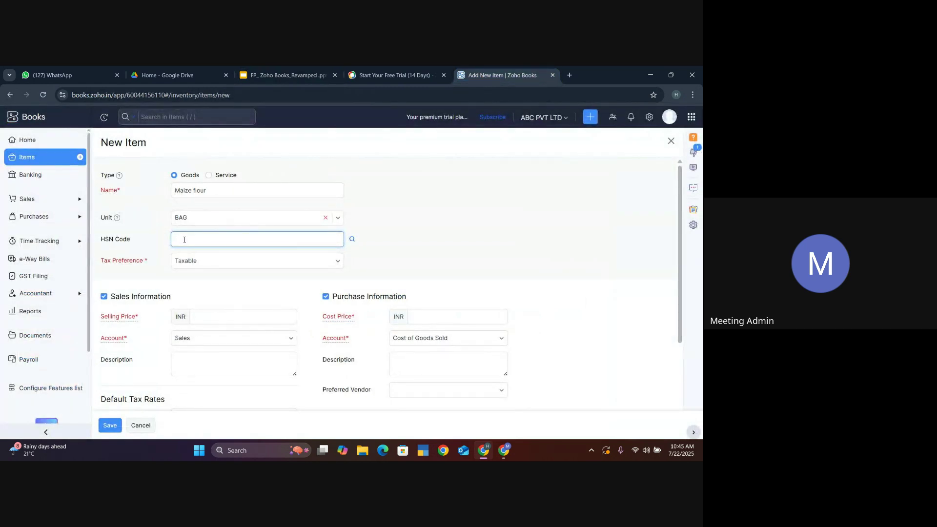
{"action": "key", "text": "ctrl+v"}
{"action": "left_click", "coordinate": [288, 76]}
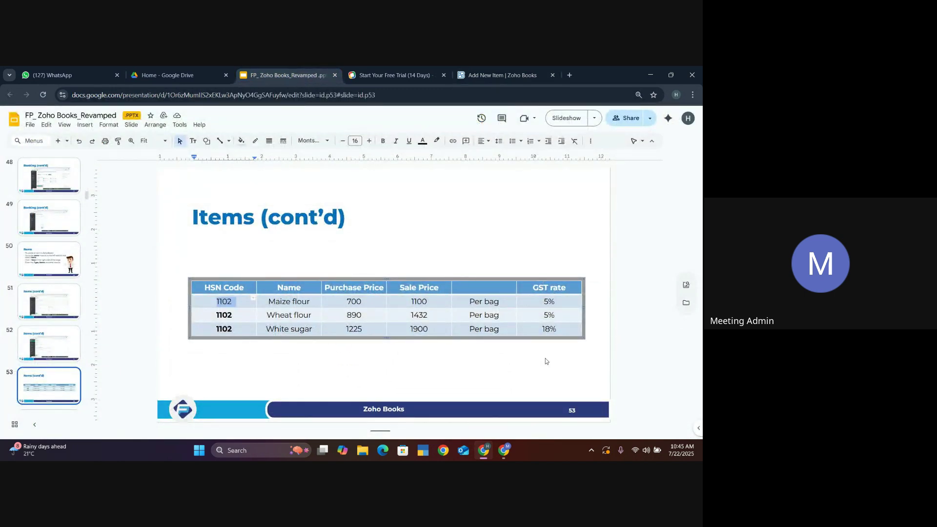
{"action": "left_click", "coordinate": [504, 74]}
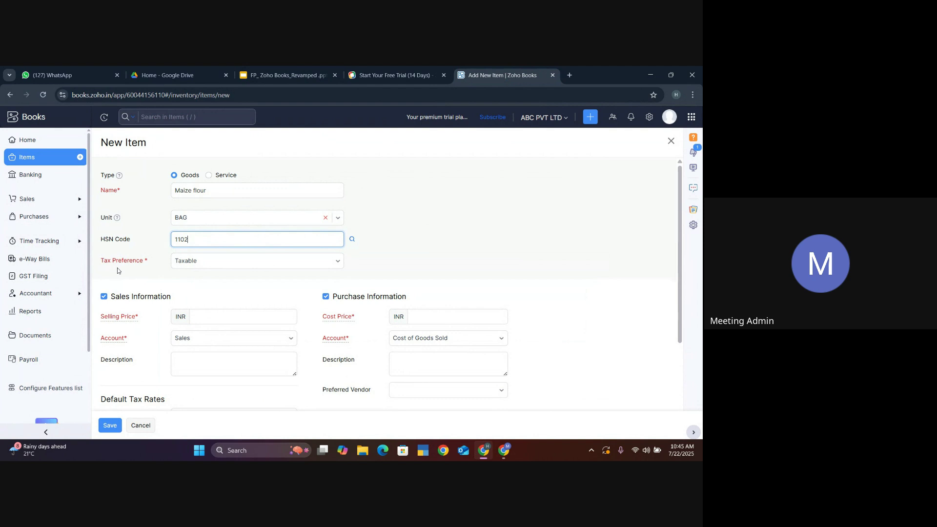
- Enter INR 700 as selling price and INR 1100 as cost price, per the slide
{"action": "scroll", "coordinate": [248, 270], "scroll_direction": "down", "scroll_amount": 2}
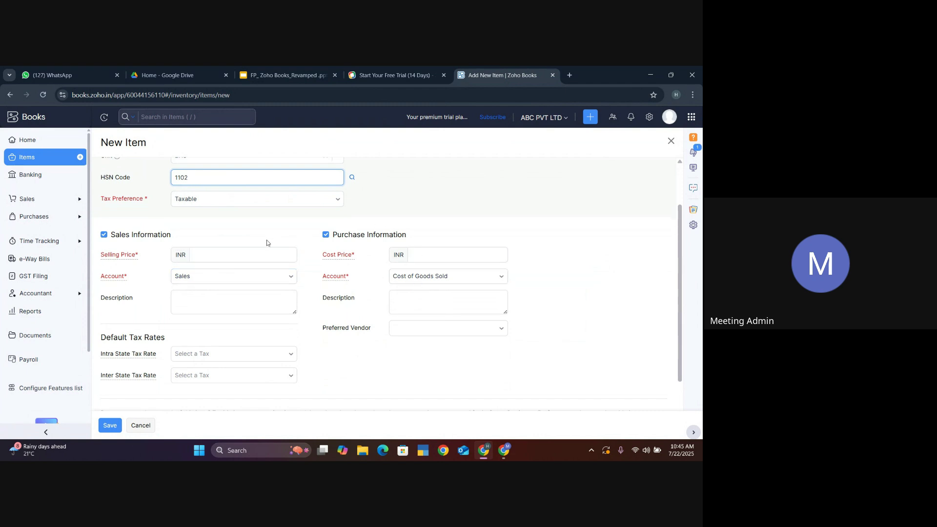
{"action": "left_click", "coordinate": [292, 76]}
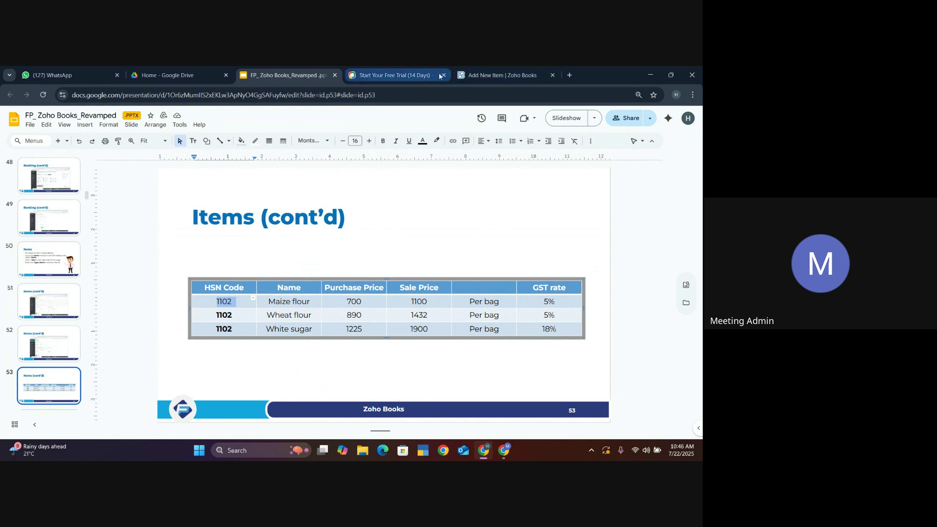
{"action": "left_click", "coordinate": [488, 78]}
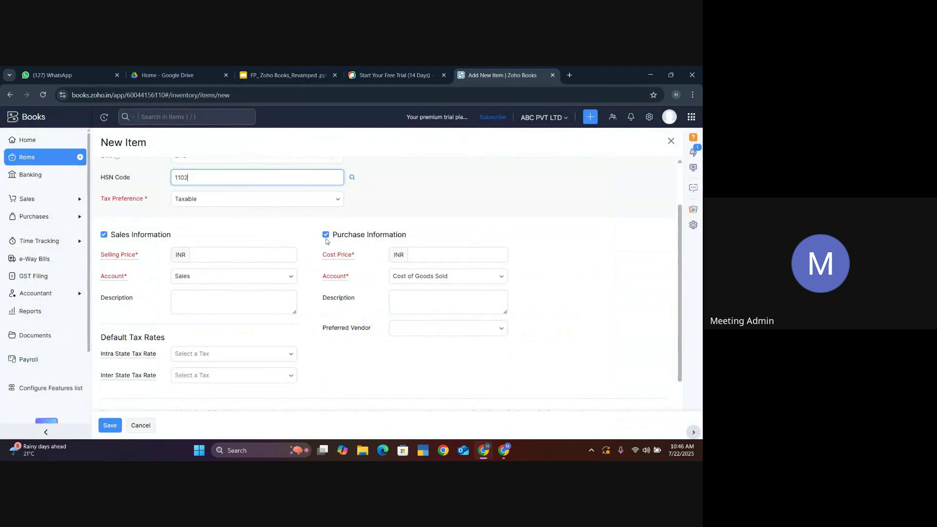
{"action": "left_click", "coordinate": [213, 262]}
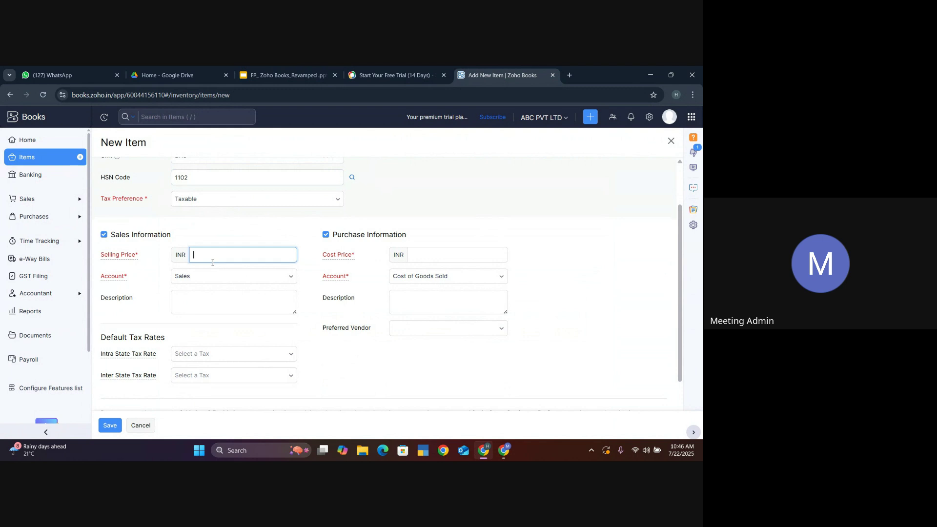
{"action": "type", "text": "700"}
{"action": "left_click", "coordinate": [453, 256]}
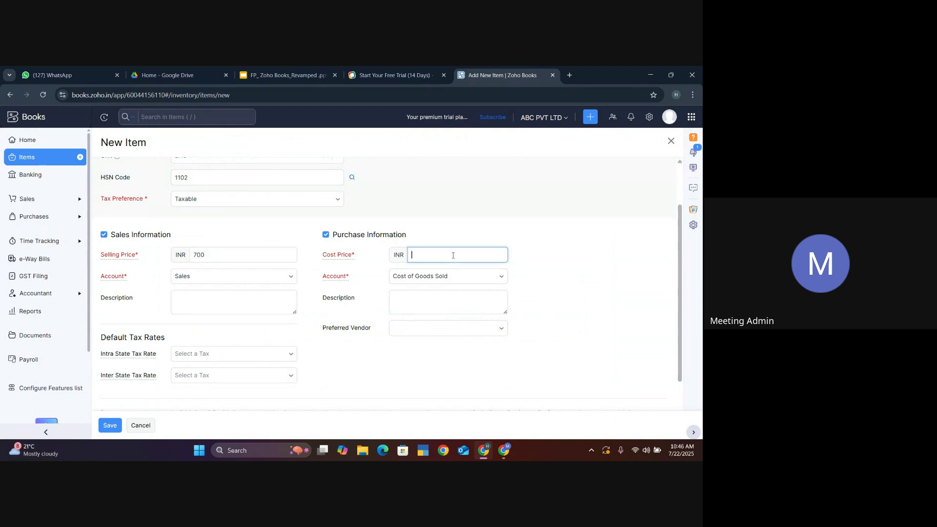
{"action": "type", "text": "1100"}
{"action": "left_click", "coordinate": [378, 367]}
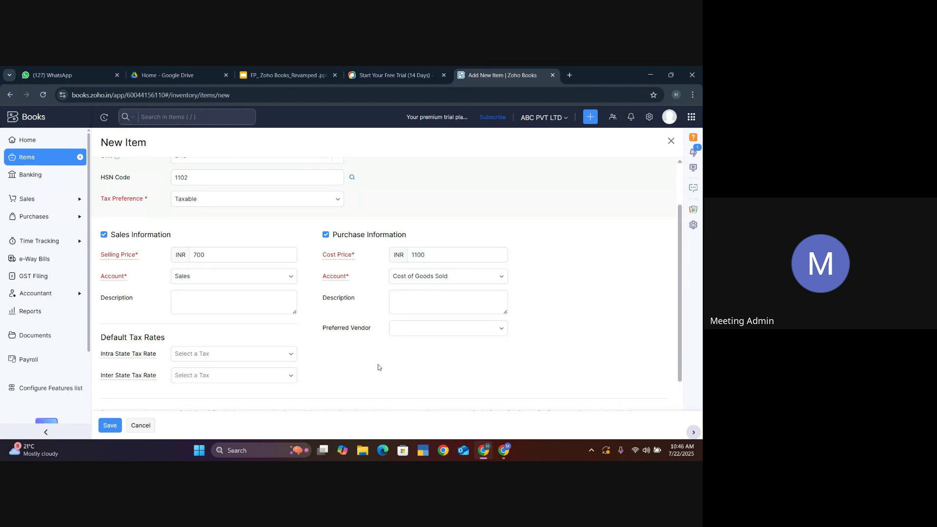
- Choose GST5 [5%] as intra-state and IGST5 [5%] as inter-state tax rate
{"action": "left_click", "coordinate": [229, 359]}
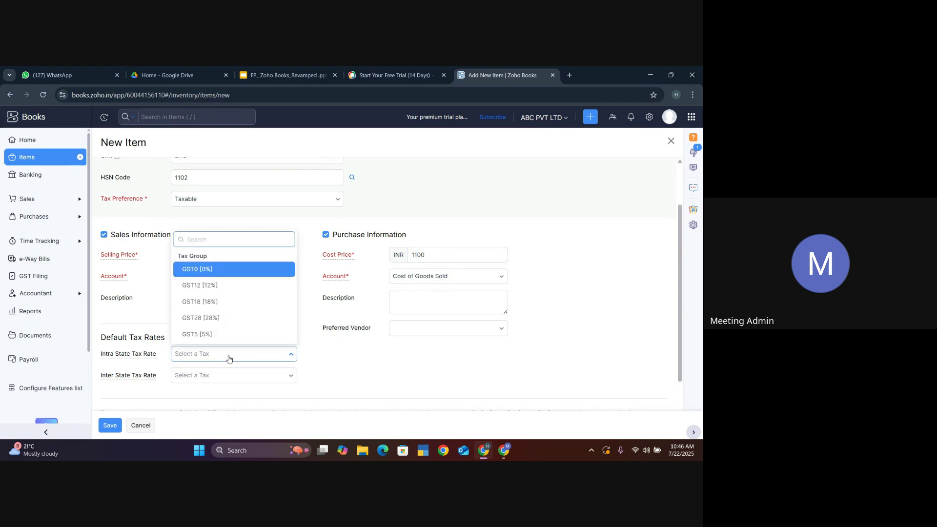
{"action": "left_click", "coordinate": [320, 78]}
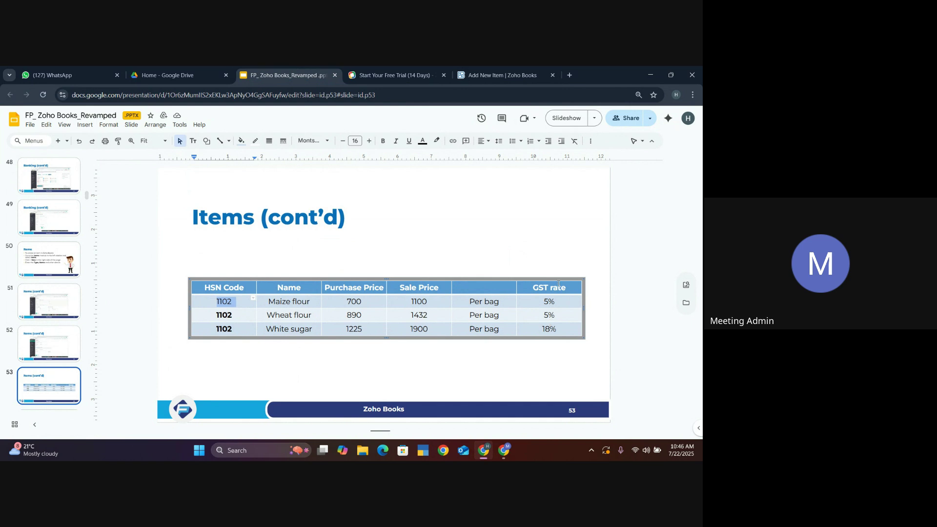
{"action": "left_click", "coordinate": [482, 77]}
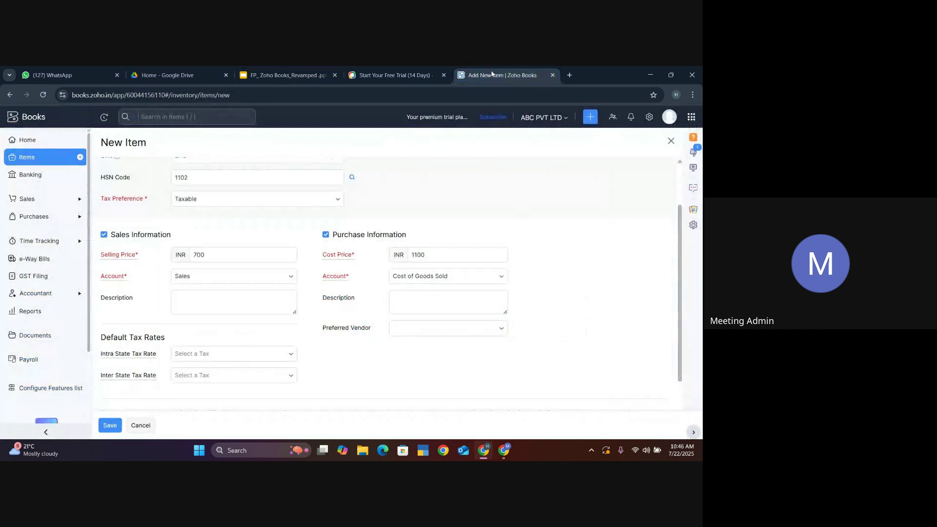
{"action": "left_click", "coordinate": [240, 355]}
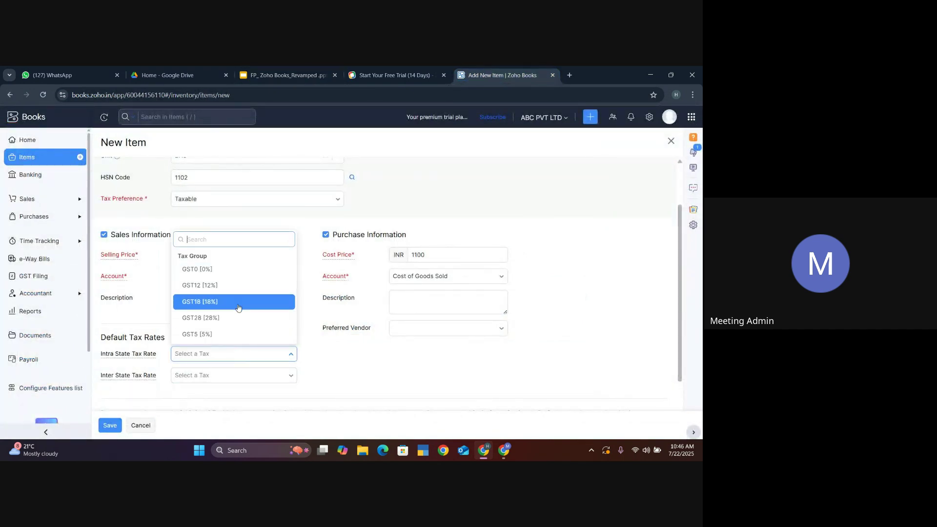
{"action": "left_click", "coordinate": [211, 335]}
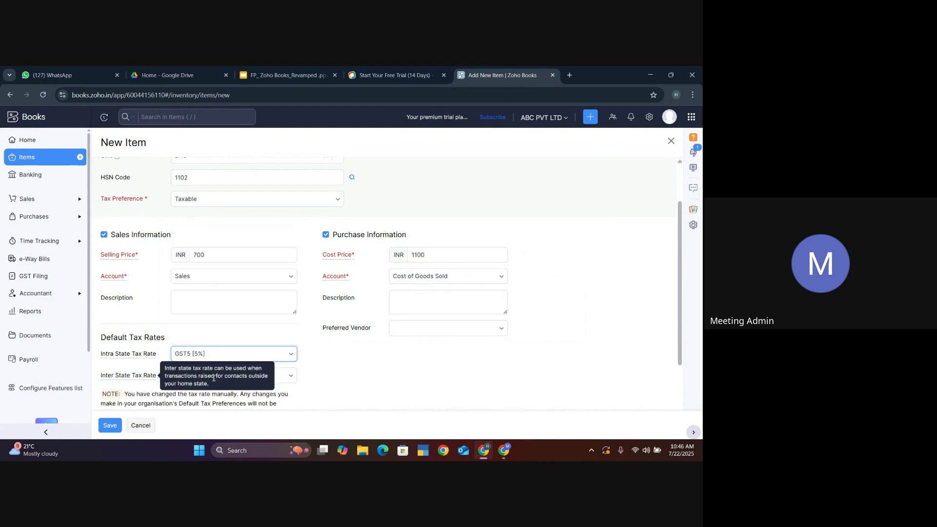
{"action": "left_click", "coordinate": [292, 376]}
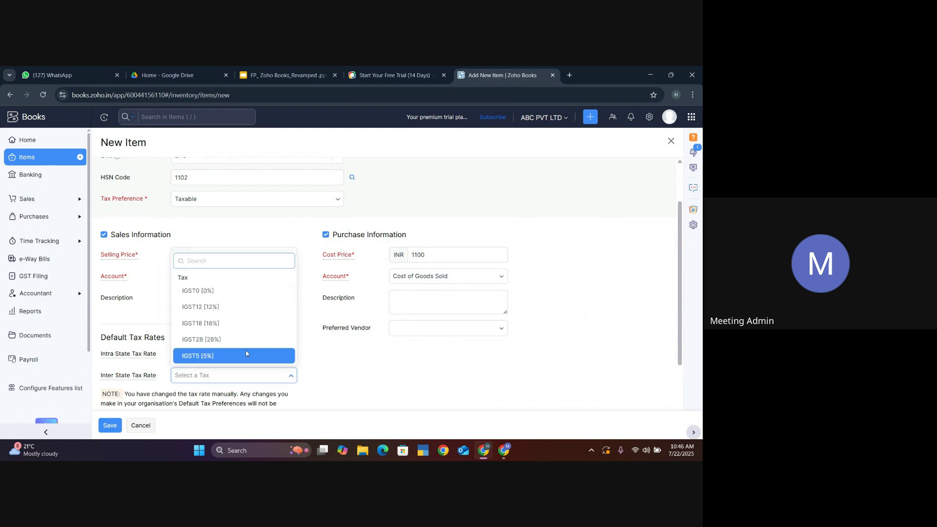
{"action": "left_click", "coordinate": [215, 357]}
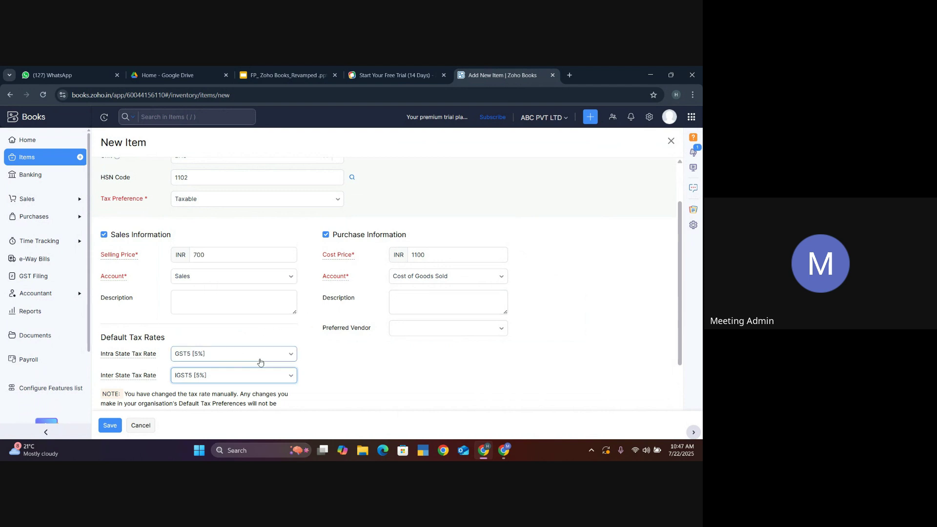
{"action": "scroll", "coordinate": [261, 359], "scroll_direction": "down", "scroll_amount": 2}
{"action": "scroll", "coordinate": [260, 362], "scroll_direction": "up", "scroll_amount": 2}
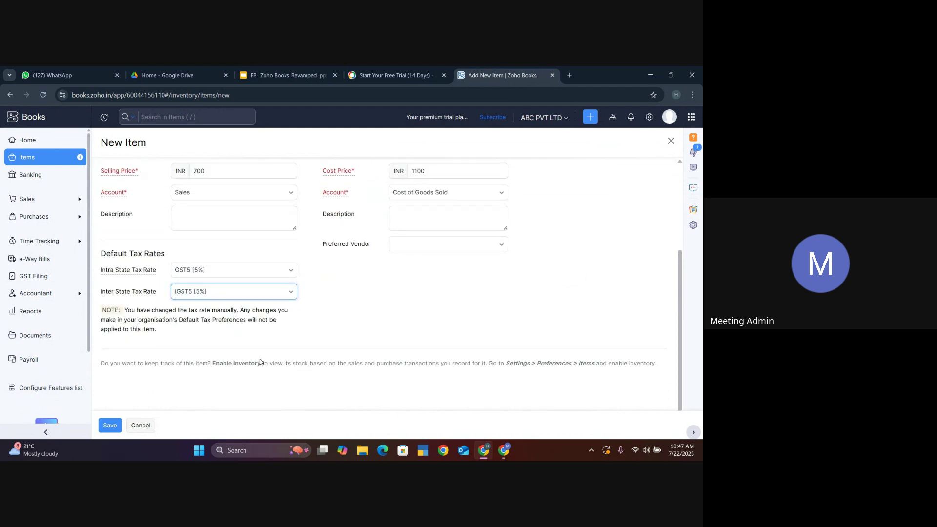
{"action": "scroll", "coordinate": [260, 362], "scroll_direction": "up", "scroll_amount": 3}
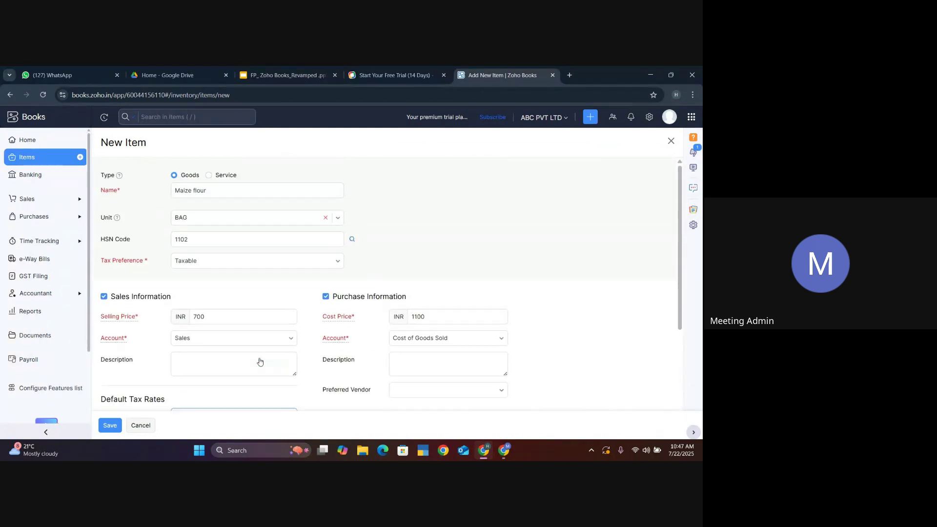
{"action": "scroll", "coordinate": [260, 362], "scroll_direction": "down", "scroll_amount": 2}
{"action": "scroll", "coordinate": [260, 362], "scroll_direction": "down", "scroll_amount": 2}
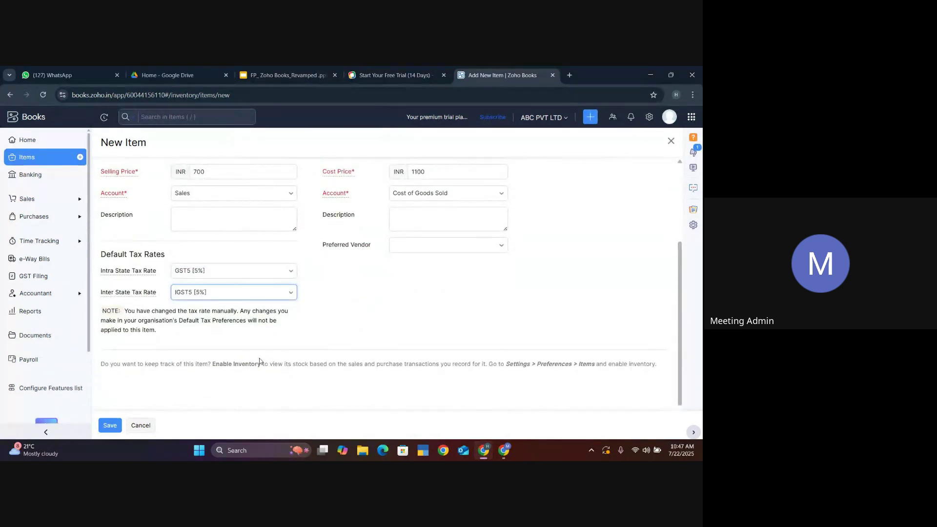
{"action": "scroll", "coordinate": [260, 361], "scroll_direction": "up", "scroll_amount": 2}
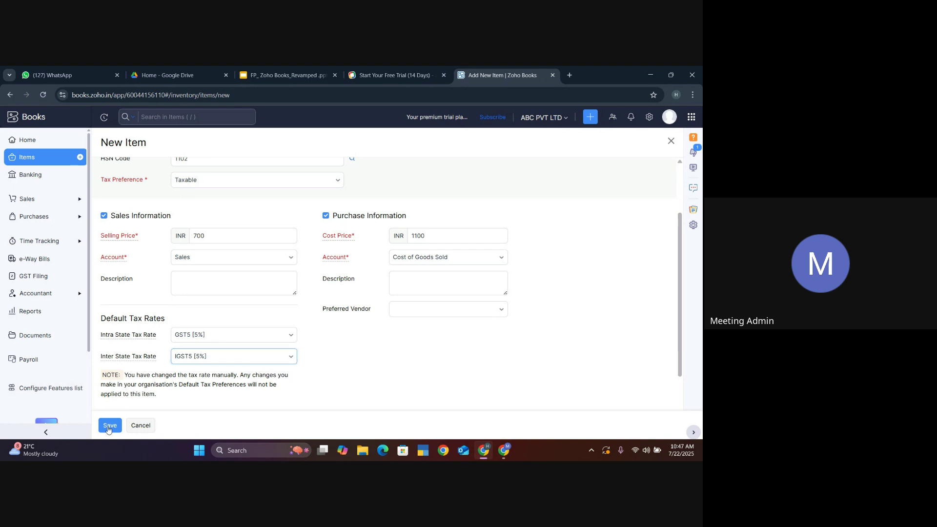
- Save Maize flour, review its overview, then reopen it for editing and save again unchanged
{"action": "left_click", "coordinate": [110, 425]}
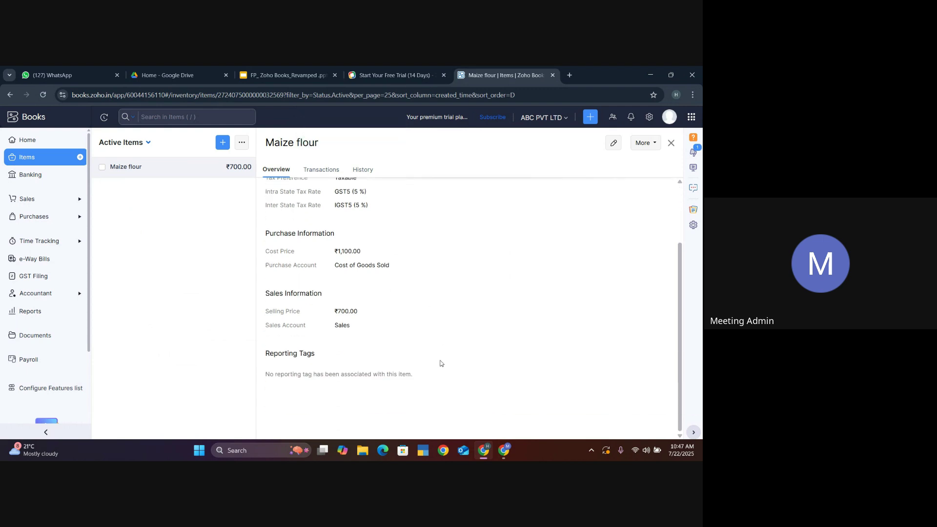
{"action": "scroll", "coordinate": [440, 363], "scroll_direction": "up", "scroll_amount": 2}
{"action": "scroll", "coordinate": [440, 363], "scroll_direction": "down", "scroll_amount": 2}
{"action": "scroll", "coordinate": [441, 364], "scroll_direction": "up", "scroll_amount": 2}
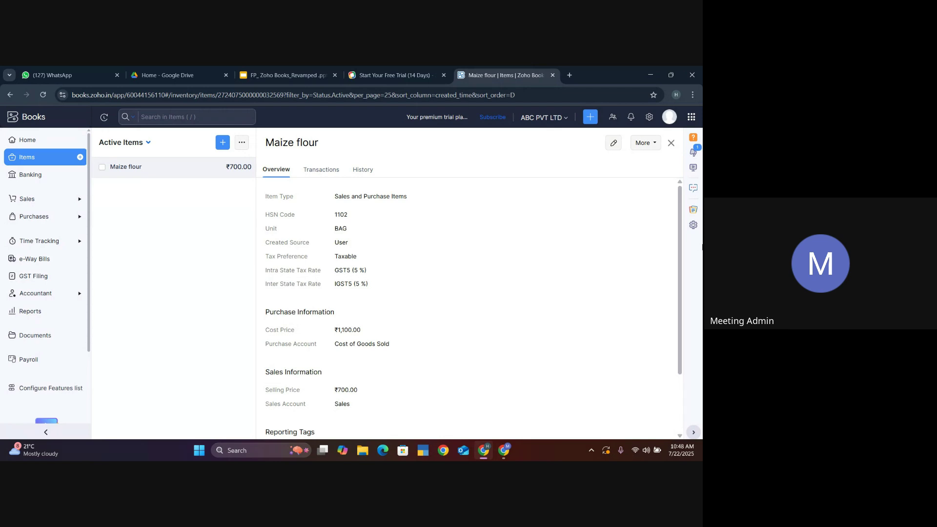
{"action": "left_click", "coordinate": [613, 144]}
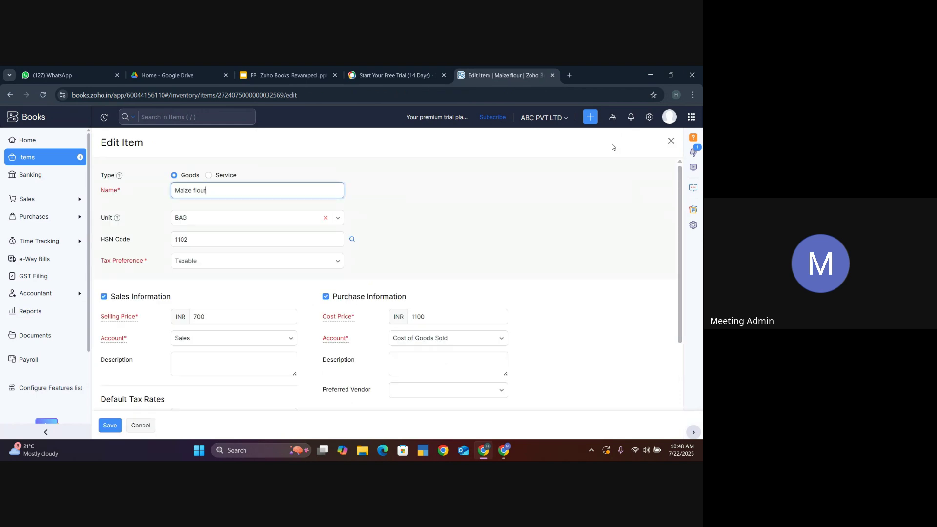
{"action": "left_click", "coordinate": [108, 428]}
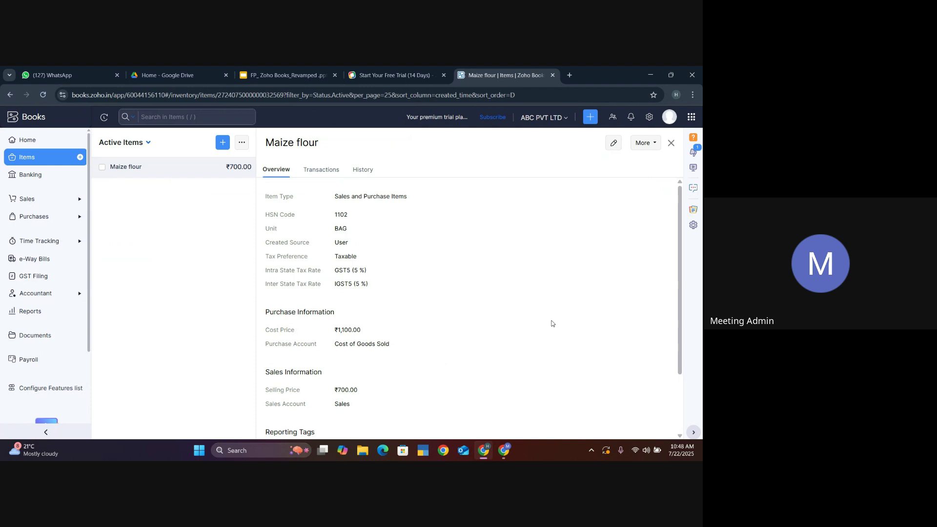
- Start a new item named RICE with unit BAG and HSN code 1123
{"action": "left_click", "coordinate": [222, 144]}
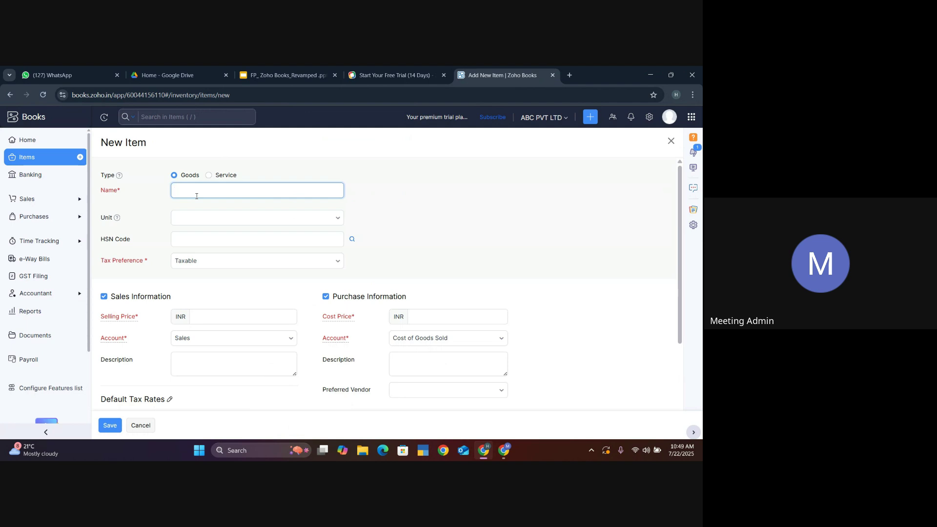
{"action": "type", "text": "RICE"}
{"action": "left_click", "coordinate": [196, 218]}
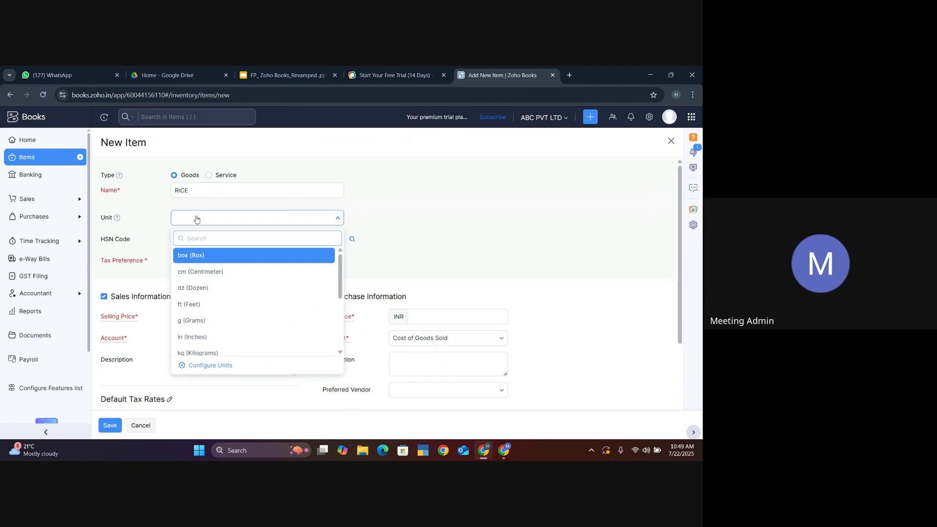
{"action": "type", "text": "BAG"}
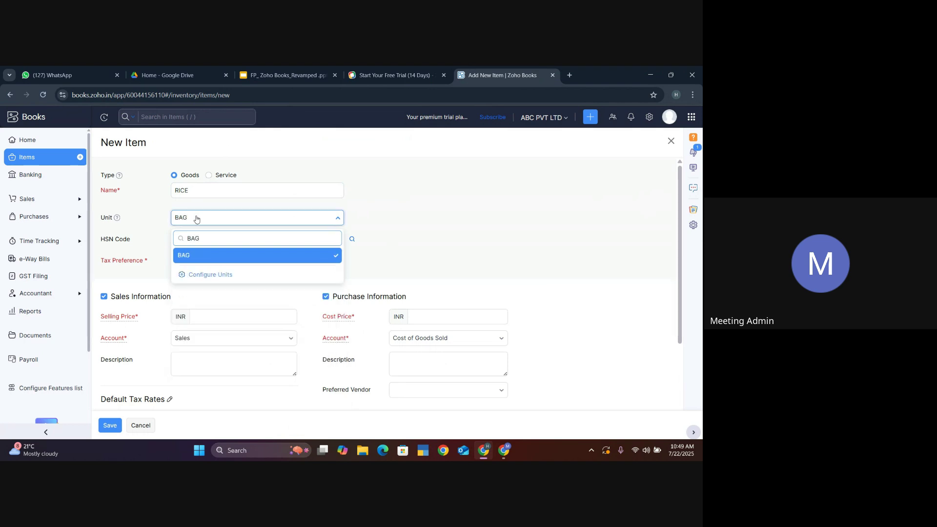
{"action": "key", "text": "Return"}
{"action": "left_click", "coordinate": [196, 239]}
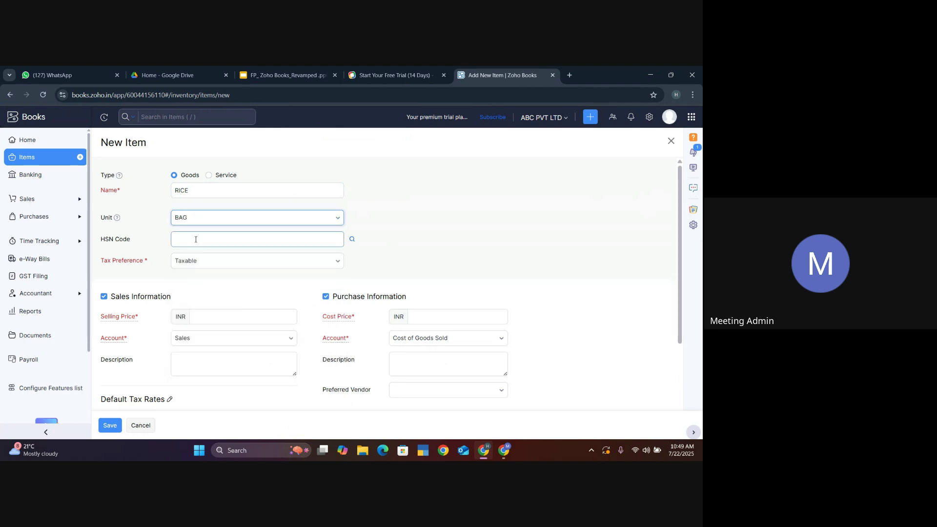
{"action": "type", "text": "1123"}
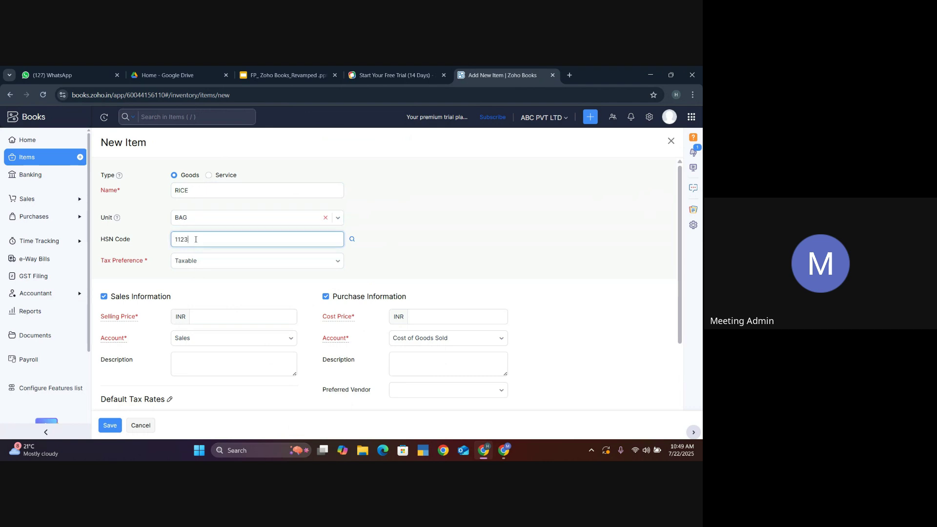
- Enter selling price 445 and cost price 788, then save RICE
{"action": "left_click", "coordinate": [199, 319]}
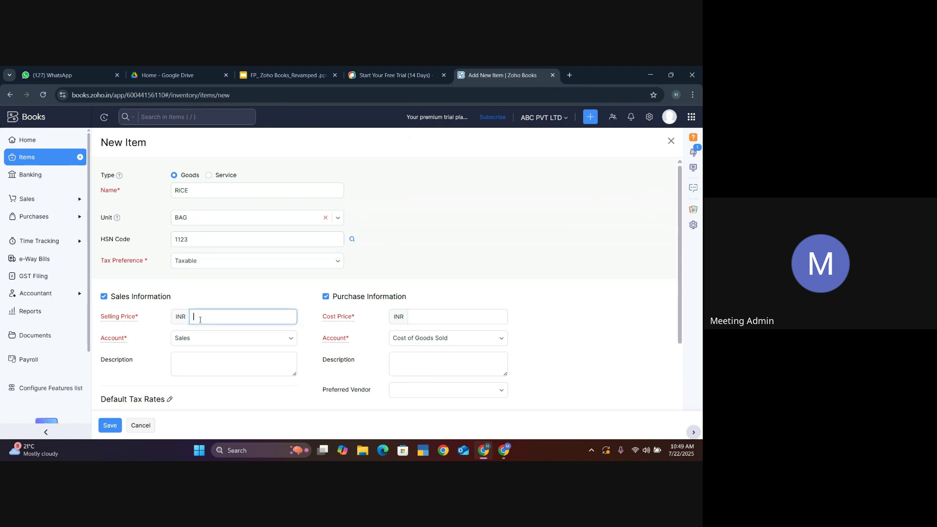
{"action": "type", "text": "456"}
{"action": "key", "text": "BackSpace"}
{"action": "key", "text": "BackSpace"}
{"action": "type", "text": "45"}
{"action": "left_click", "coordinate": [434, 314]}
{"action": "type", "text": "788"}
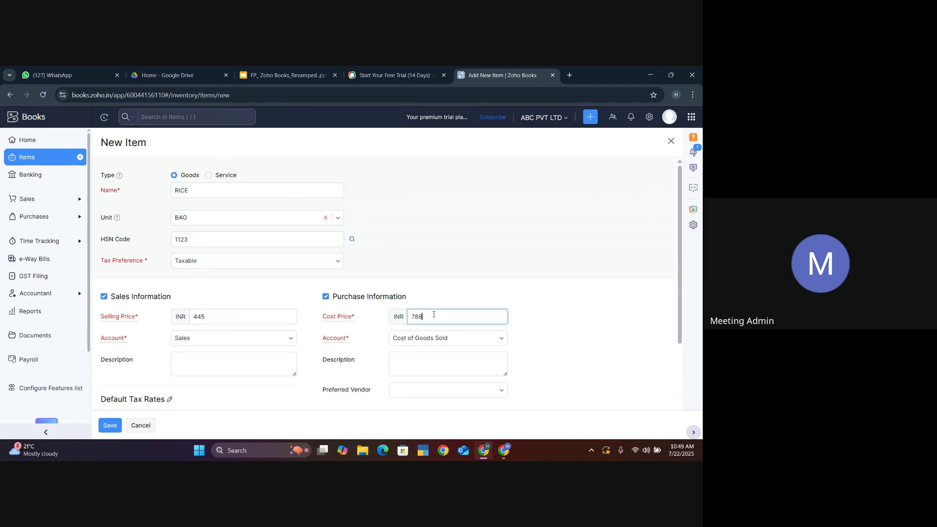
{"action": "scroll", "coordinate": [341, 366], "scroll_direction": "down", "scroll_amount": 3}
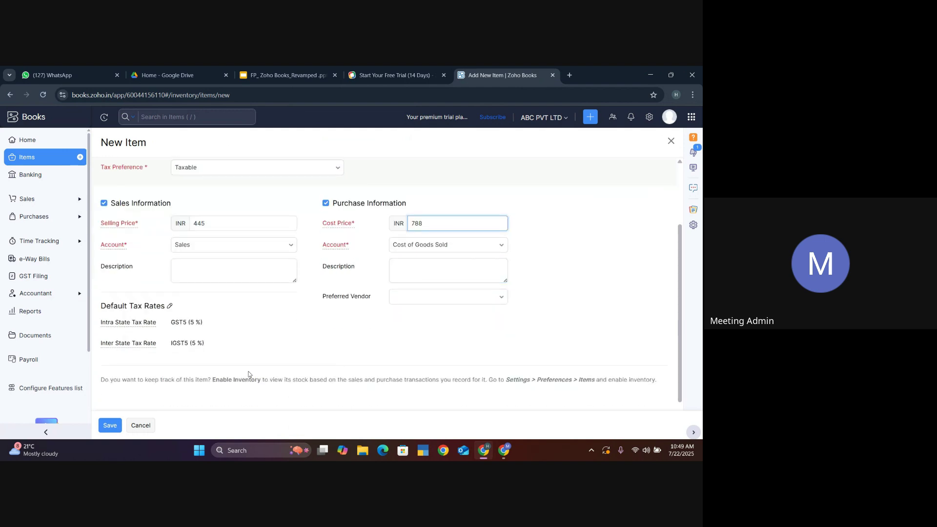
{"action": "left_click", "coordinate": [109, 426]}
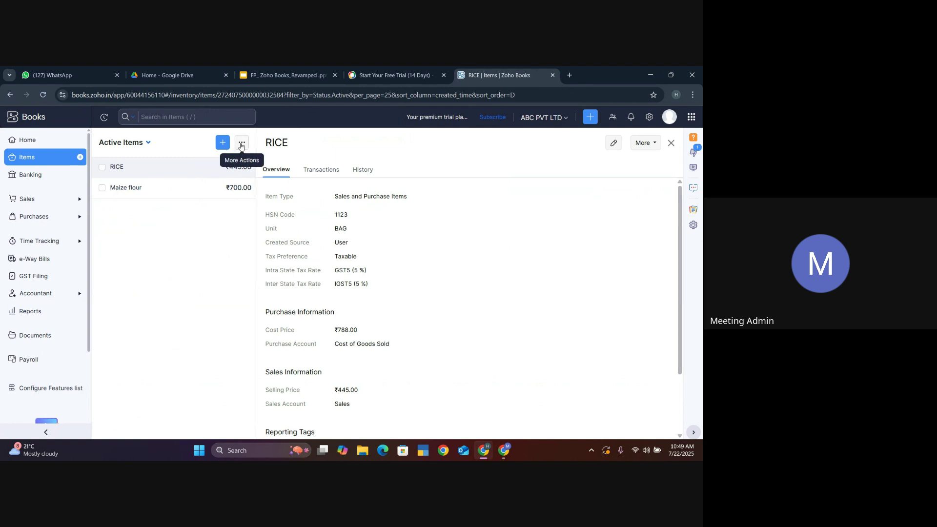
- Browse Home and the Active Items list, open RICE, then tick its checkbox in the list
{"action": "left_click", "coordinate": [241, 146]}
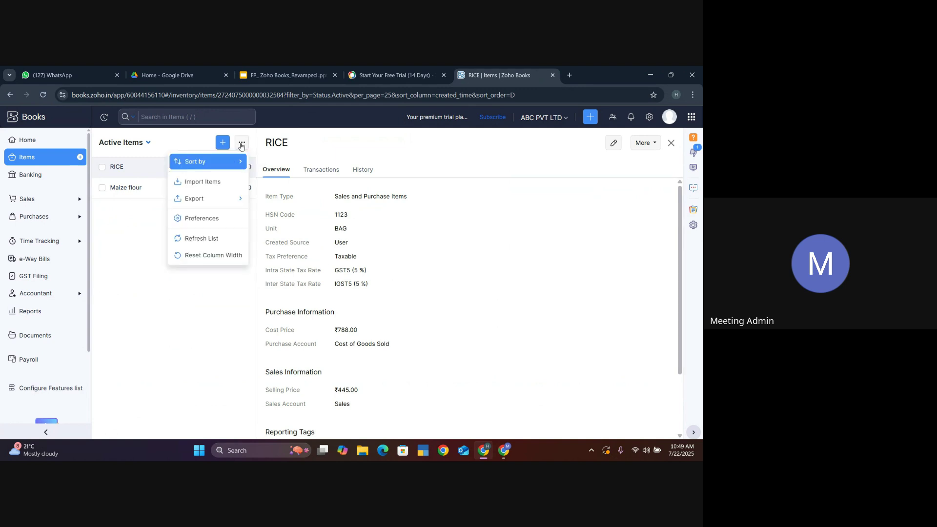
{"action": "left_click", "coordinate": [139, 293]}
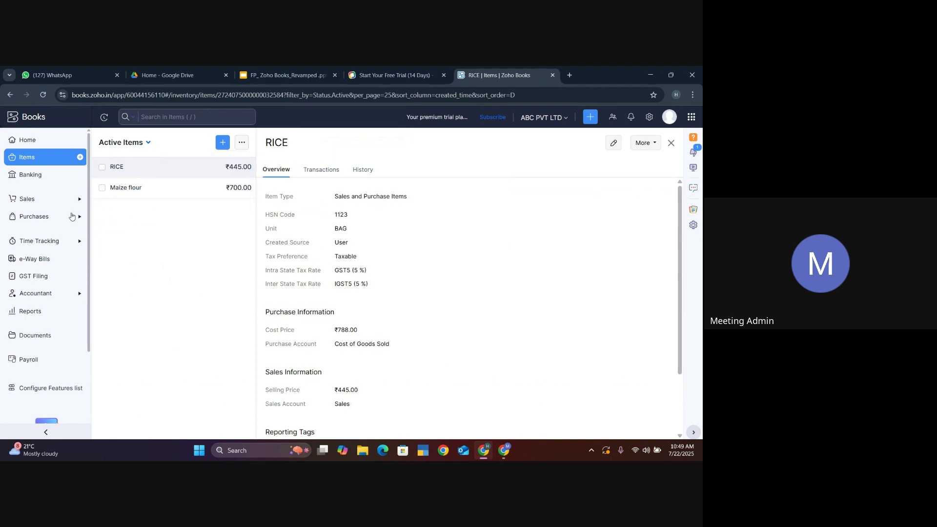
{"action": "left_click", "coordinate": [26, 140]}
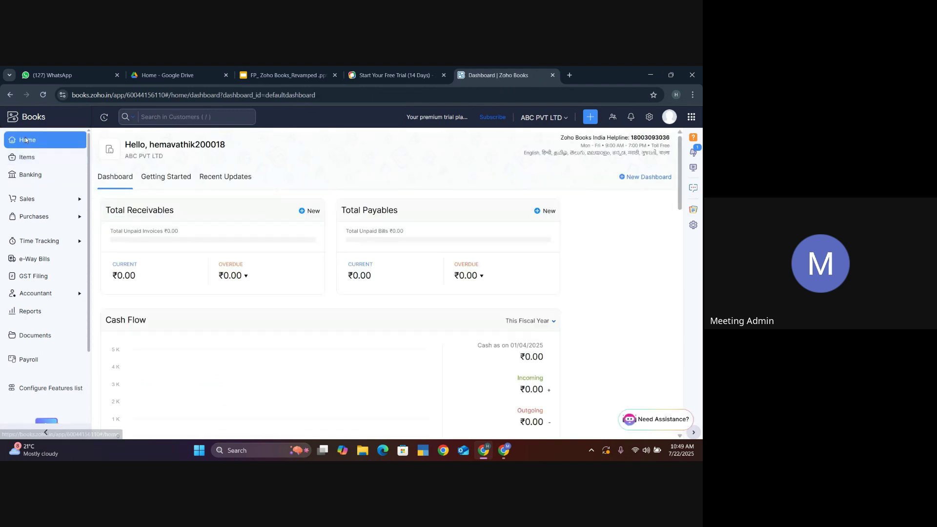
{"action": "left_click", "coordinate": [27, 157]}
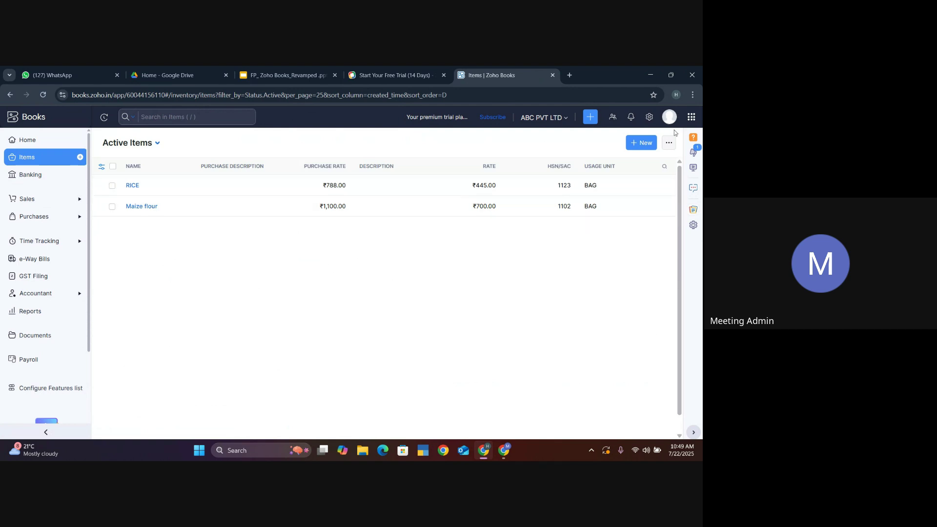
{"action": "left_click", "coordinate": [669, 143]}
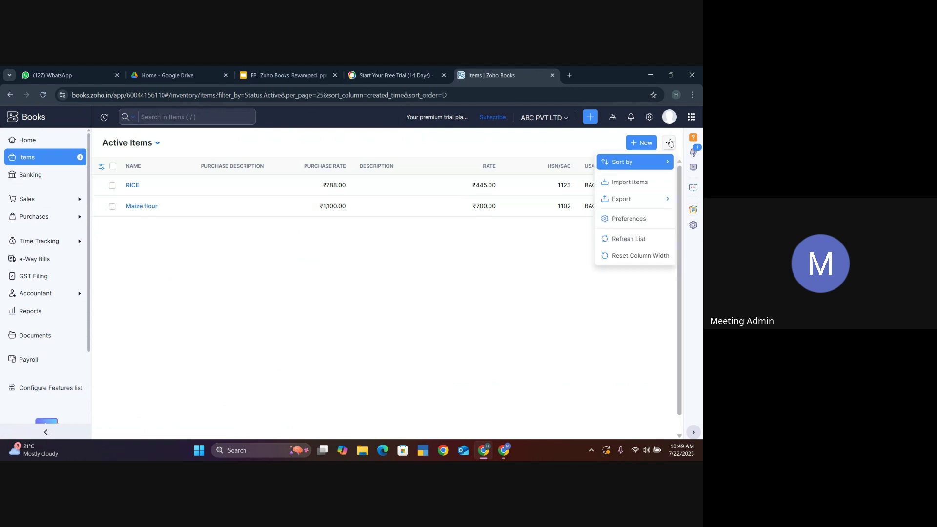
{"action": "left_click", "coordinate": [250, 369]}
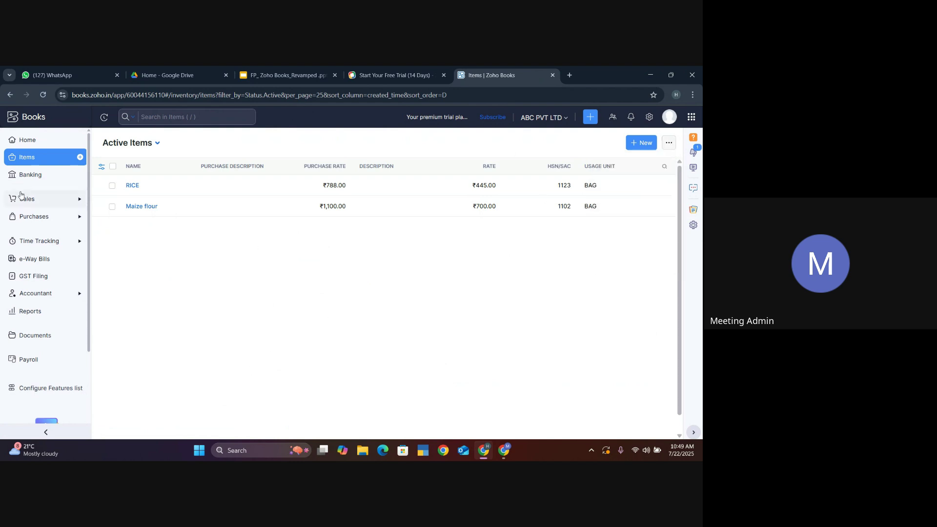
{"action": "left_click", "coordinate": [150, 193]}
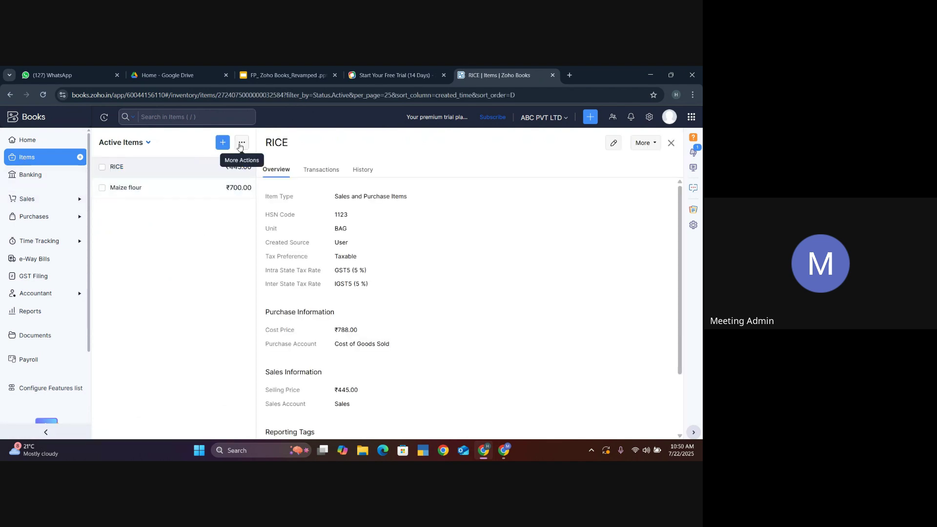
{"action": "left_click", "coordinate": [240, 144]}
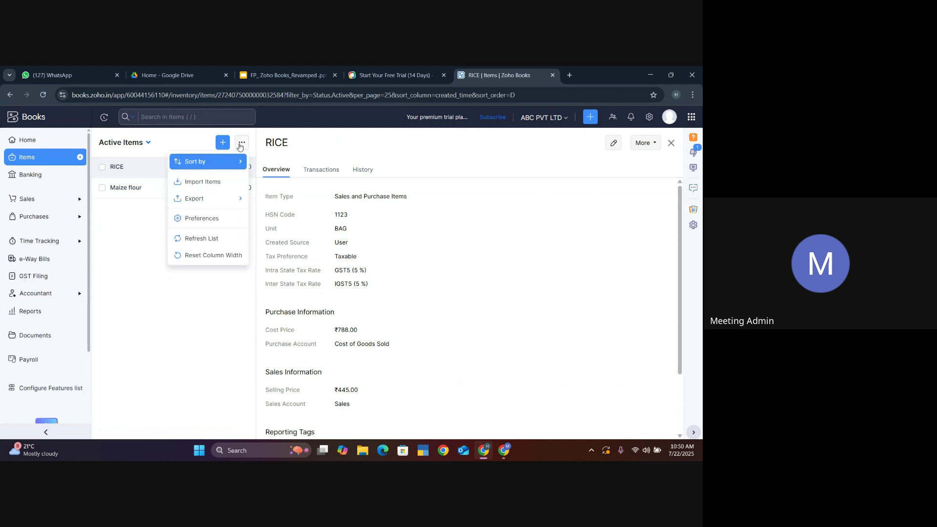
{"action": "left_click", "coordinate": [102, 167]}
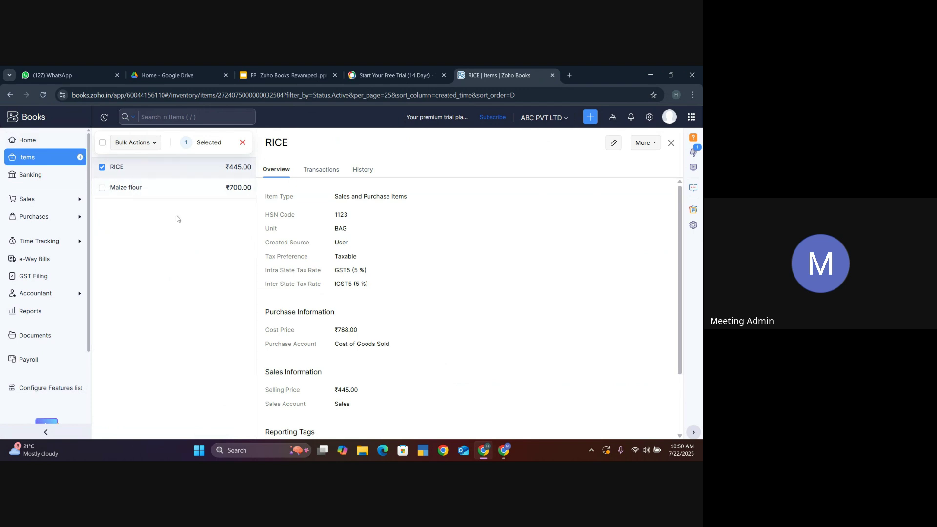
- Mark RICE as inactive with Bulk Actions, leaving Maize flour as the only active item
{"action": "left_click", "coordinate": [153, 145]}
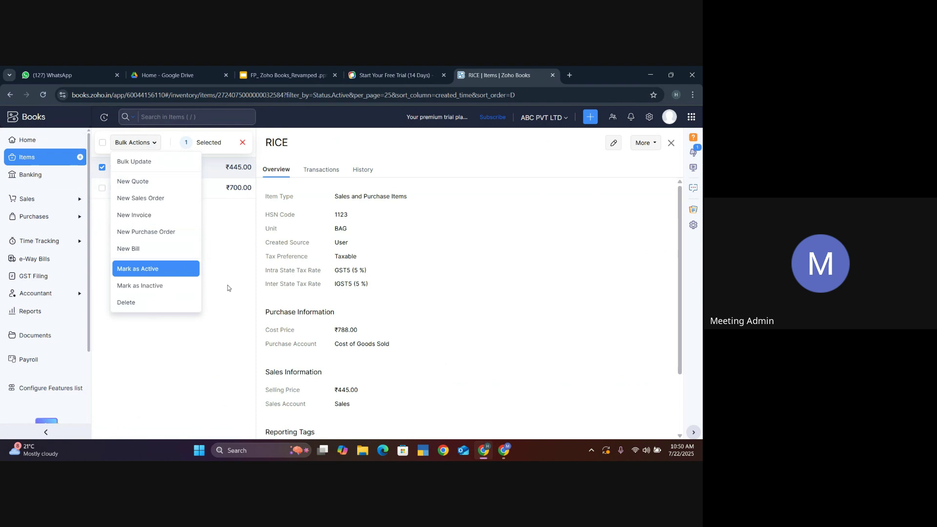
{"action": "left_click", "coordinate": [159, 289]}
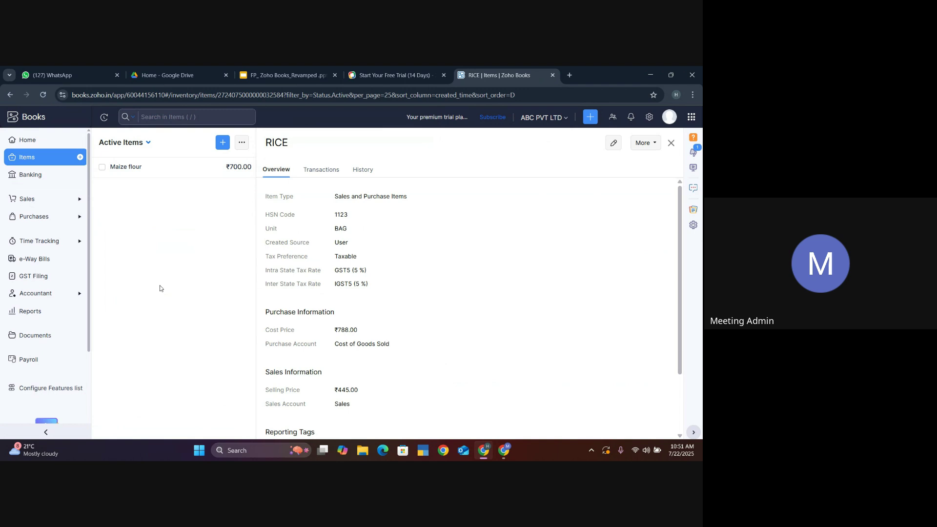
{"action": "left_click", "coordinate": [103, 168]}
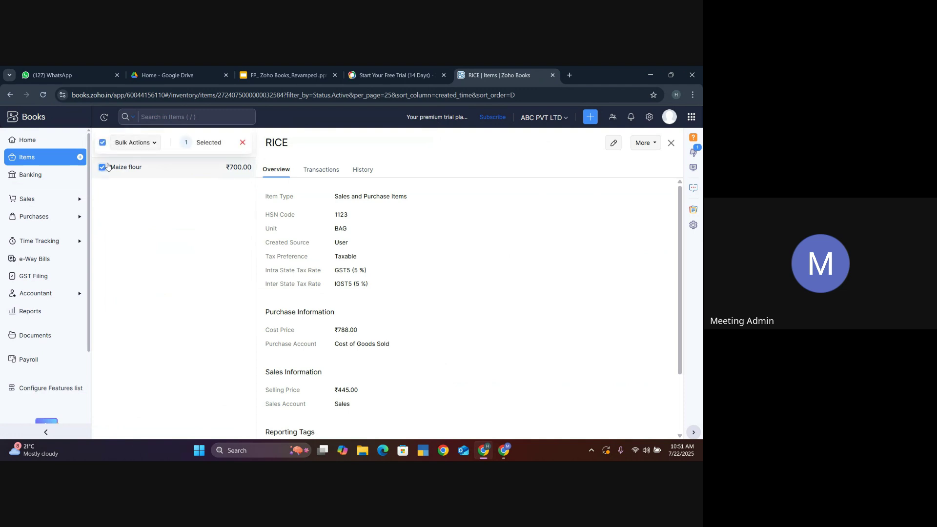
{"action": "left_click", "coordinate": [141, 147]}
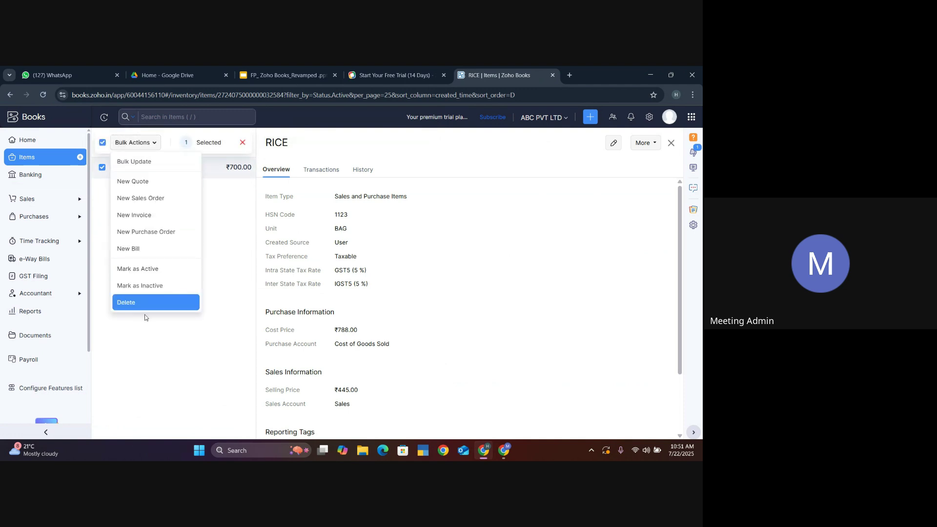
{"action": "left_click", "coordinate": [135, 343]}
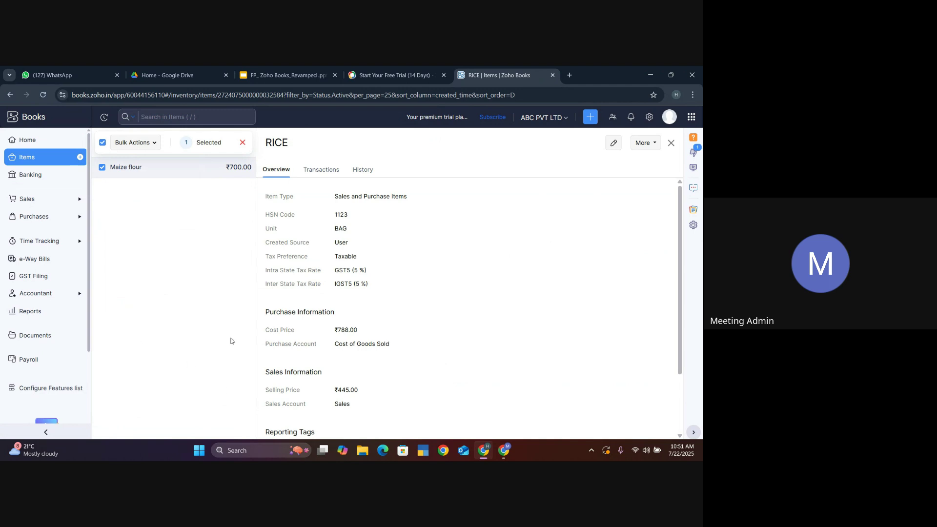
- Close the RICE detail pane and bring the Google Meet window to the front
{"action": "left_click", "coordinate": [671, 143]}
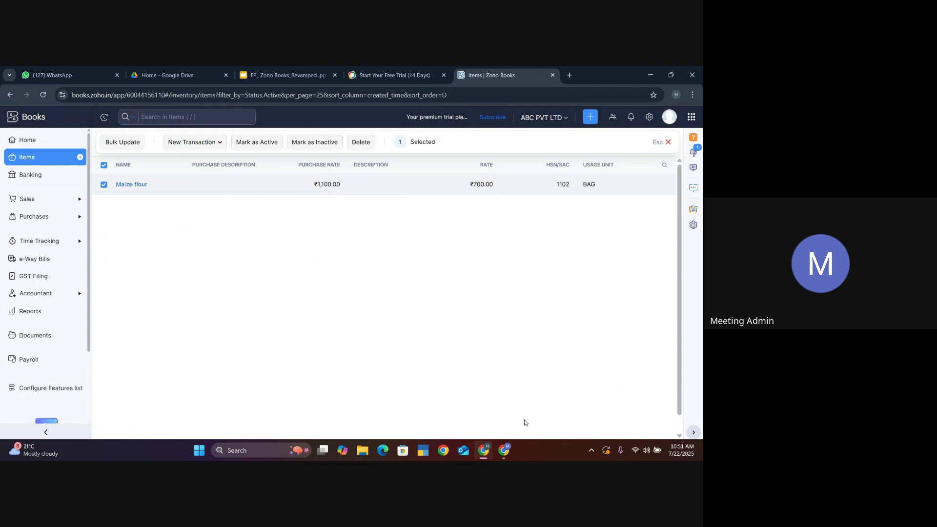
{"action": "mouse_move", "coordinate": [504, 450]}
{"action": "left_click", "coordinate": [449, 401]}
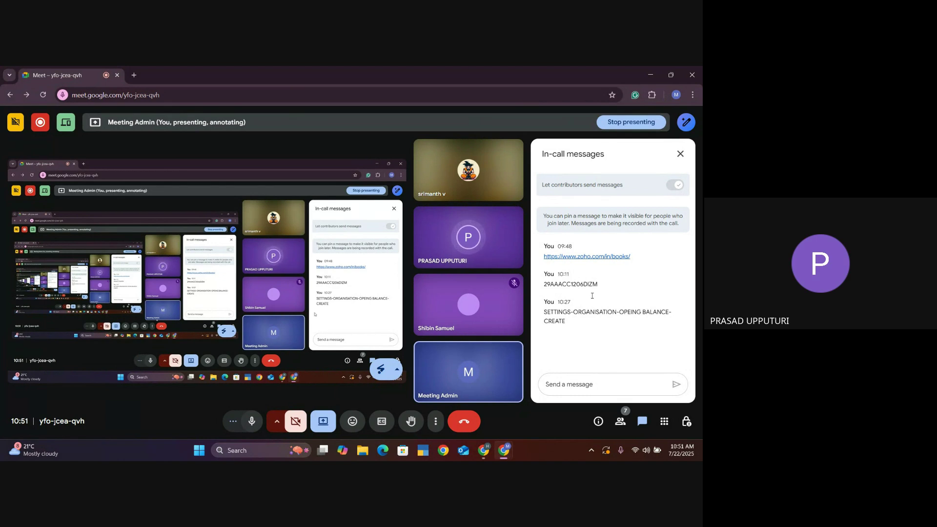
- Close the In-call messages panel, then choose Stop presenting from the Present menu
{"action": "left_click", "coordinate": [680, 154]}
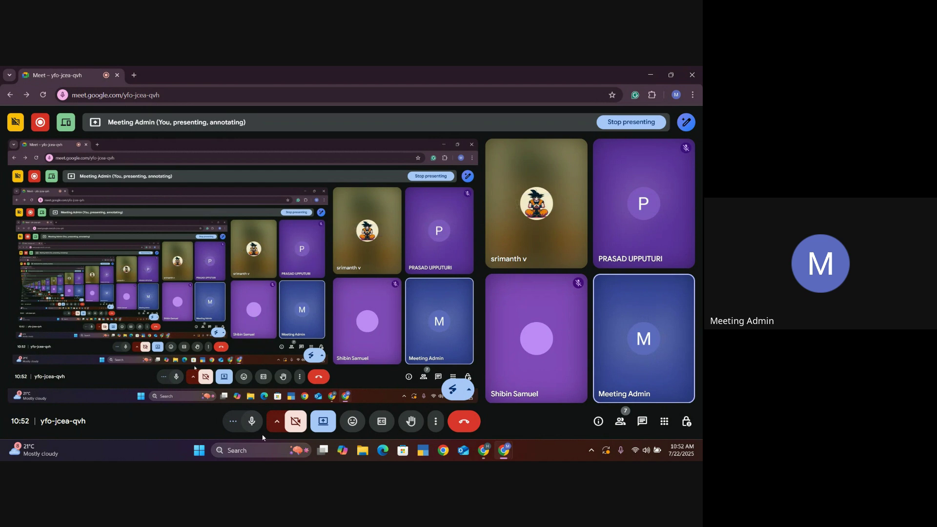
{"action": "left_click", "coordinate": [324, 423]}
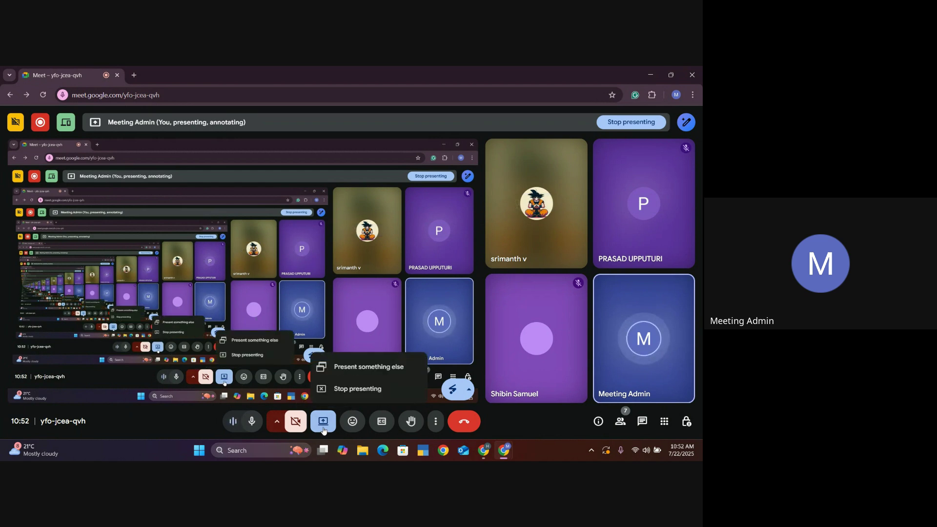
{"action": "left_click", "coordinate": [361, 389]}
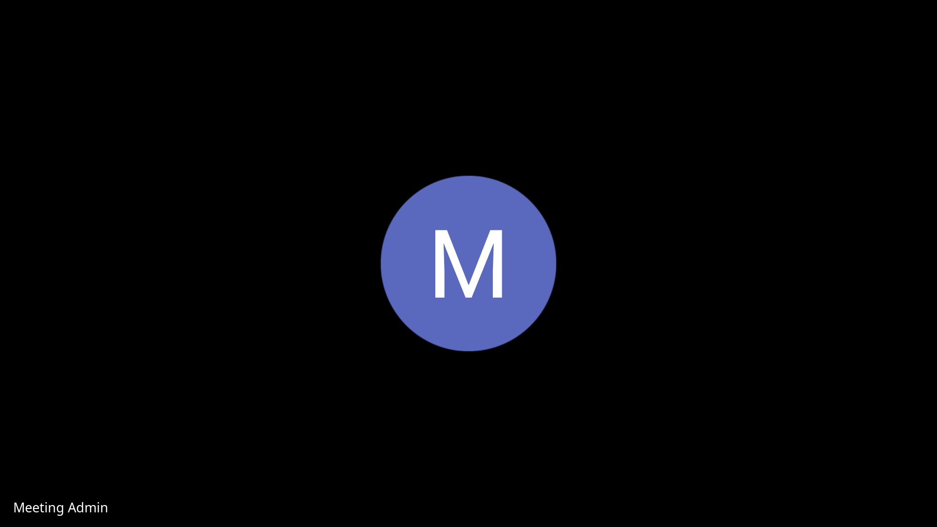